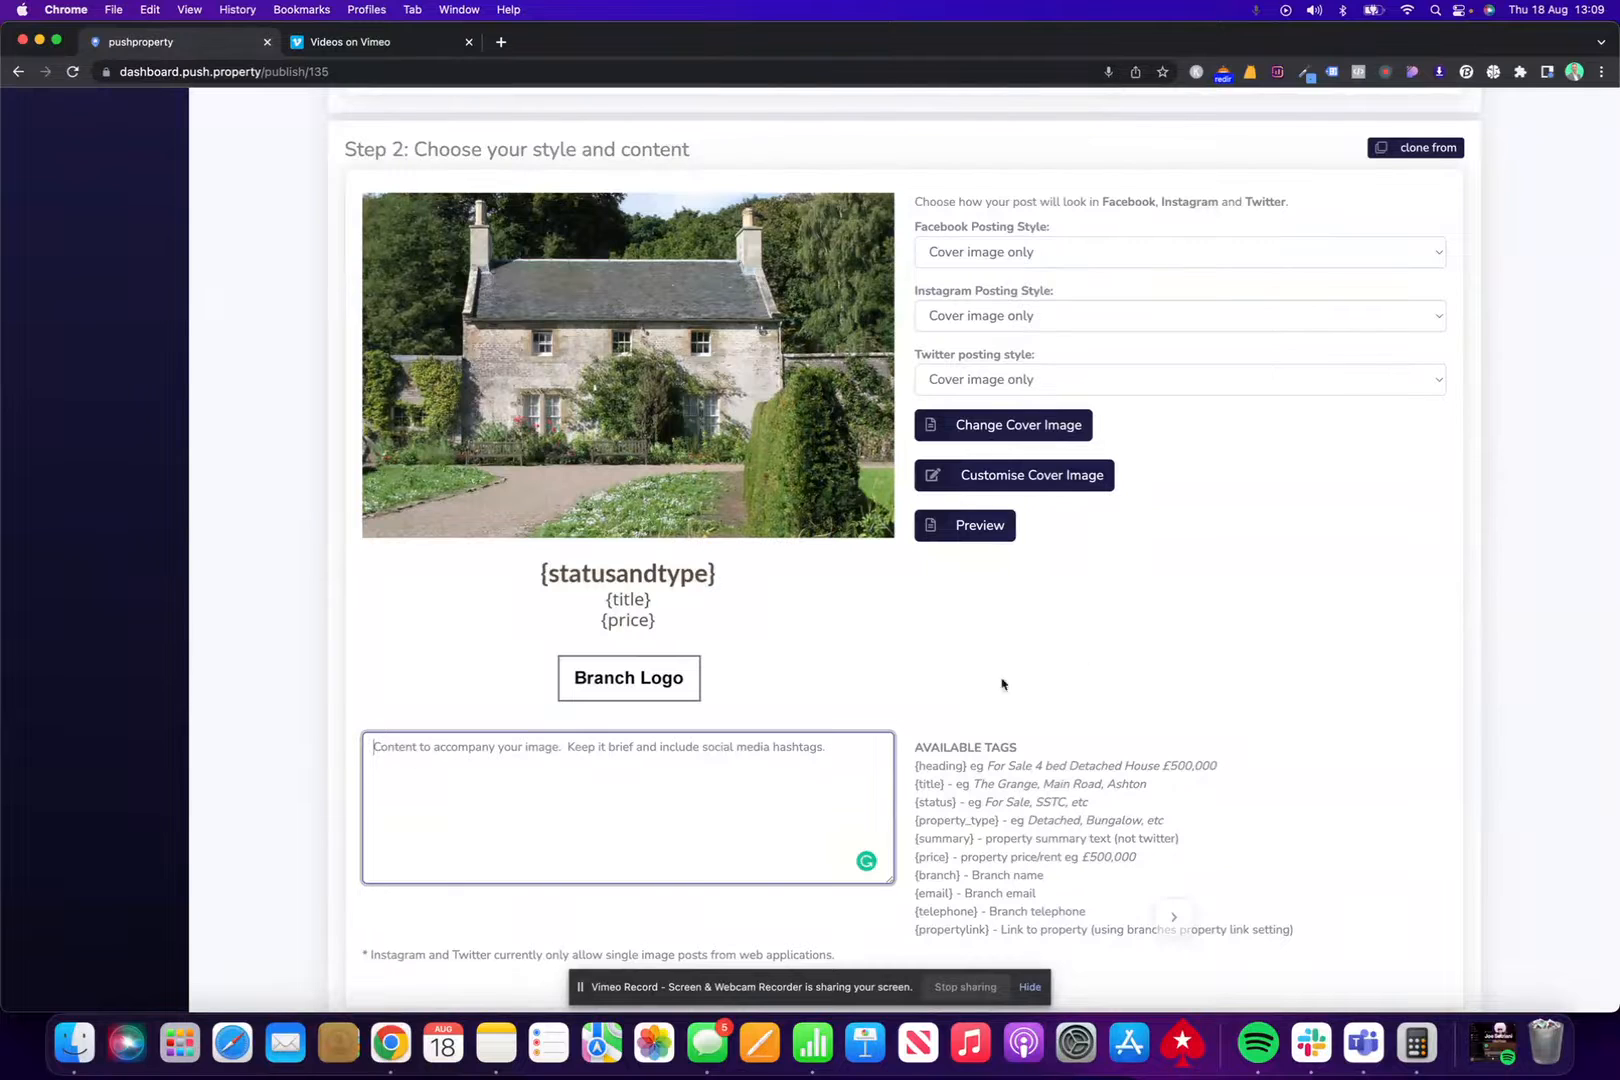
Step: Set the Facebook and Instagram posting styles to Cover image and property photos, keeping Twitter on Cover image only
left_click(1160, 609)
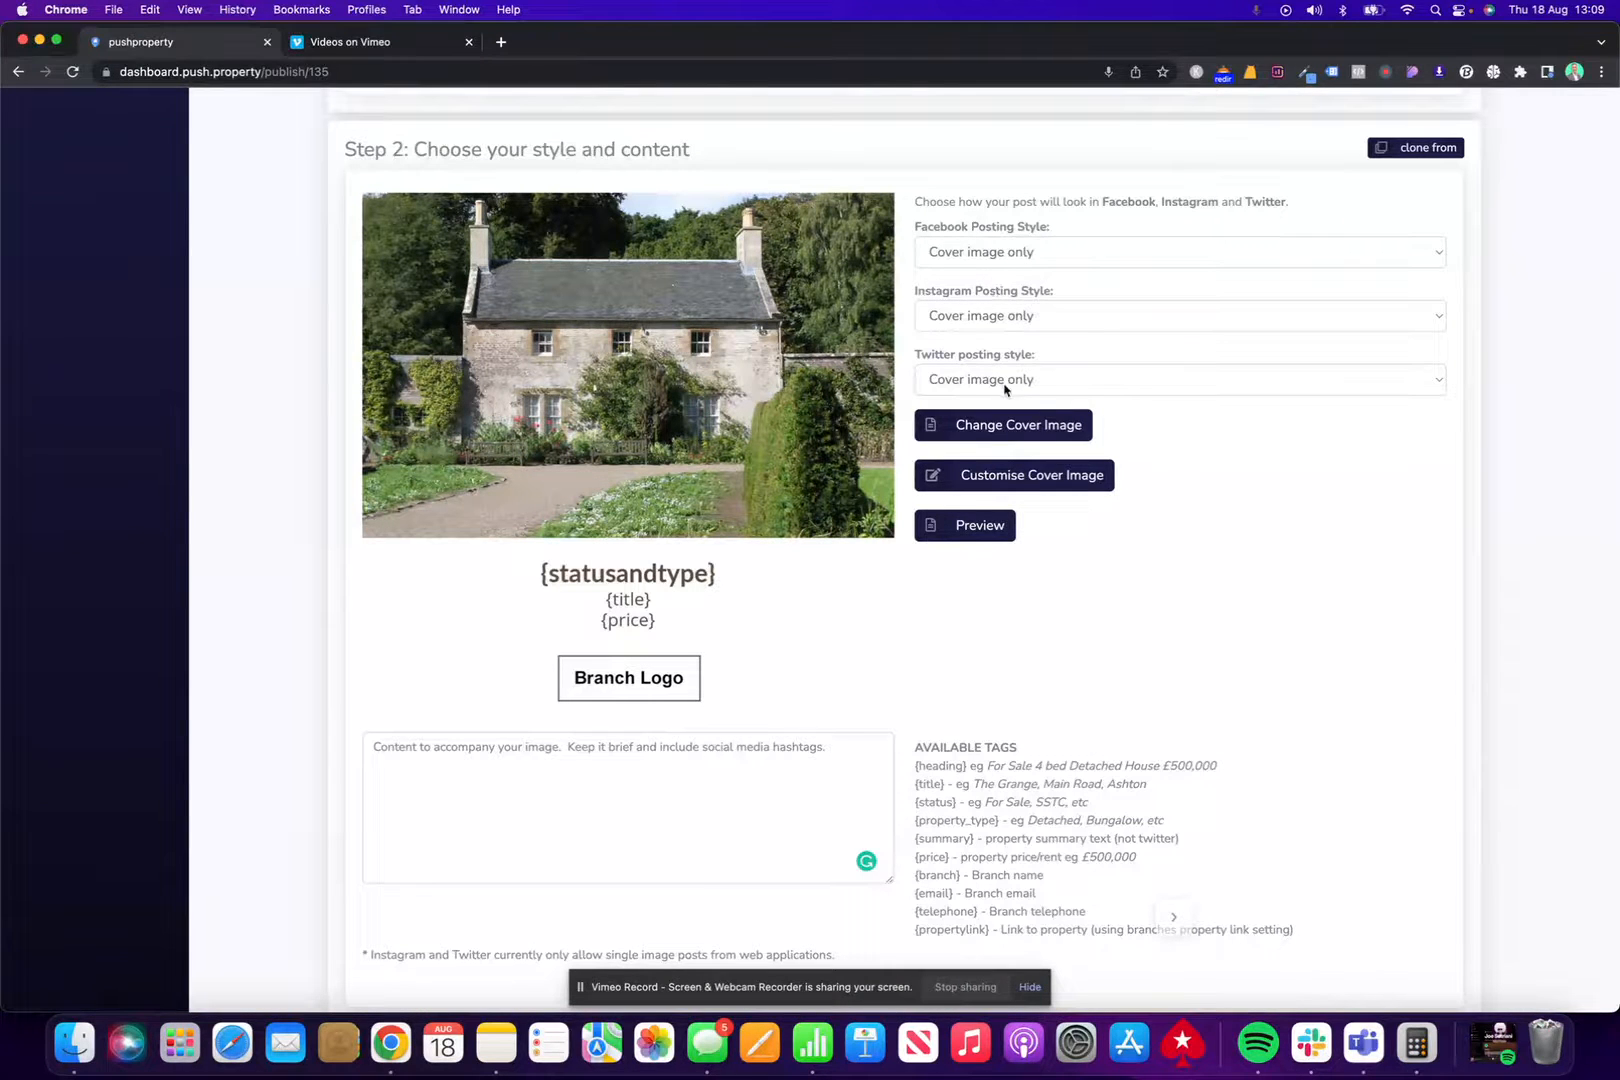
left_click(987, 263)
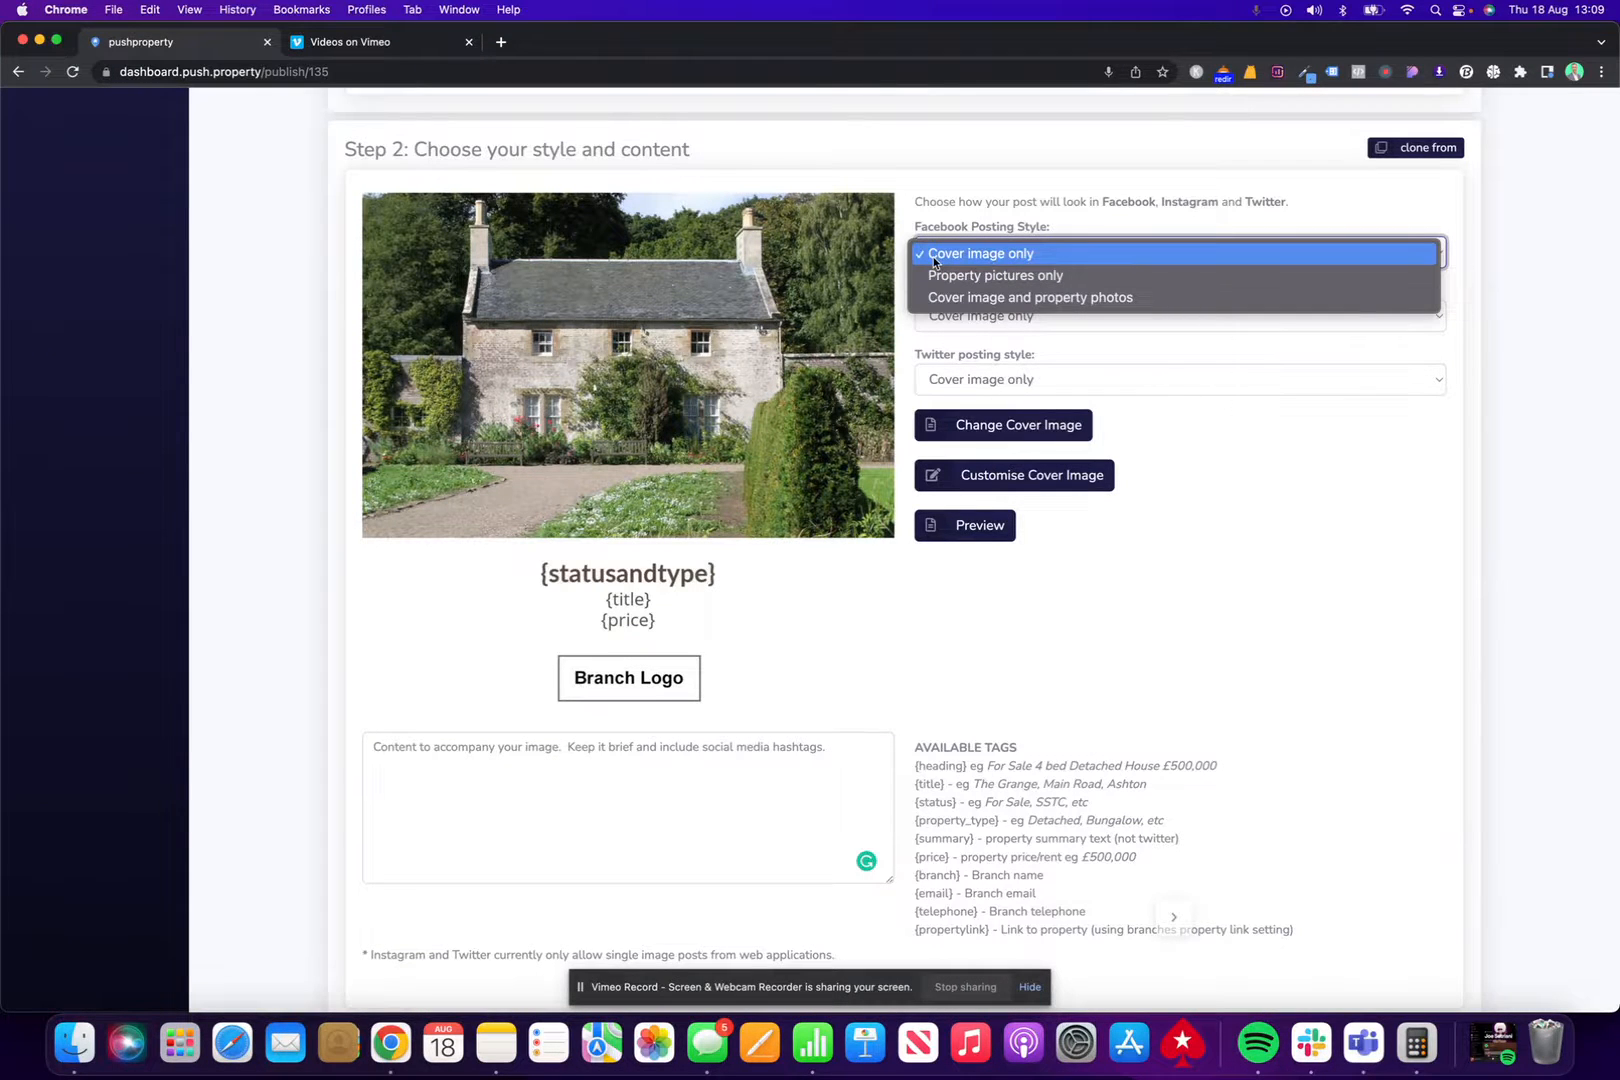
left_click(1031, 298)
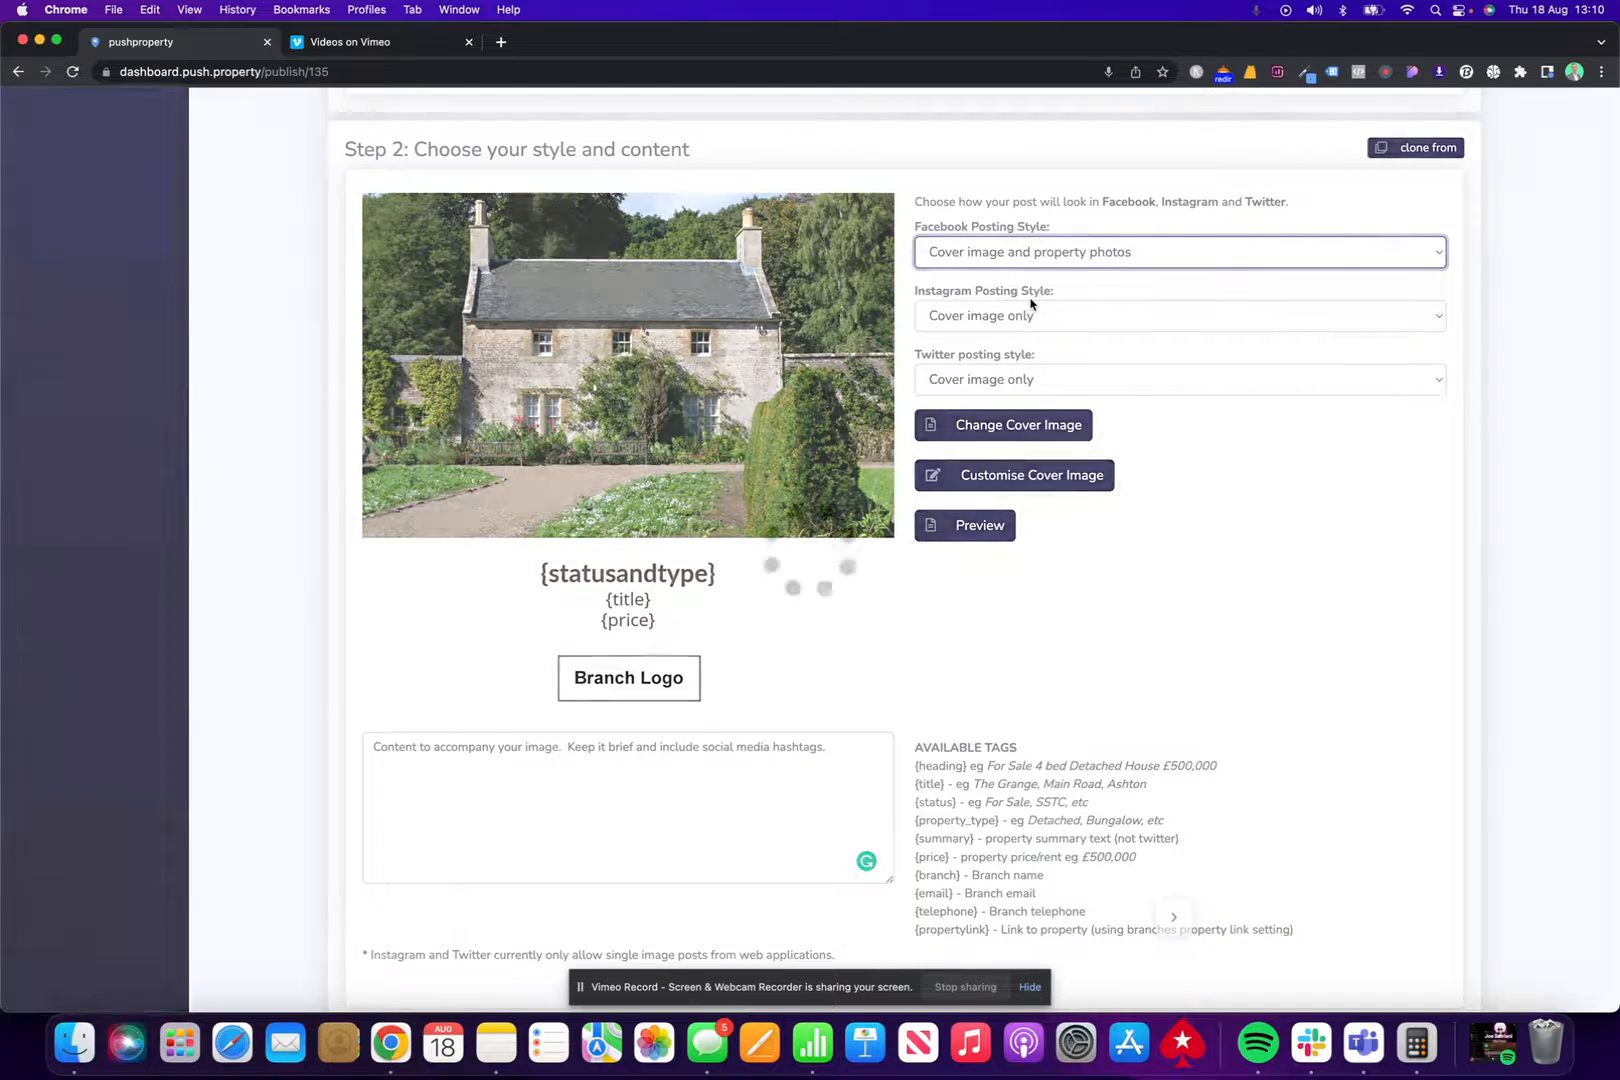
left_click(970, 316)
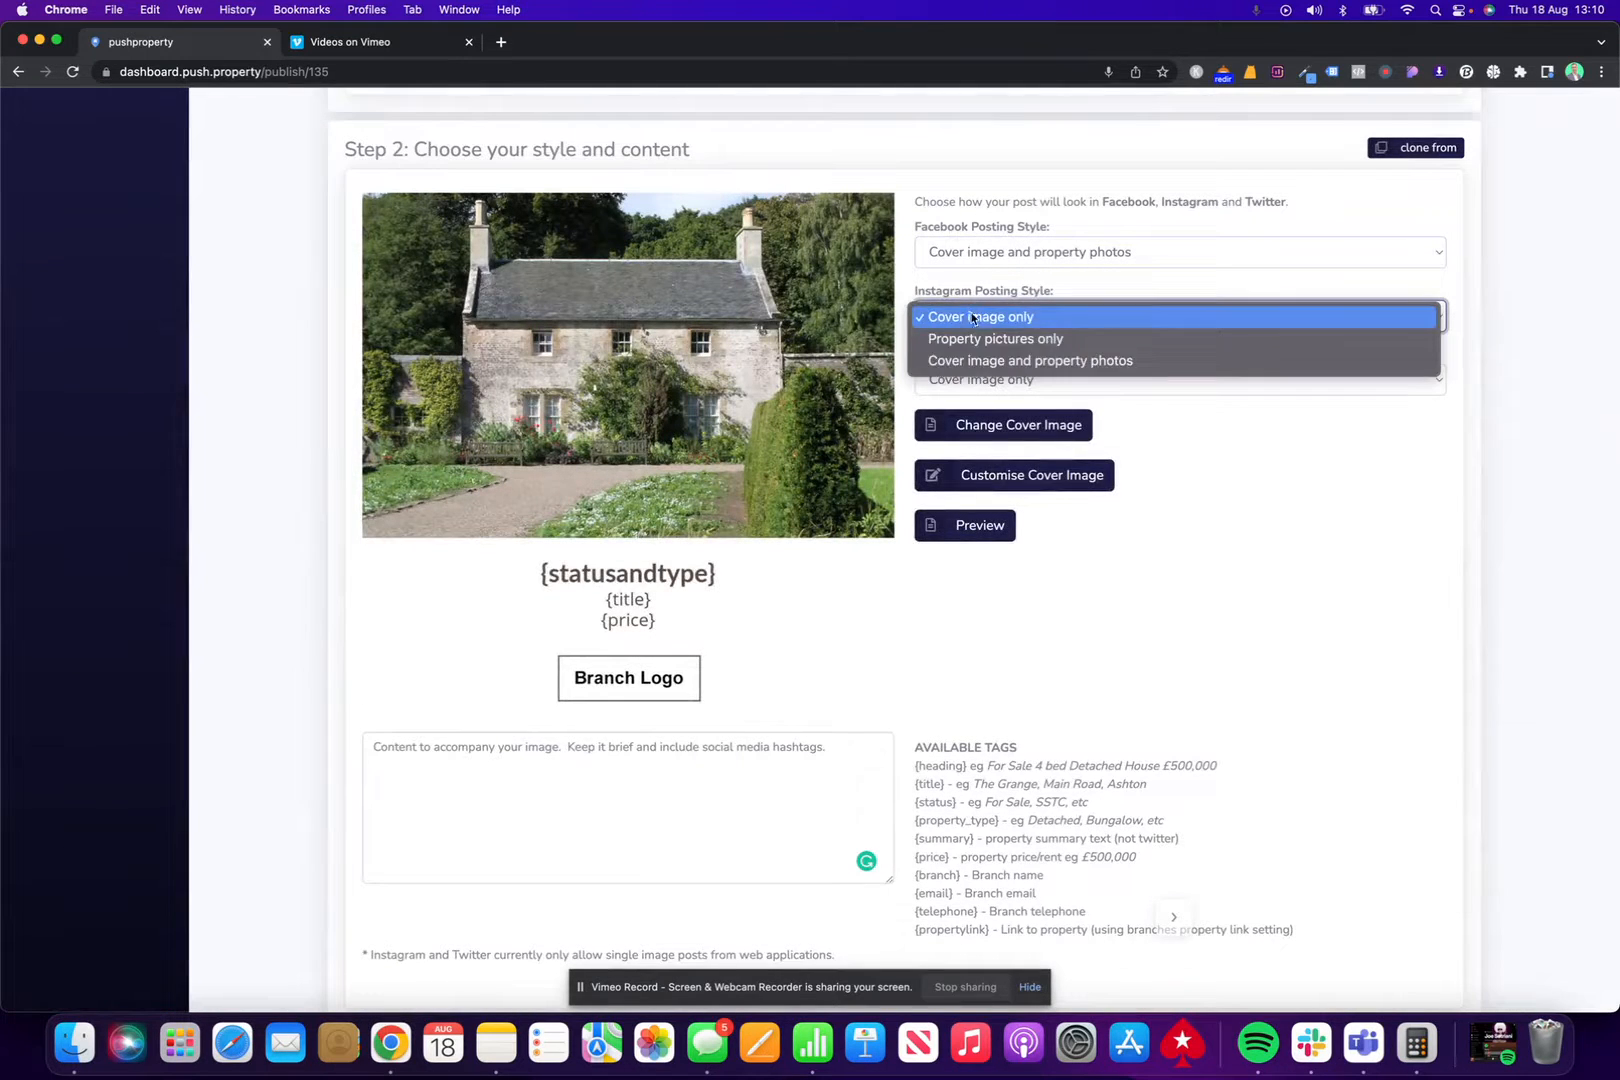
left_click(1102, 362)
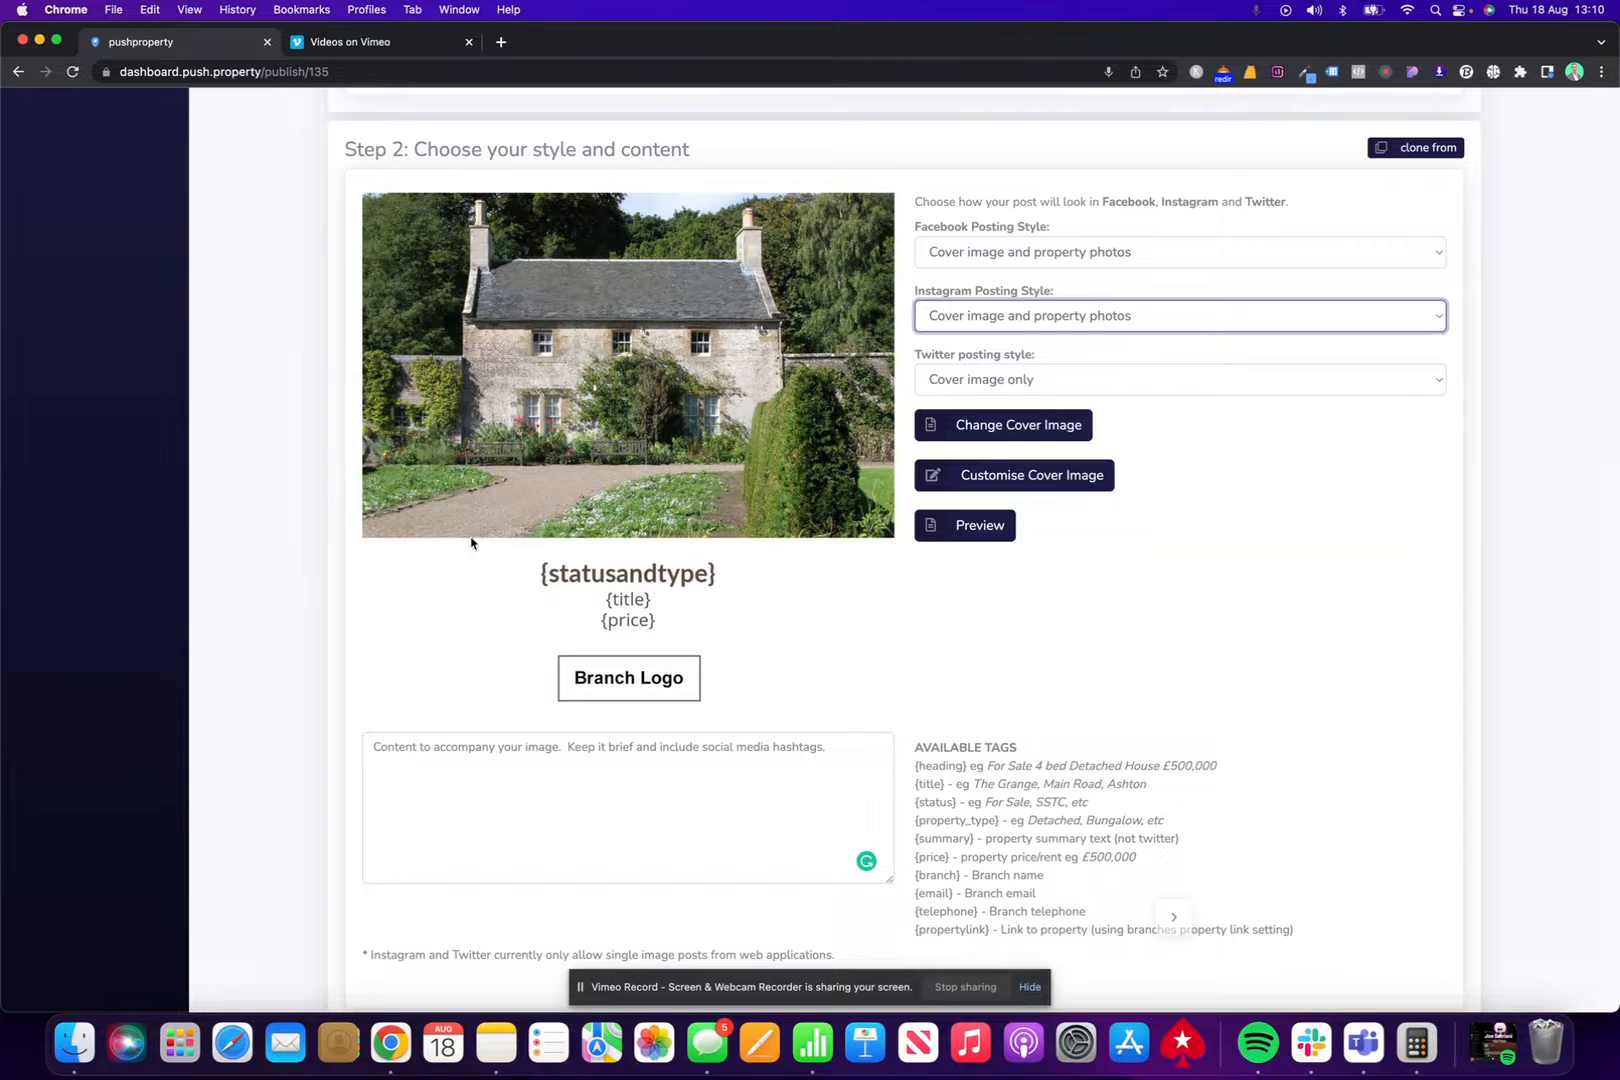
left_click(1242, 375)
left_click(1242, 375)
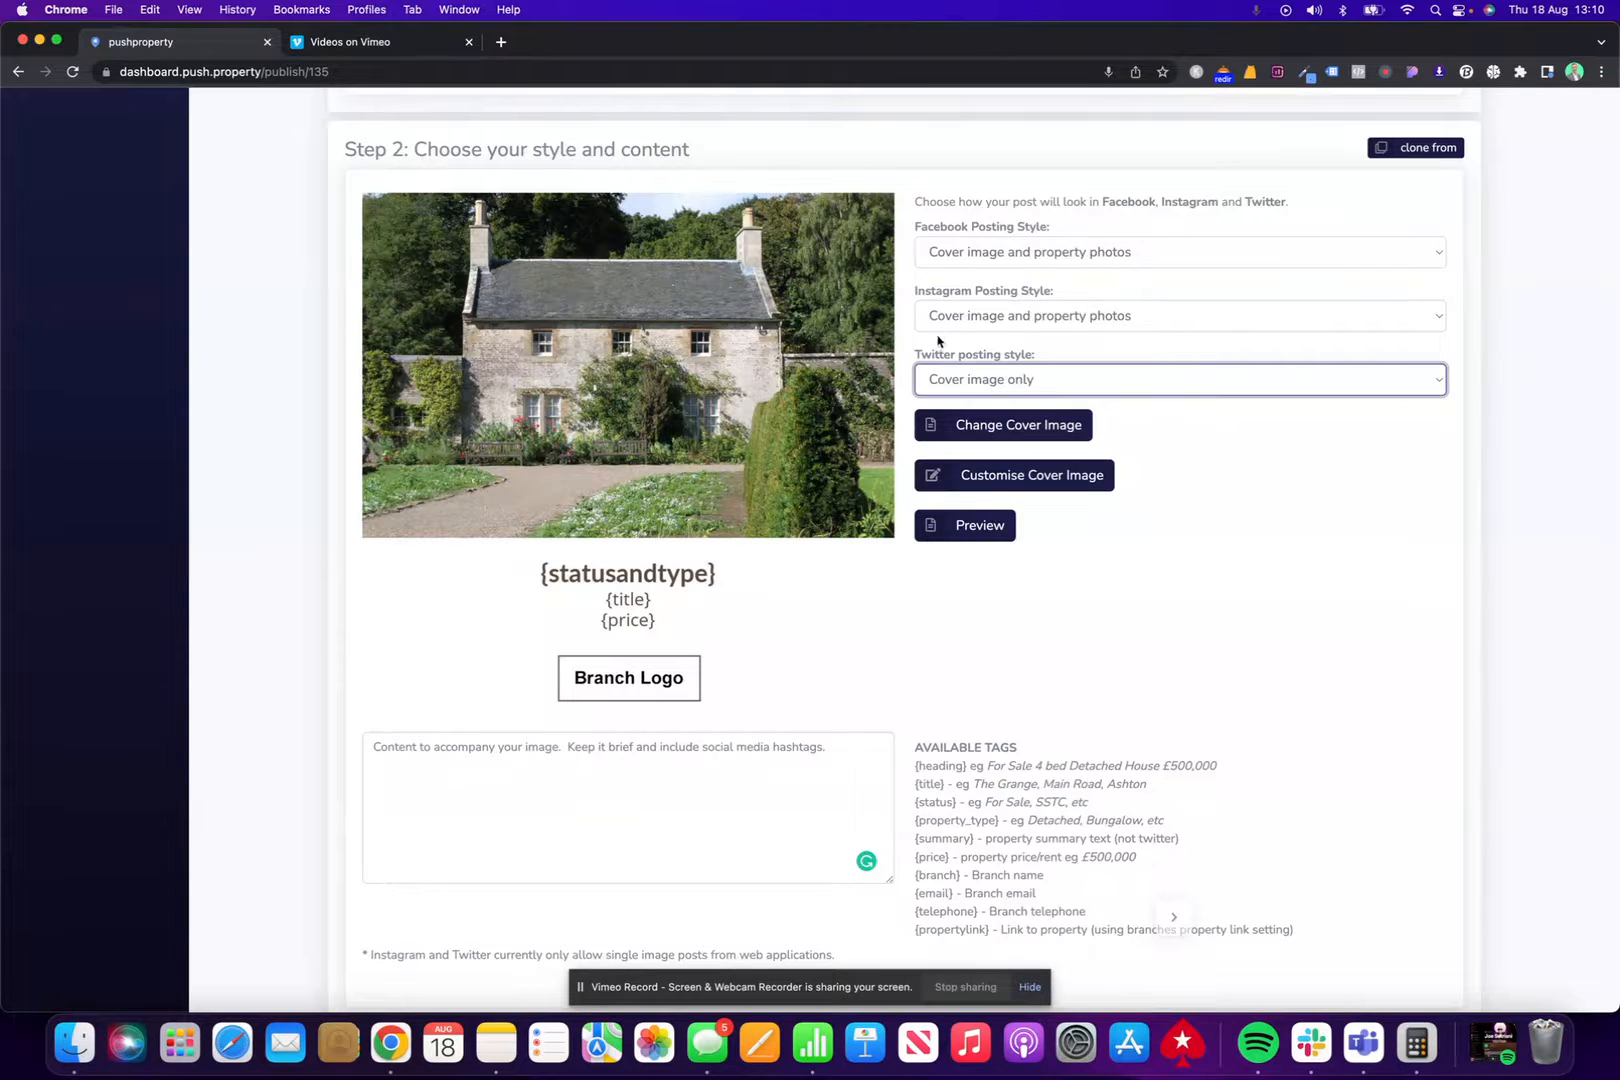
Step: Change the post's cover image to the standard Contemporary design
left_click(1007, 428)
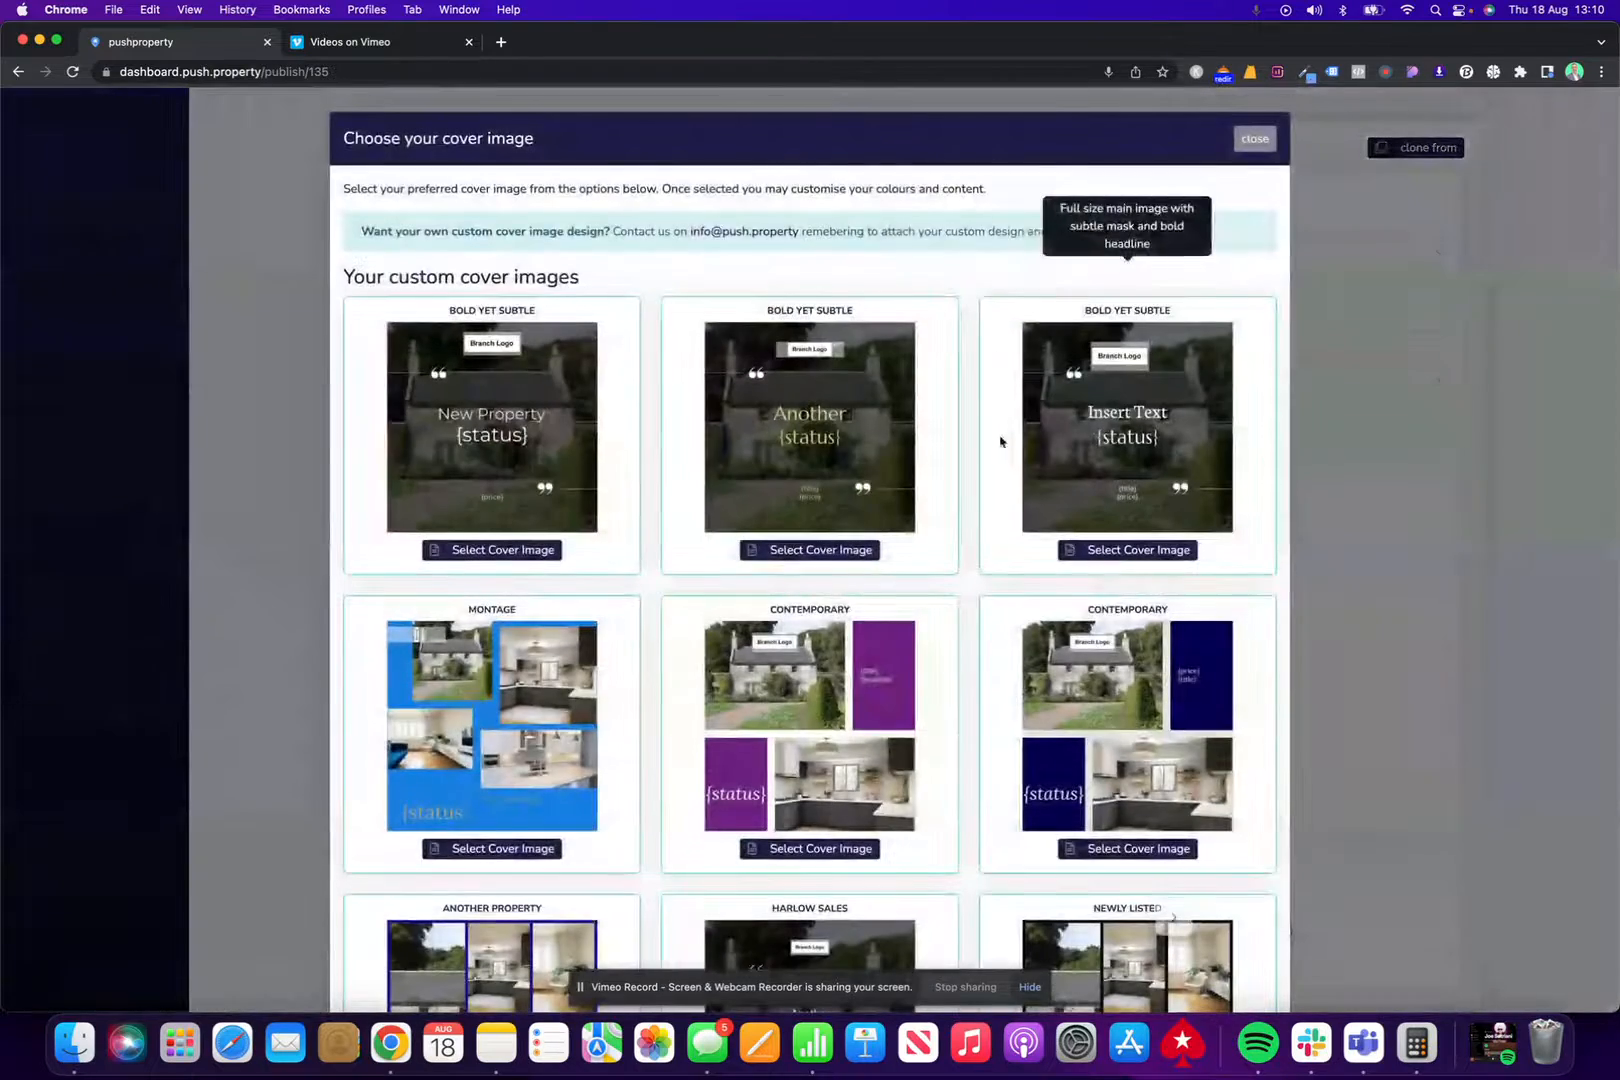
scroll(879, 500, "down", 5)
scroll(879, 668, "down", 10)
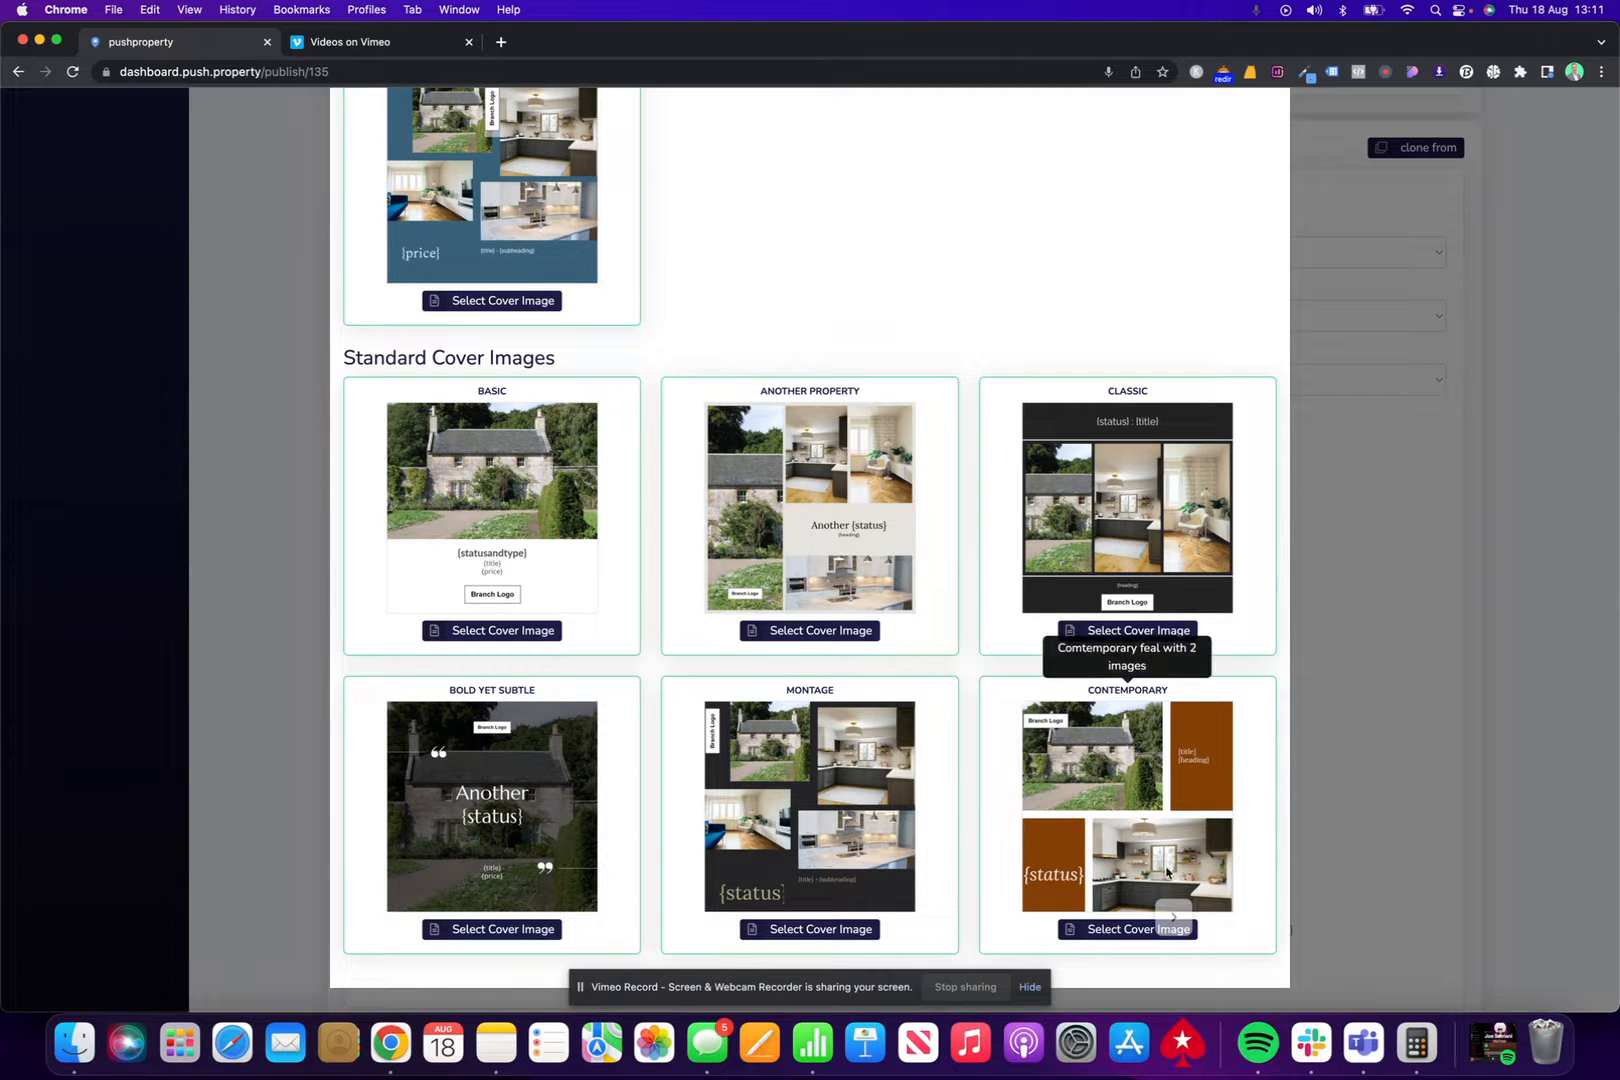
left_click(1127, 930)
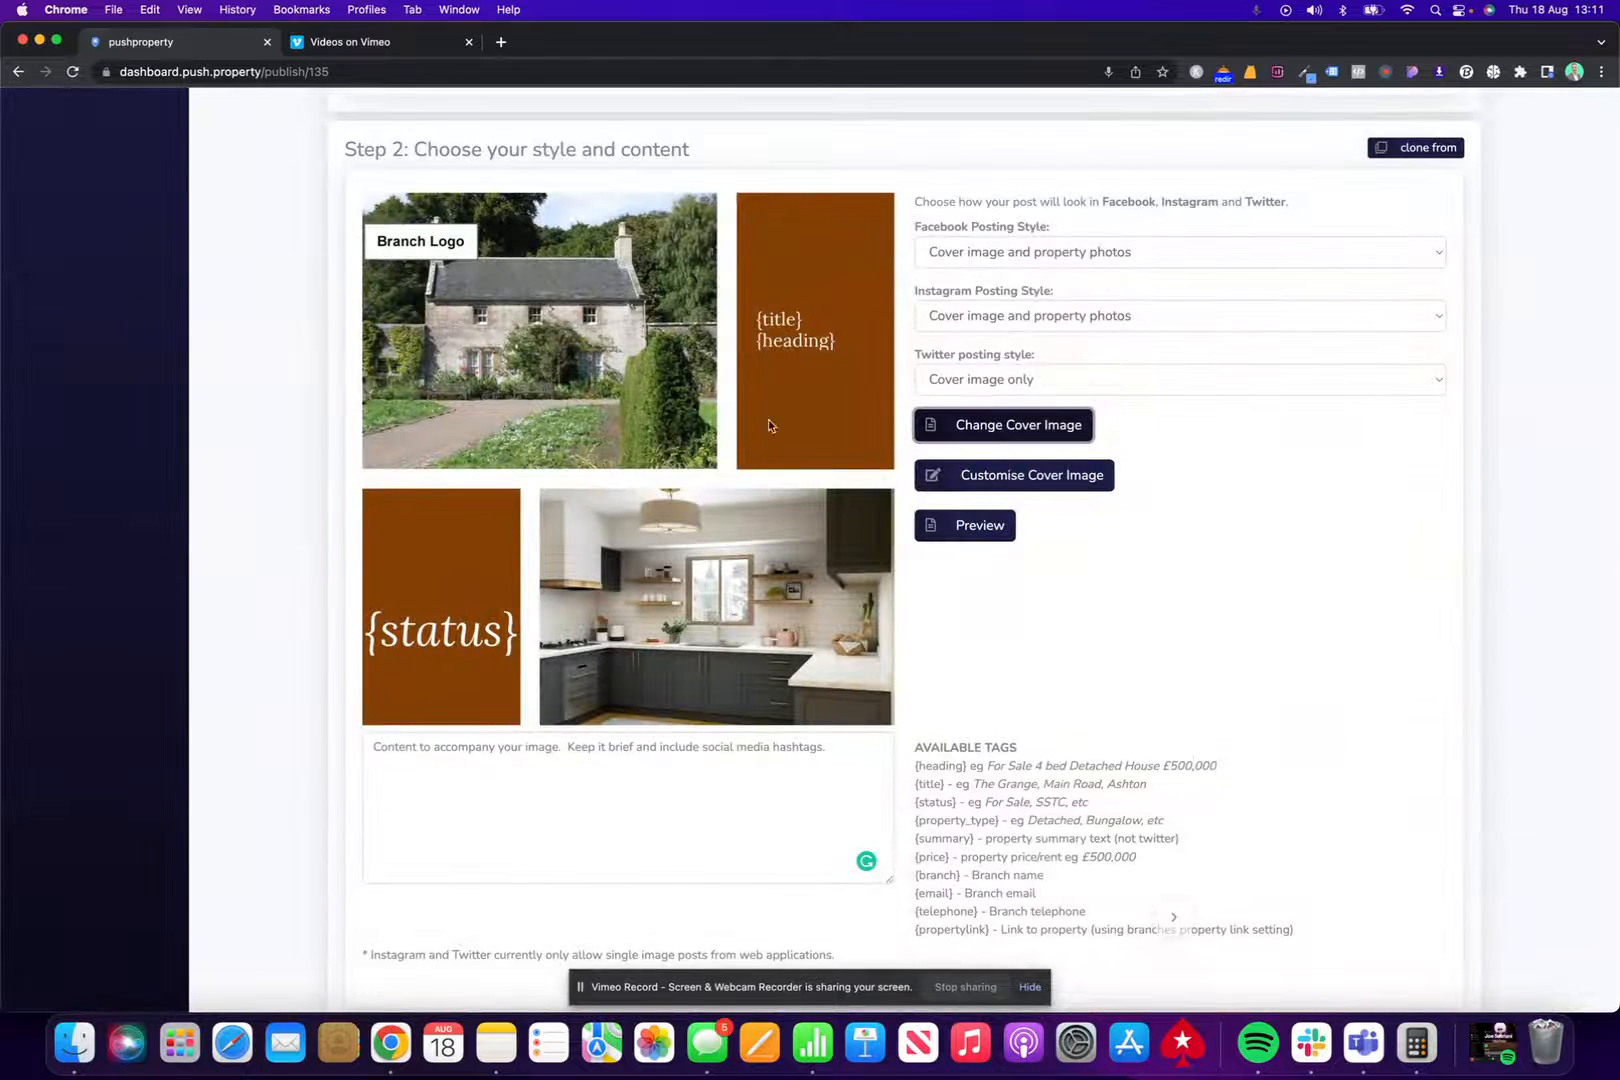
Step: Open the Contemporary cover image for customisation and look through its settings
scroll(1088, 644, "up", 1)
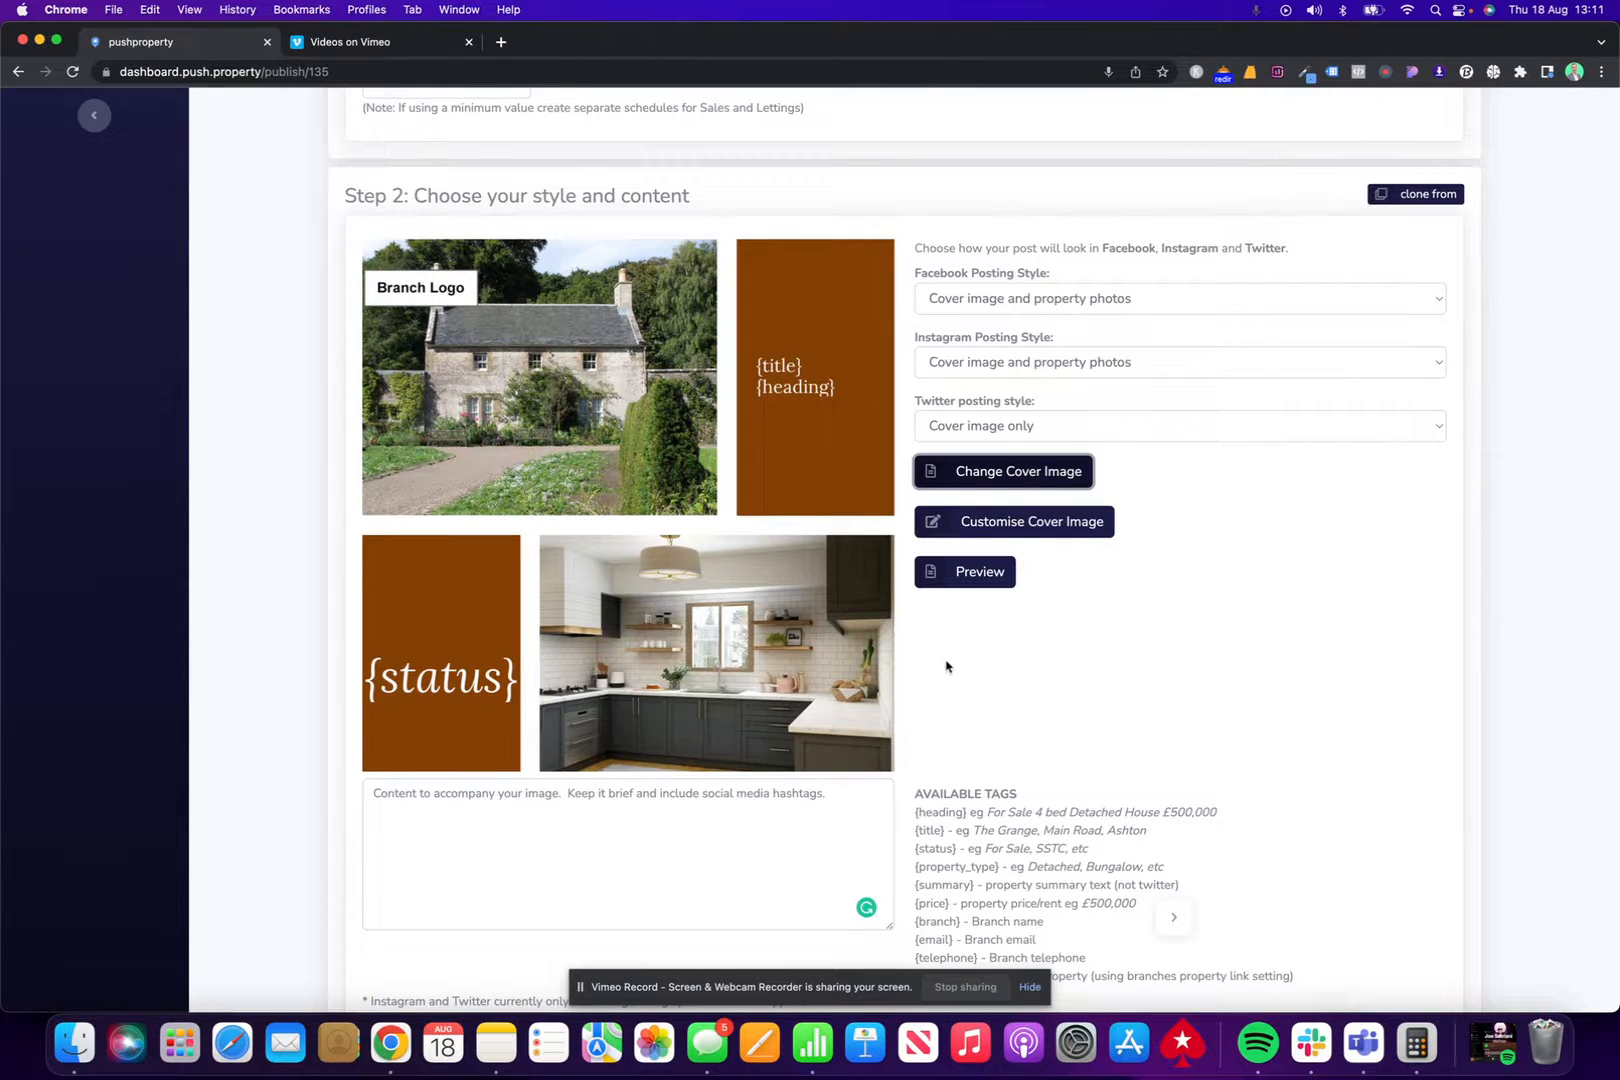
left_click(1010, 521)
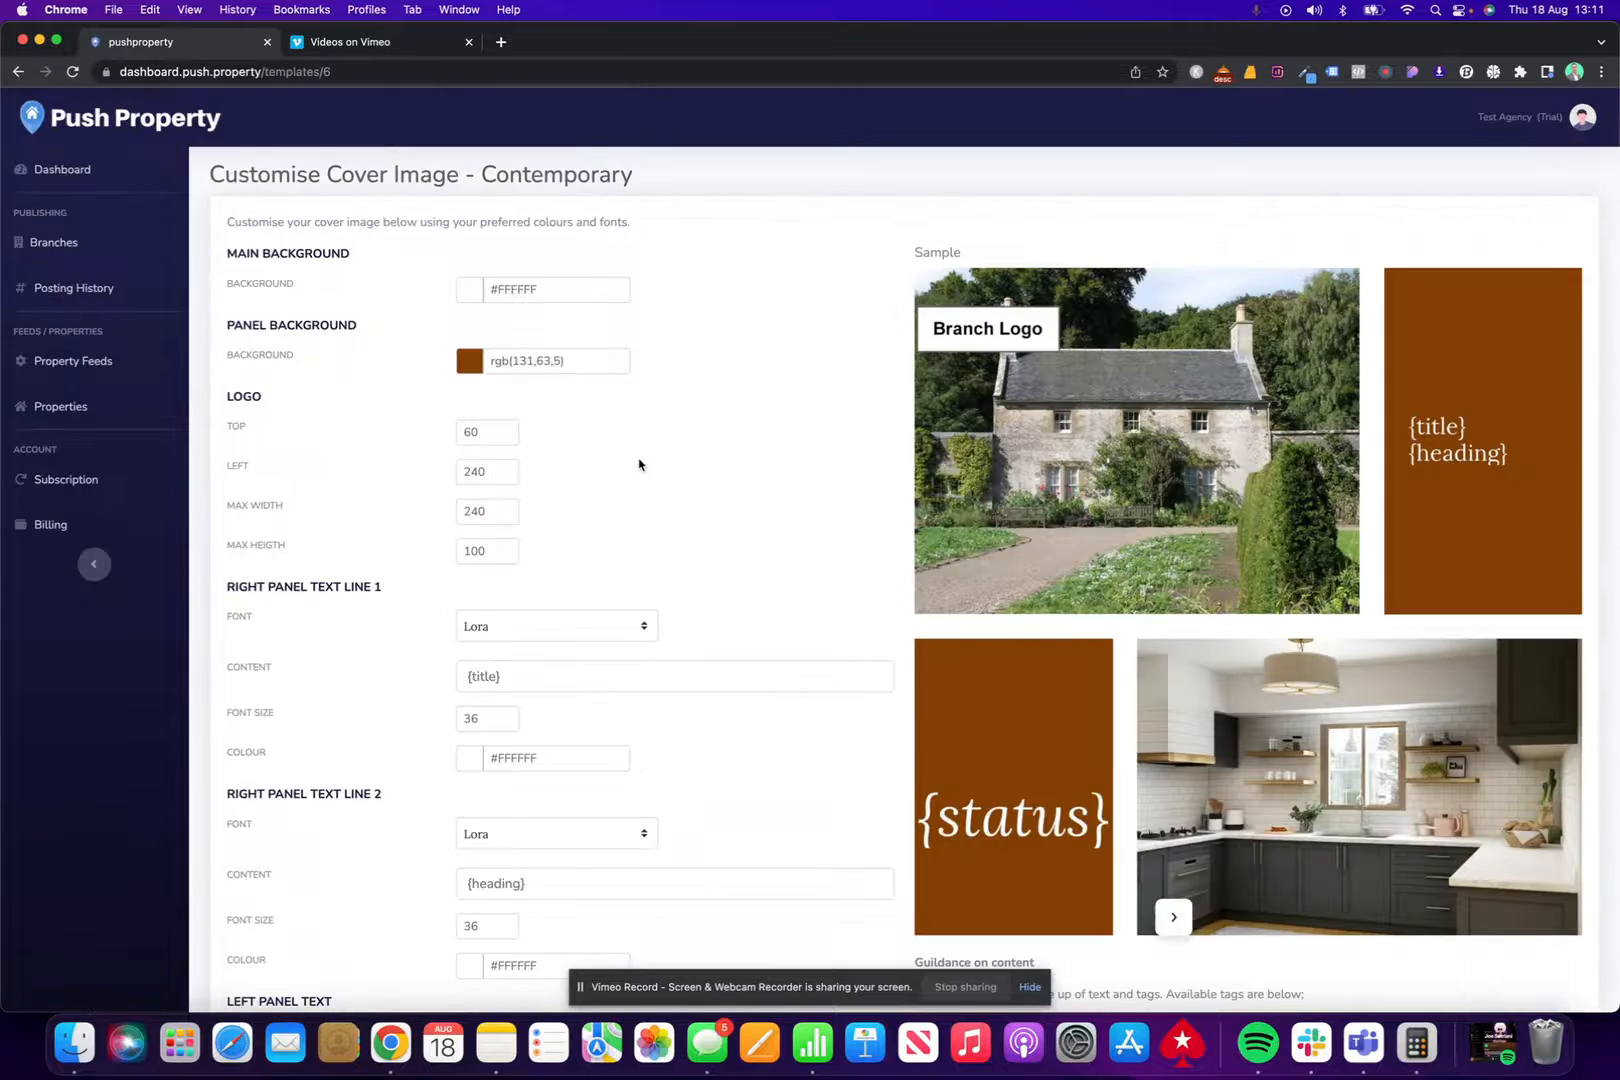
scroll(665, 483, "down", 1)
scroll(665, 483, "down", 5)
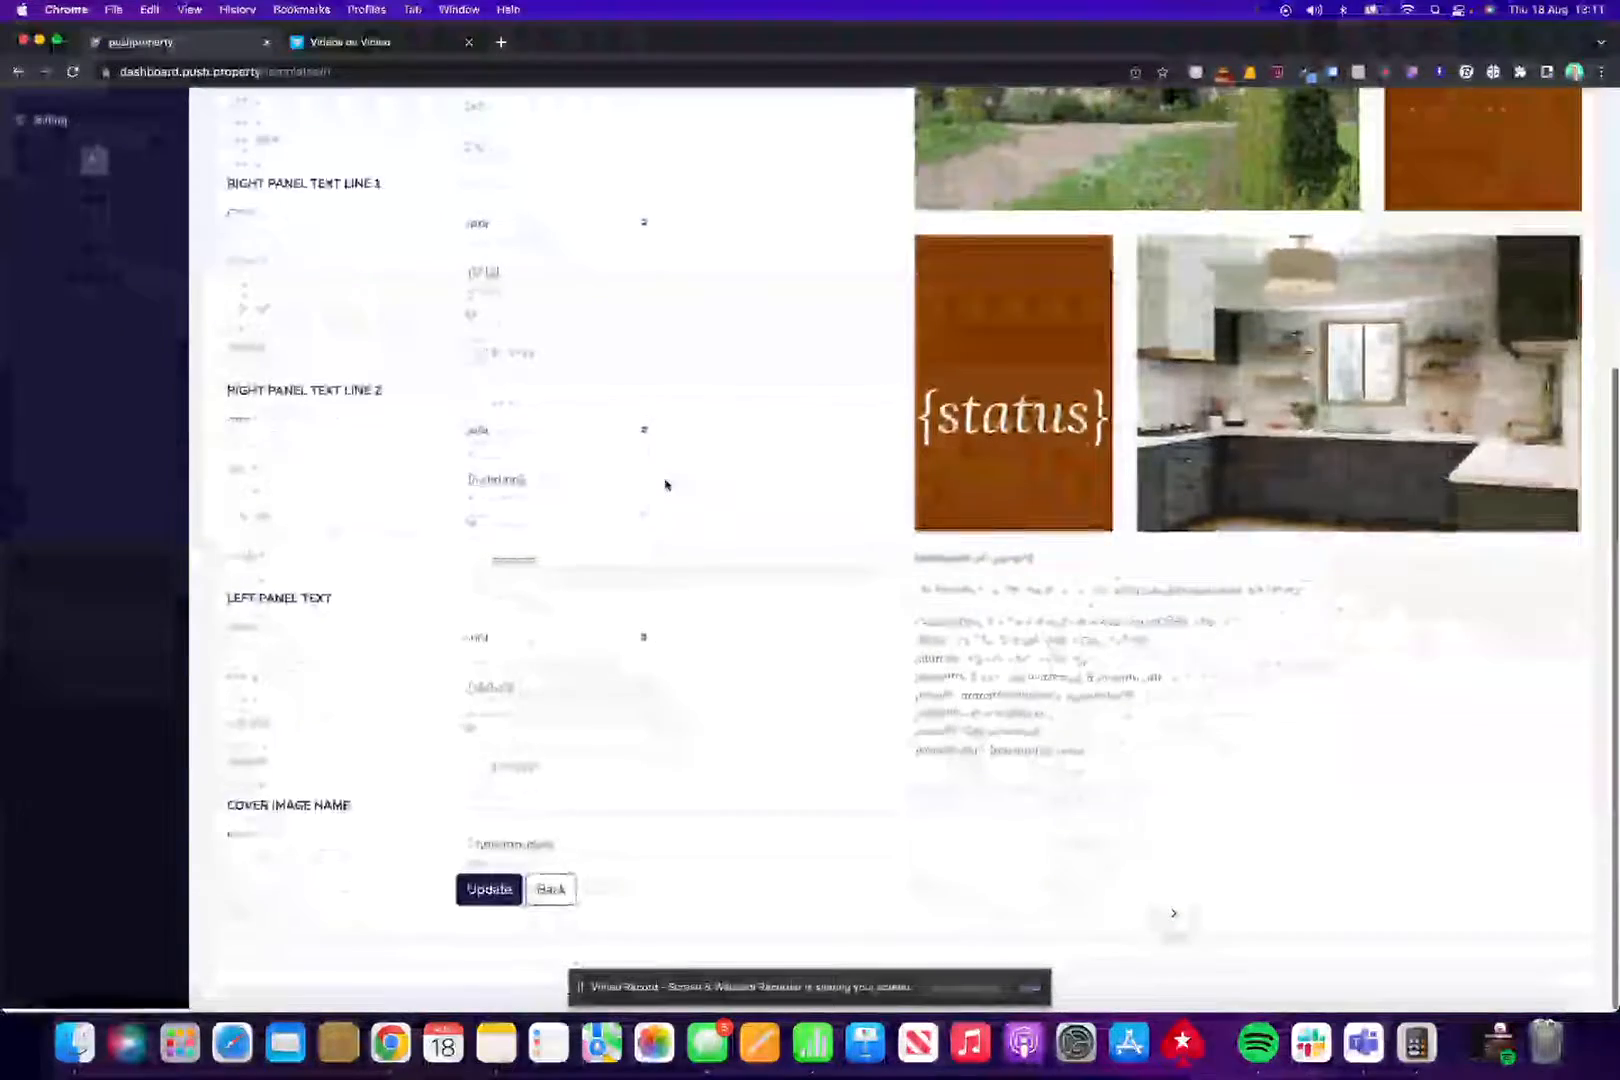
scroll(759, 481, "up", 10)
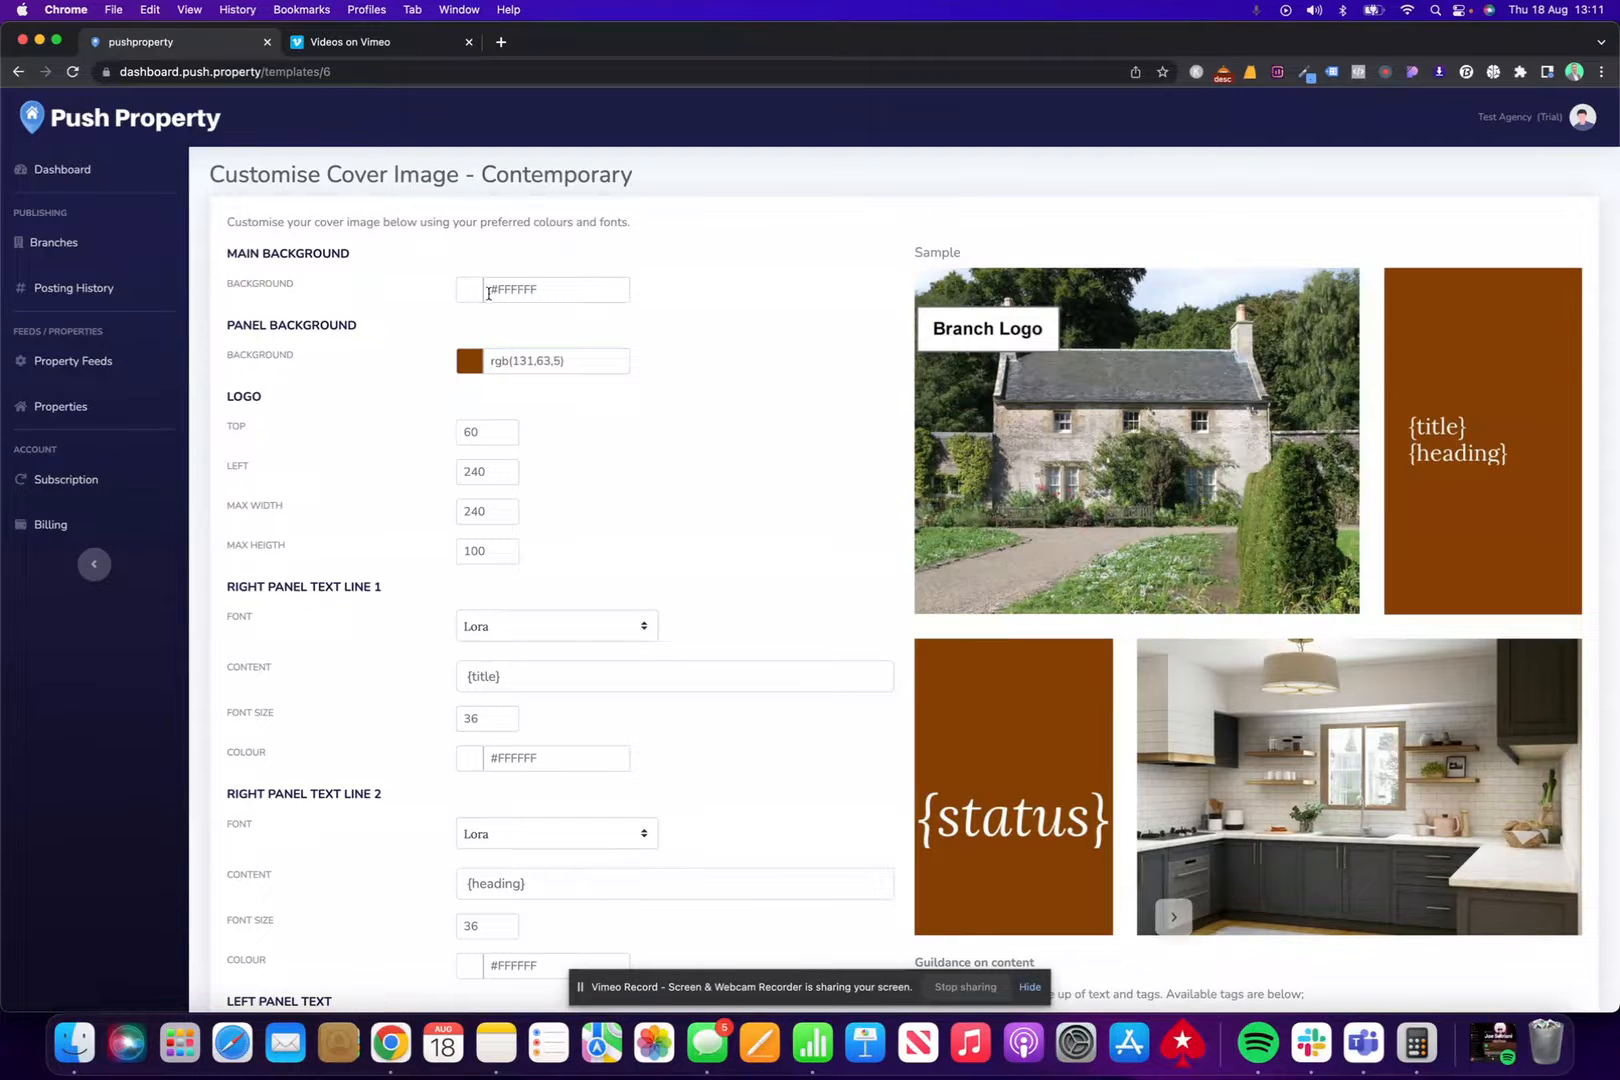
Step: Set the cover image's main background colour to black and save the update
left_click(472, 291)
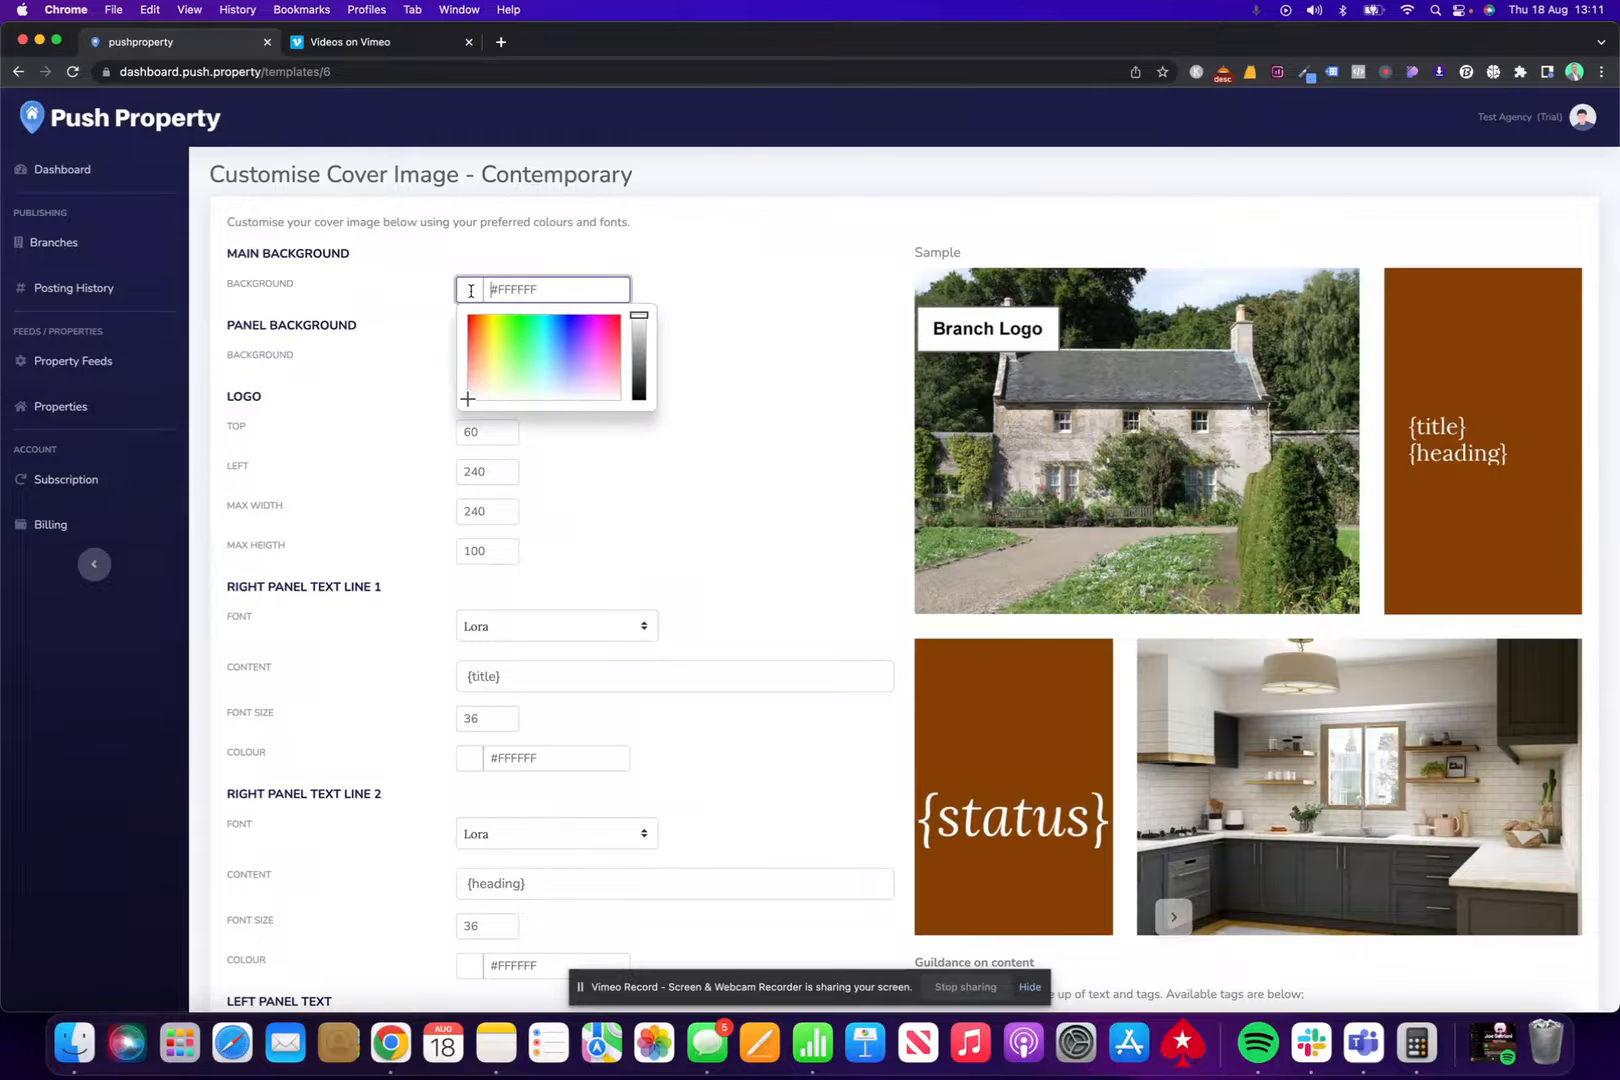
left_click_drag(637, 318, 638, 403)
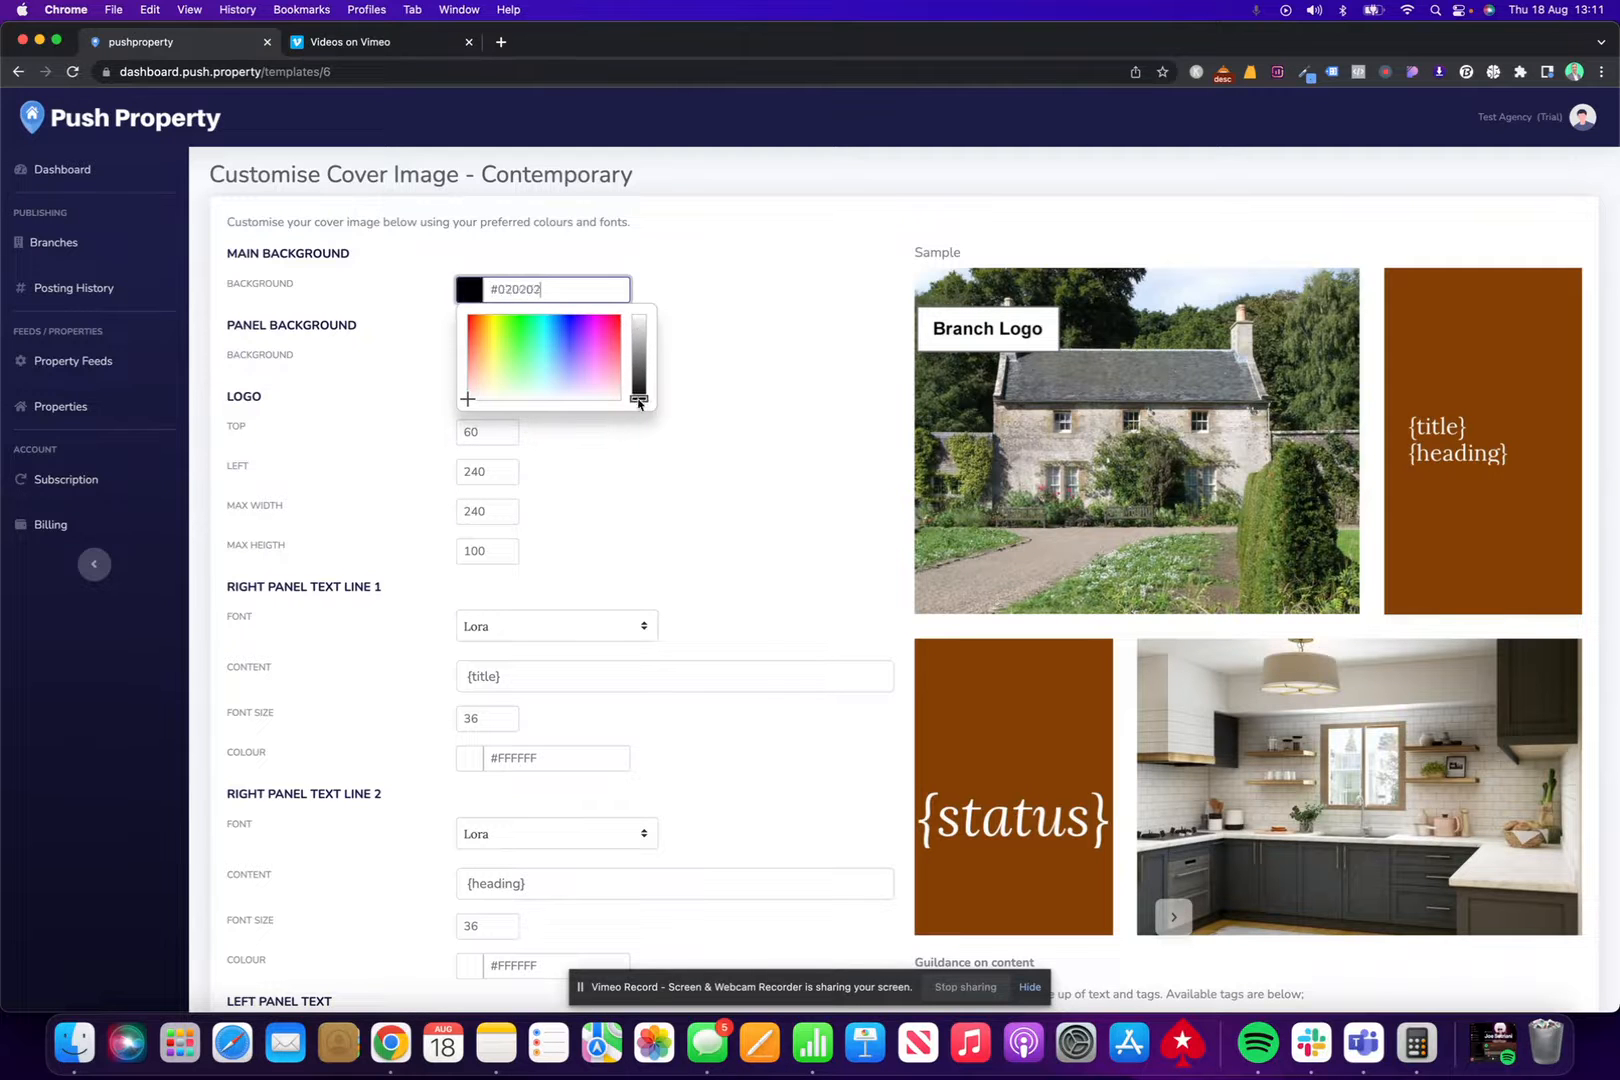
left_click(742, 405)
scroll(748, 409, "down", 5)
scroll(654, 477, "up", 5)
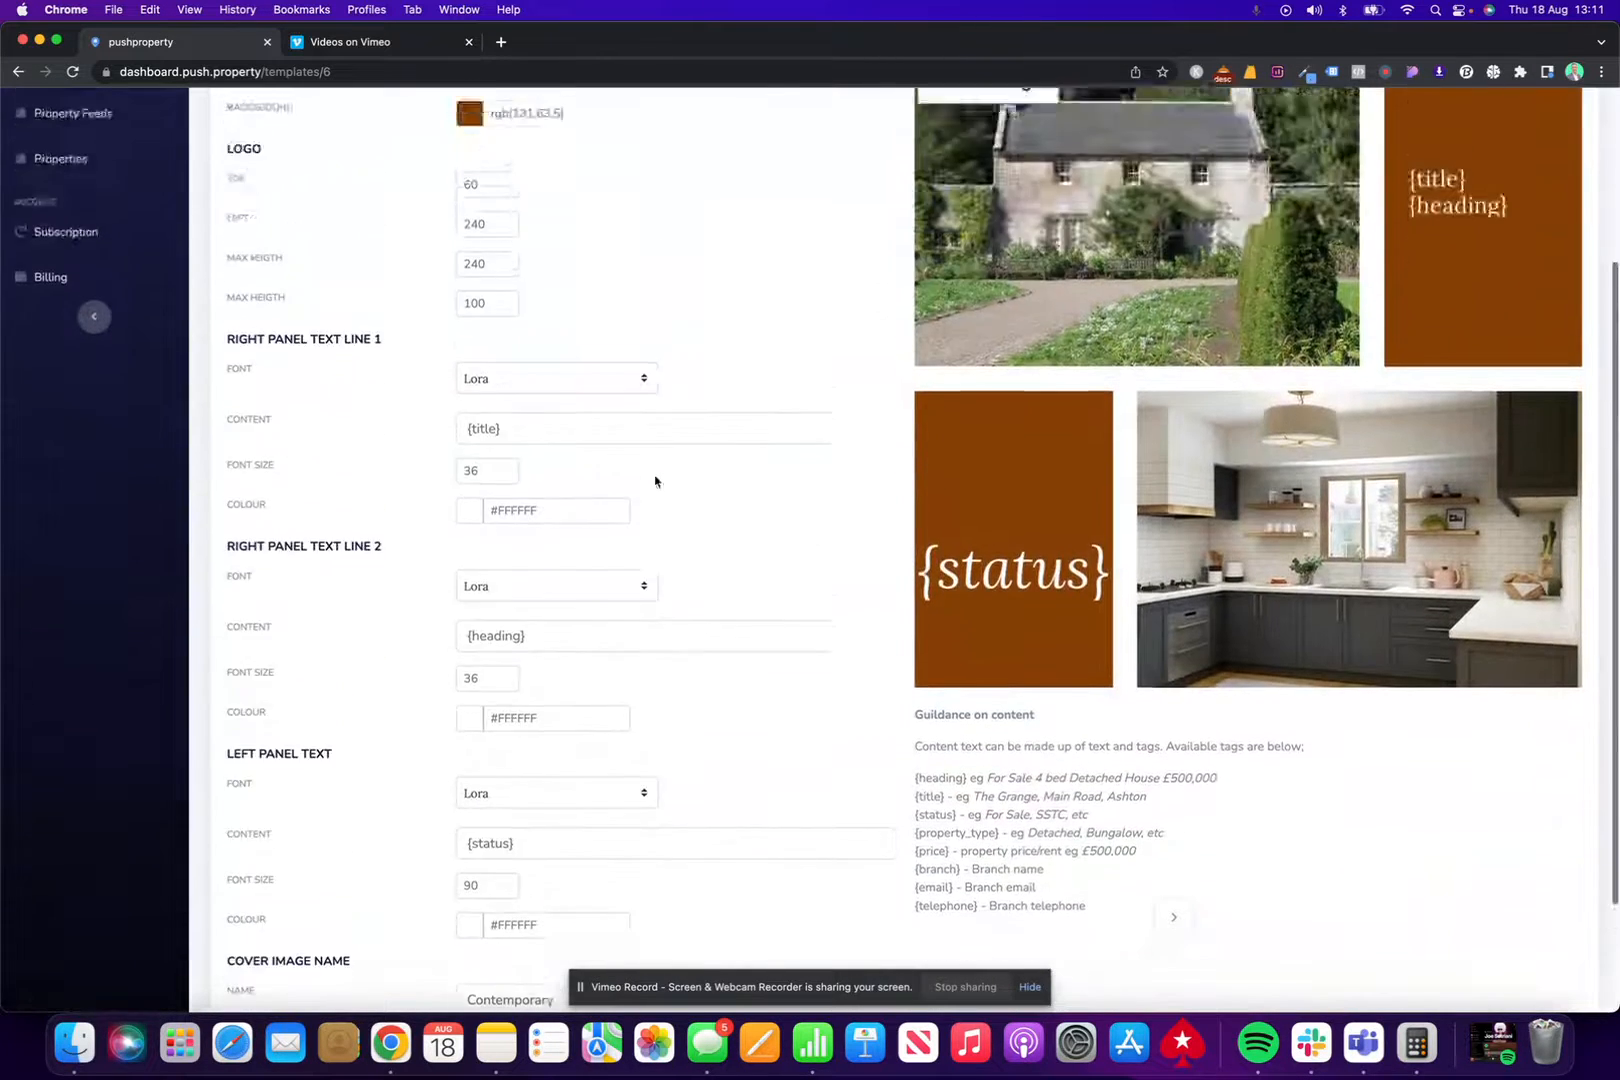
scroll(654, 477, "down", 5)
left_click(486, 893)
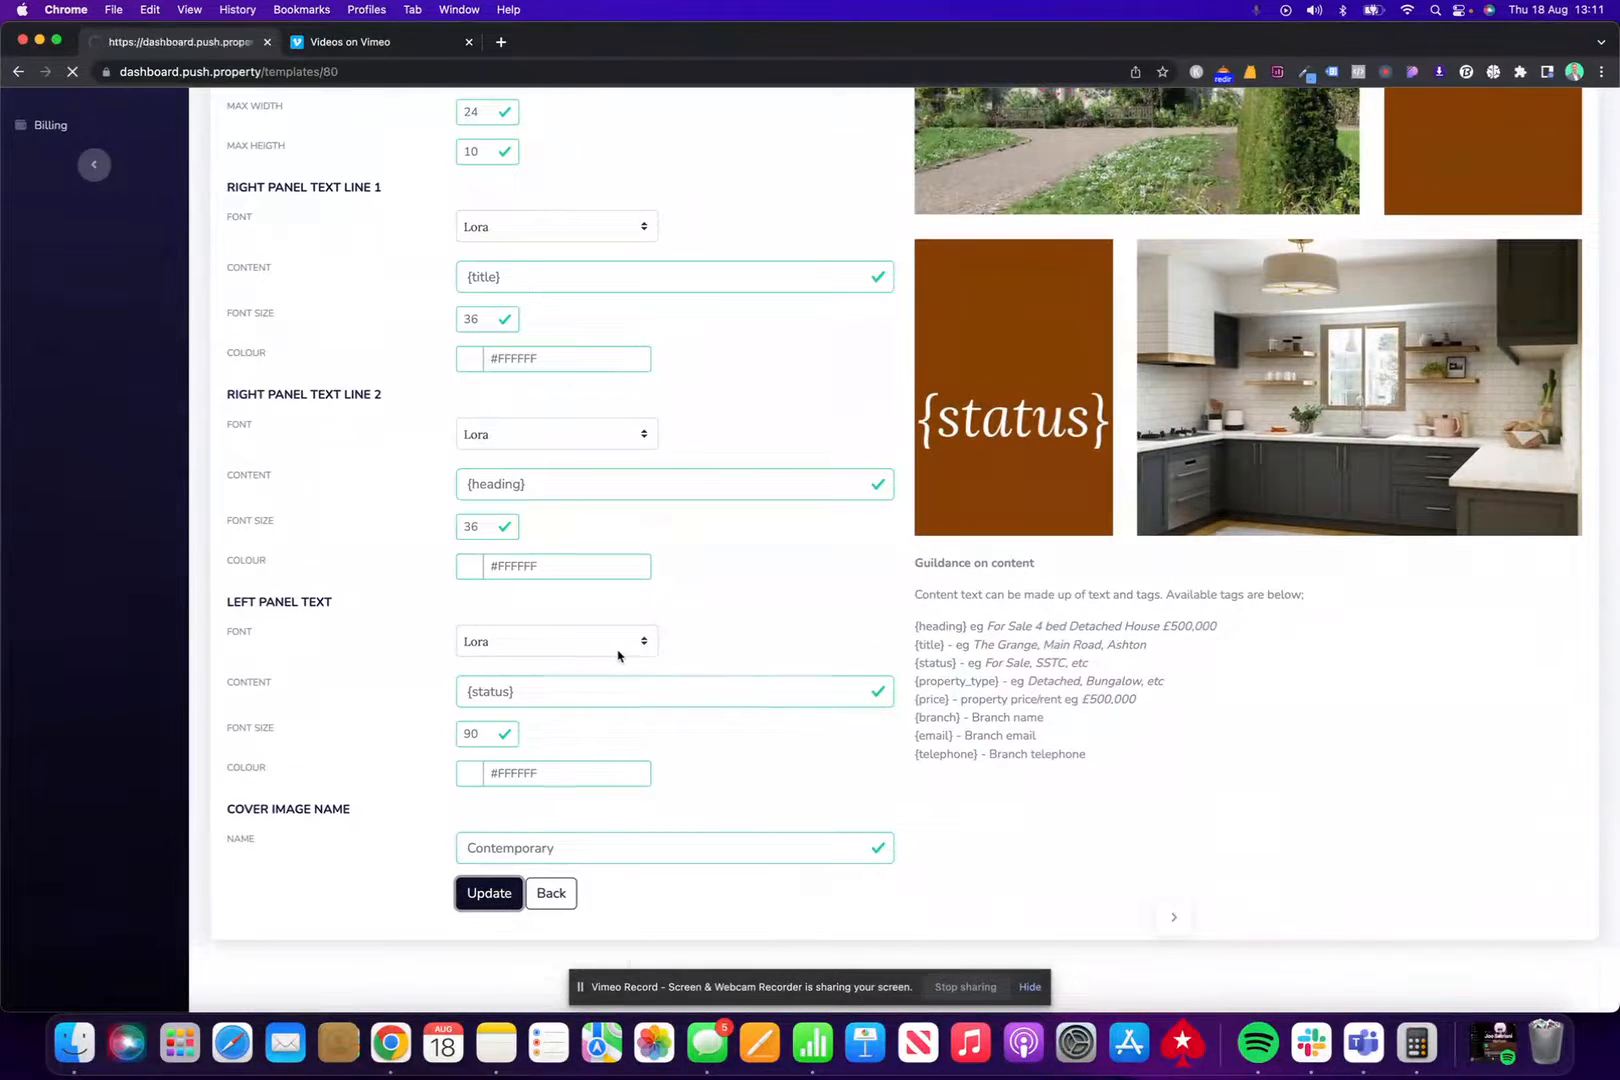
scroll(1101, 822, "down", 2)
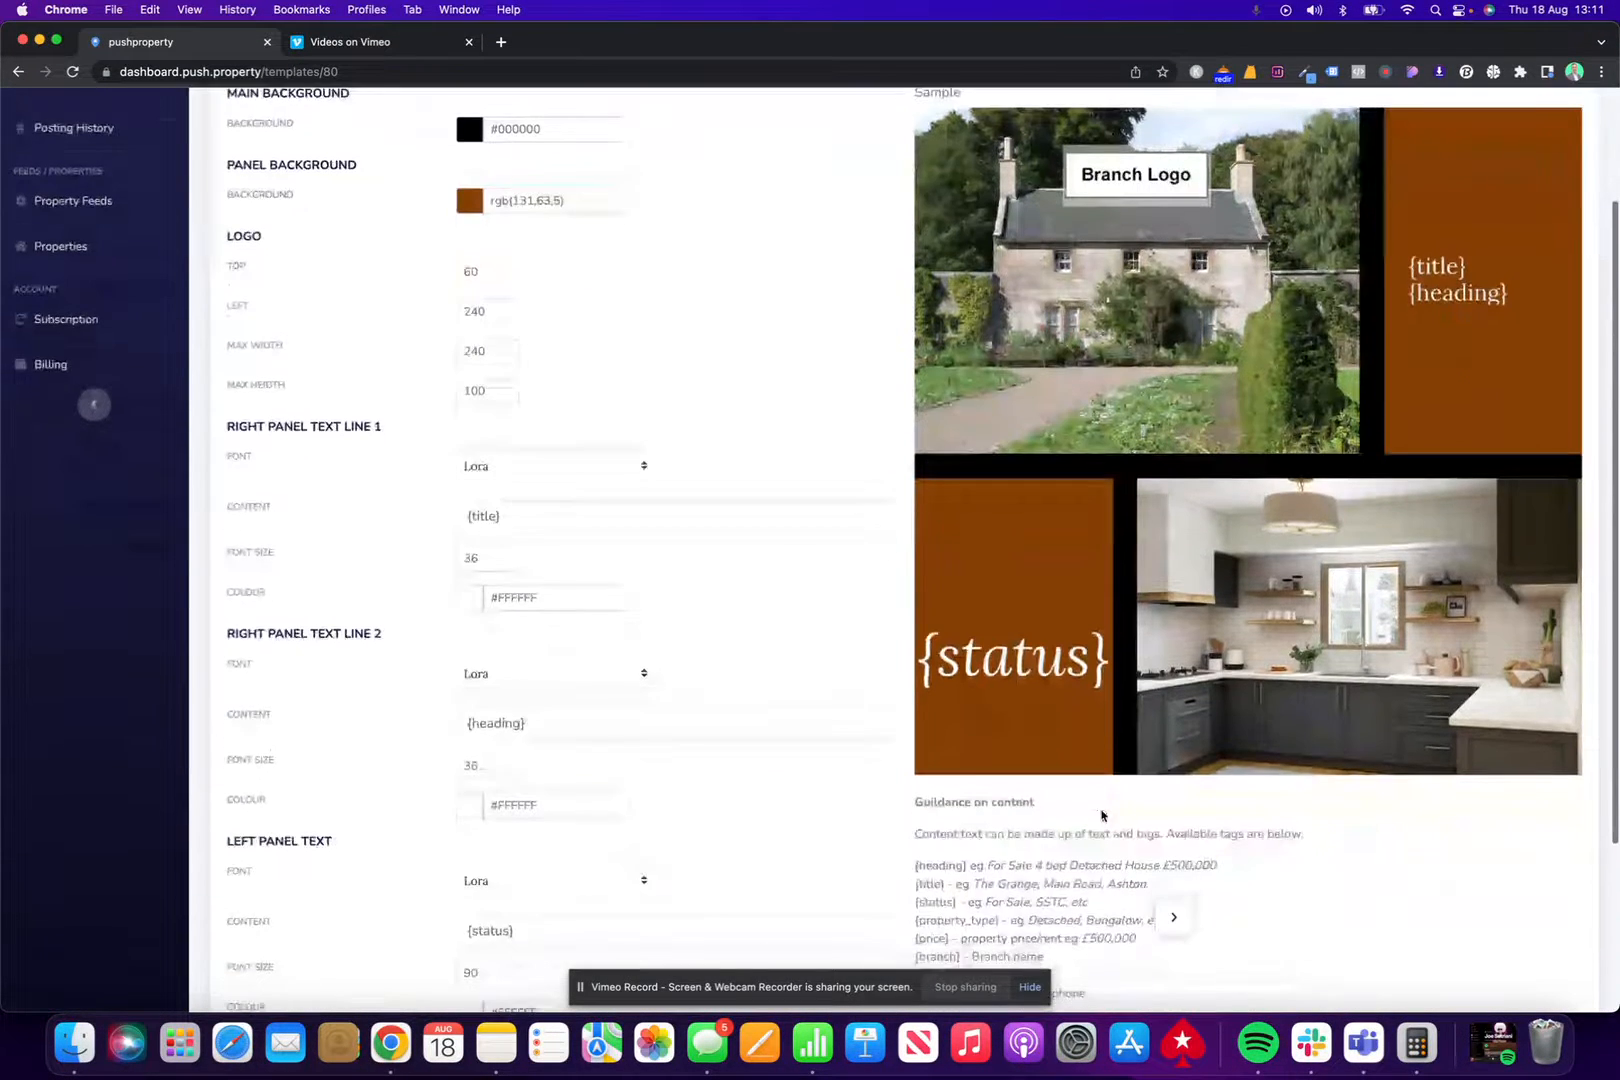
Step: Set the main background colour to white (#FFFFFF) and save the update
scroll(1379, 280, "up", 1)
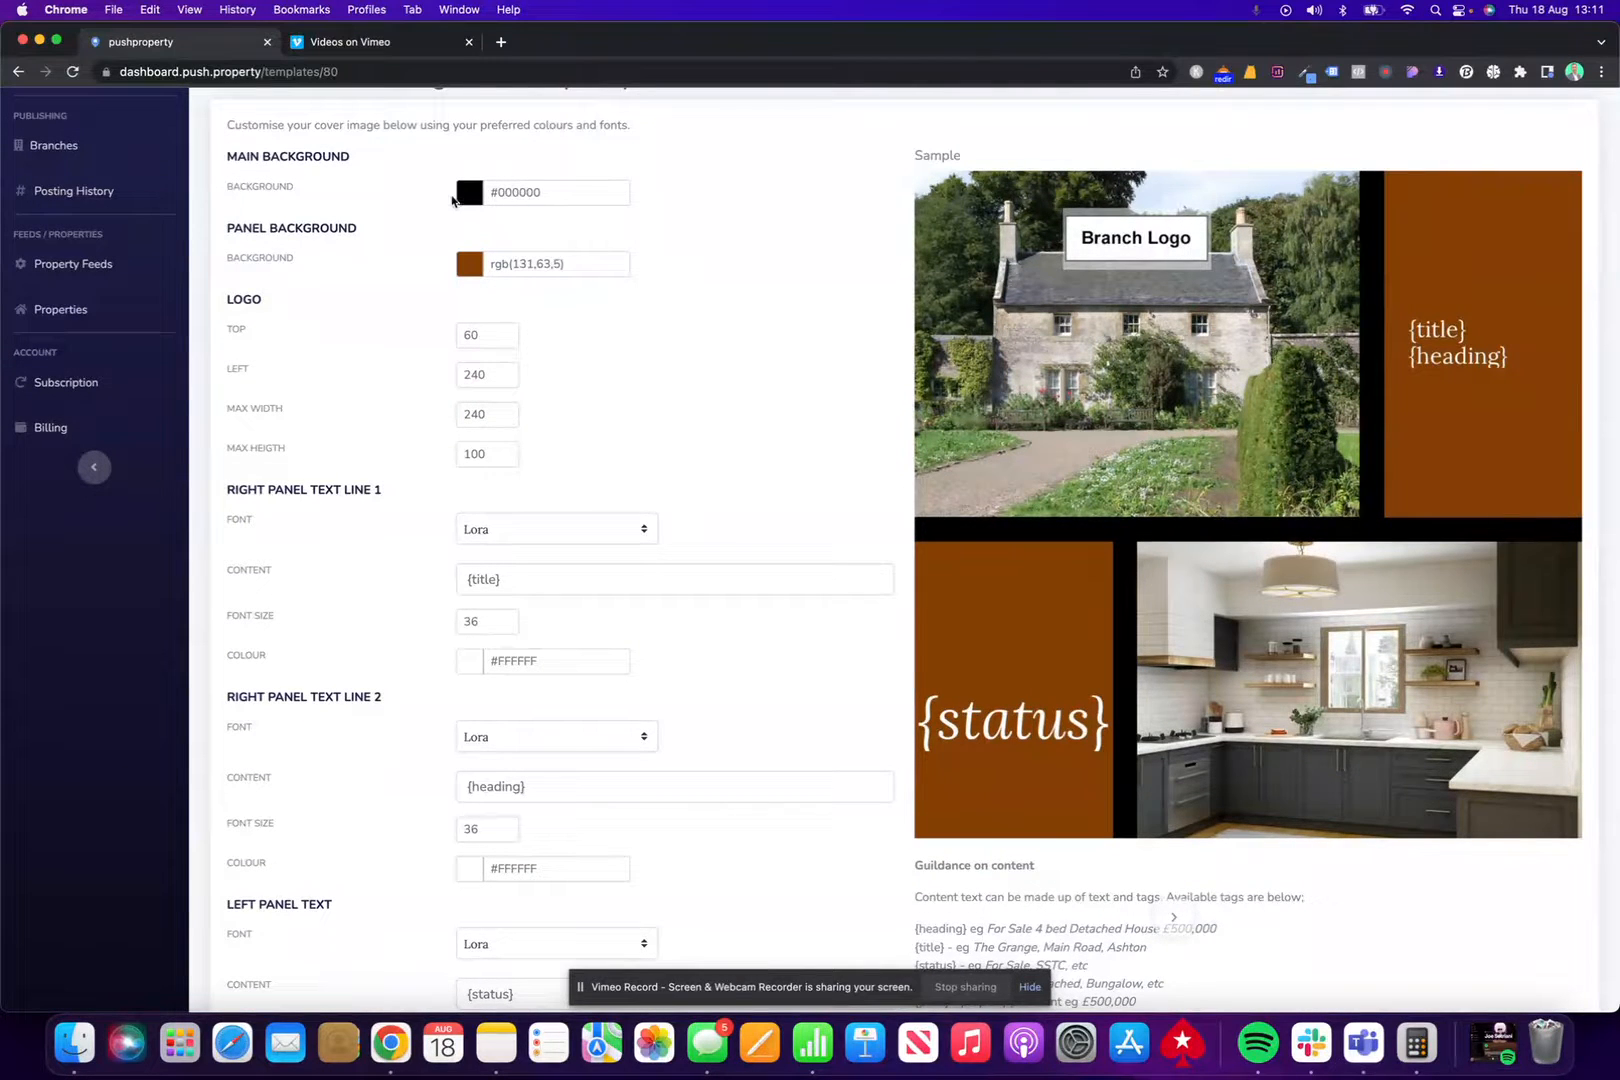
left_click(462, 196)
left_click_drag(645, 303, 643, 210)
left_click(815, 255)
scroll(742, 372, "down", 2)
scroll(742, 372, "down", 3)
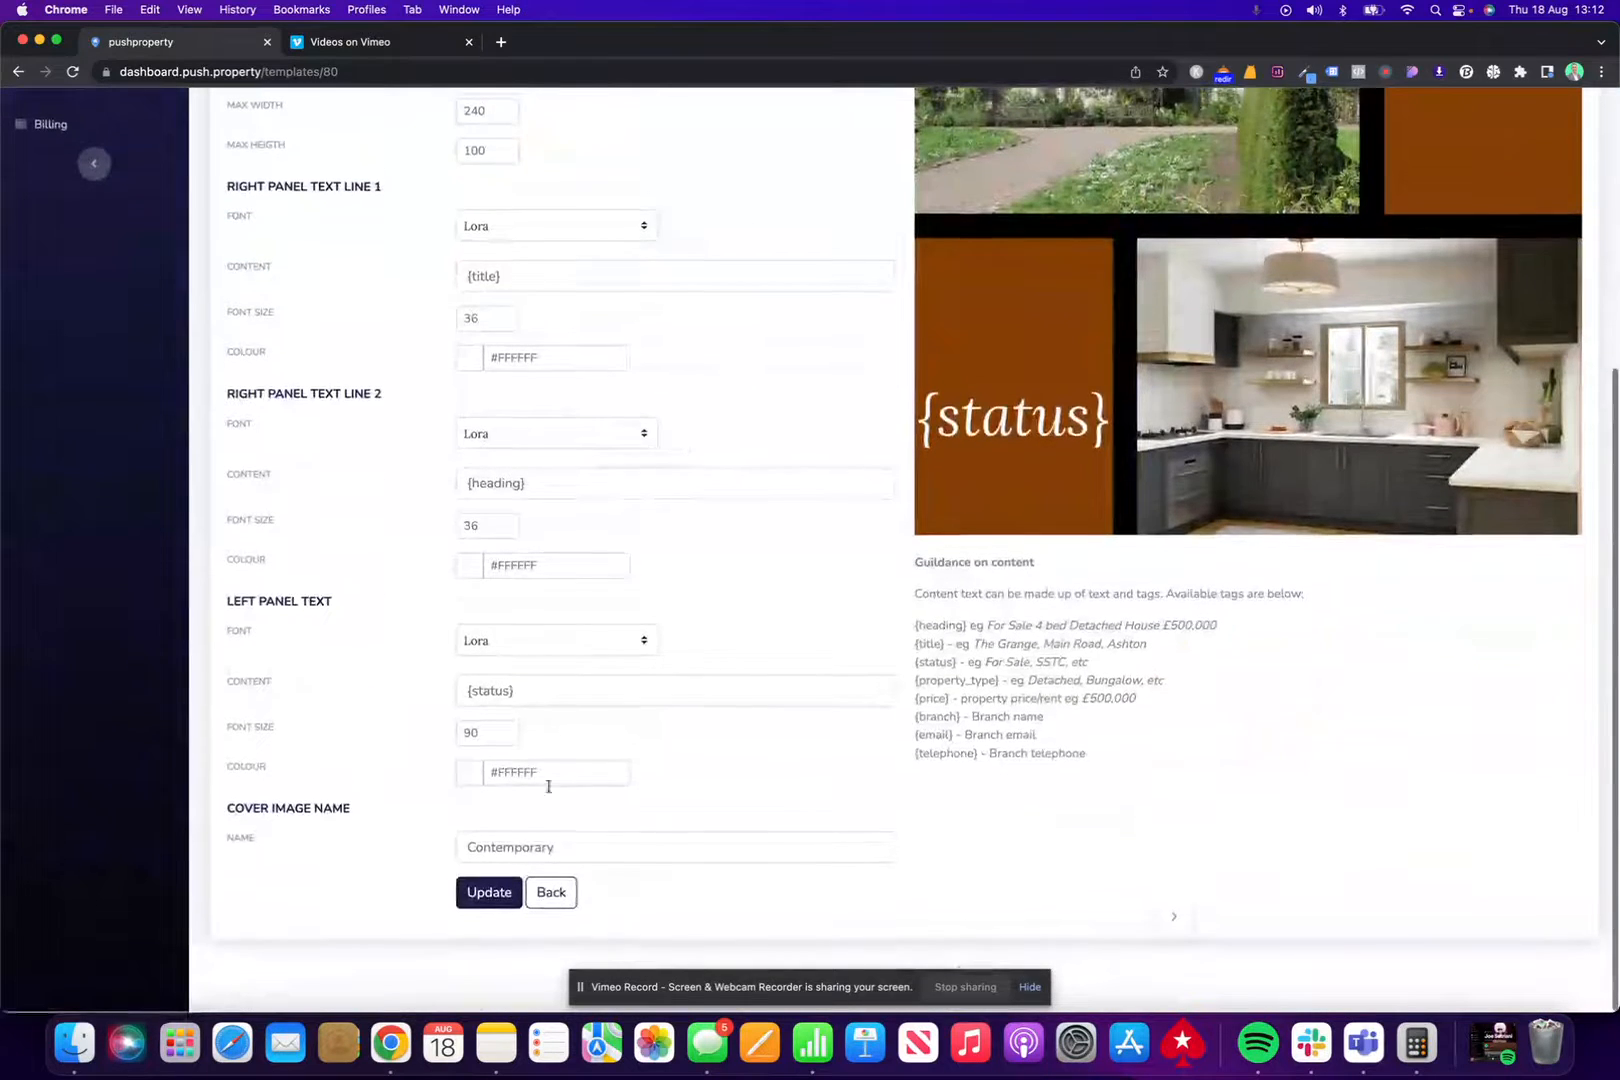
left_click(487, 892)
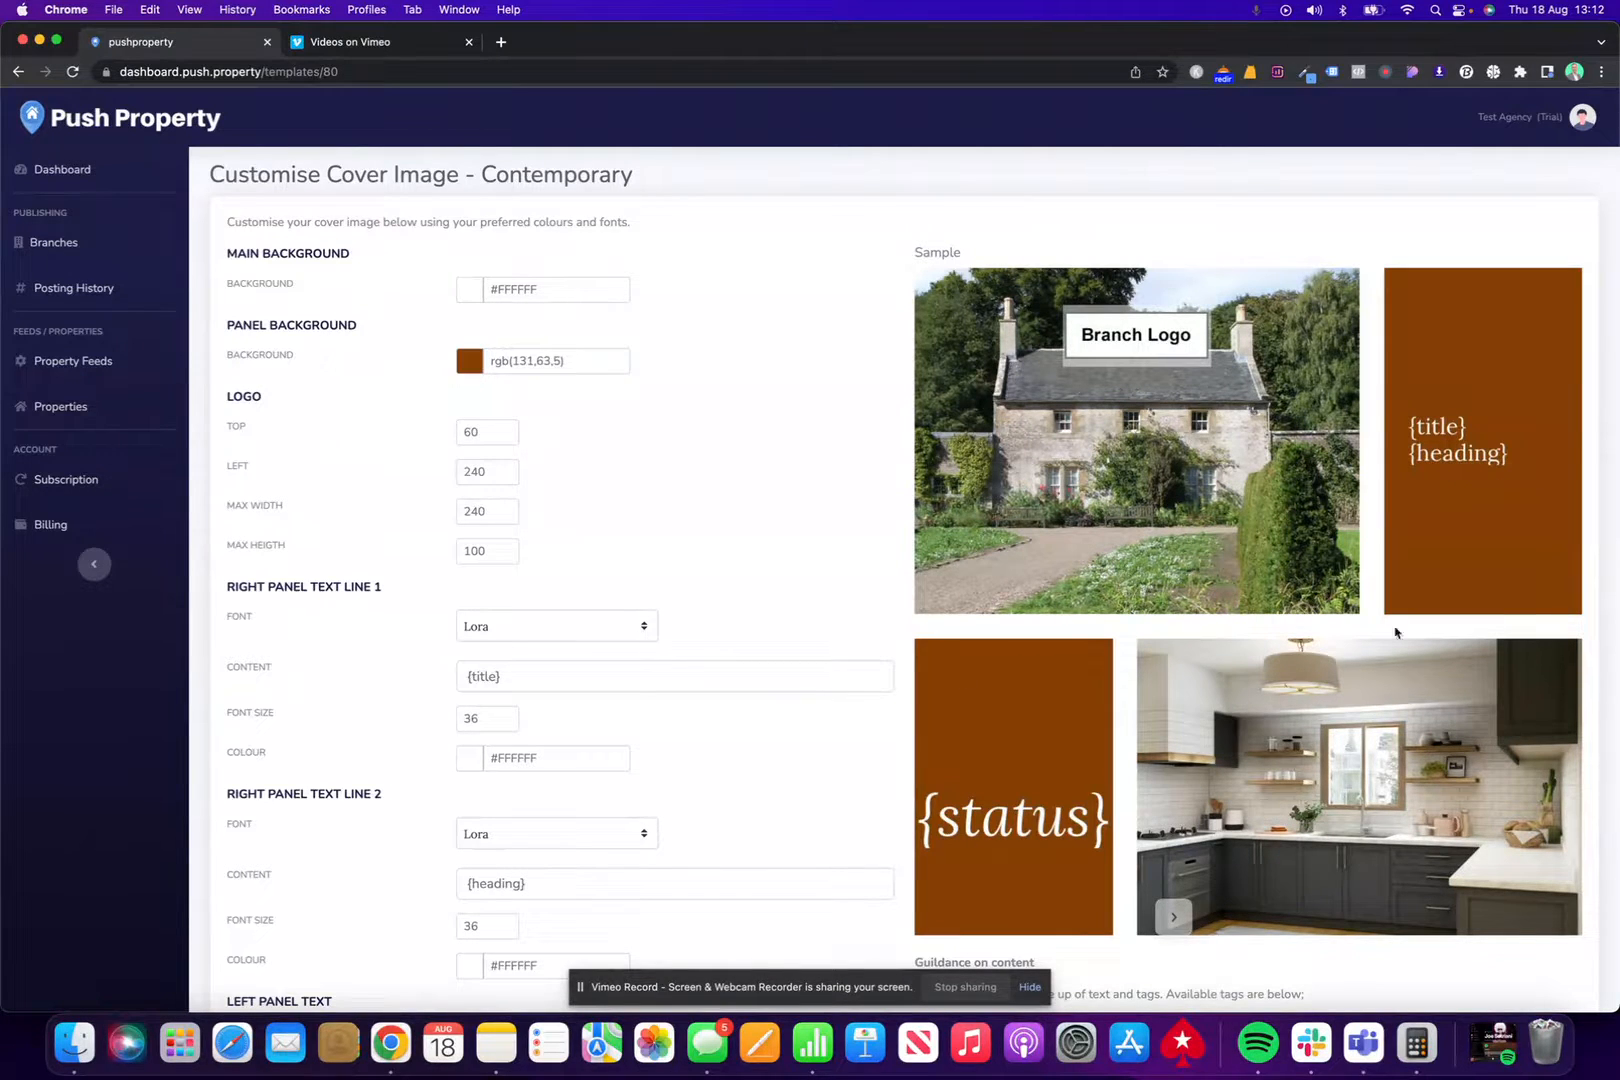
Step: Set the panel background to a dark purple, rgb(40,16,134)
left_click(474, 362)
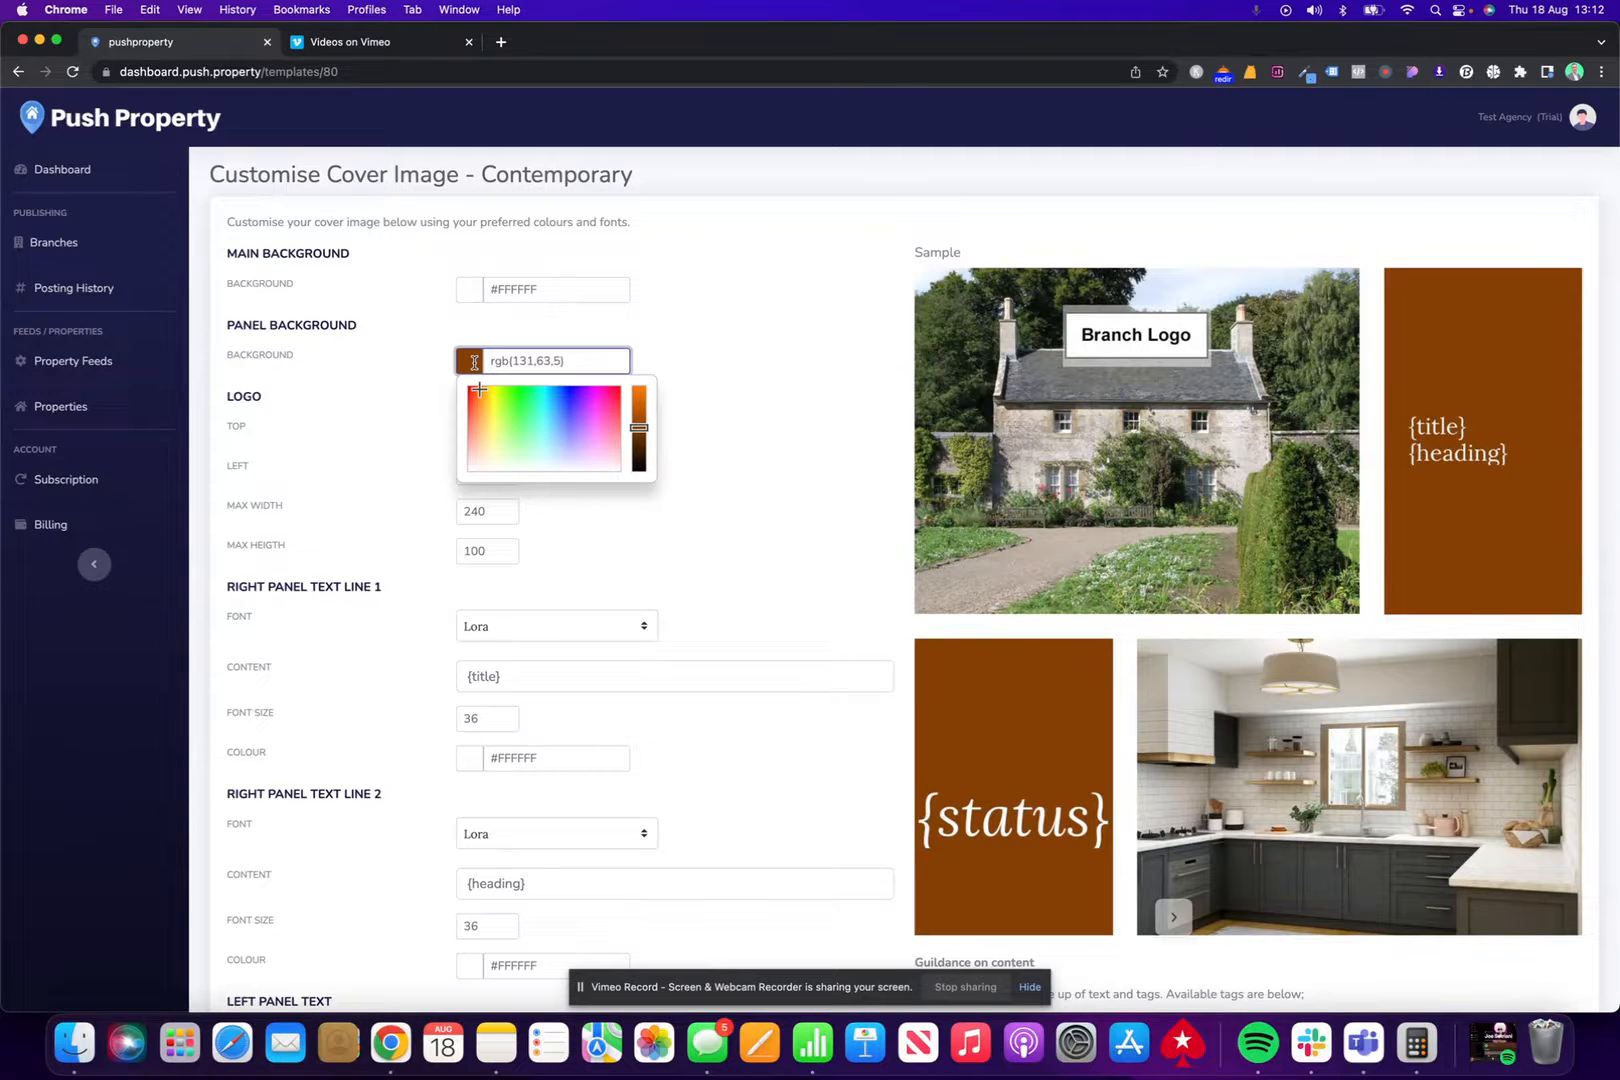
left_click_drag(479, 390, 640, 430)
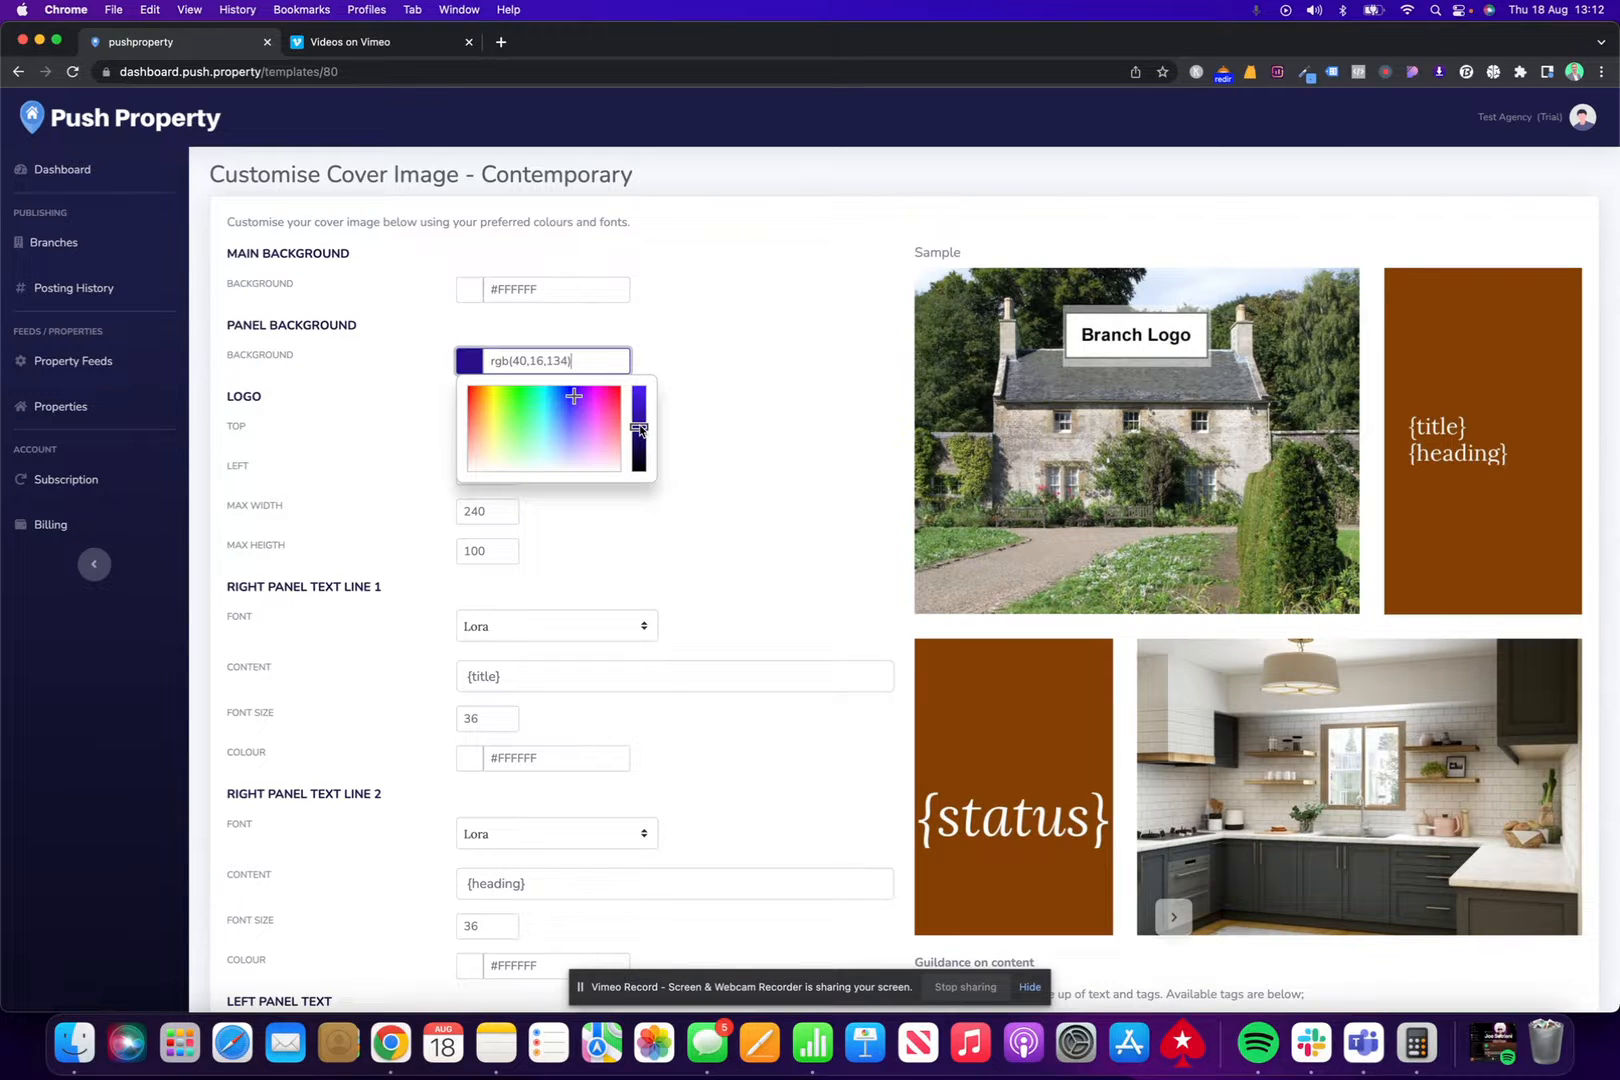
left_click_drag(499, 290, 544, 290)
left_click(745, 330)
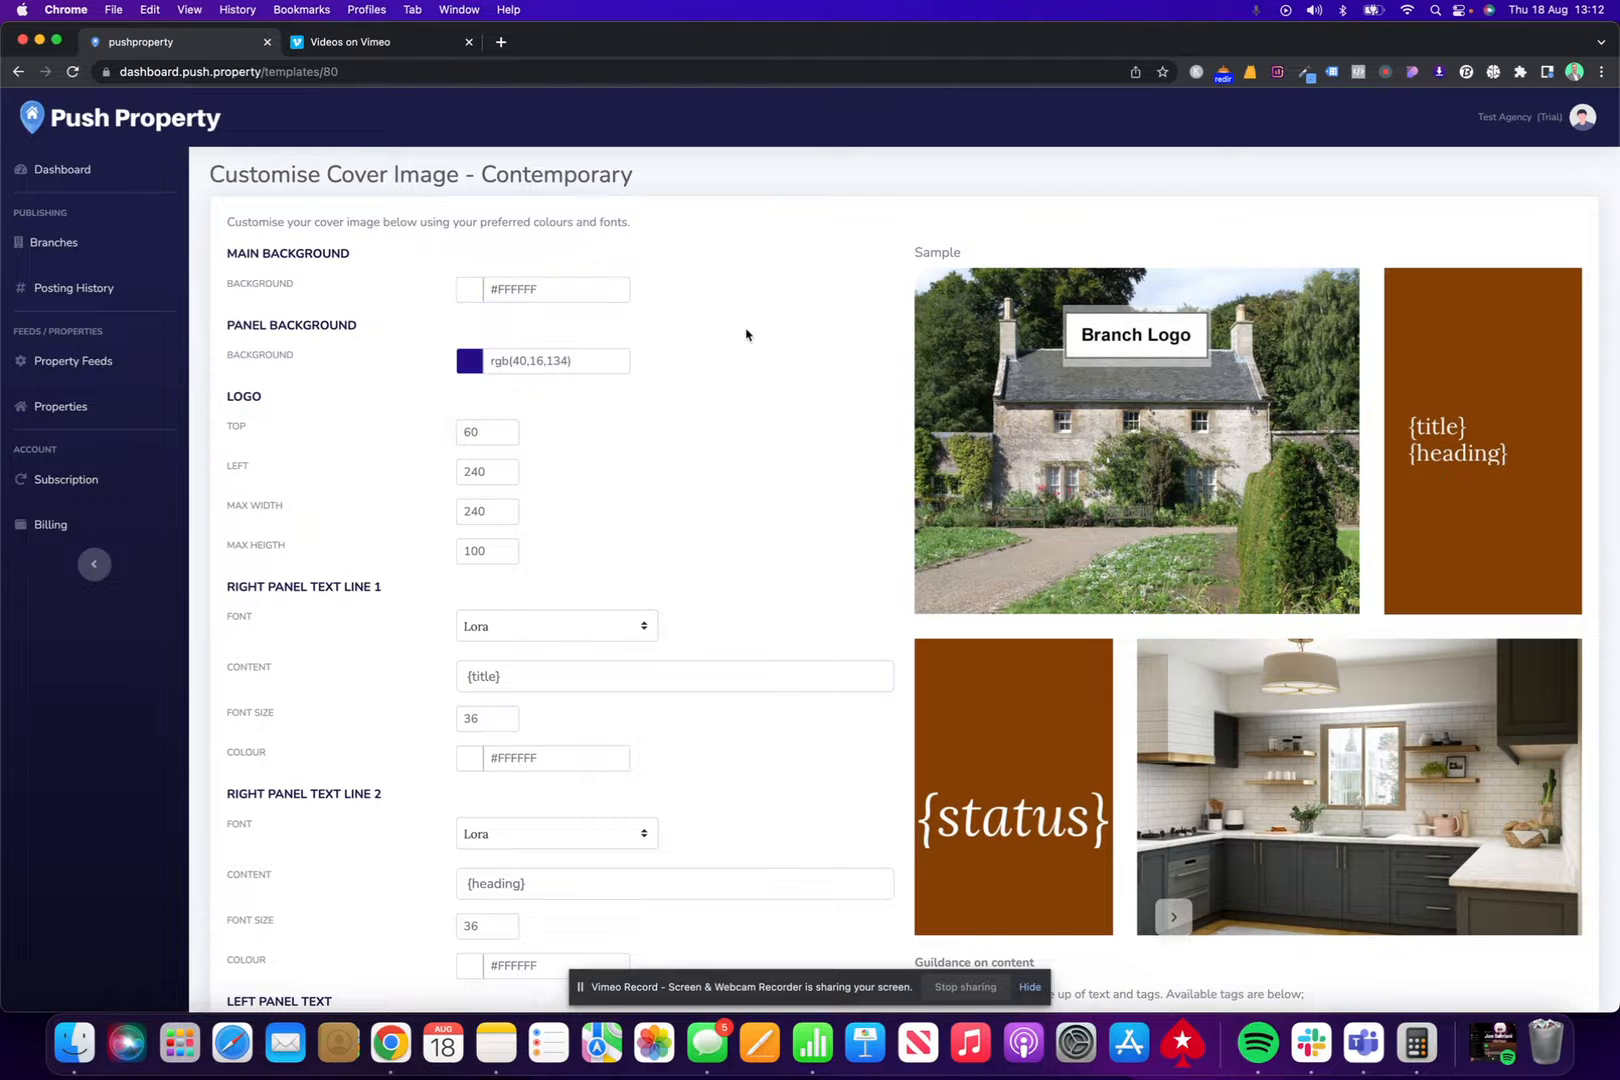
Step: Copy the main background's hex code #FFFFFF into the panel background colour
left_click(513, 289)
key("super+a")
left_click_drag(592, 362, 497, 363)
left_click(574, 470)
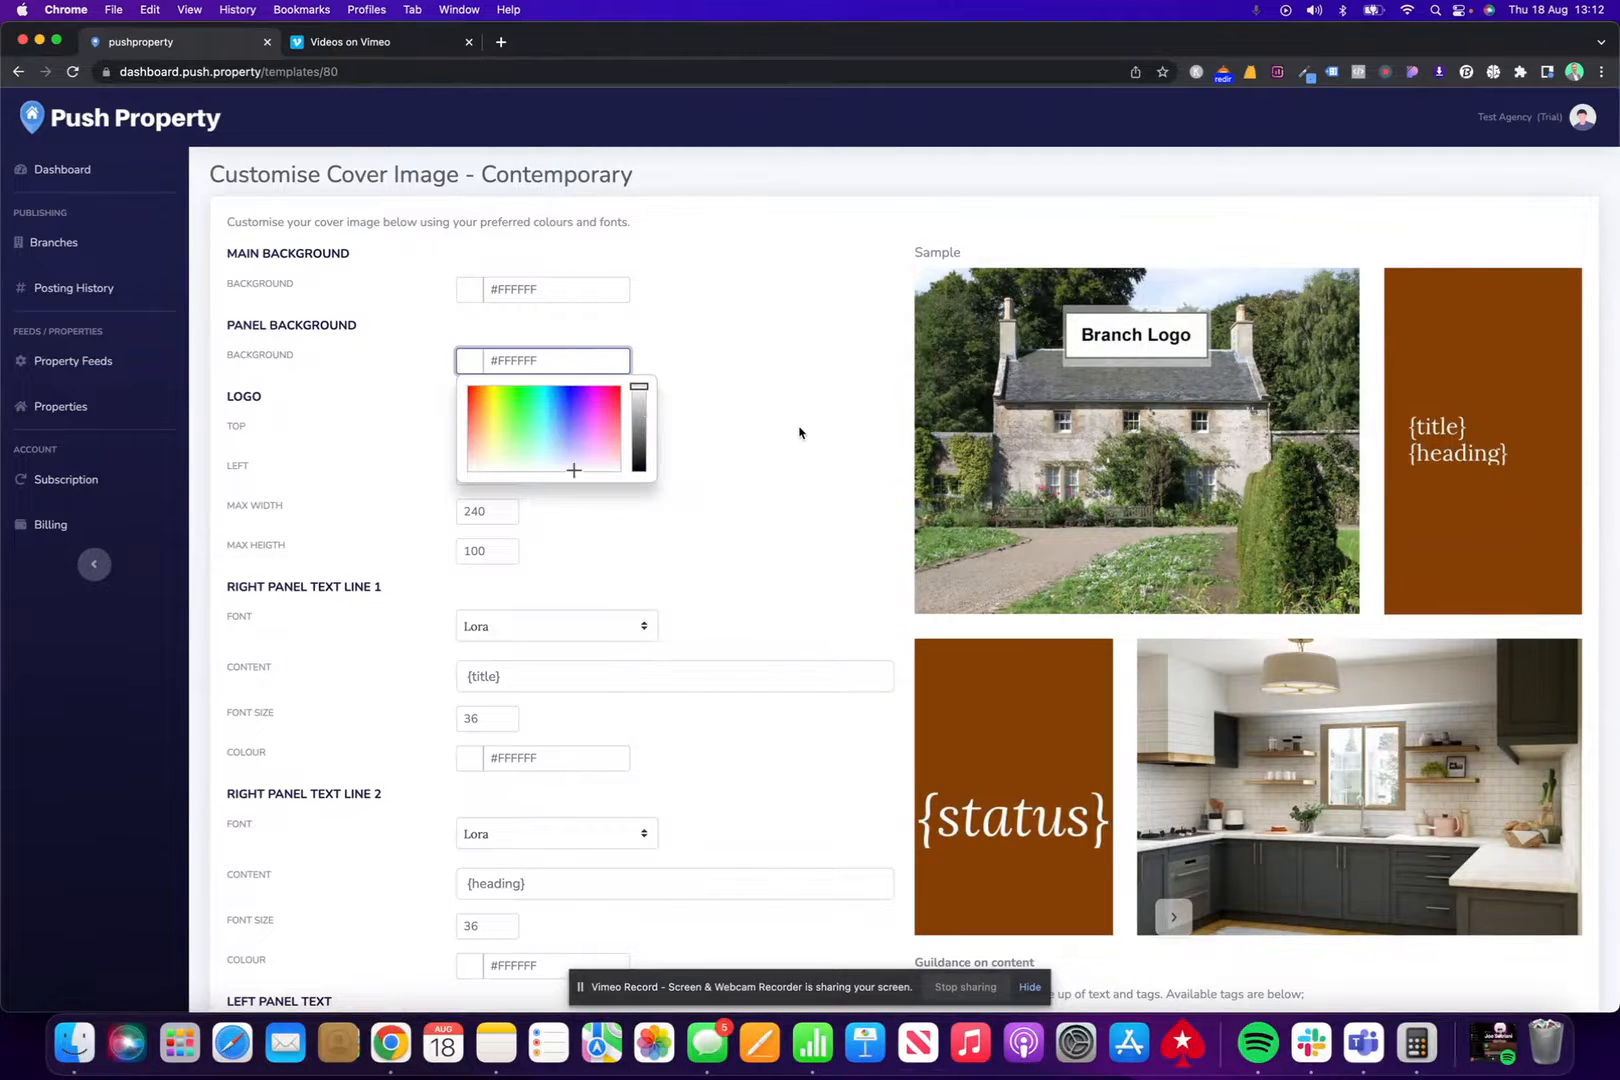
Step: Set the panel background to blue, rgb(19,14,141), and save the update
left_click_drag(568, 468, 642, 428)
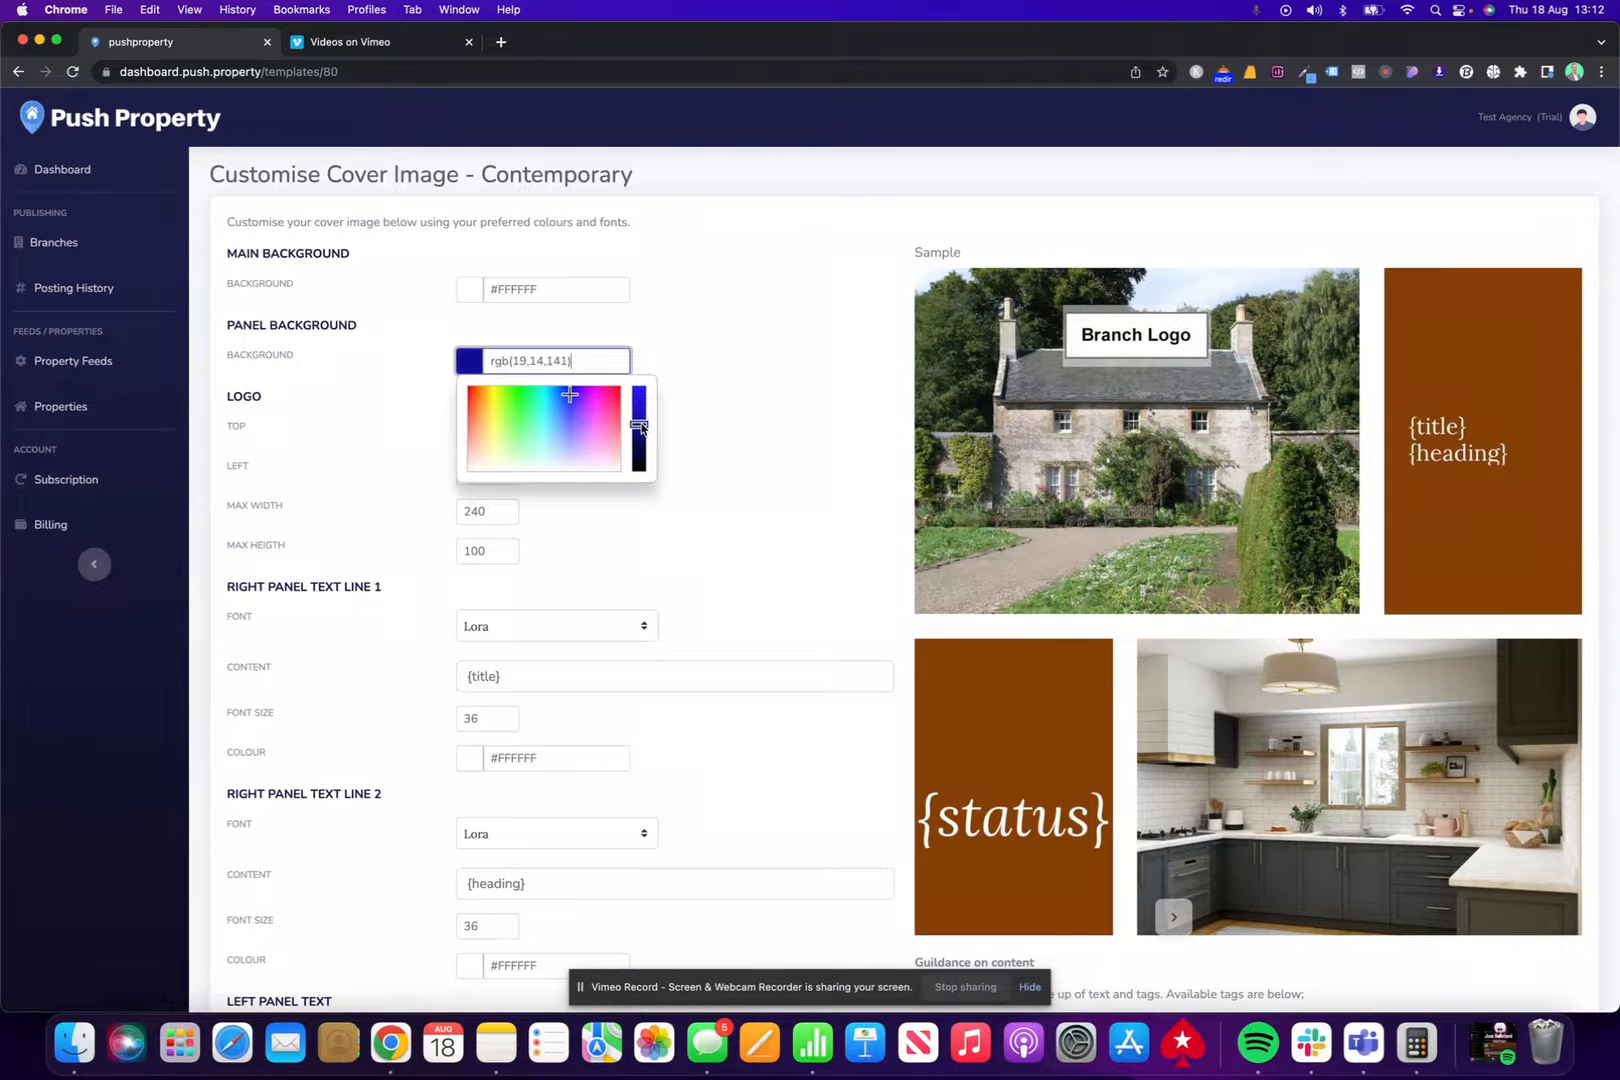
left_click(800, 431)
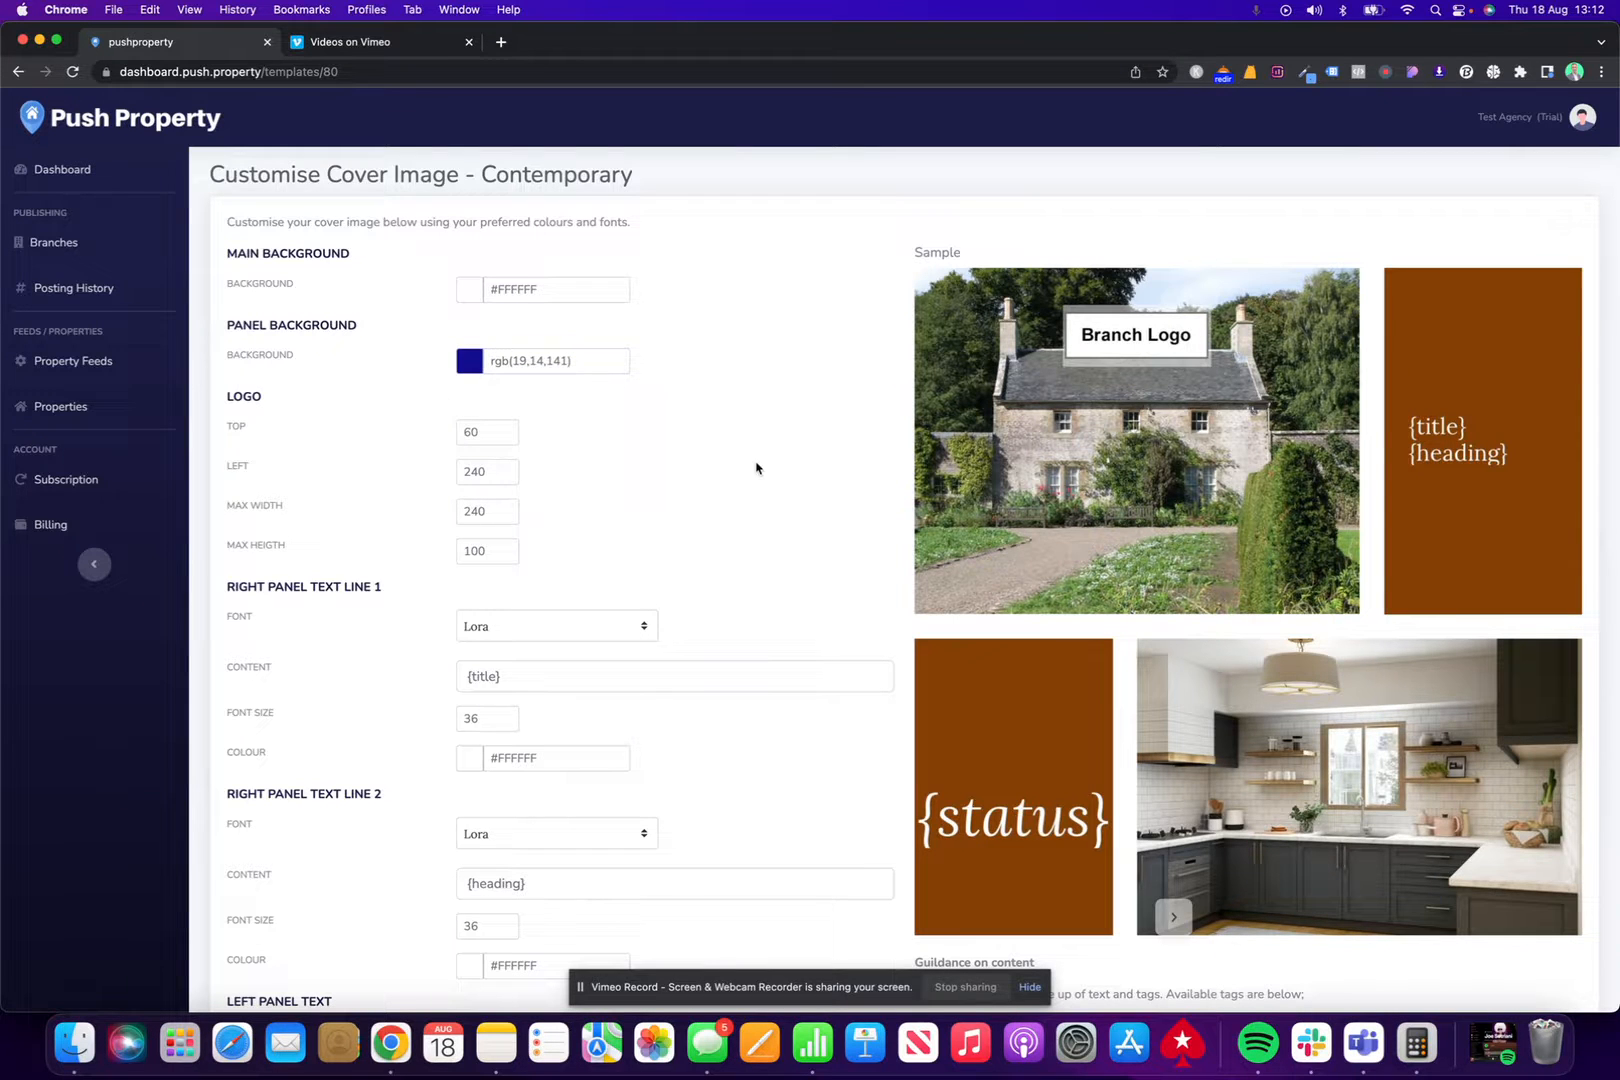
scroll(760, 470, "down", 8)
left_click(489, 893)
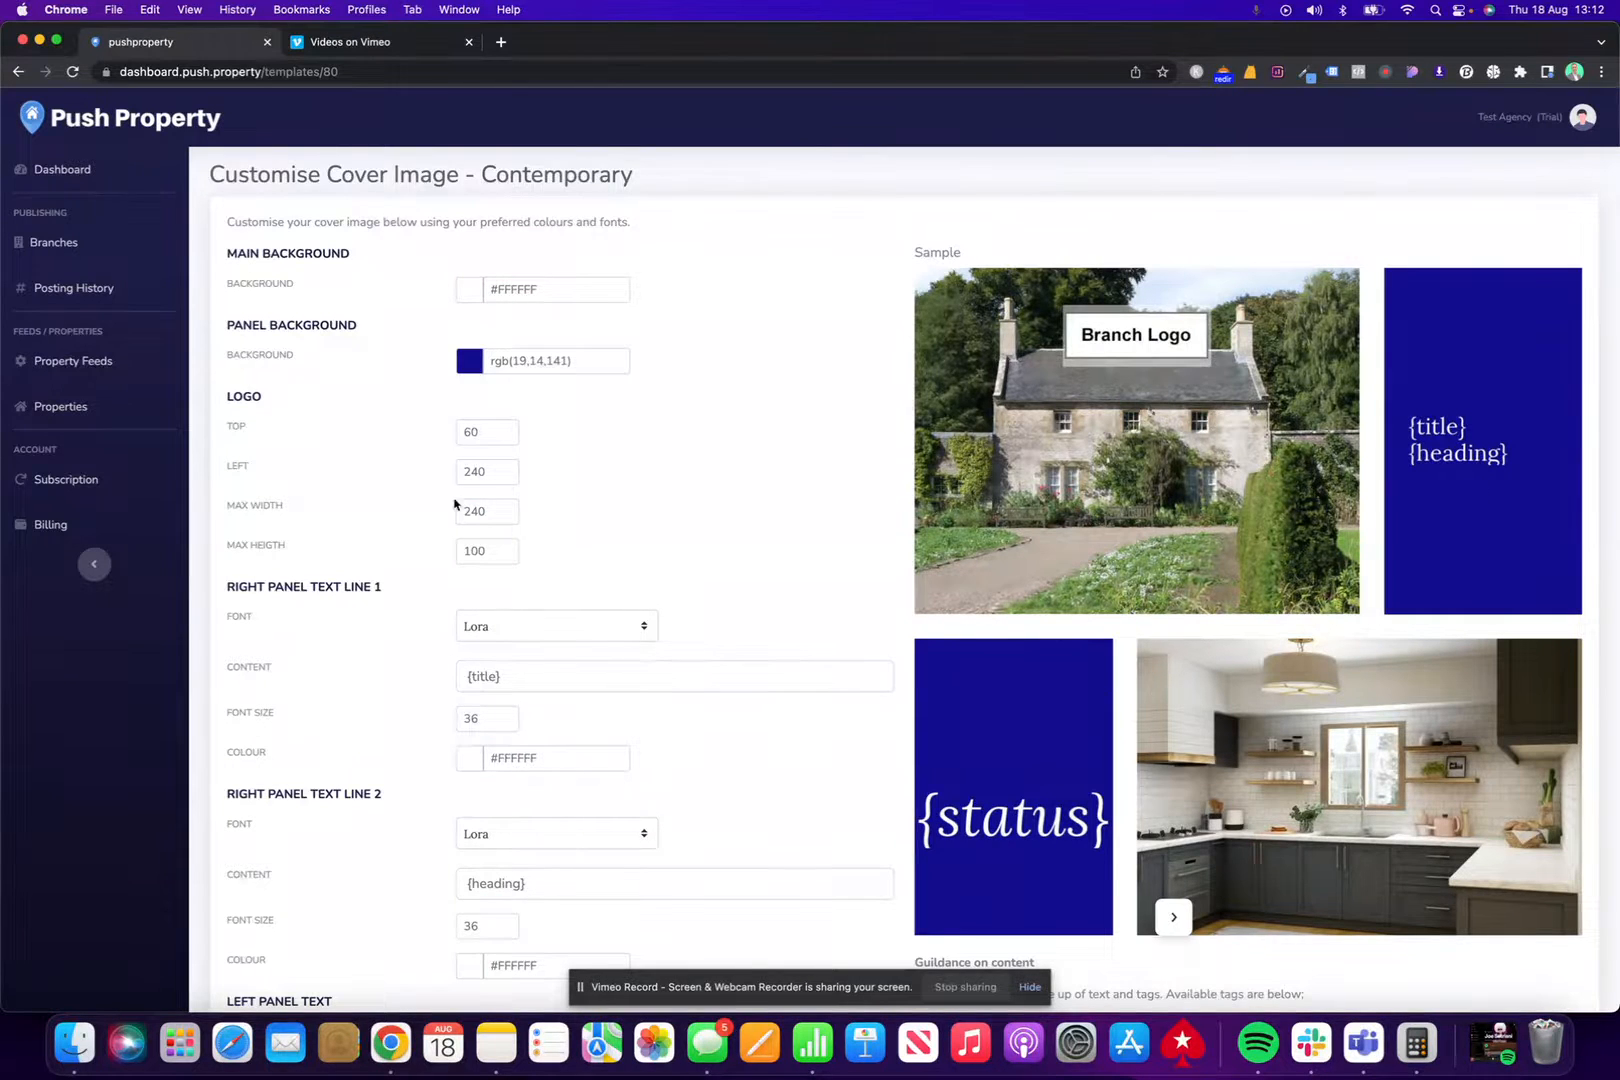
Step: Darken the panel background to navy, rgb(10,7,75), and save the update
scroll(593, 488, "down", 2)
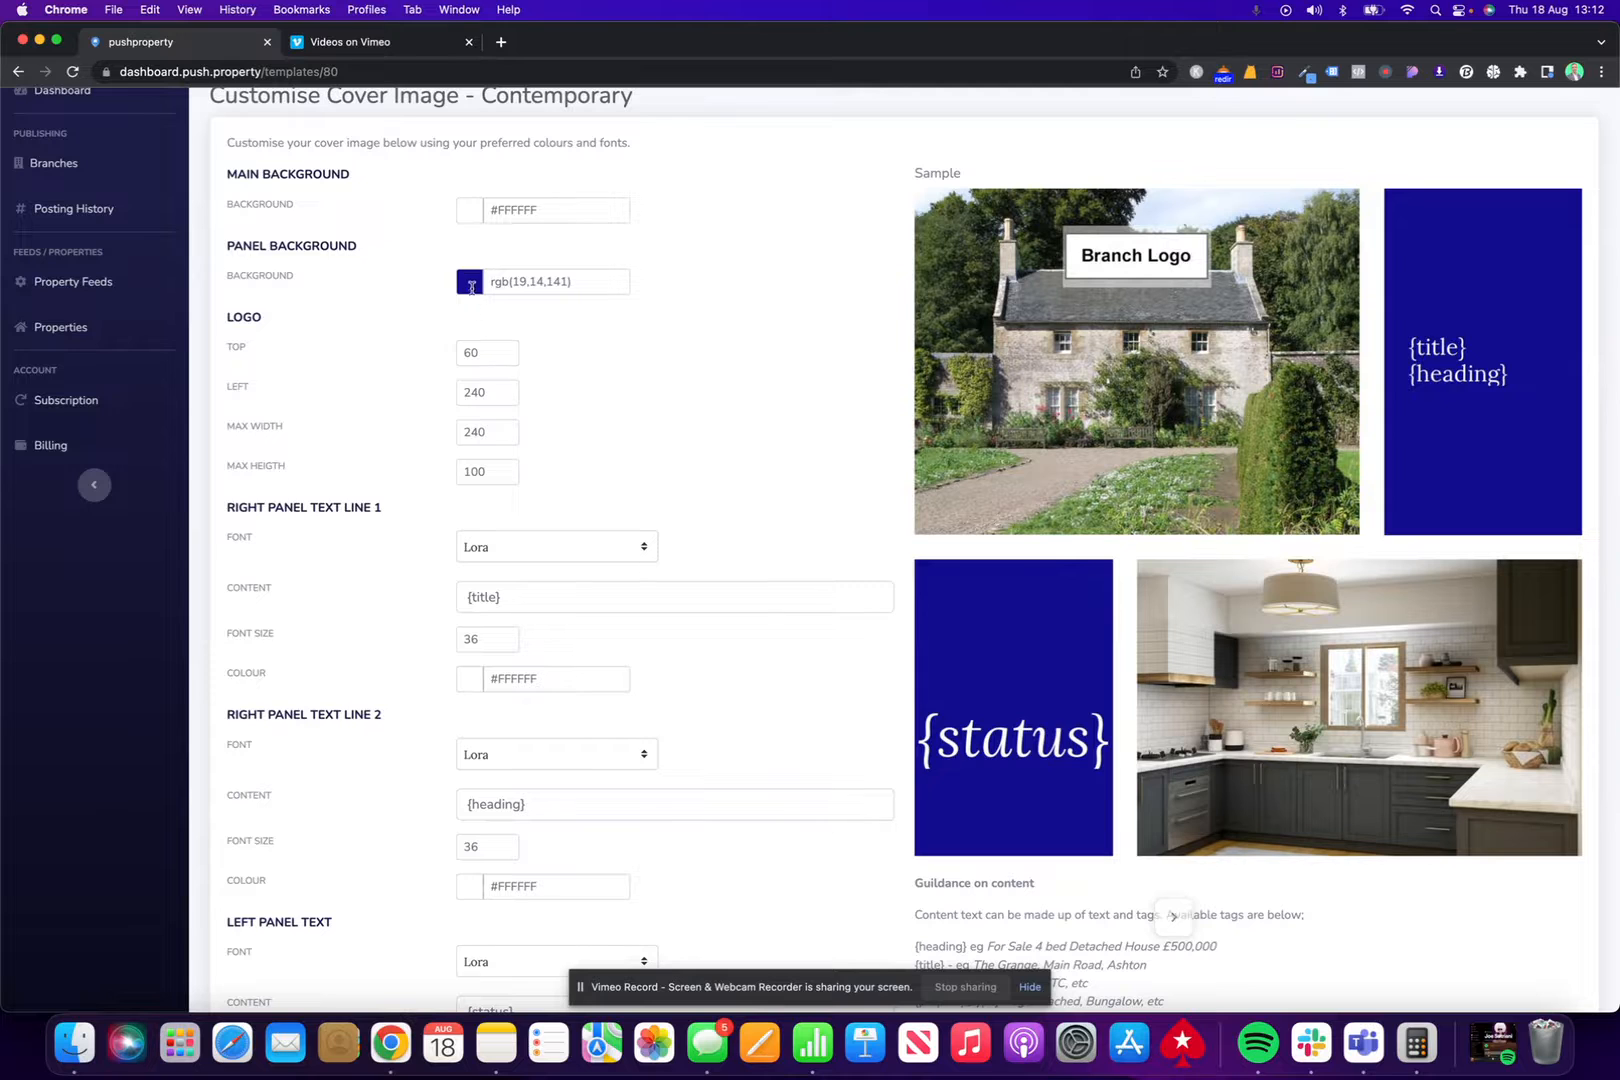
left_click(470, 284)
left_click_drag(639, 344, 640, 368)
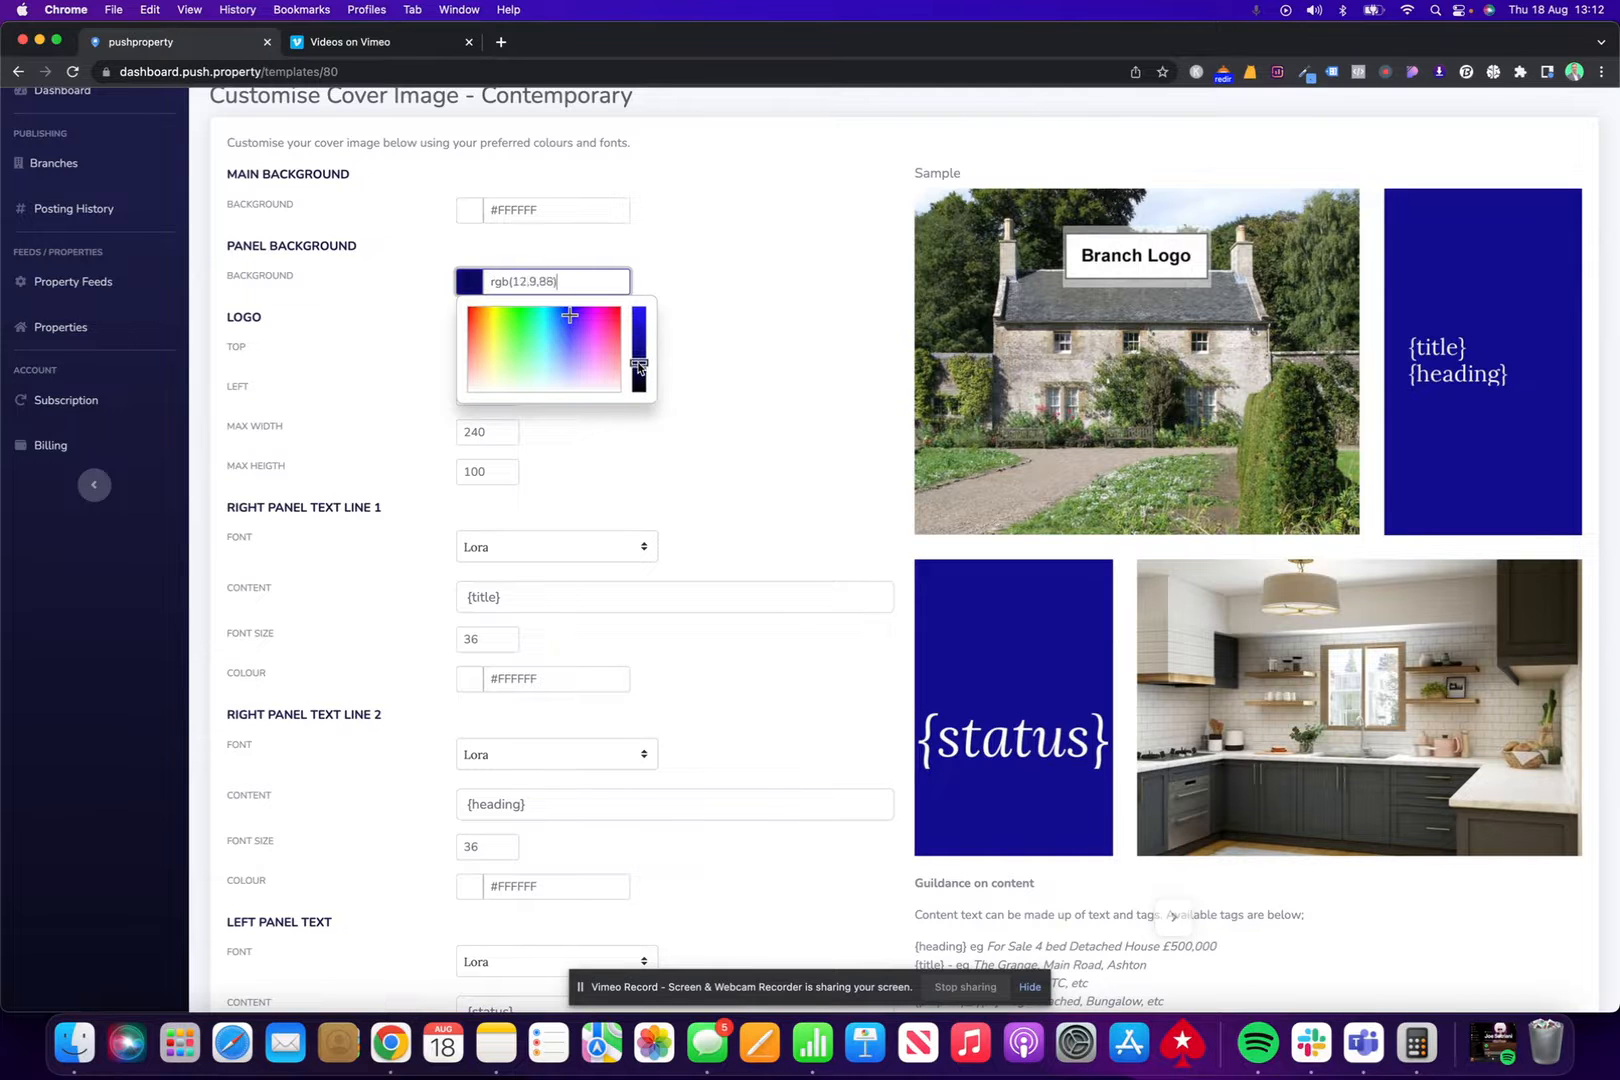
left_click(708, 410)
scroll(712, 412, "down", 5)
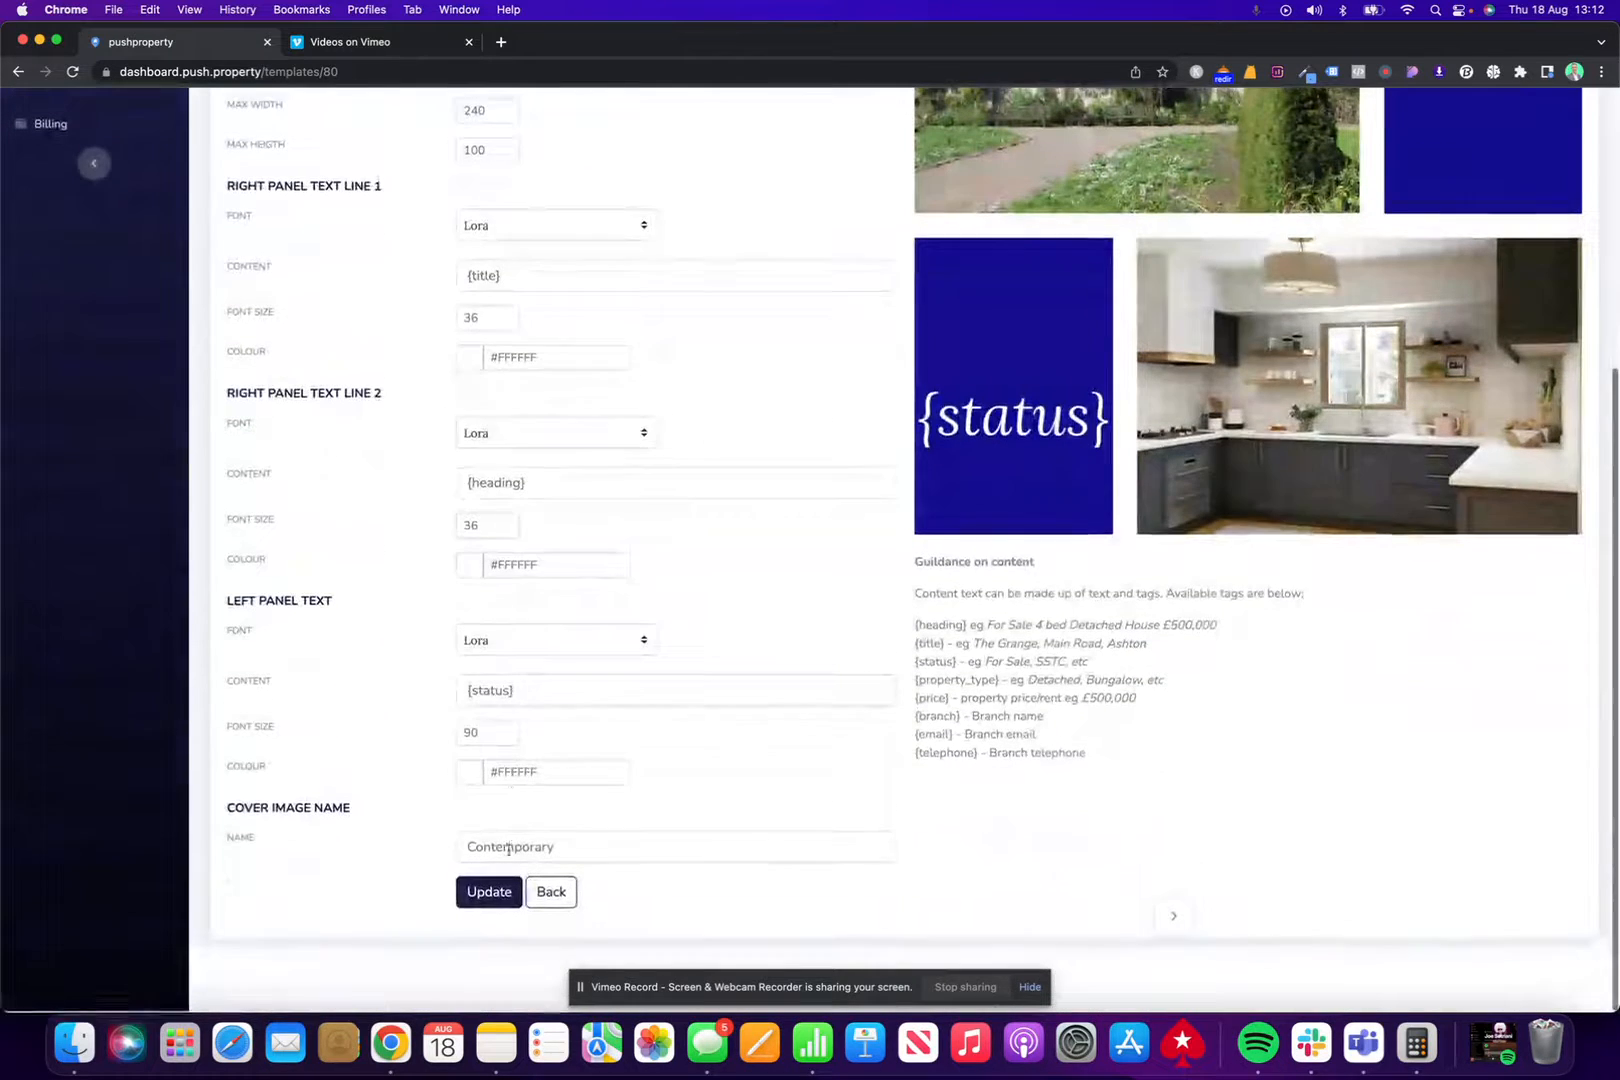
left_click(487, 893)
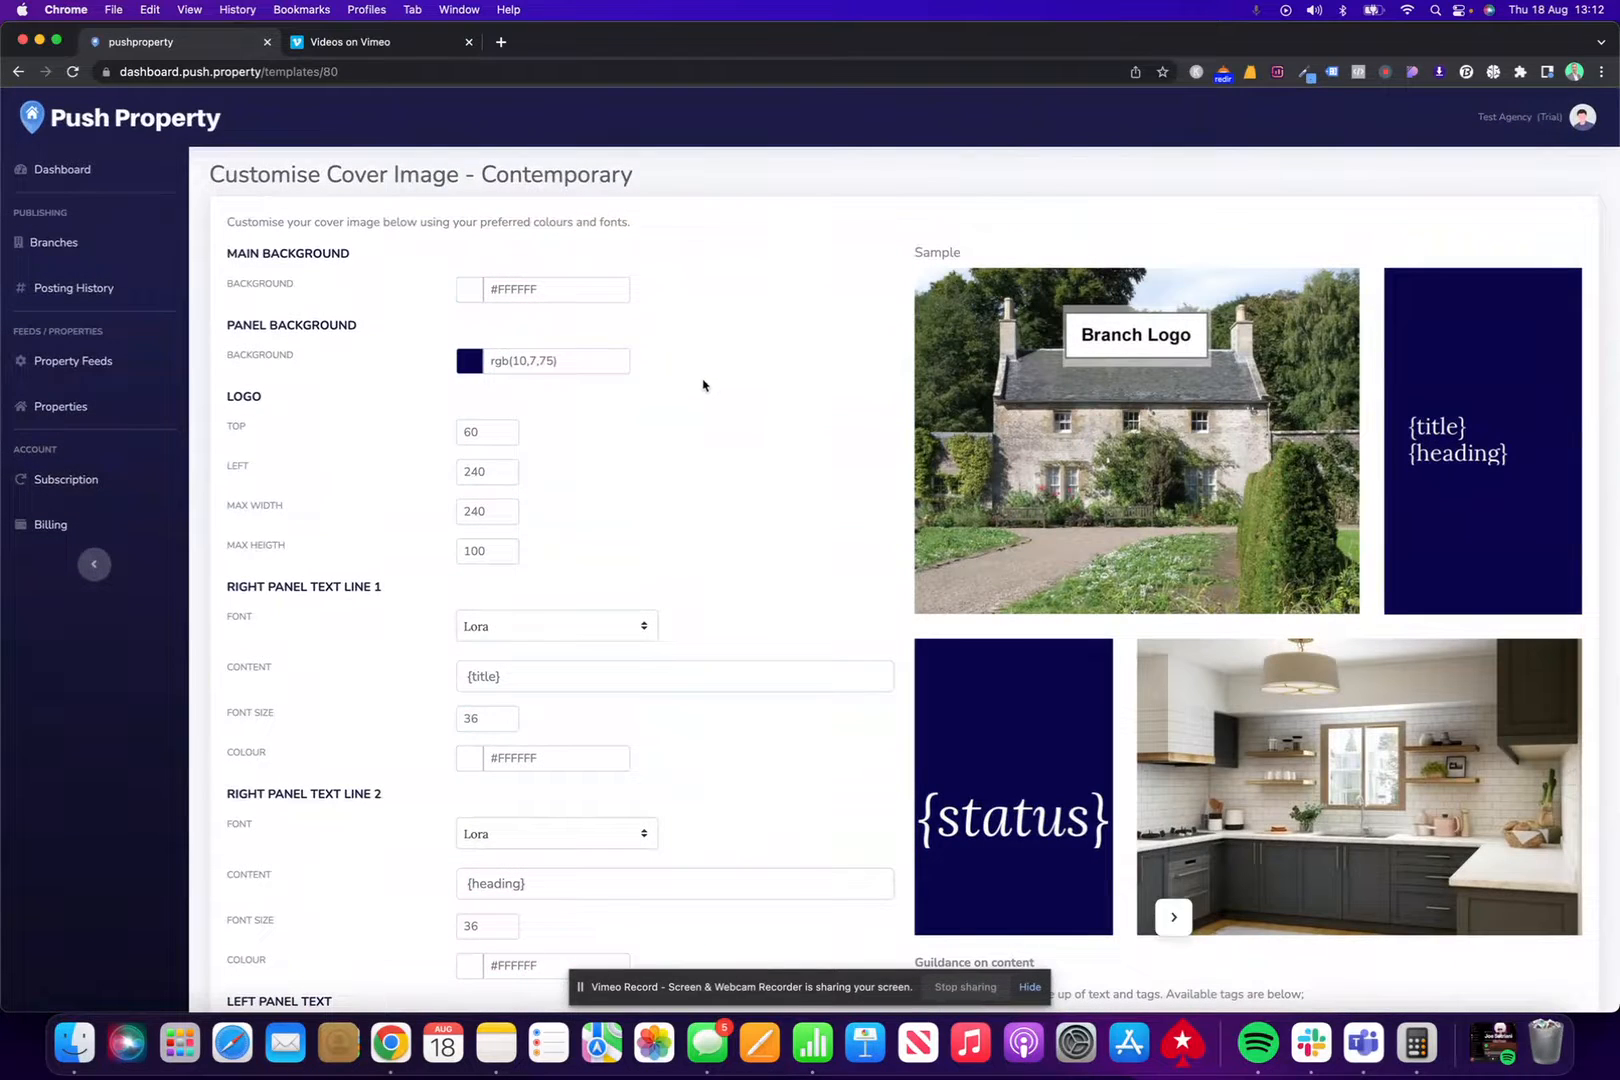
Step: Set the logo's maximum width to 300 and save the update
scroll(703, 385, "down", 1)
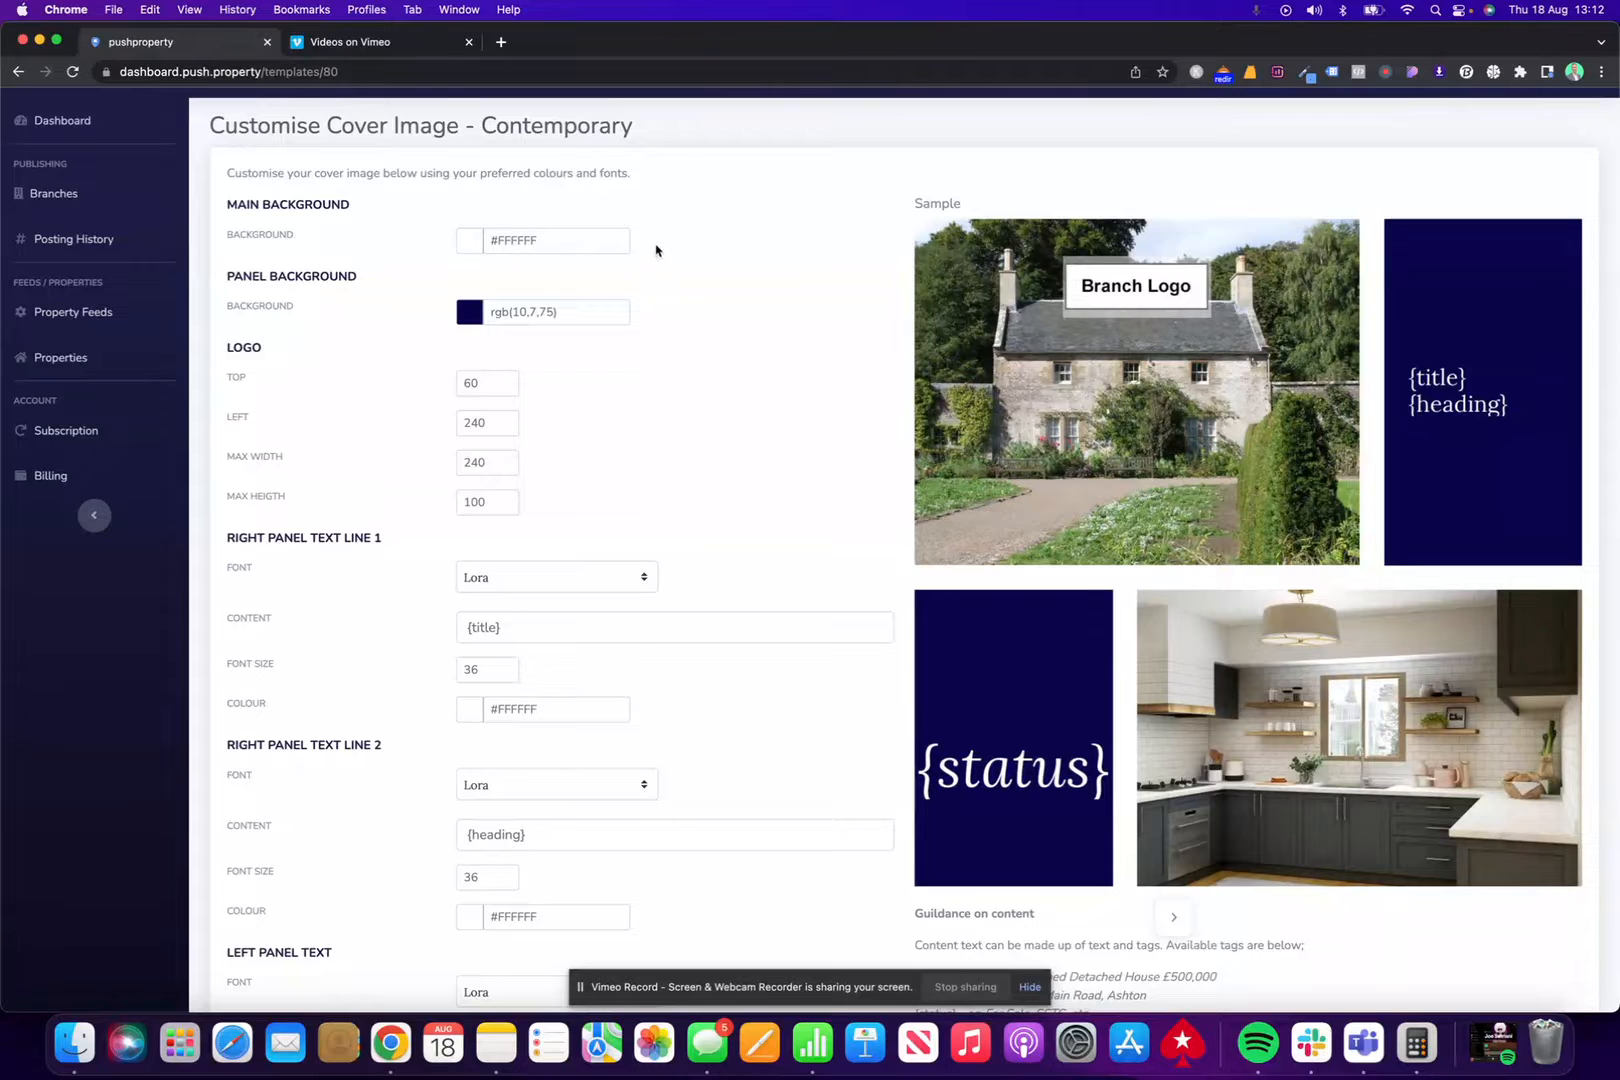
scroll(728, 339, "down", 1)
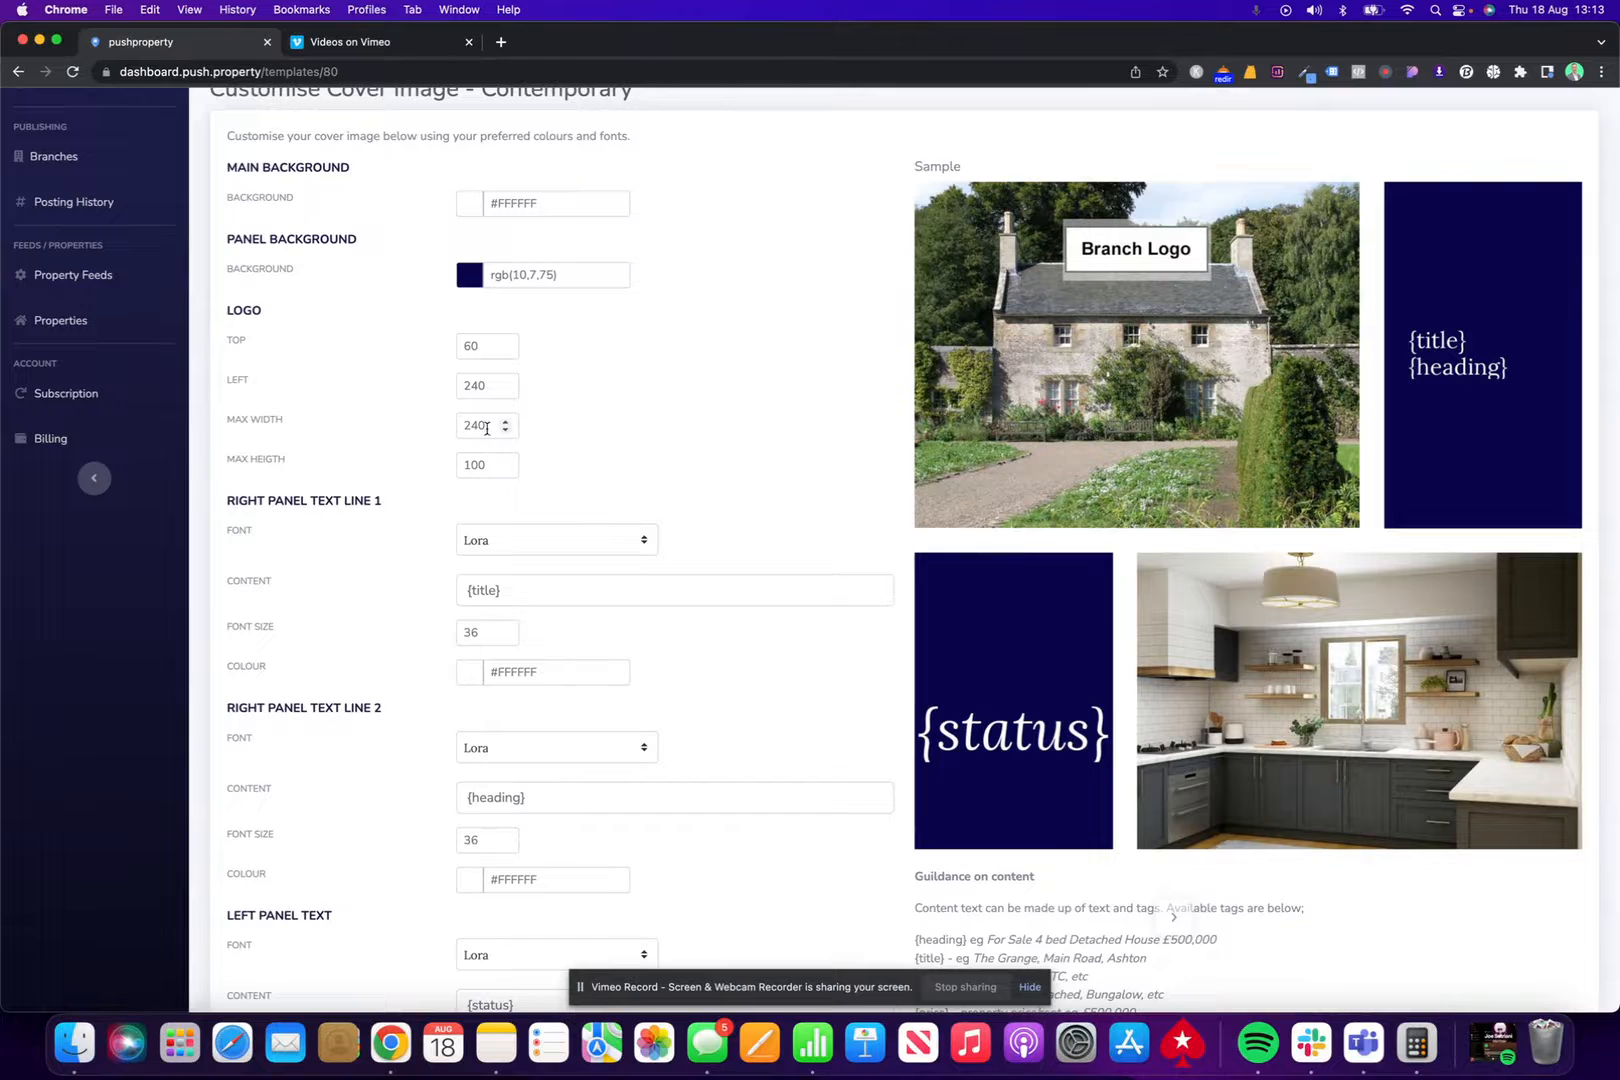
left_click_drag(487, 428, 446, 431)
type("300")
scroll(795, 441, "down", 5)
left_click(481, 927)
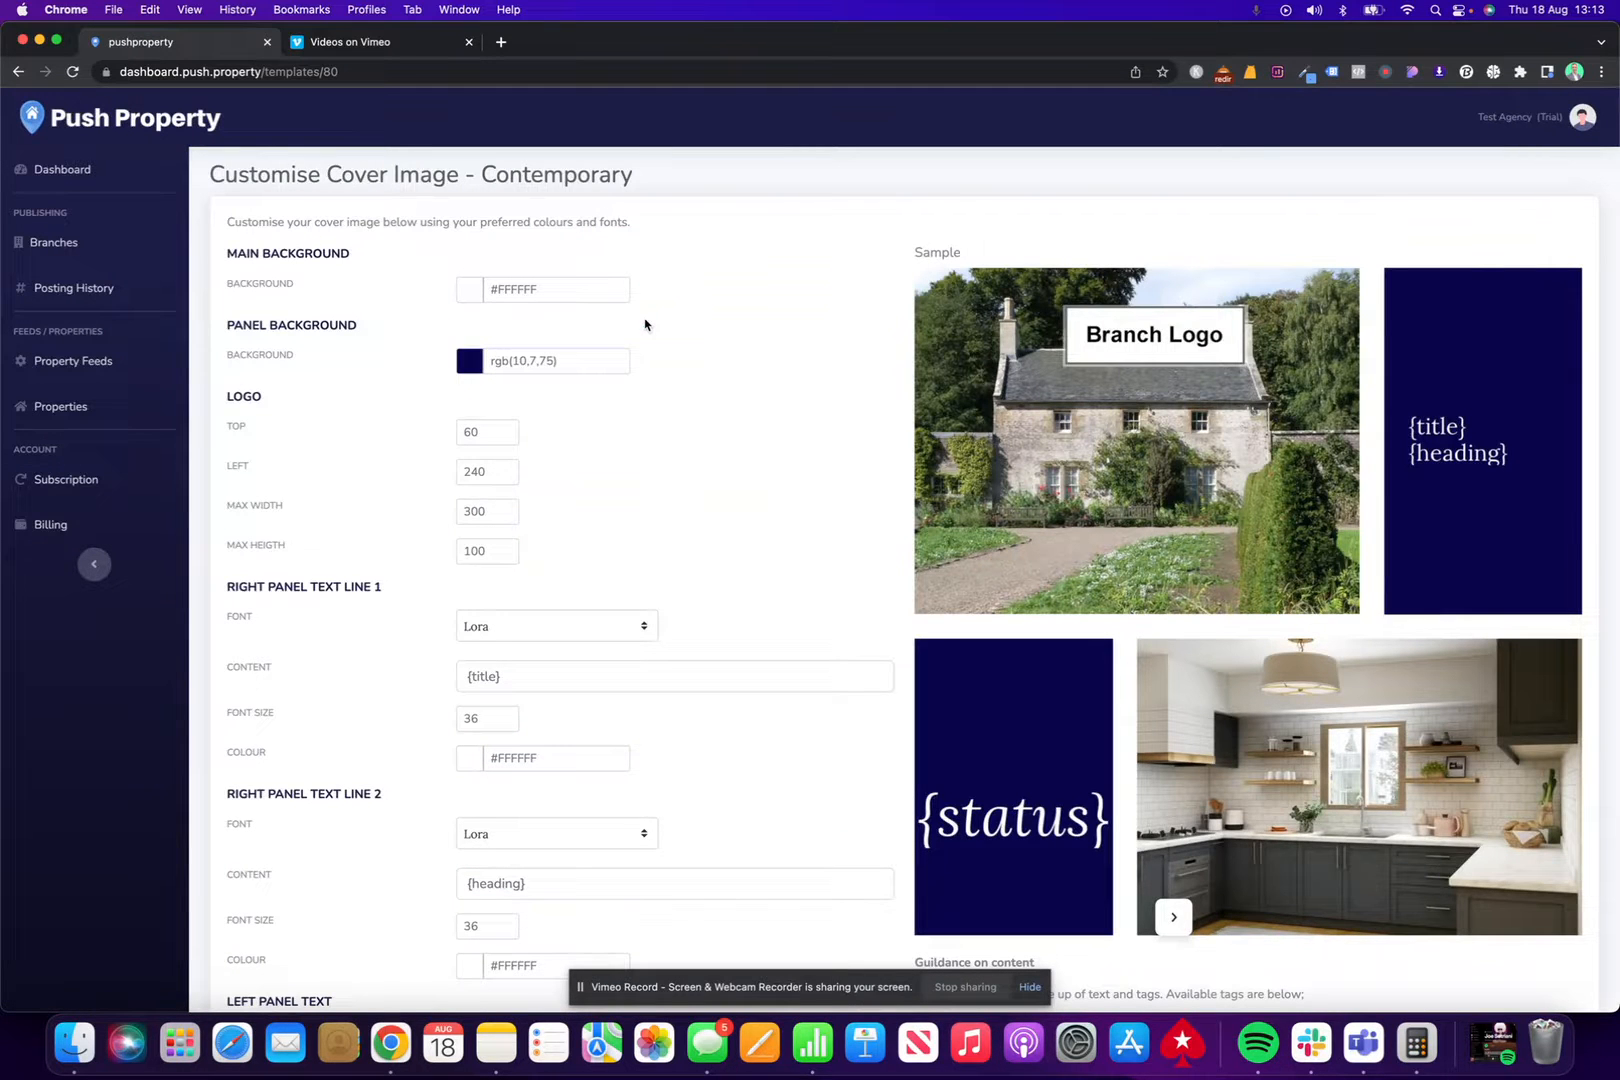
Step: Set the logo's left position to 200 and save the update
left_click(478, 475)
key("BackSpace")
type("0")
scroll(545, 480, "down", 5)
left_click(489, 893)
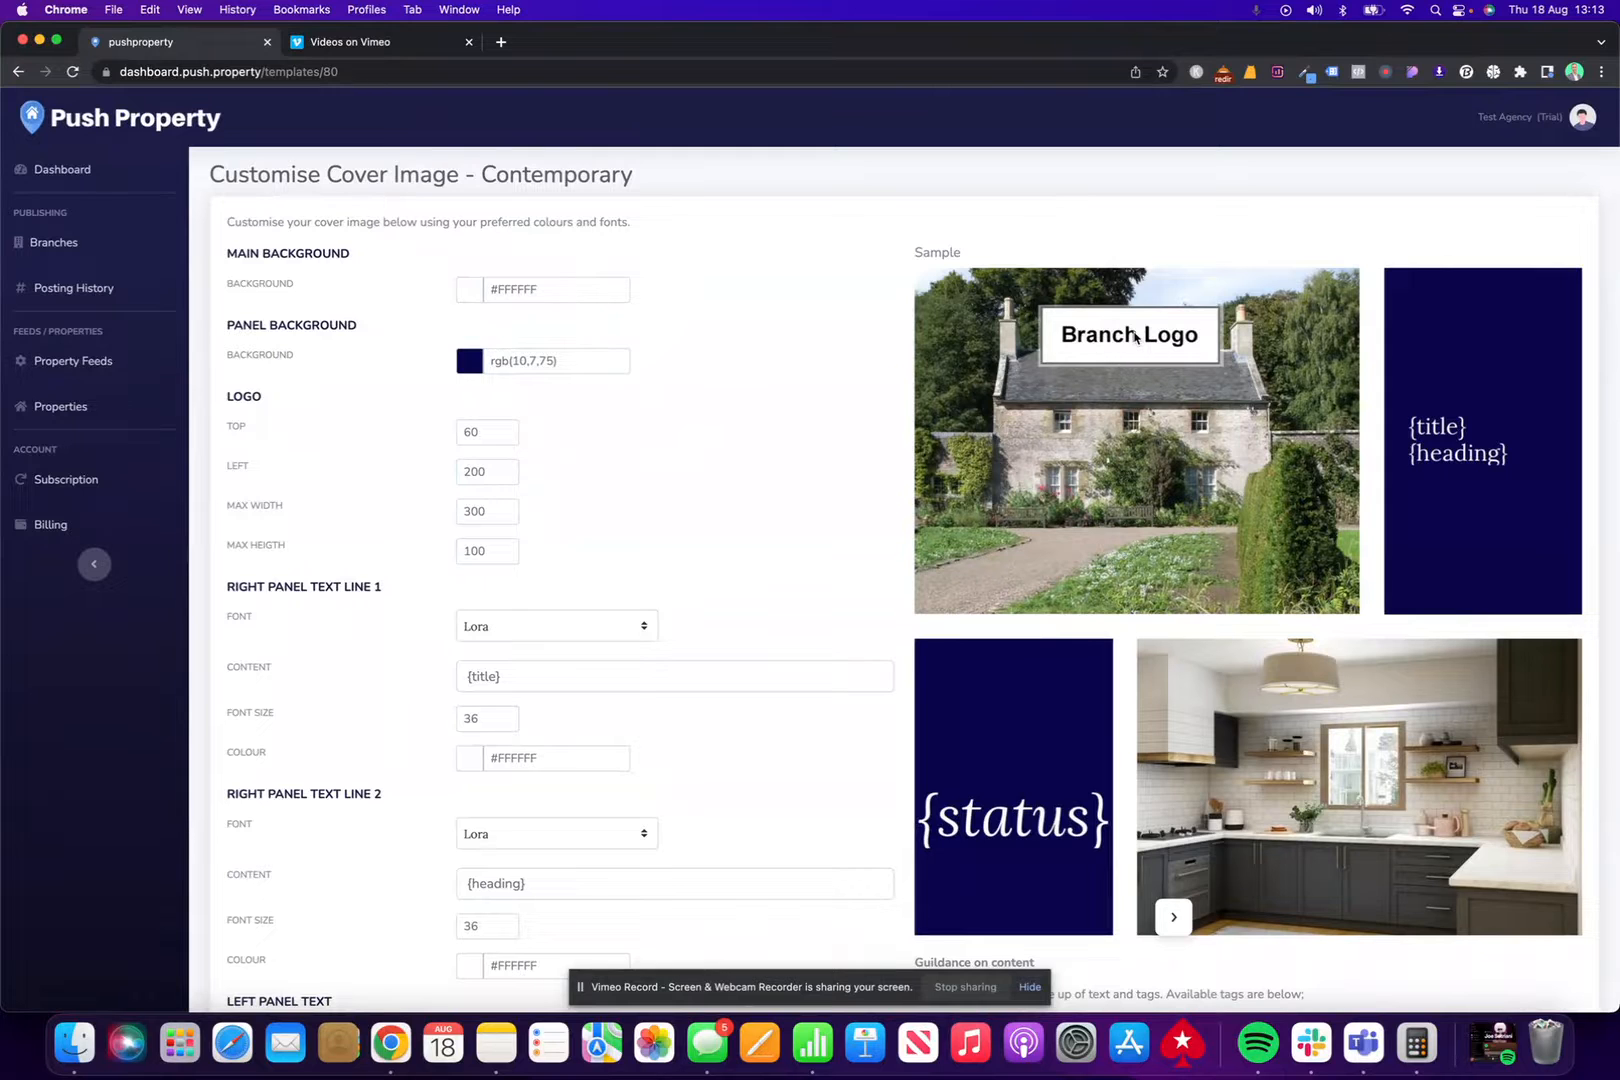
Step: Change the font of right panel text line 1 to Cabin
scroll(696, 470, "down", 1)
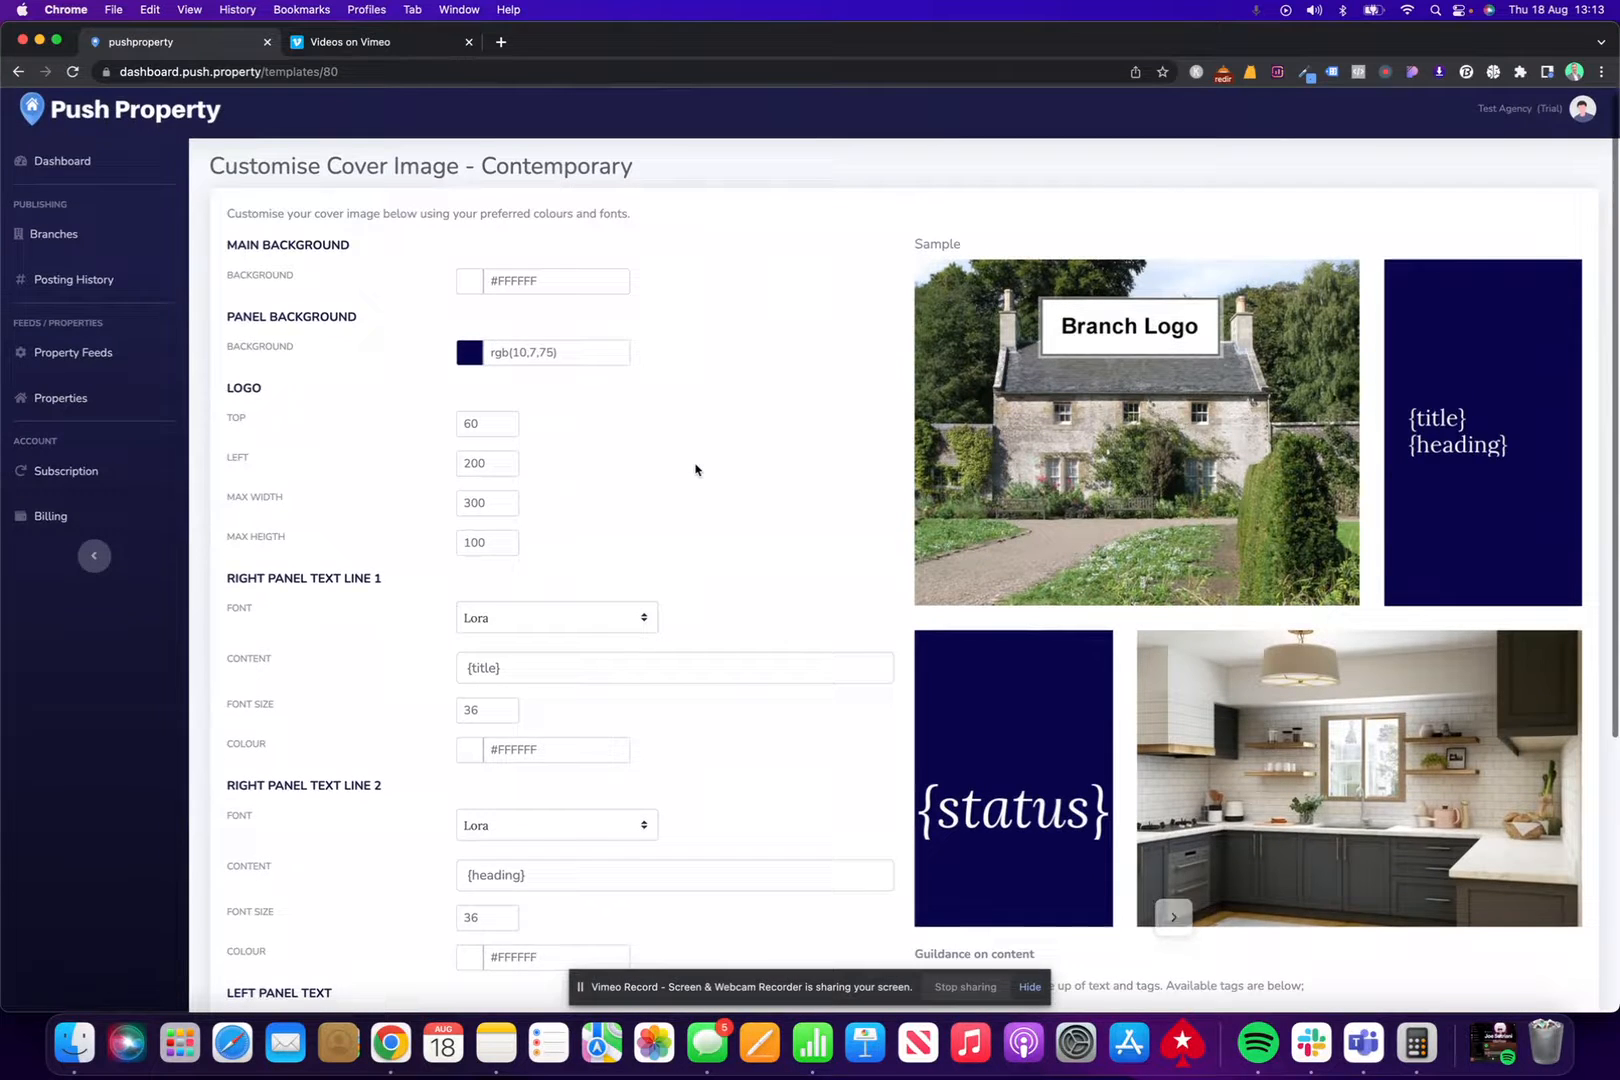
scroll(696, 470, "down", 3)
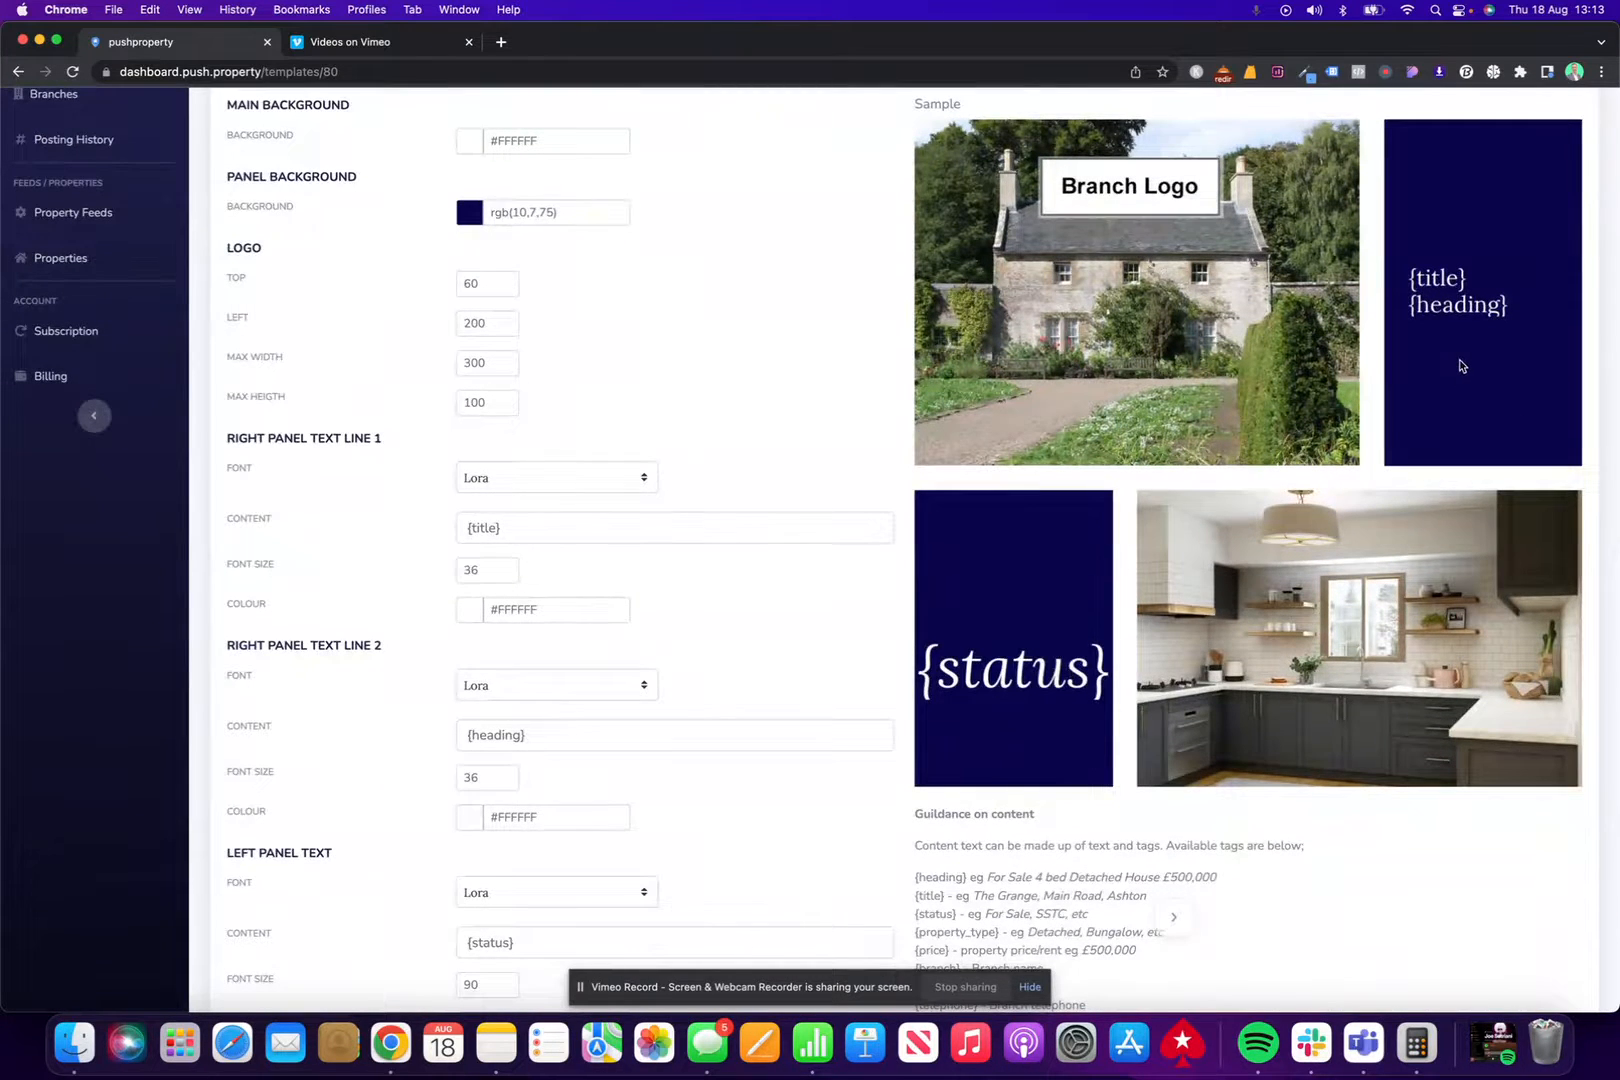
scroll(640, 390, "down", 3)
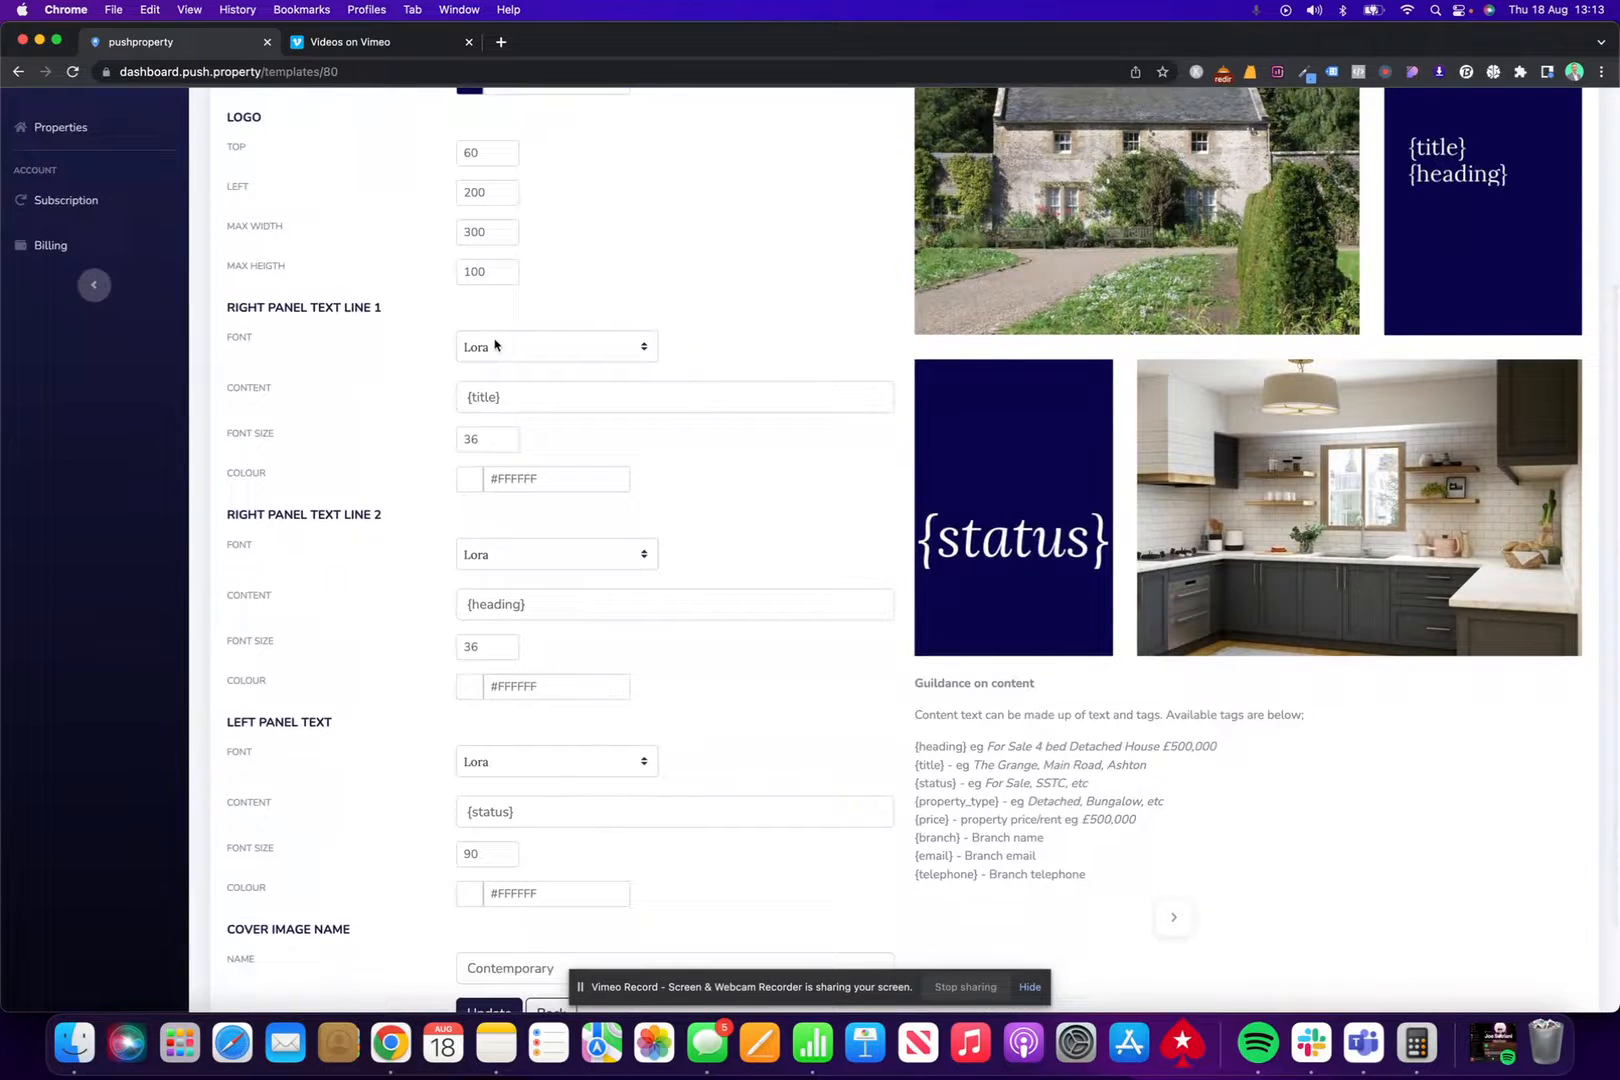
left_click(495, 345)
scroll(524, 409, "up", 10)
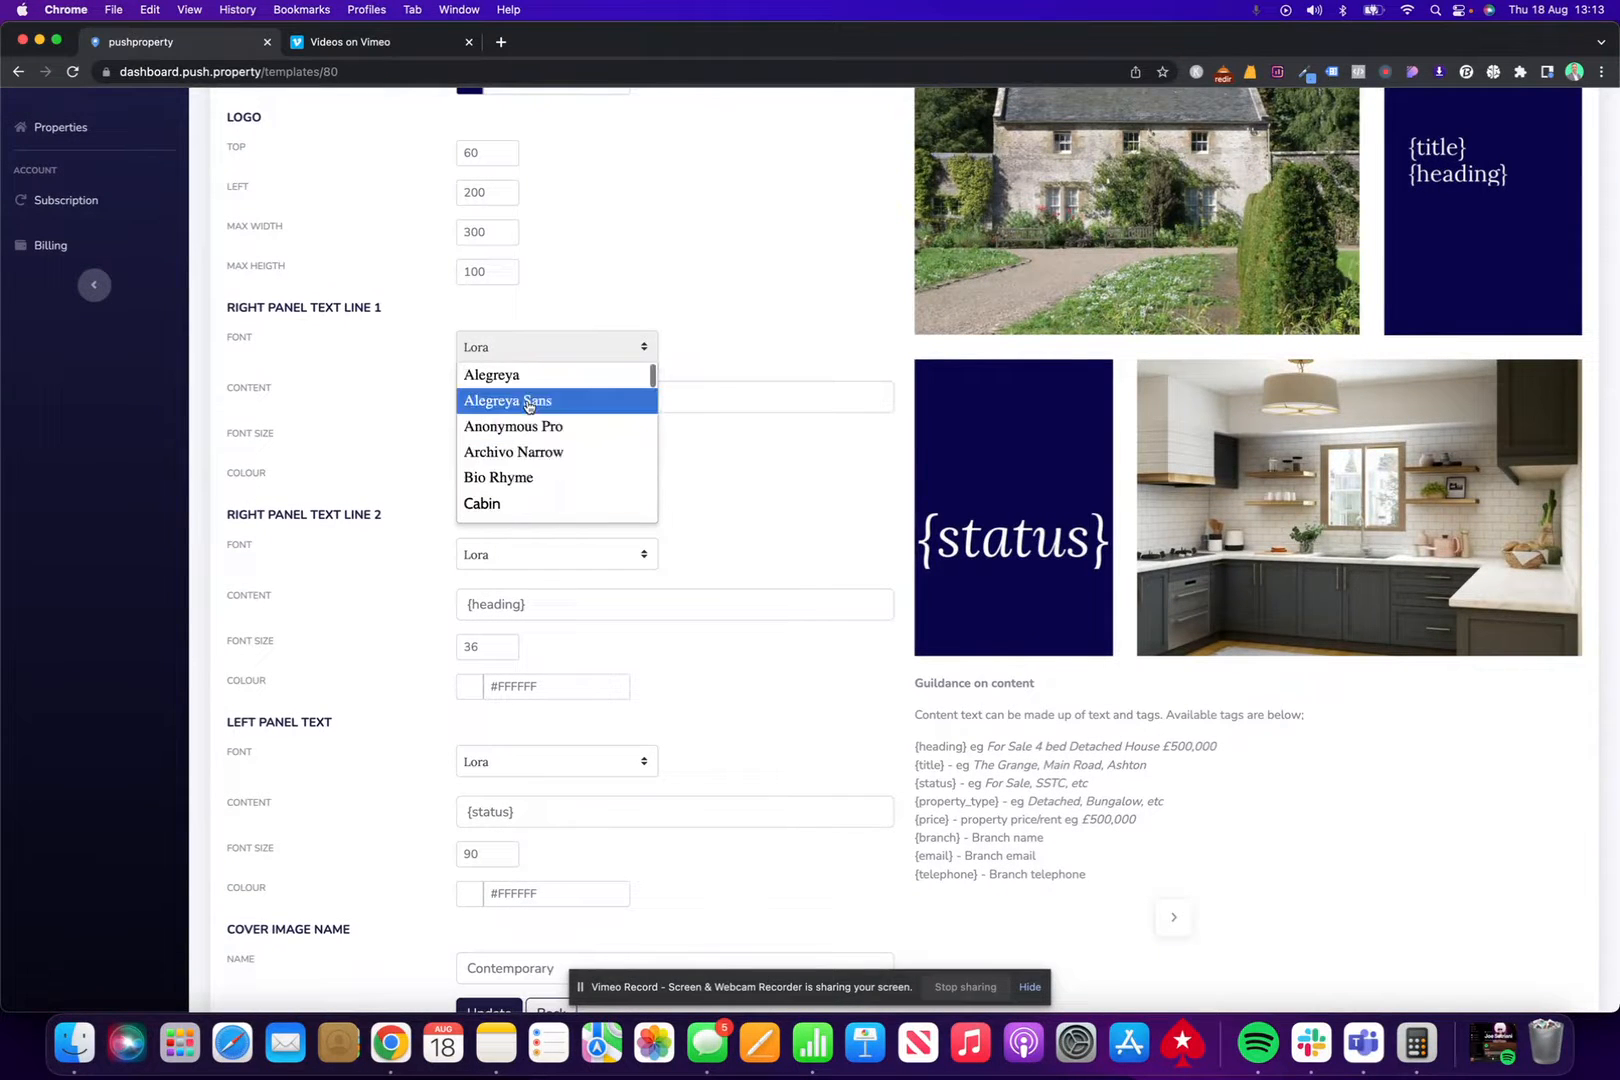
scroll(560, 455, "down", 1)
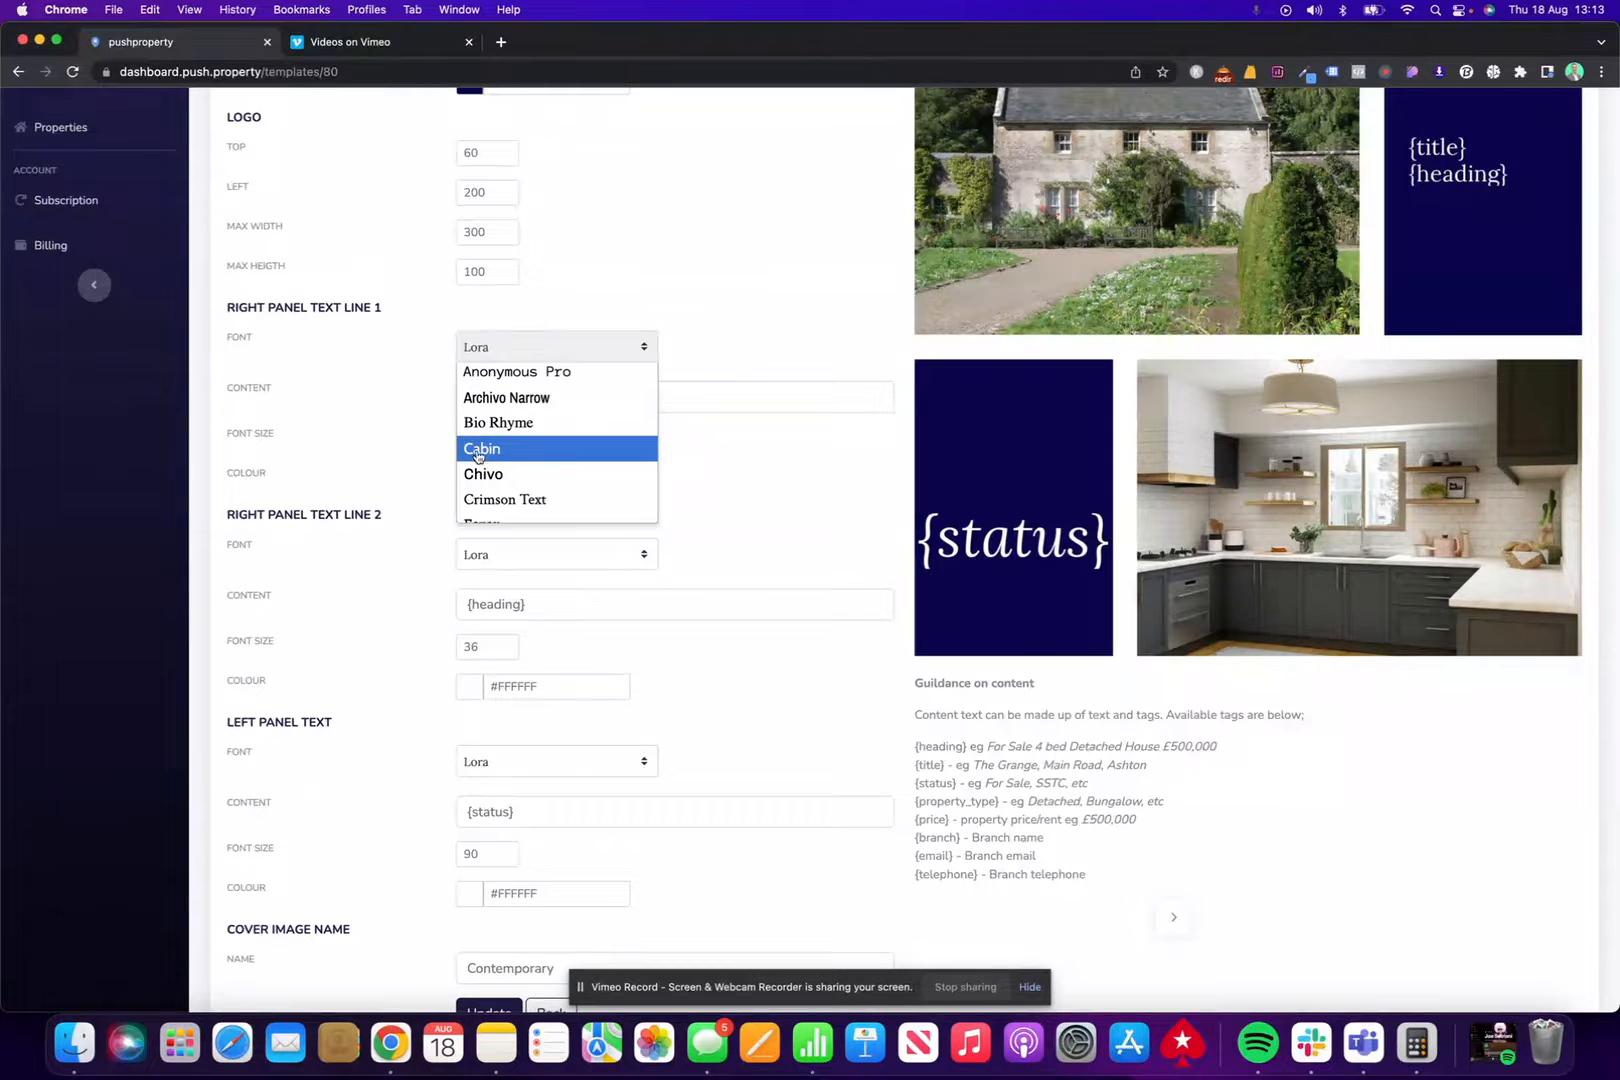
left_click(477, 449)
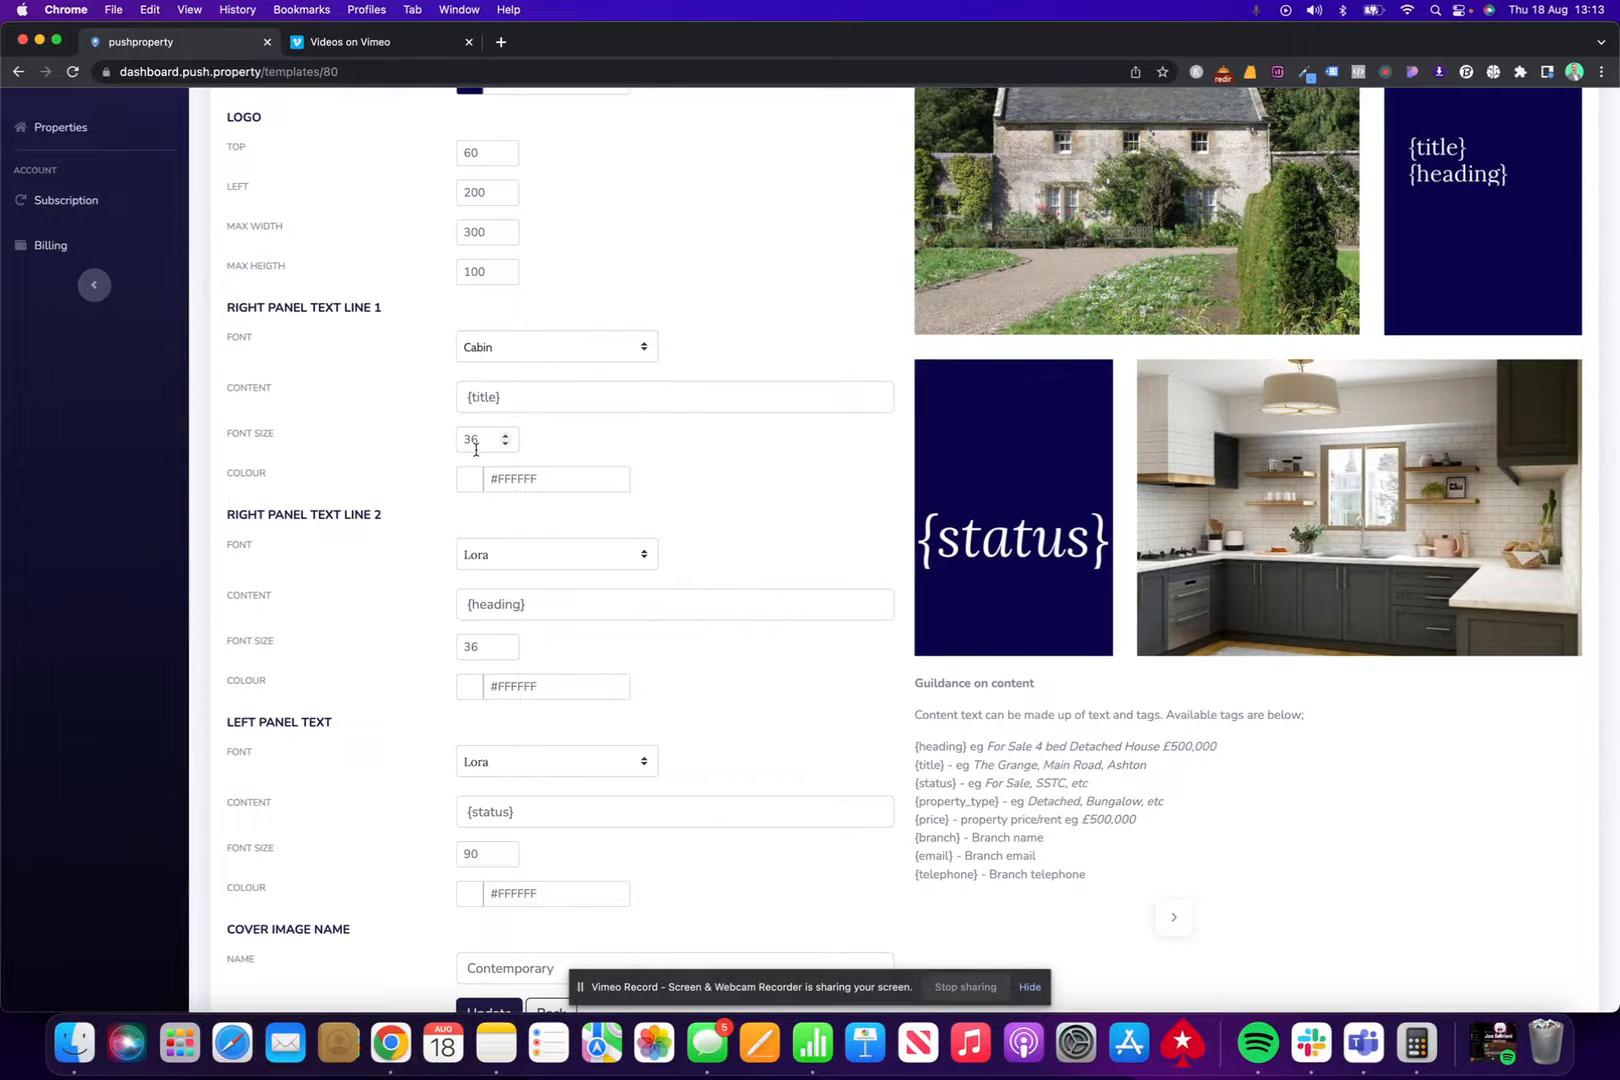
Step: Change the font of right panel text line 2 to Cabin
scroll(336, 441, "down", 2)
left_click(463, 463)
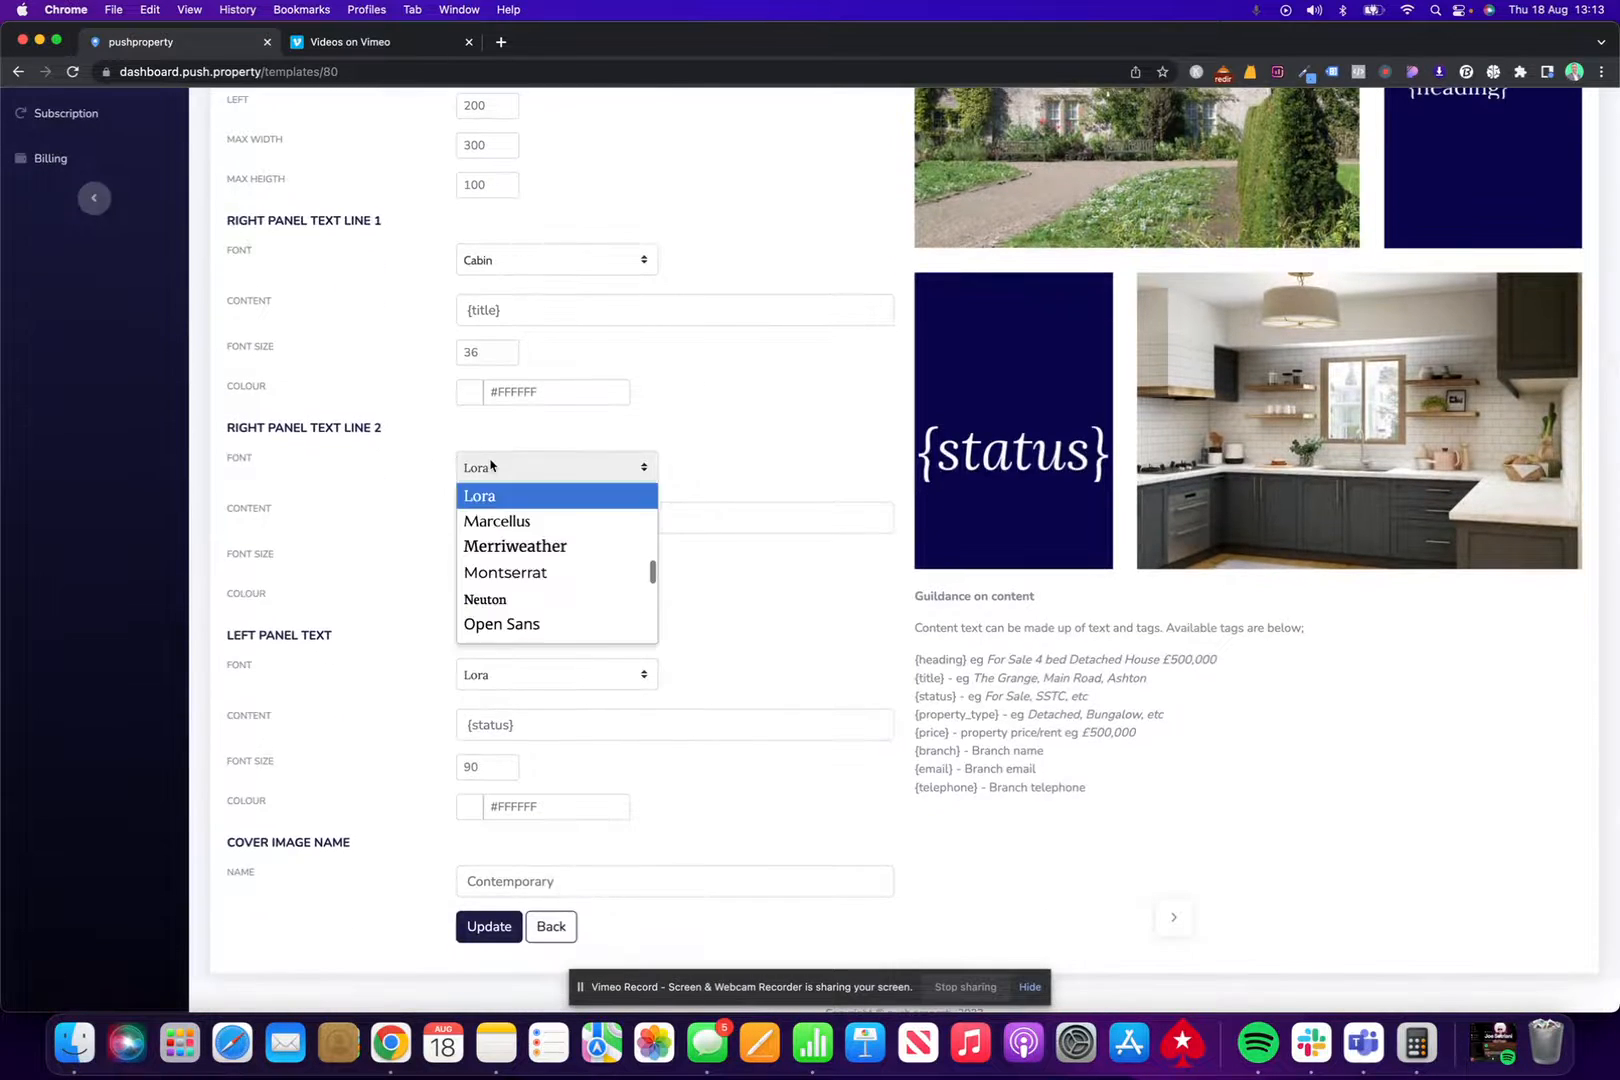
scroll(540, 580, "up", 5)
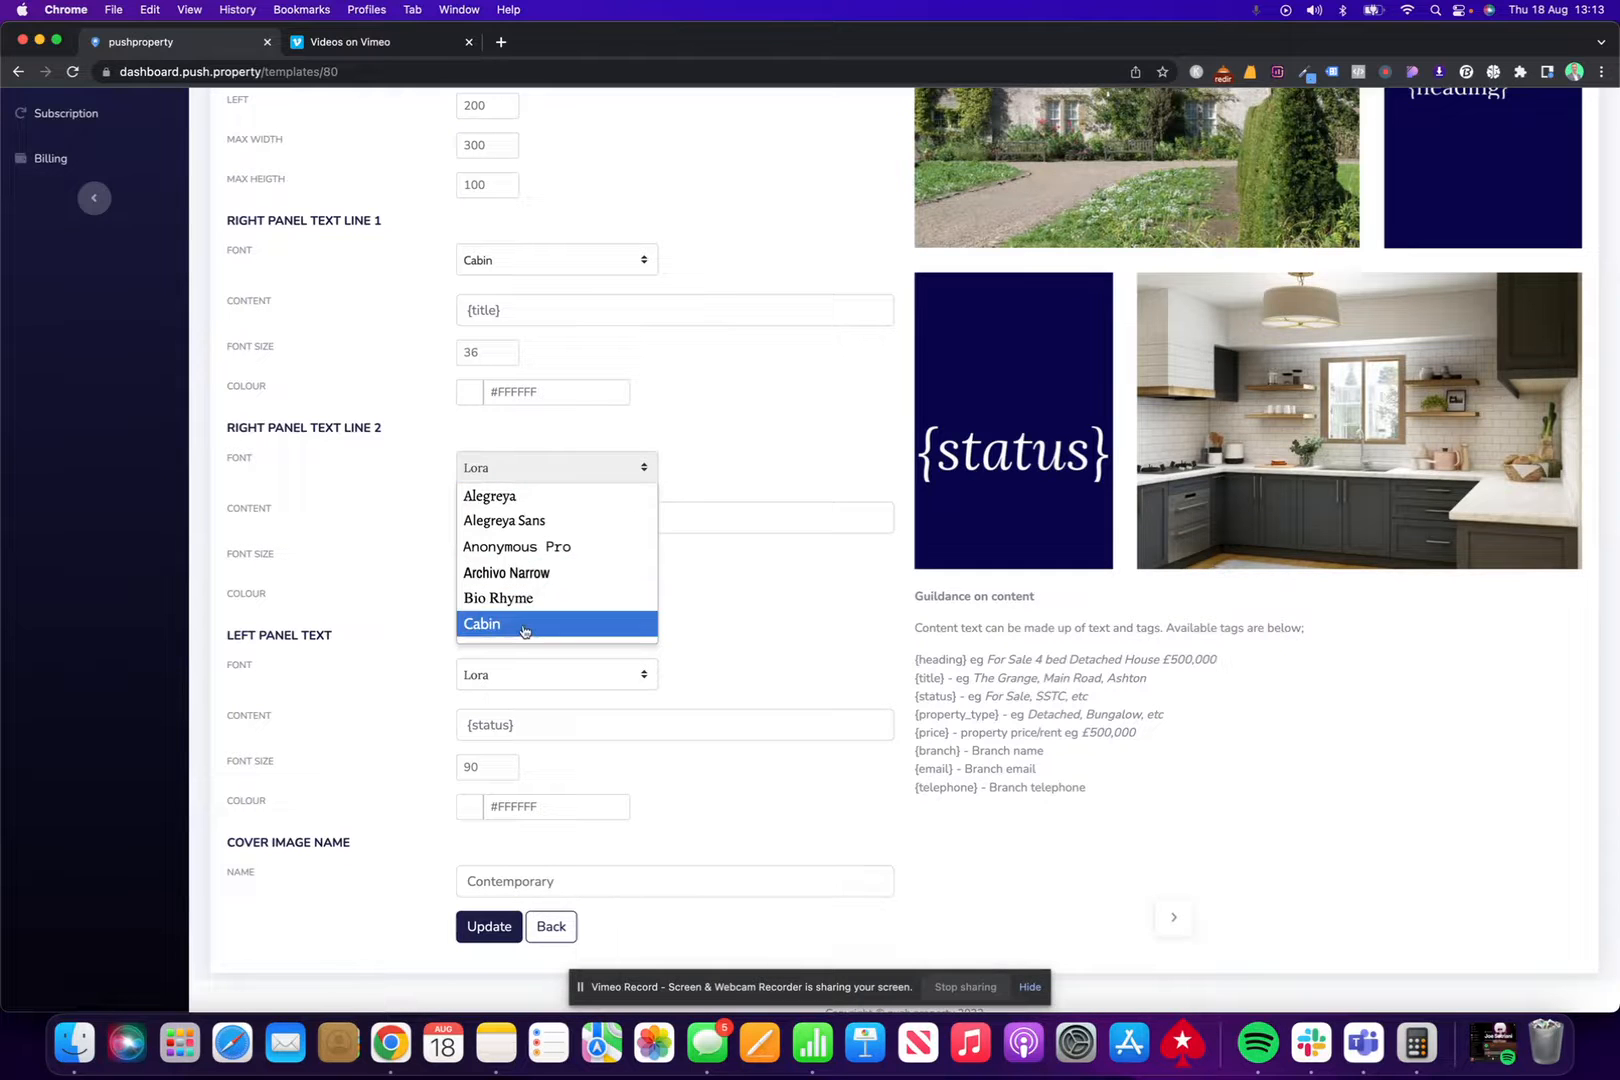
left_click(524, 625)
Step: Change the left panel text's font to Cabin and save the update
scroll(401, 510, "down", 1)
left_click(530, 650)
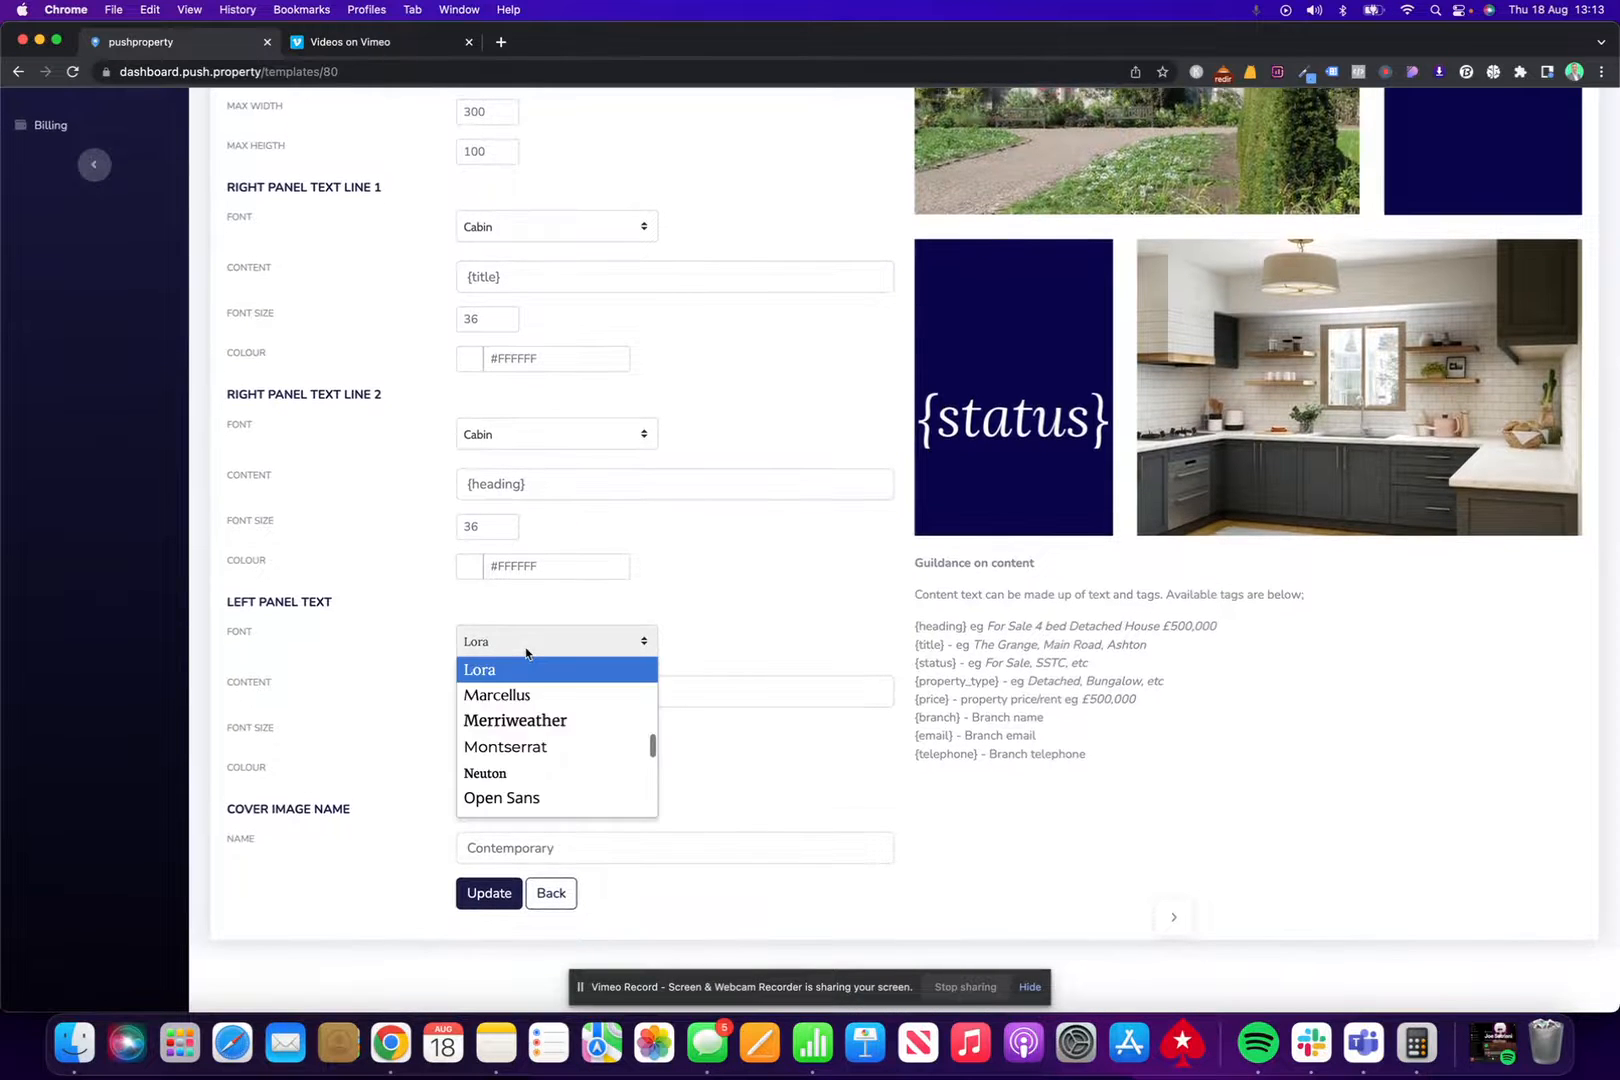
scroll(536, 718, "up", 5)
scroll(536, 718, "down", 2)
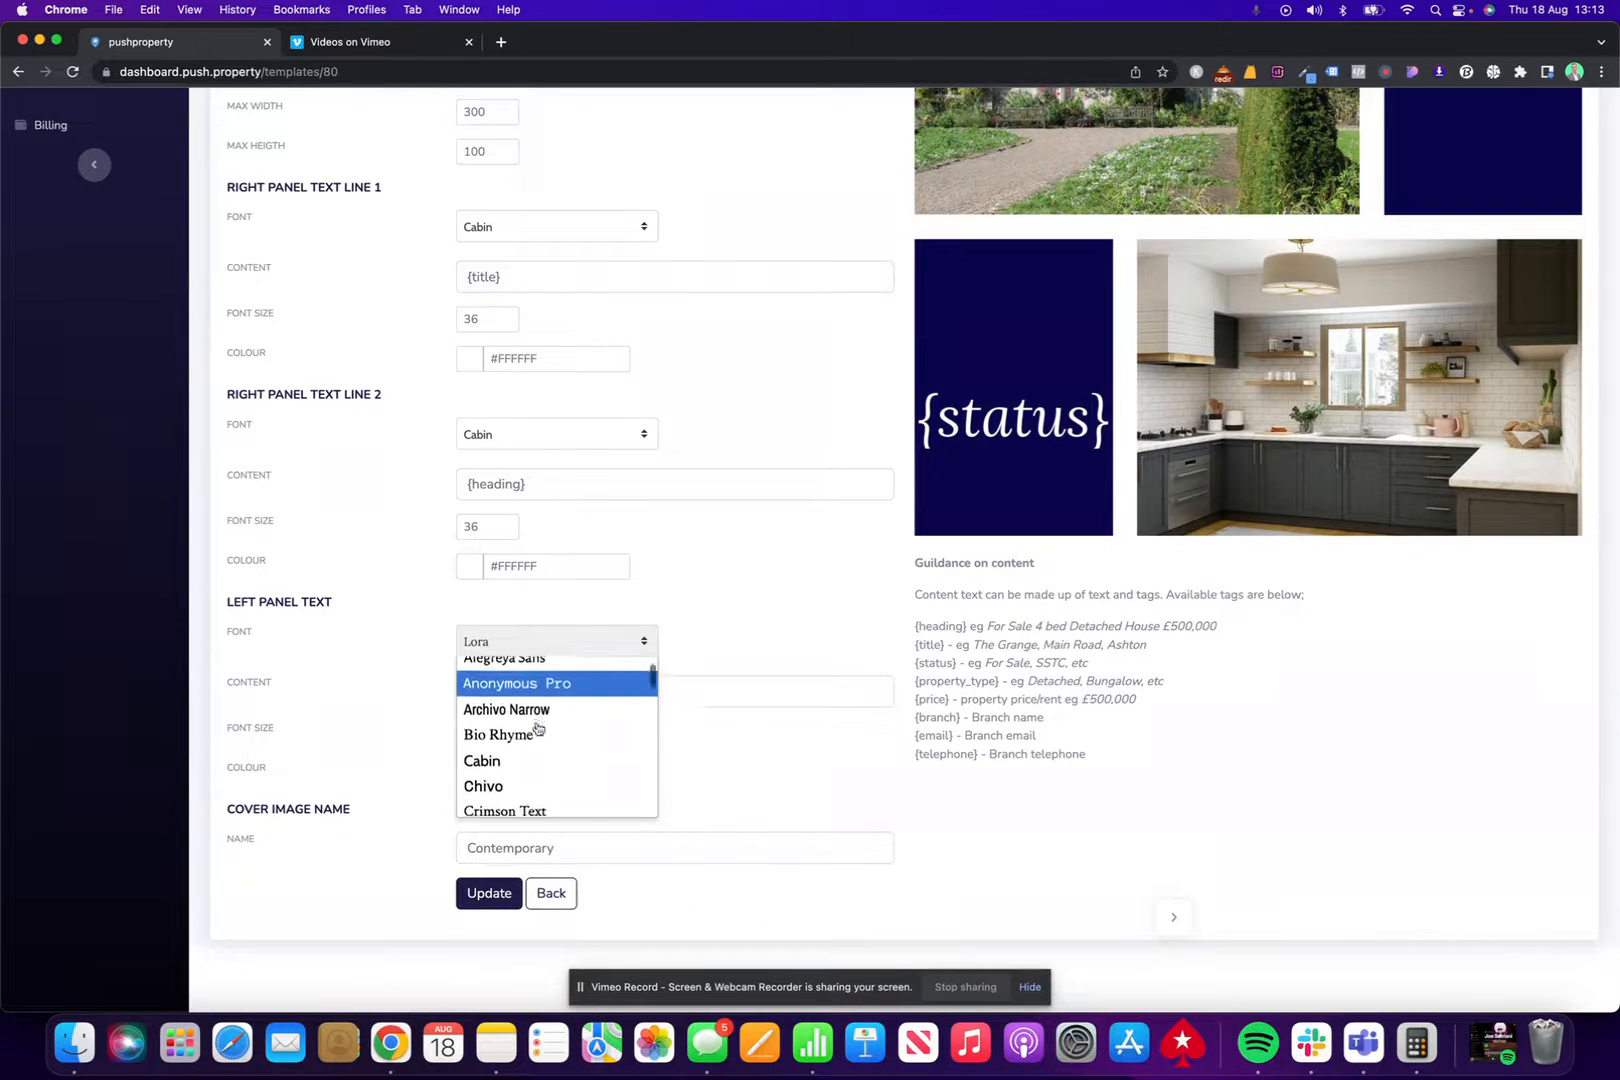
left_click(502, 762)
left_click(487, 893)
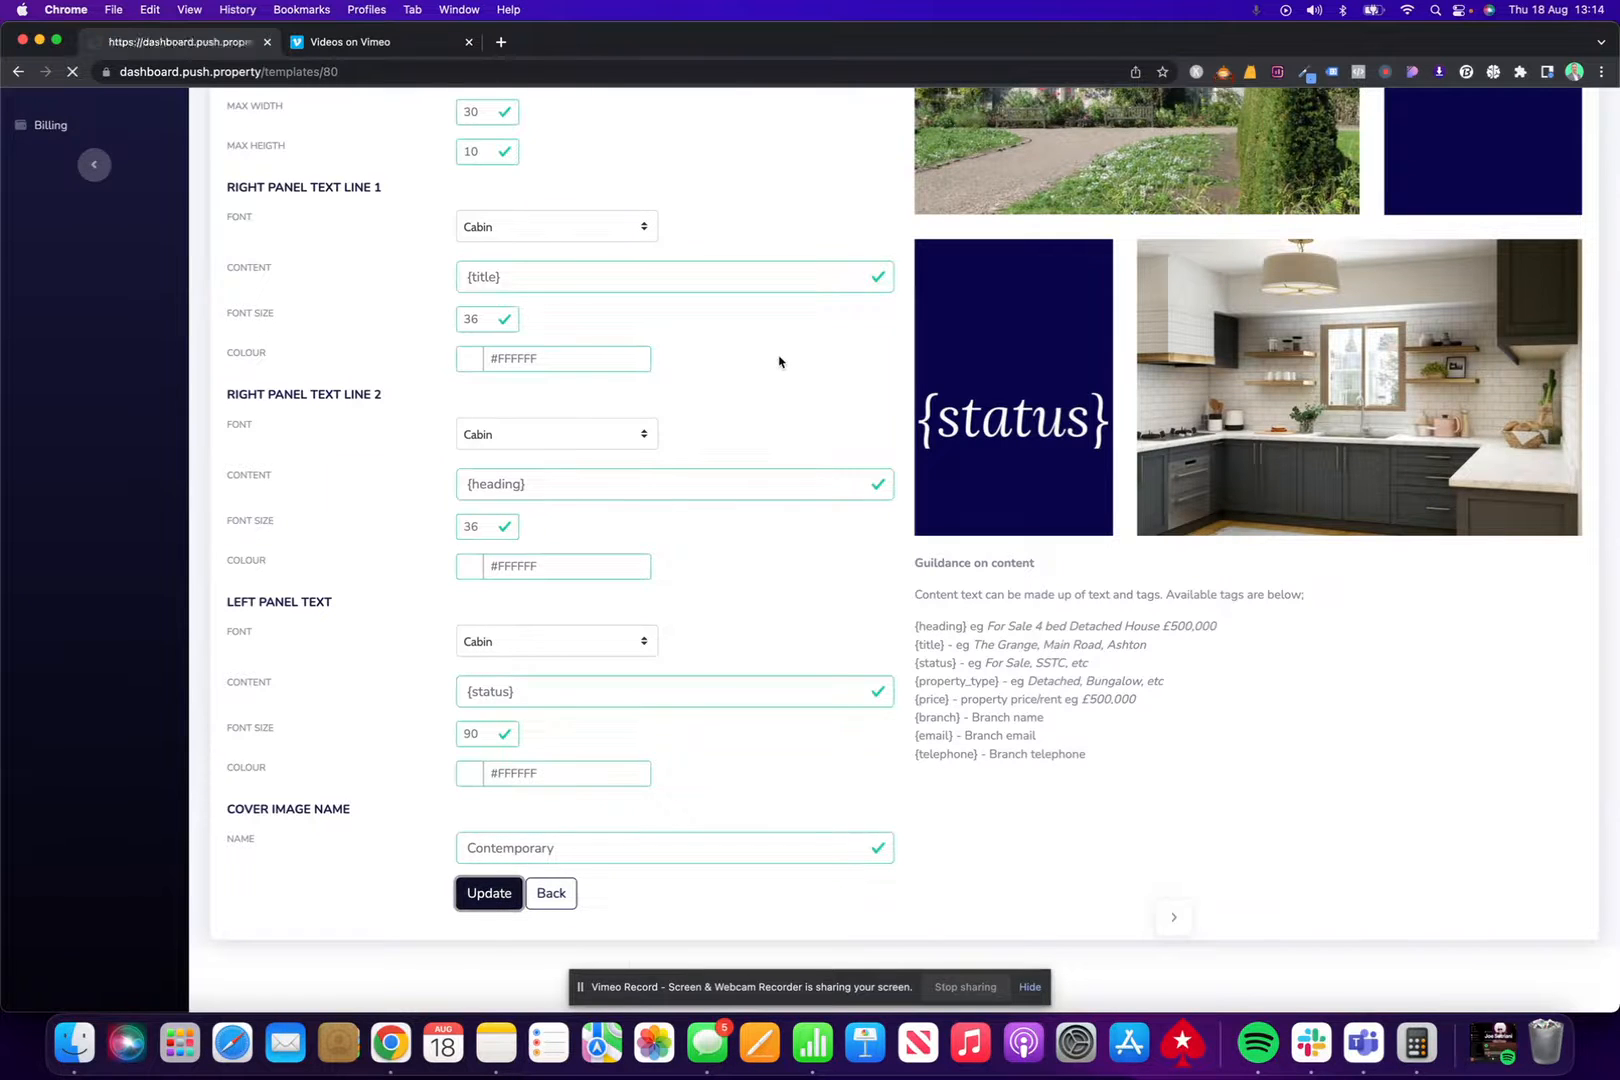
Step: Set the colour of right panel text line 1 to yellow, #FCFF0A, and save the update
scroll(678, 529, "down", 1)
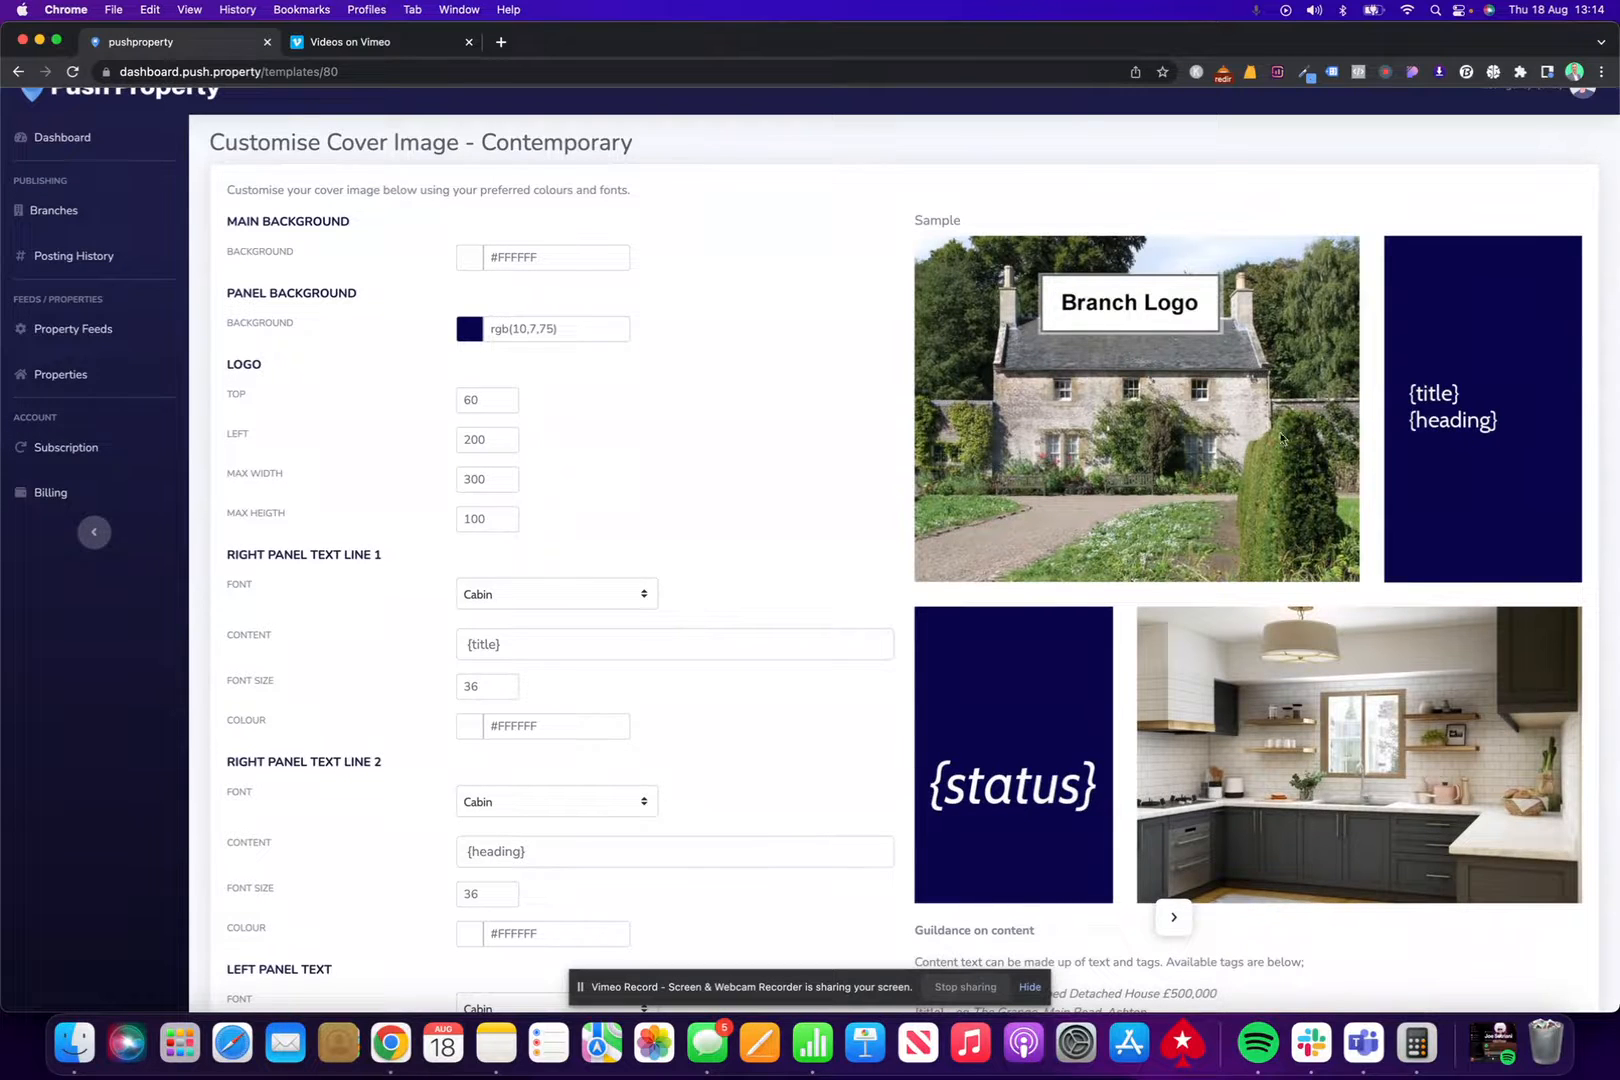
scroll(608, 463, "down", 5)
scroll(608, 463, "up", 3)
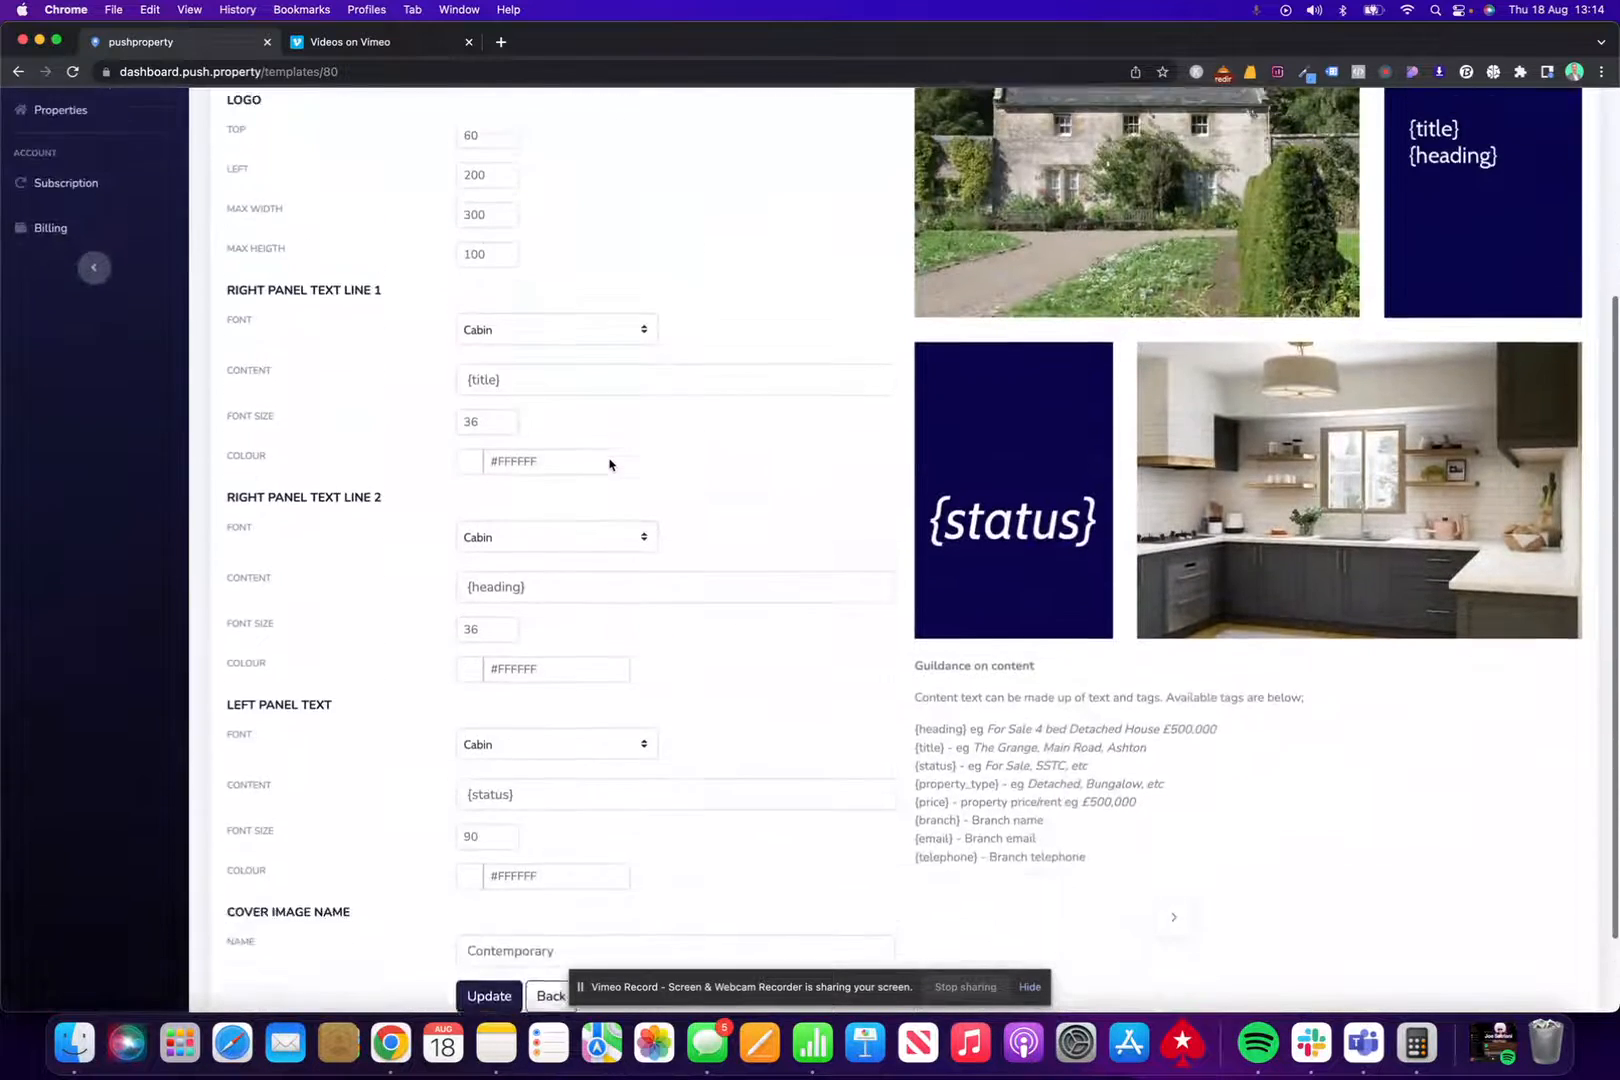
left_click(468, 601)
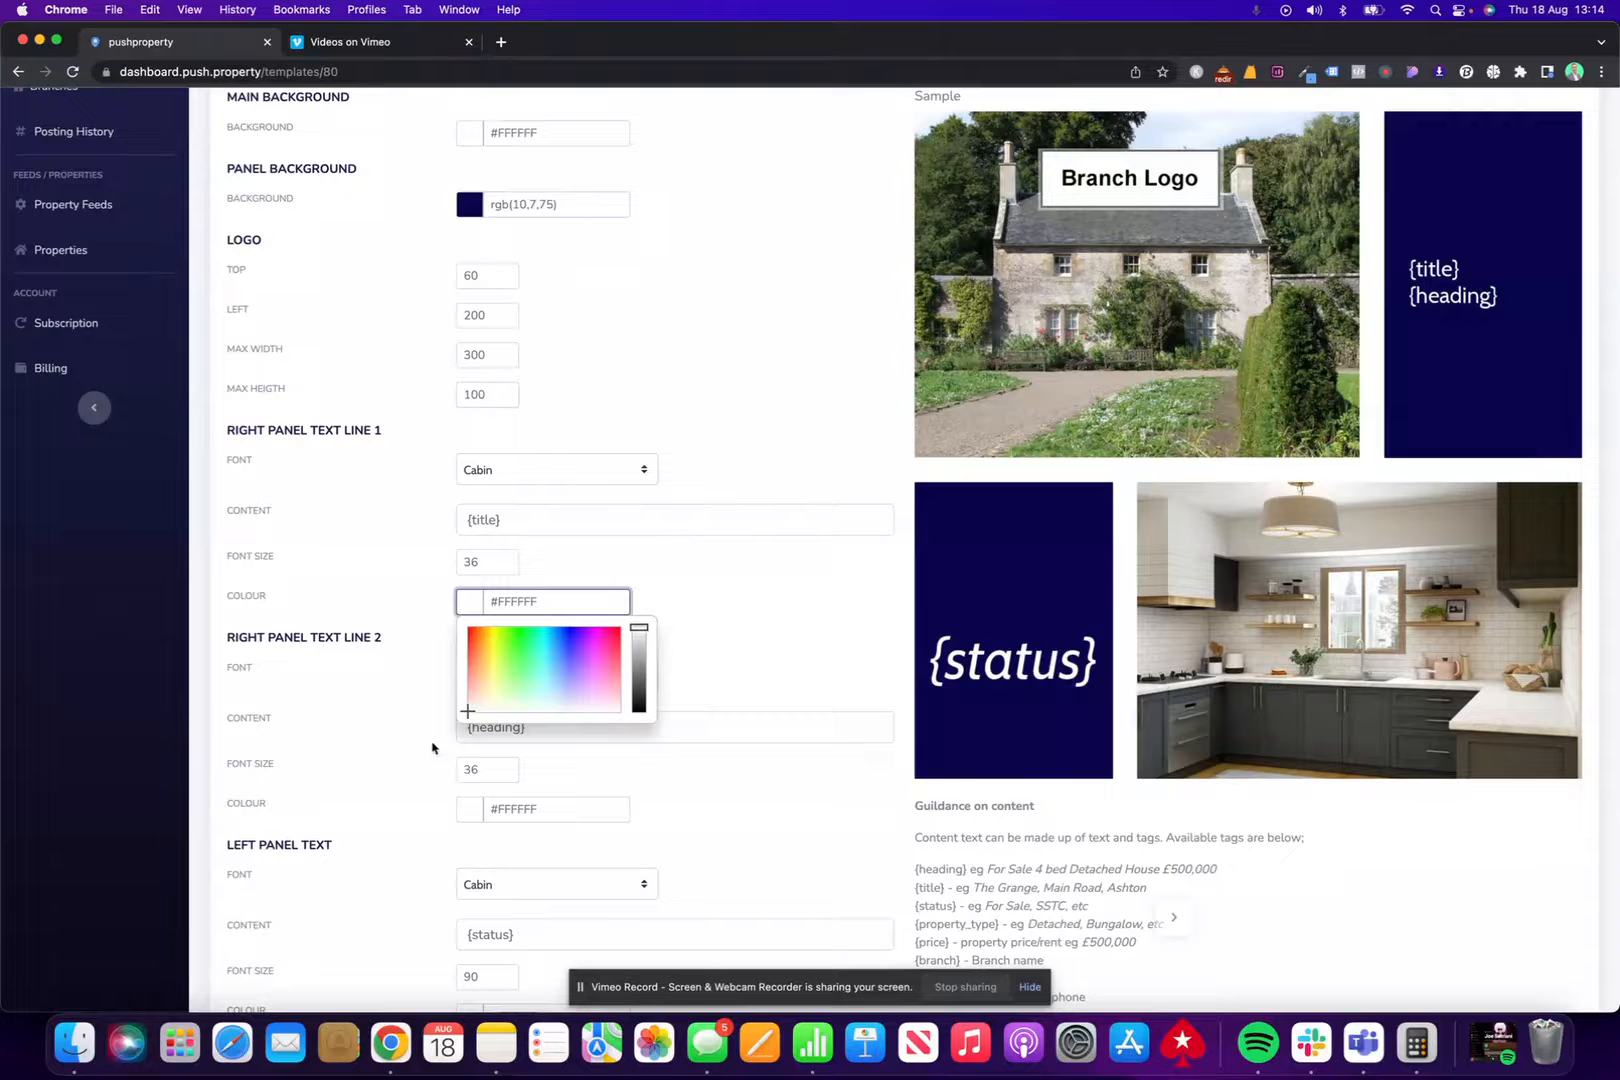
left_click_drag(467, 711, 493, 629)
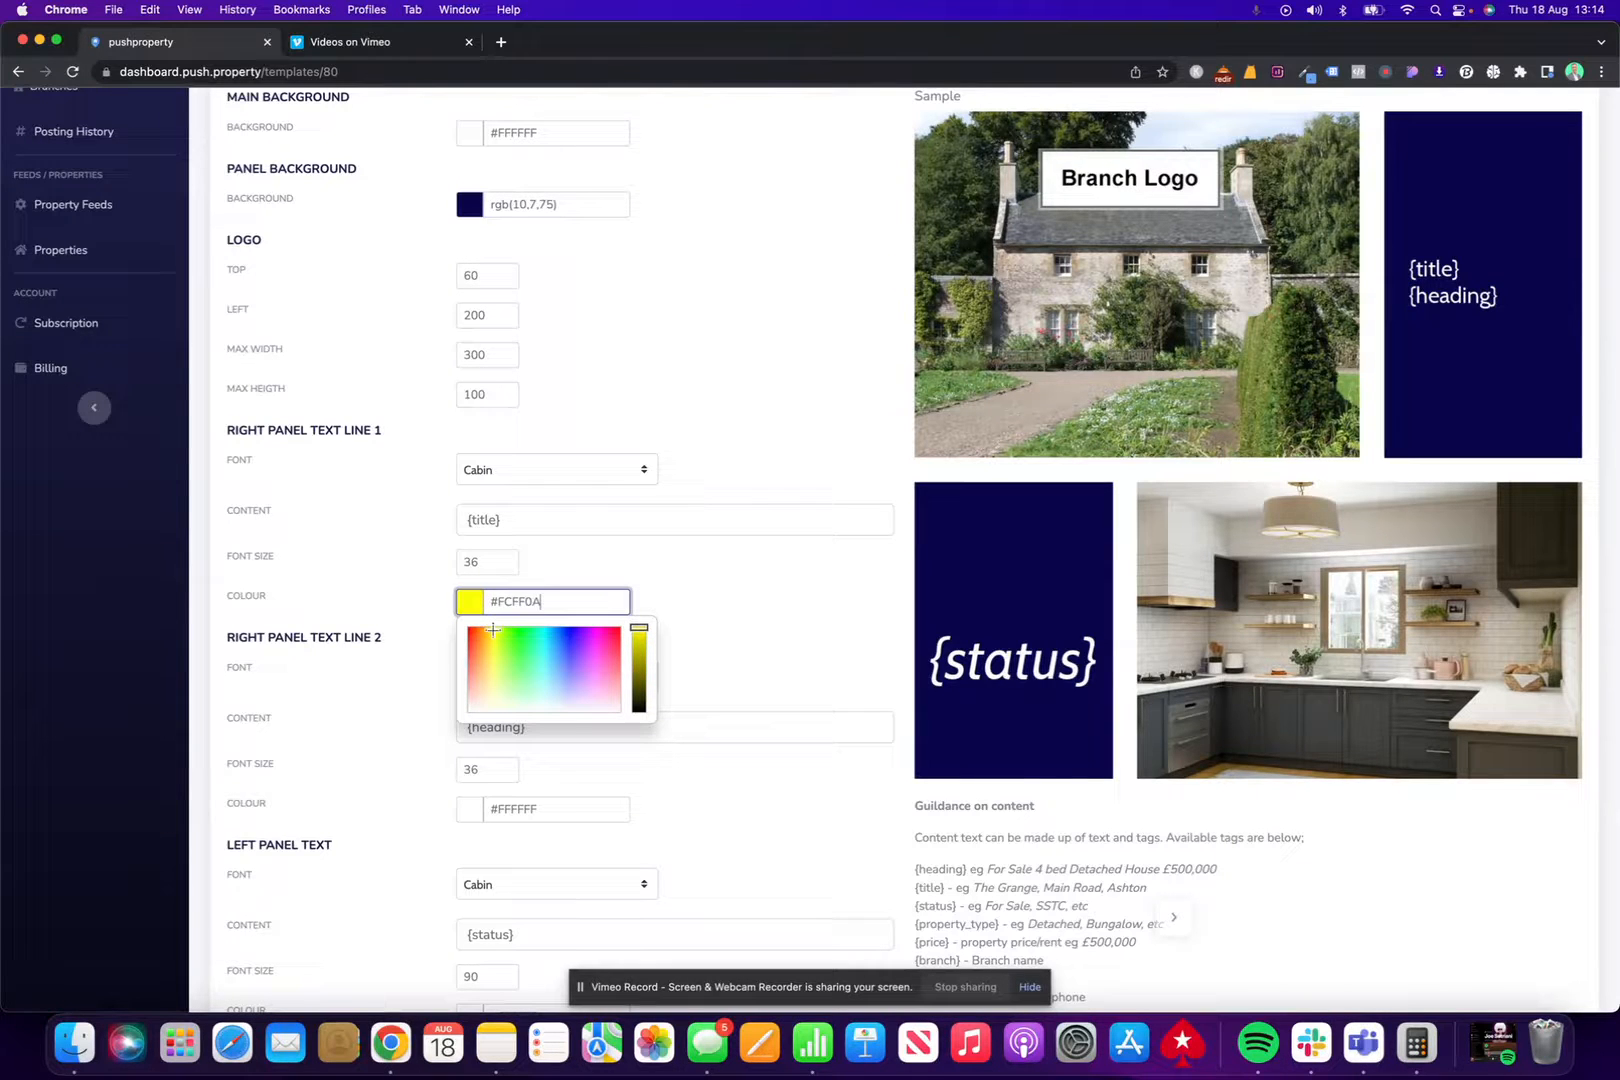
left_click(708, 582)
scroll(710, 630, "down", 3)
left_click(489, 887)
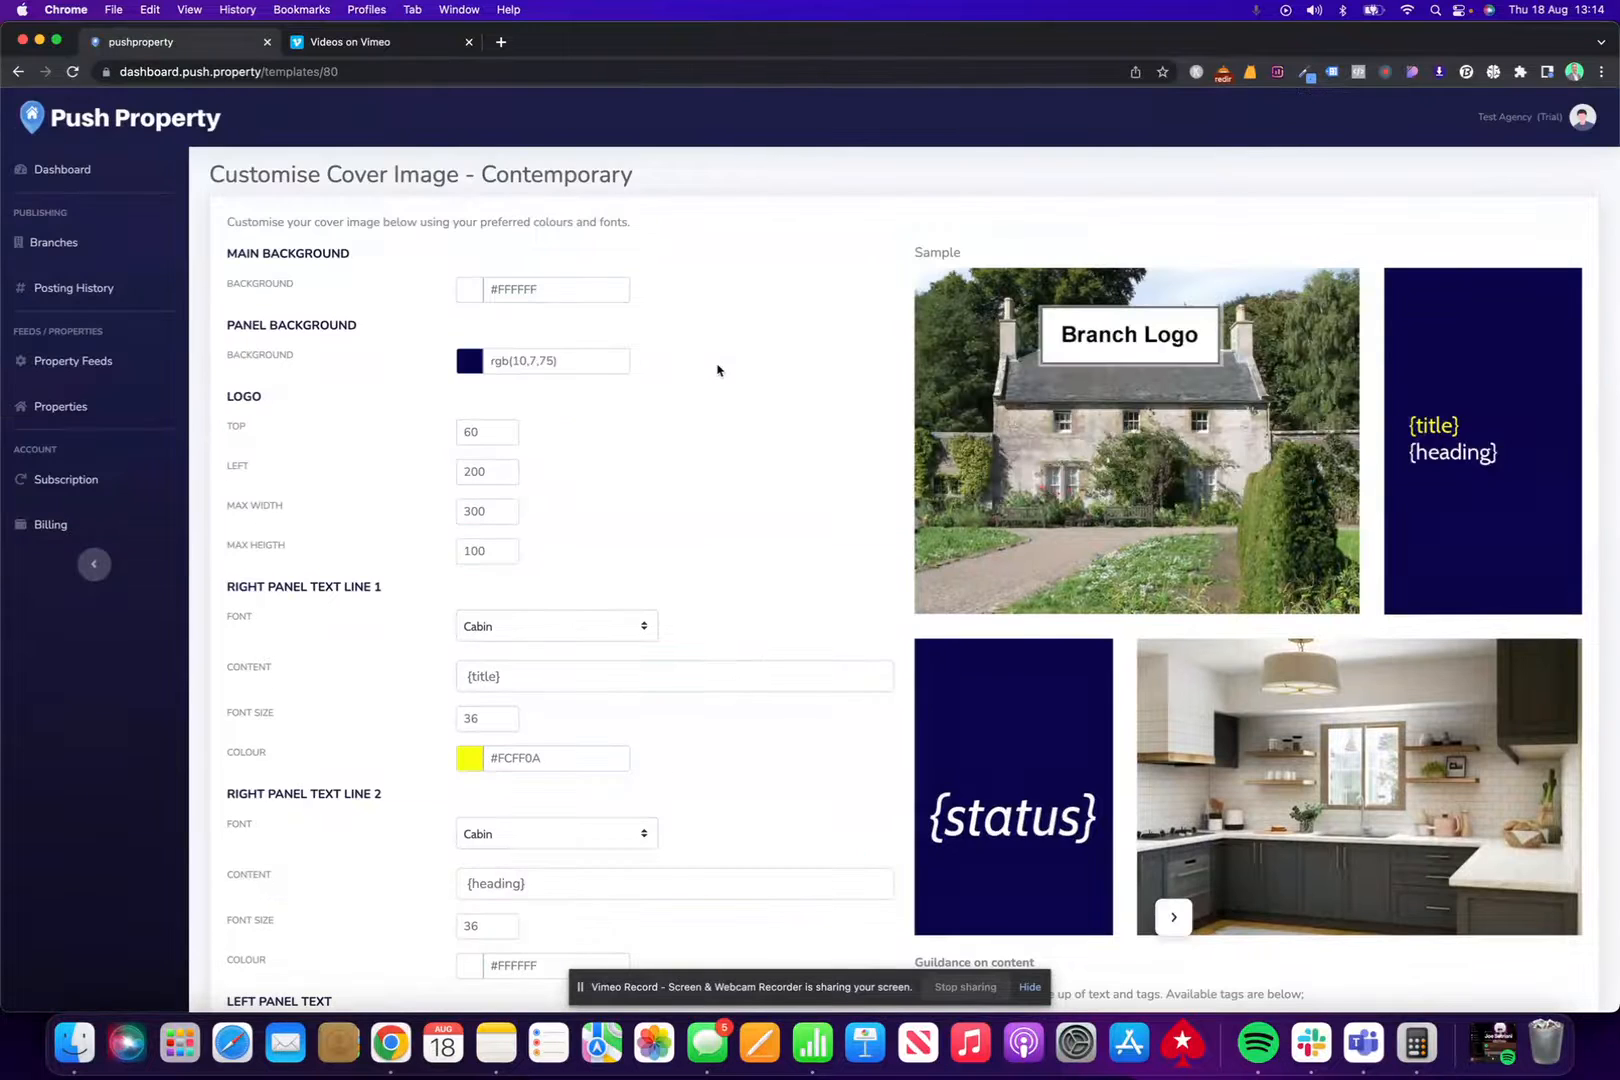
Step: Copy text line 2's colour #FFFFFF into the colour of right panel text line 1 and save the update
left_click(473, 758)
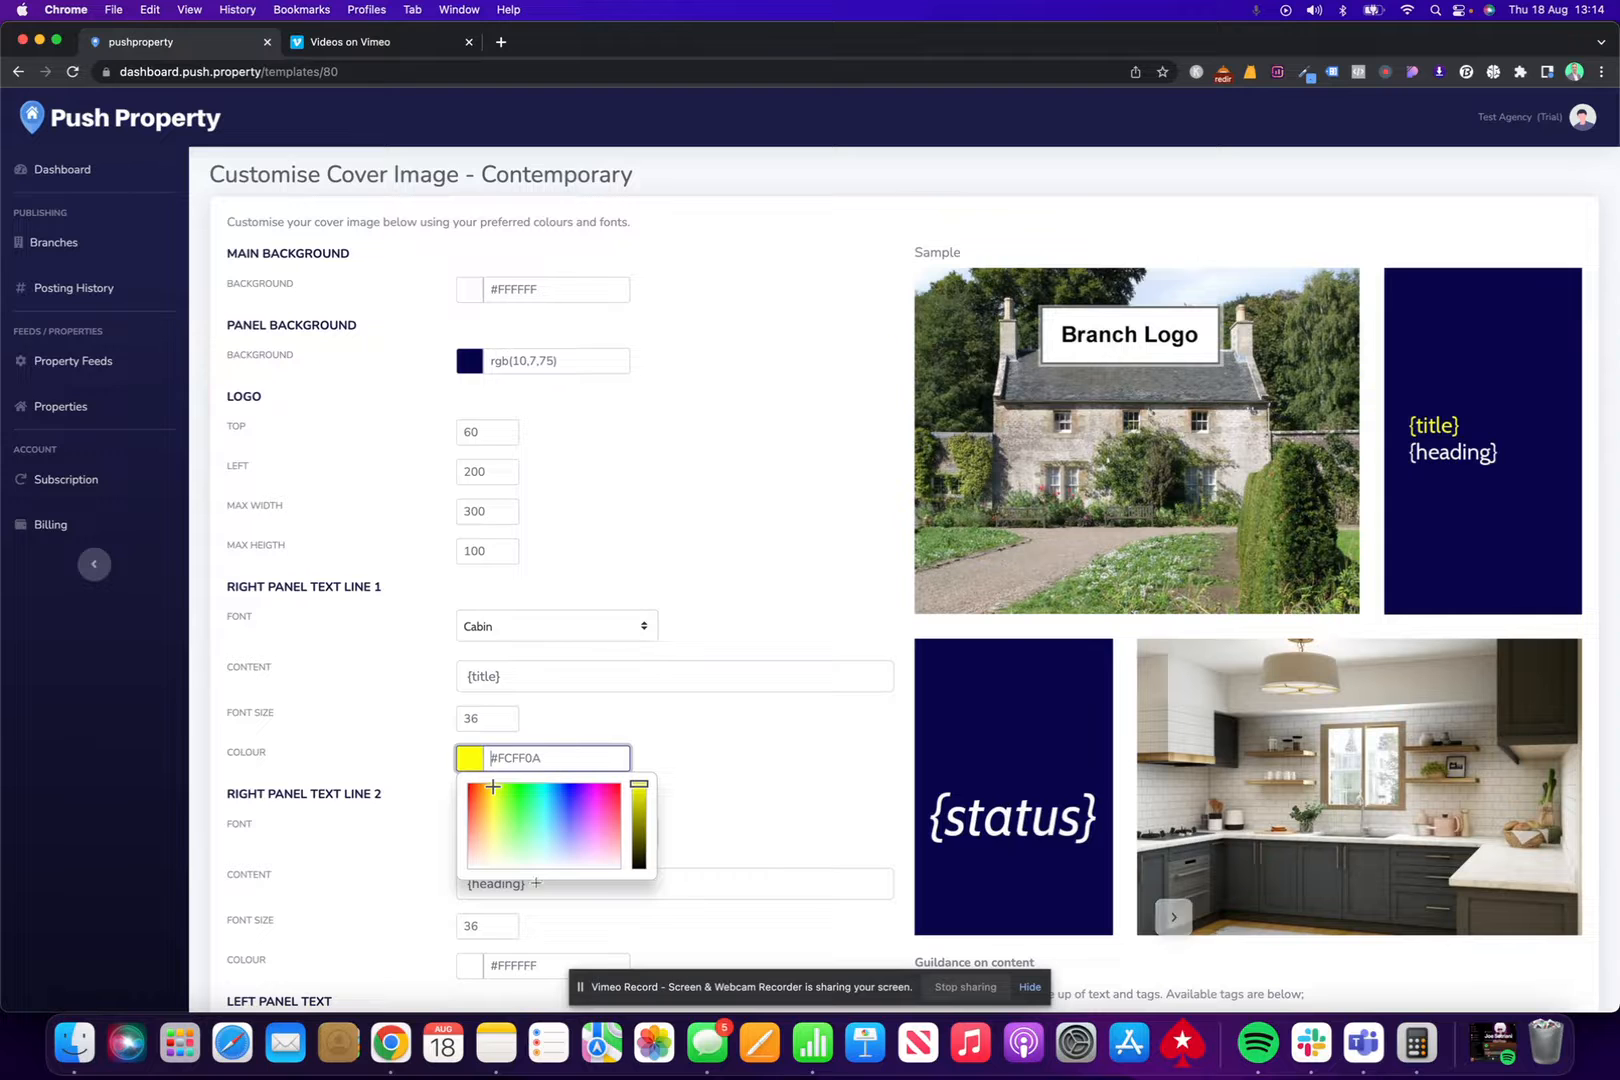
left_click(460, 966)
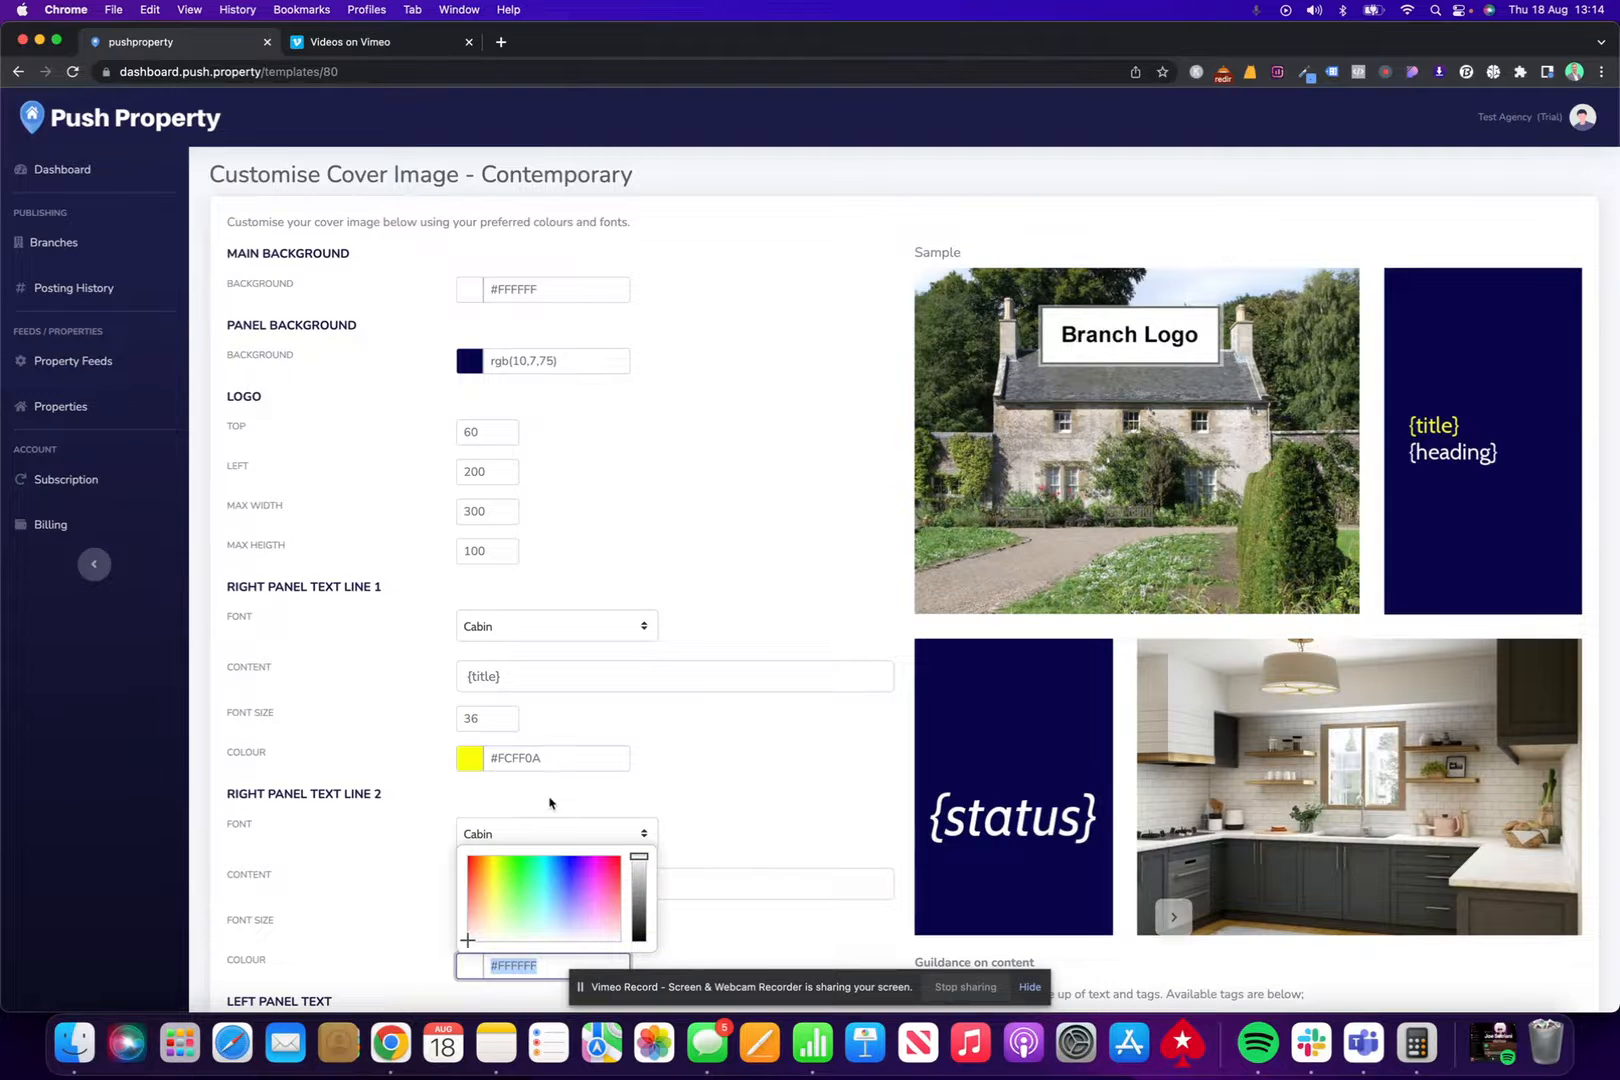
left_click(479, 758)
scroll(741, 730, "down", 5)
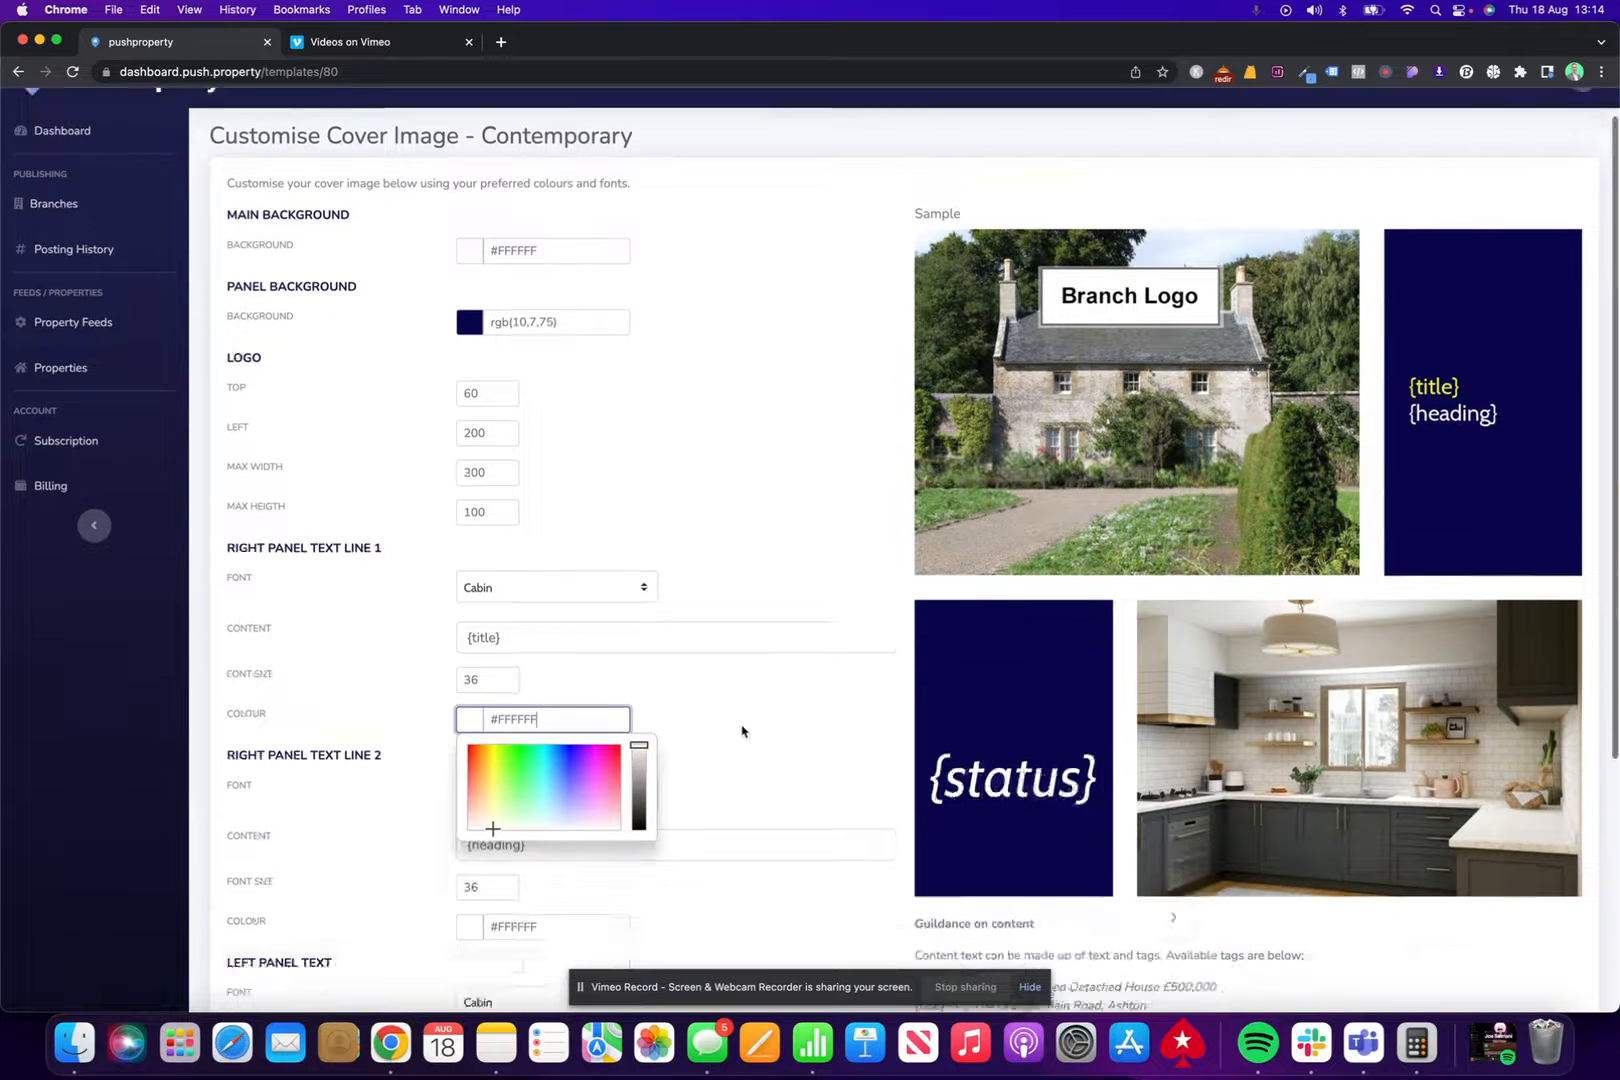
left_click(489, 959)
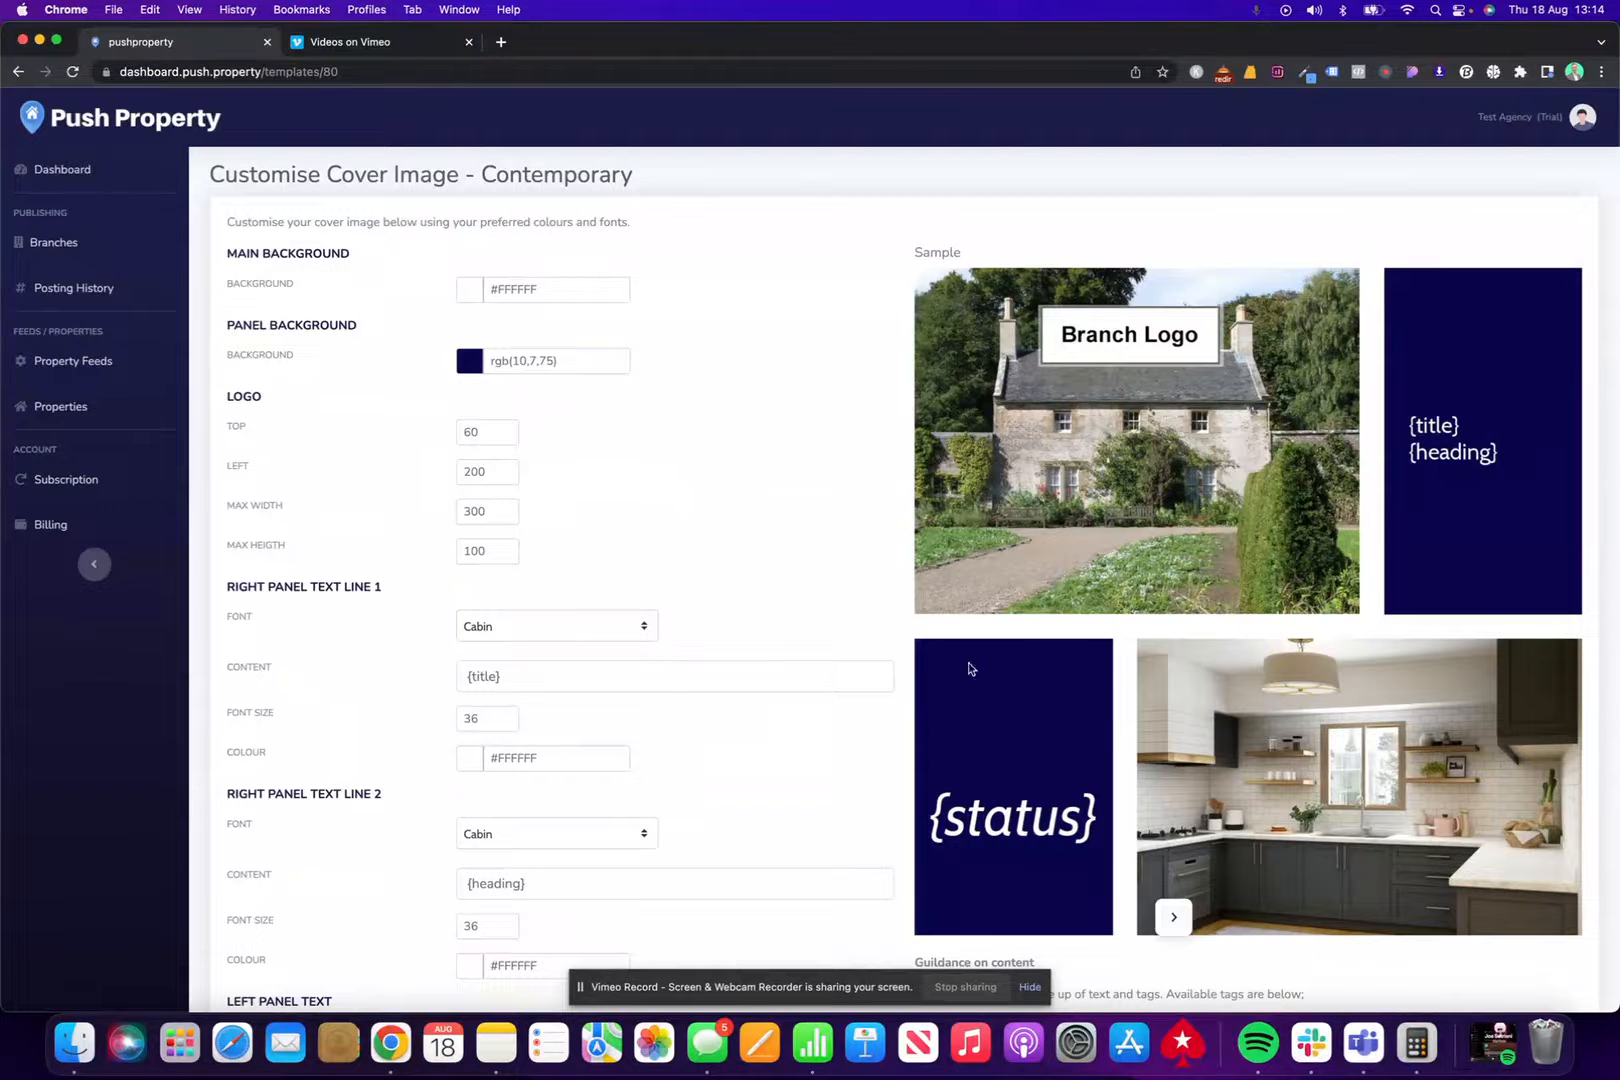
Step: Copy the {title} tag from the content of right panel text line 1
scroll(767, 573, "down", 3)
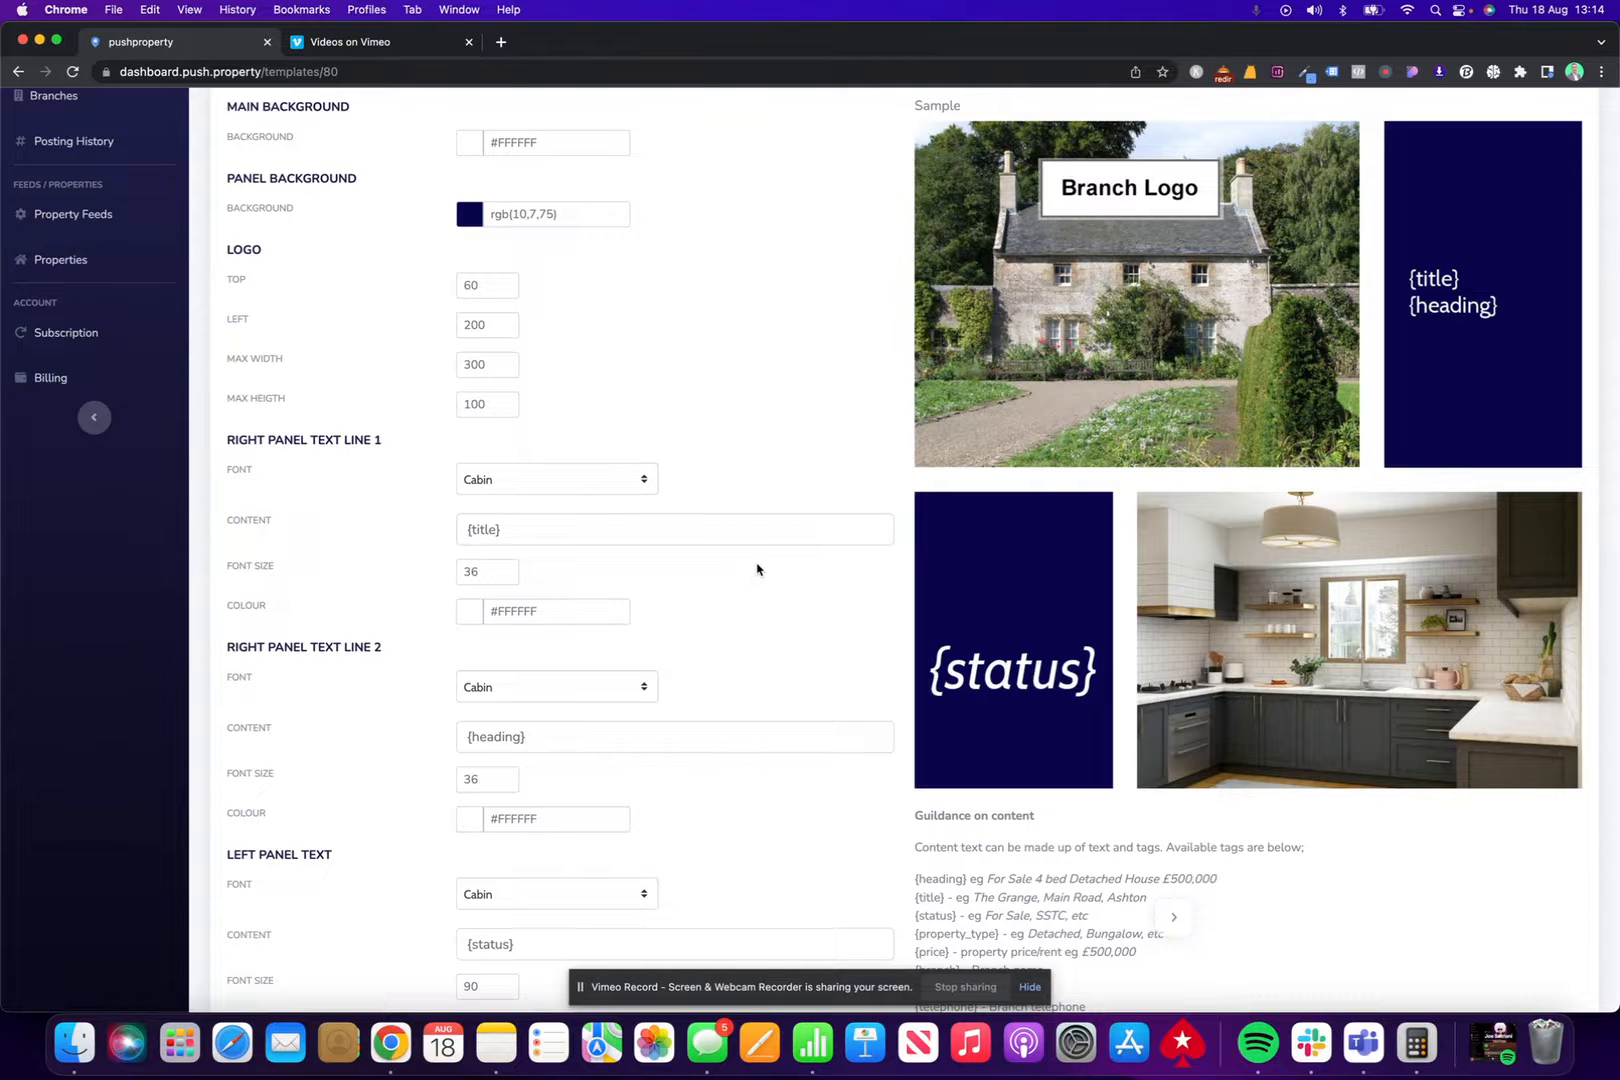
scroll(757, 569, "down", 3)
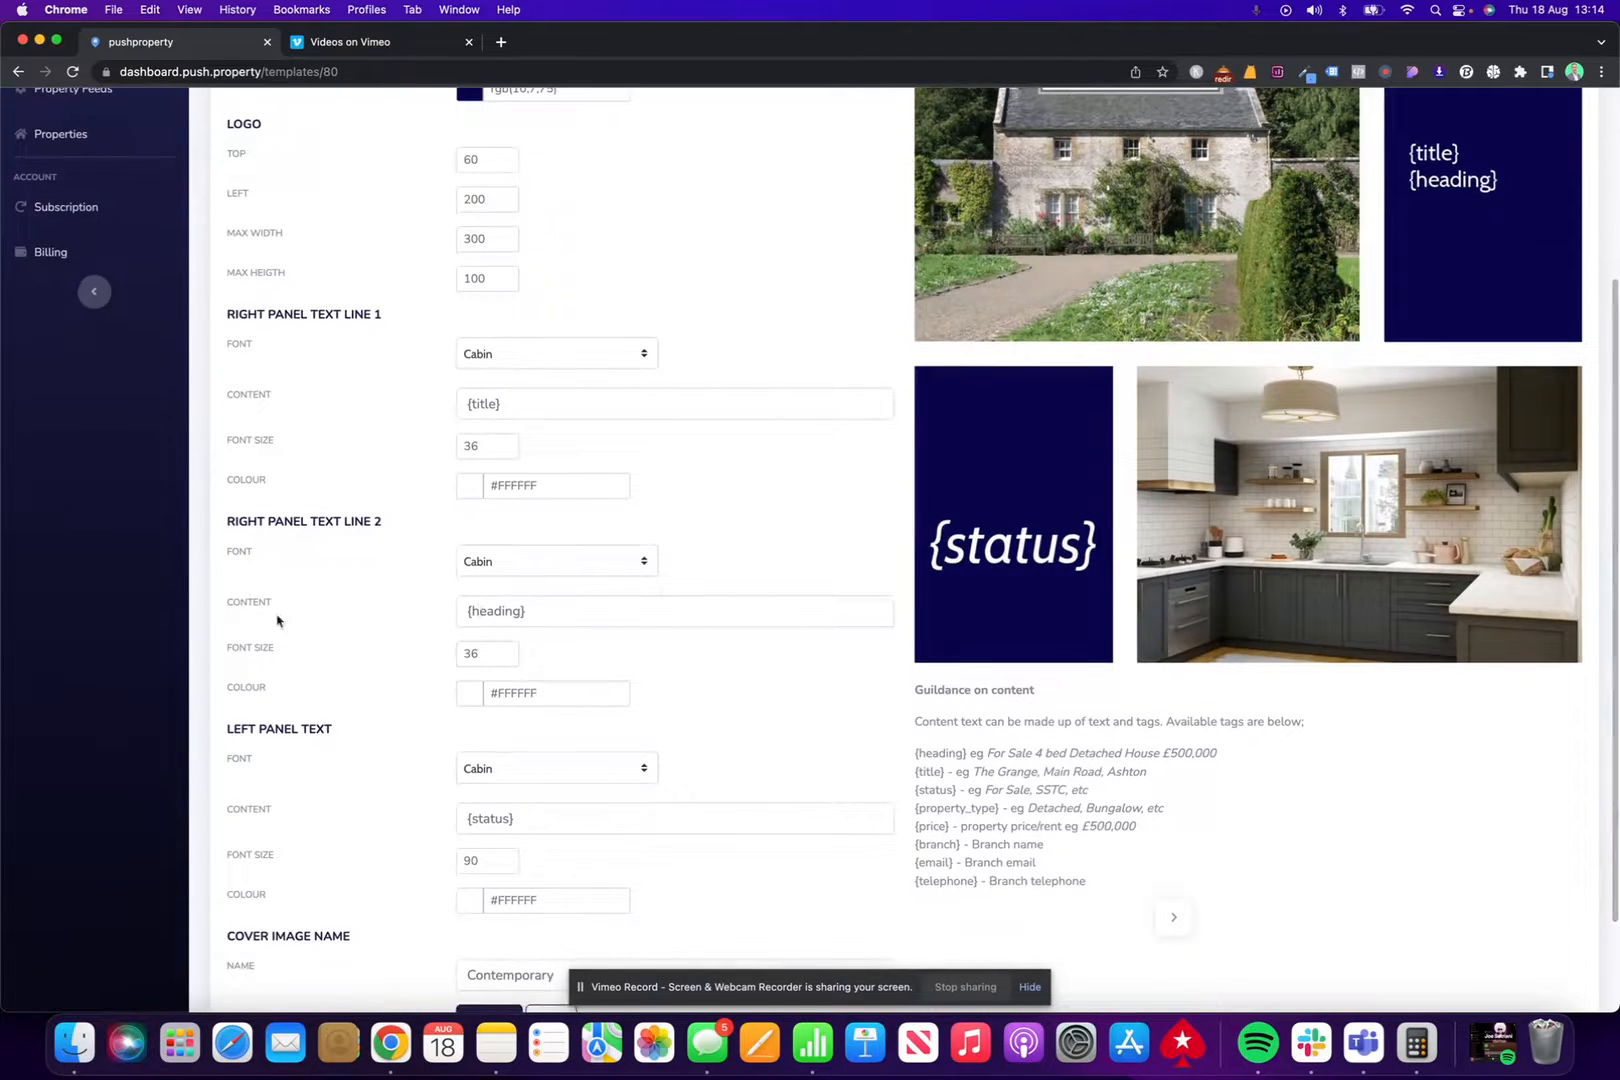
scroll(1080, 340, "up", 2)
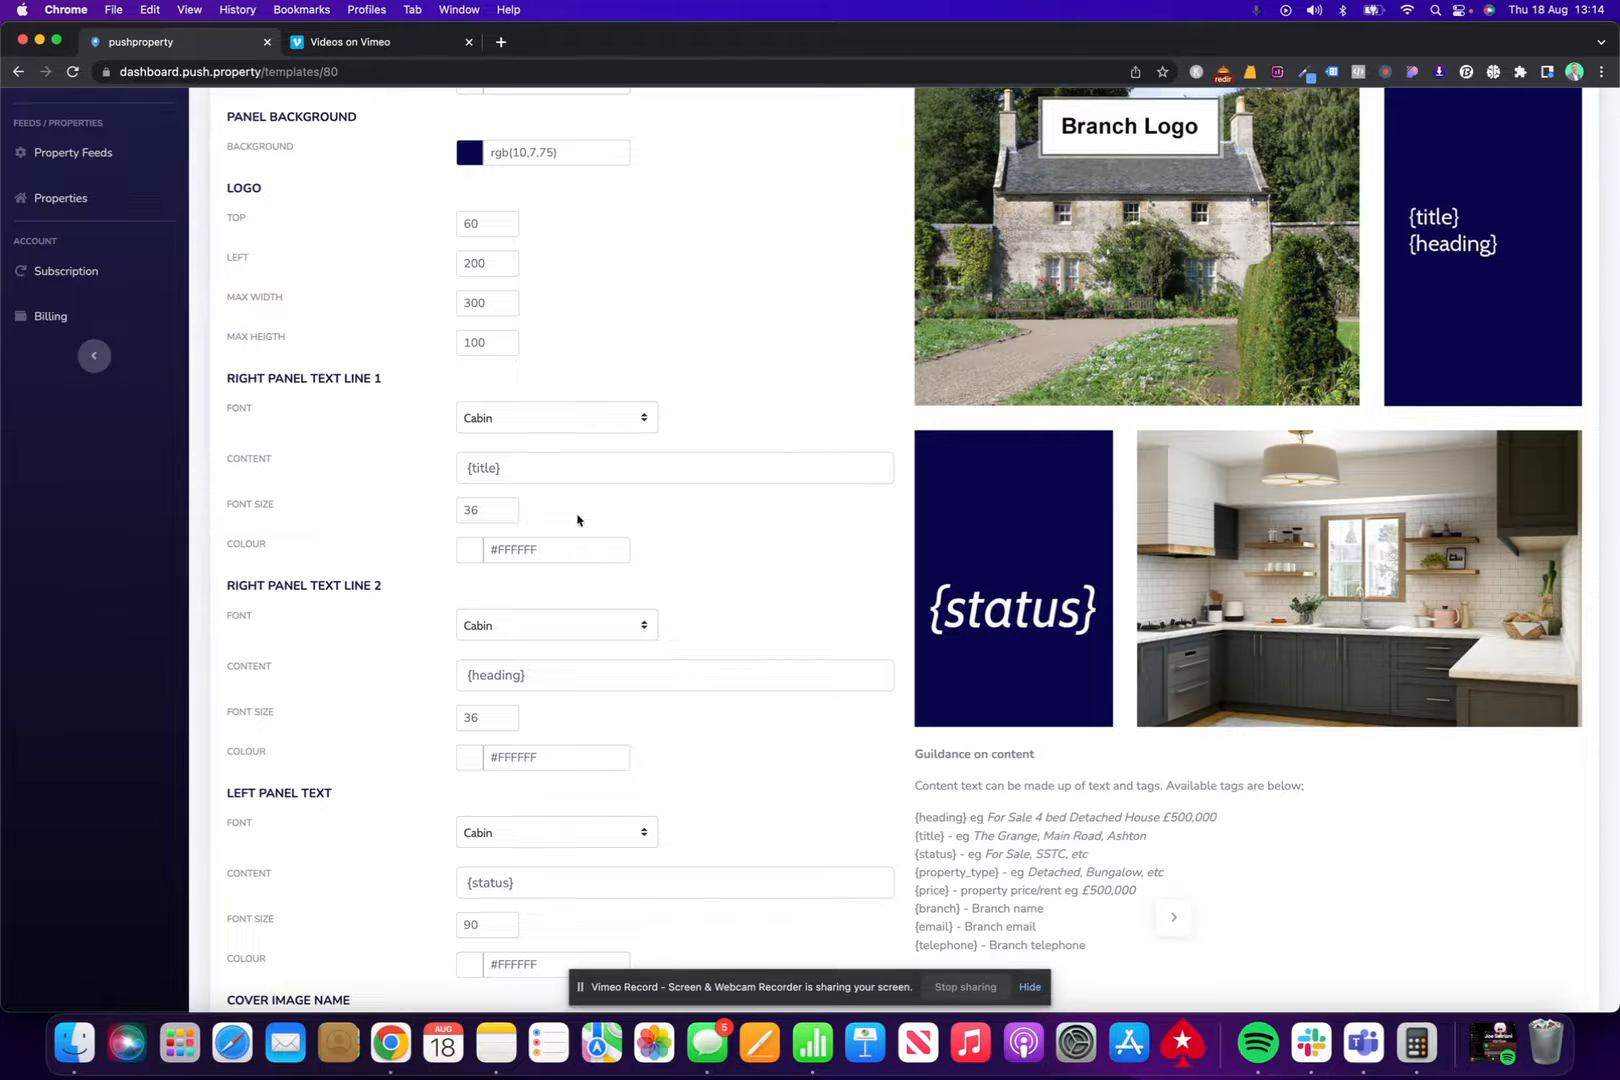
left_click_drag(551, 480, 421, 473)
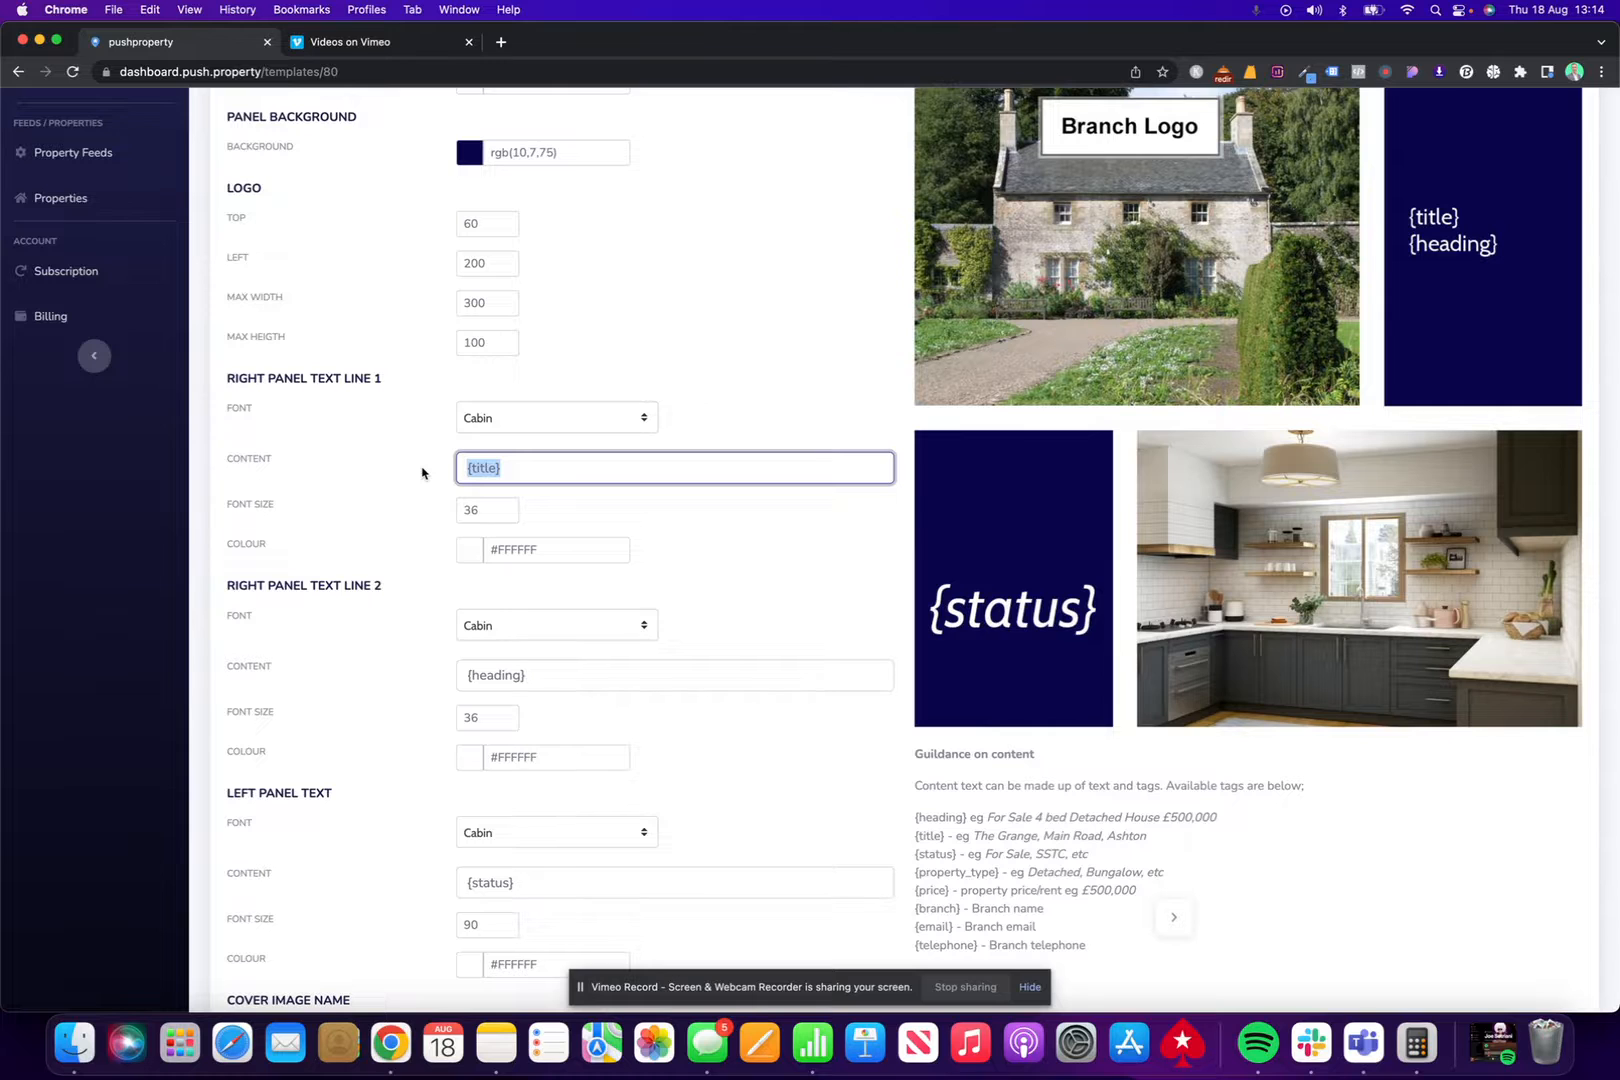
right_click(470, 468)
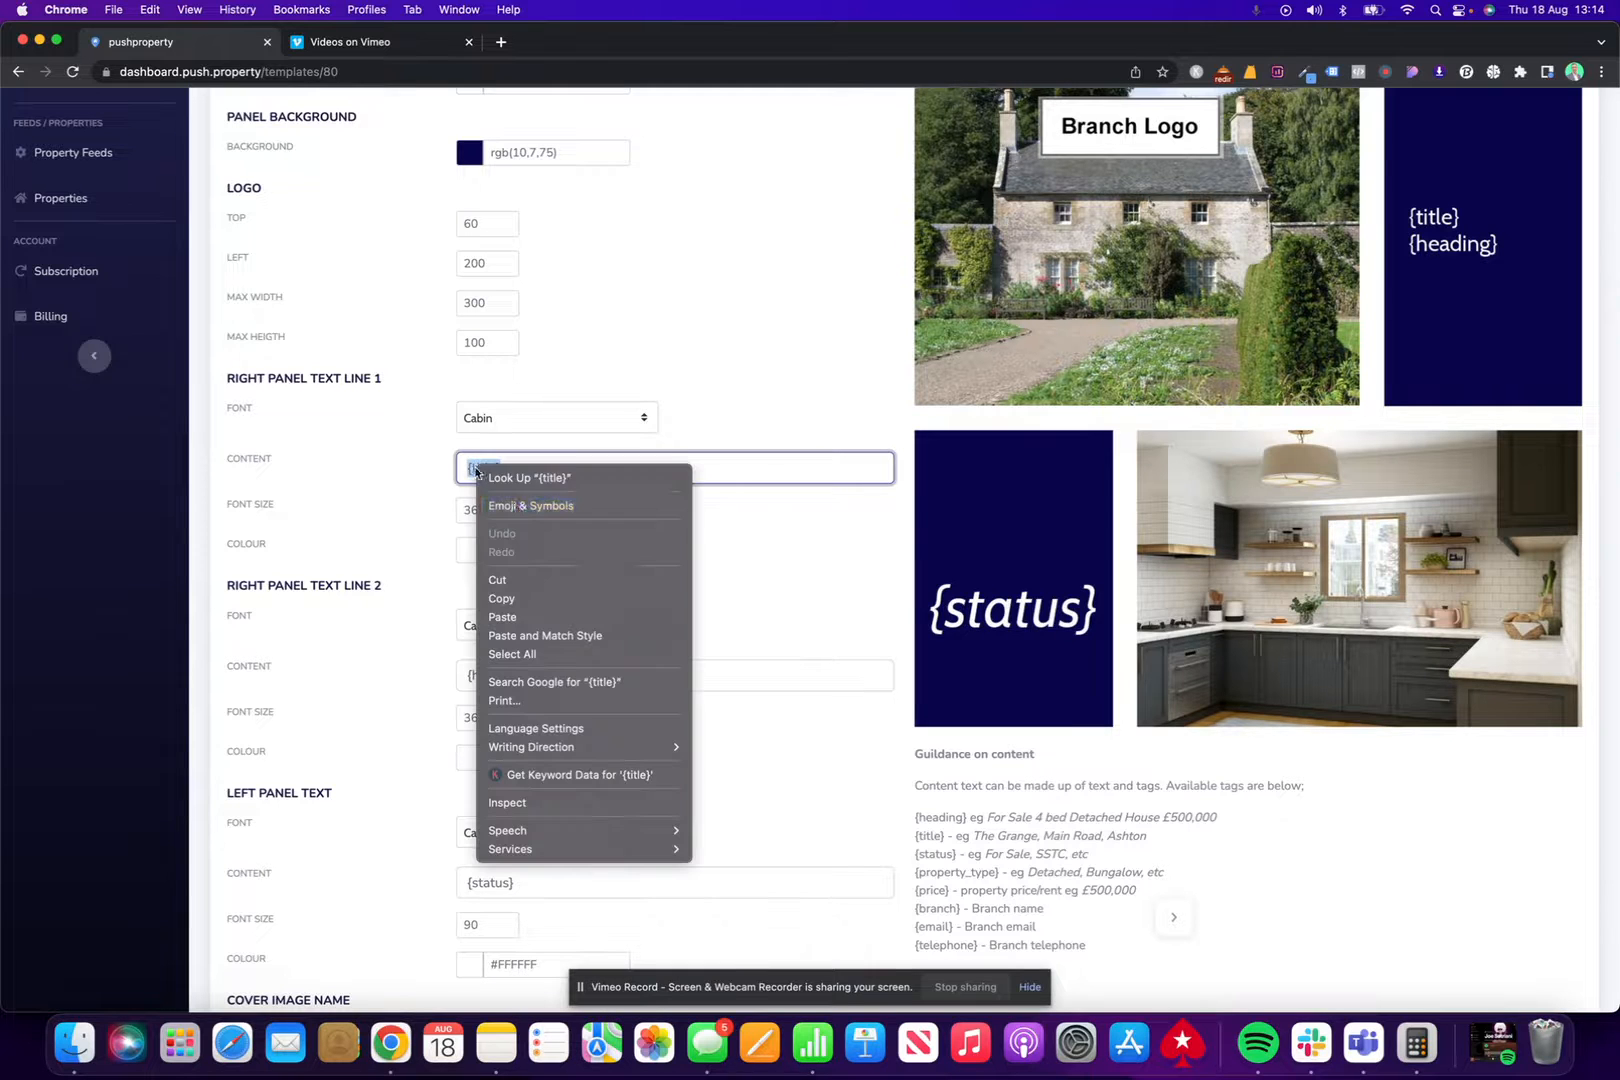
left_click(508, 597)
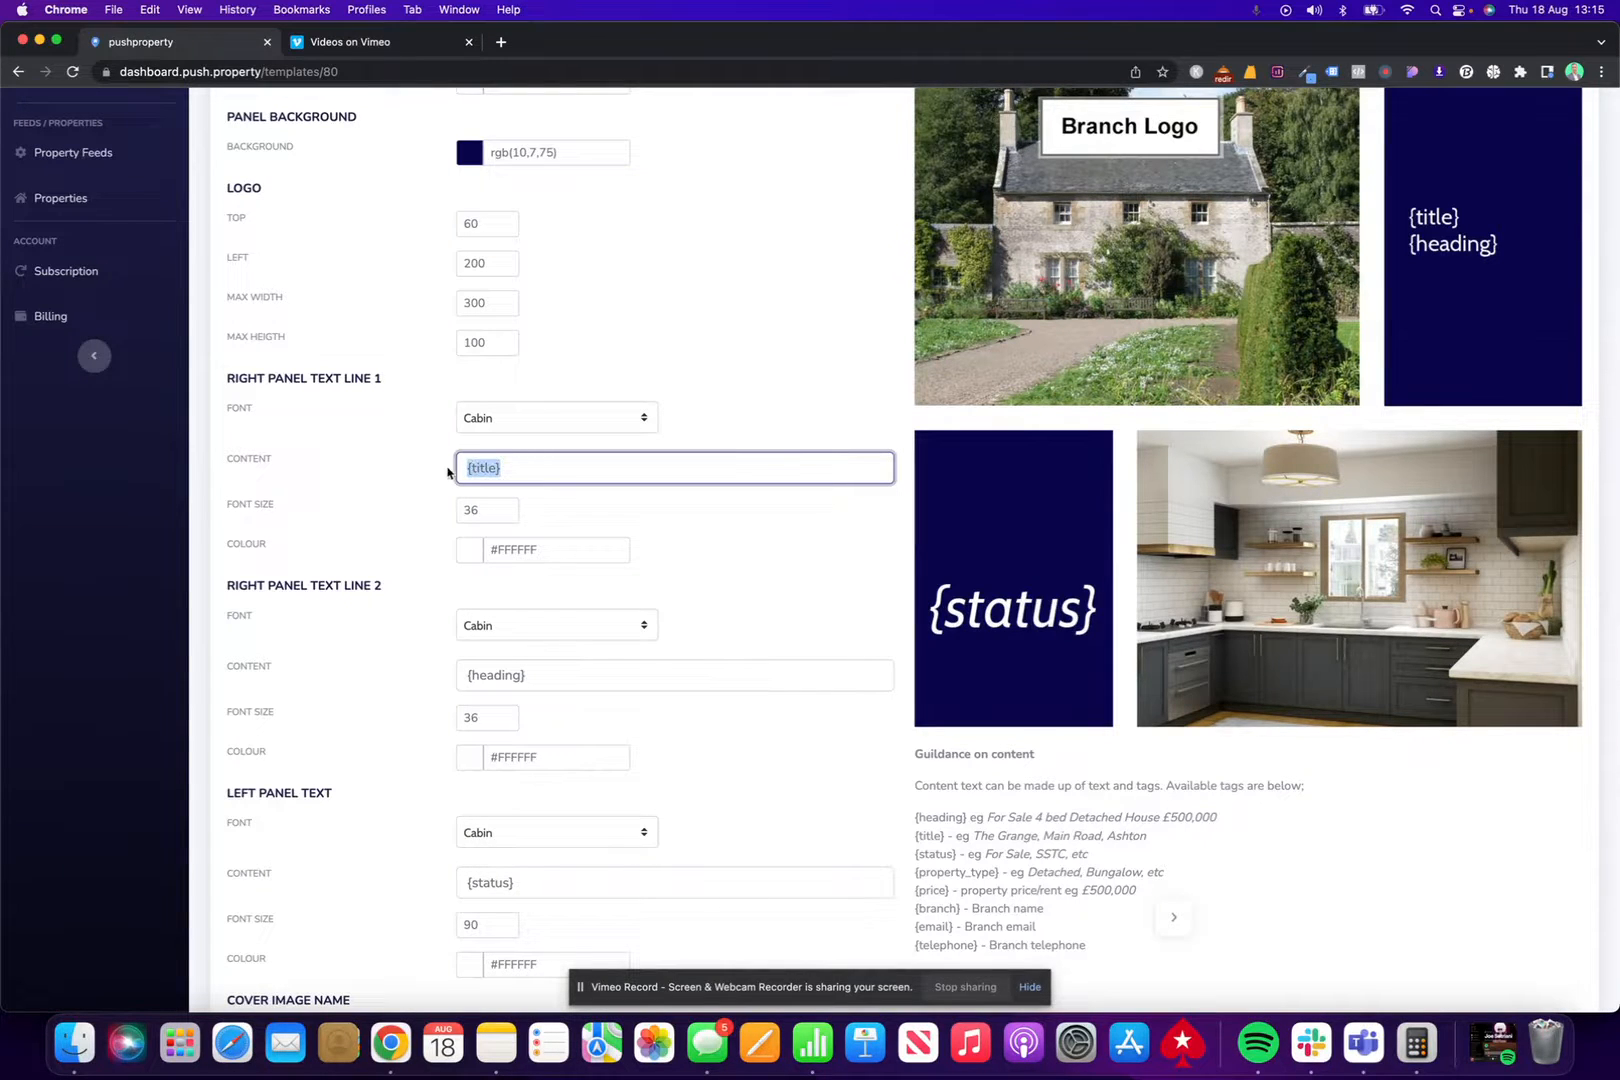
Step: Replace the content of right panel text line 1 with "New Property" and save the update
type("New Pore")
key("BackSpace")
type("roper")
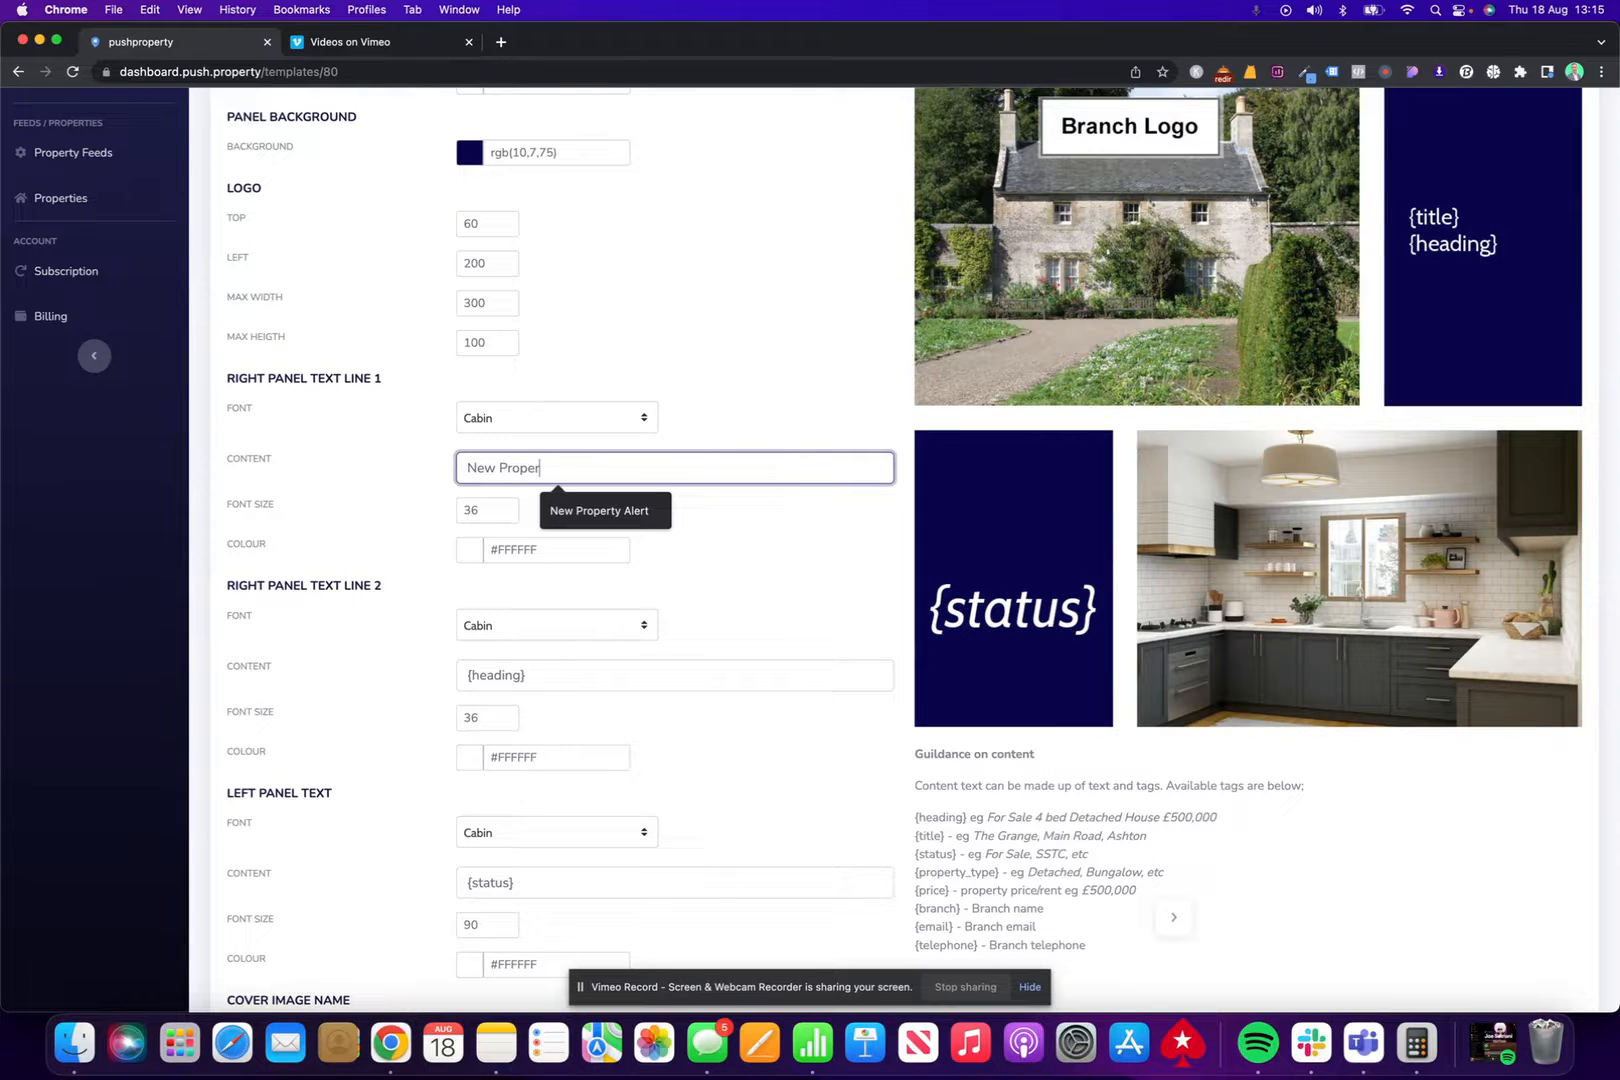
type("ty")
scroll(828, 756, "down", 3)
left_click(488, 893)
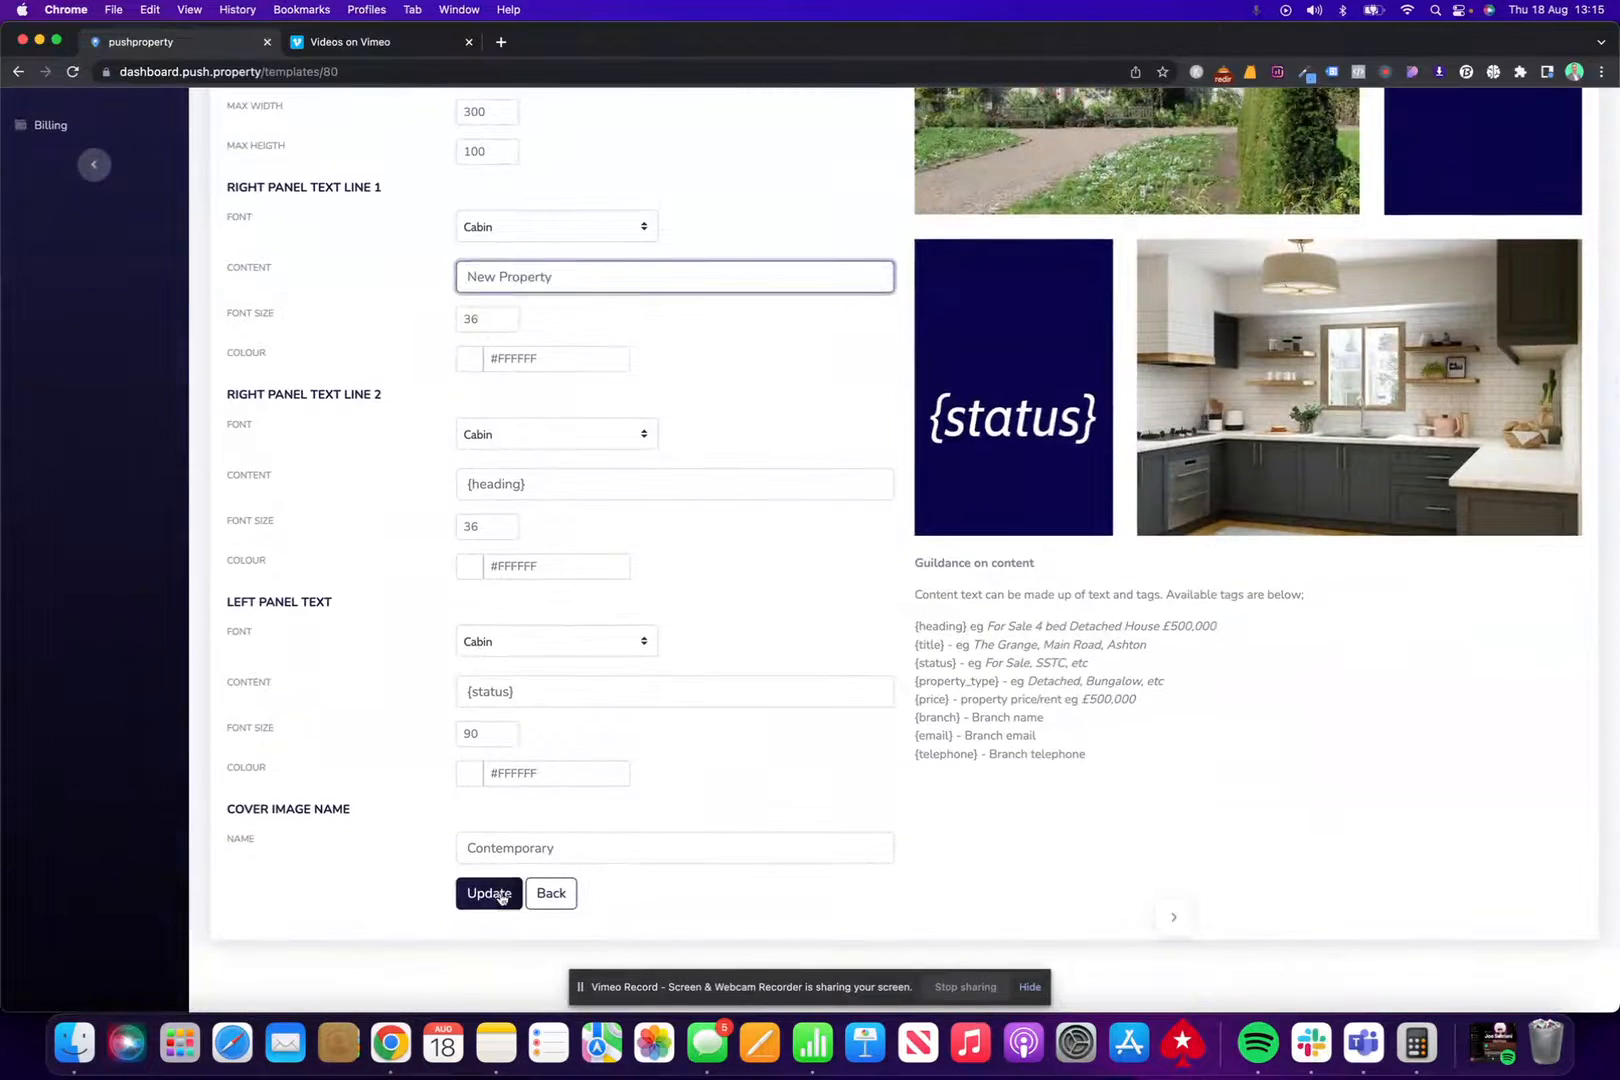
scroll(688, 405, "up", 4)
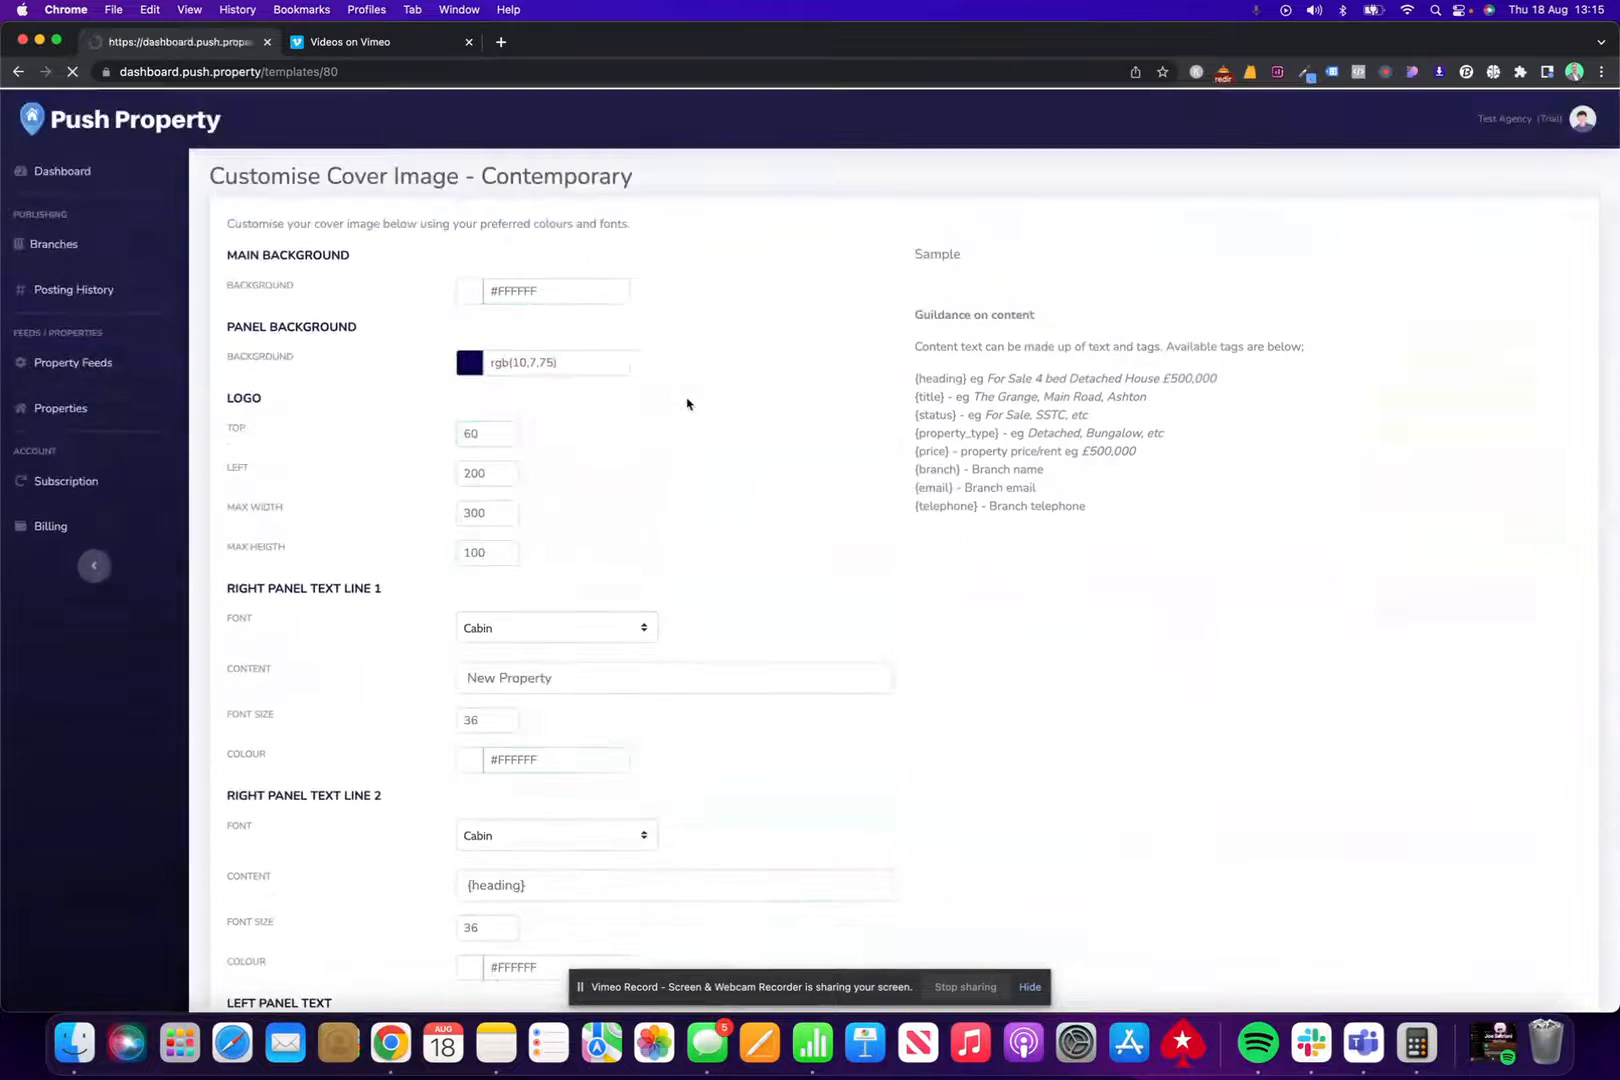
Step: Replace the content of right panel text line 1 with the {title} tag and save the update
scroll(688, 405, "down", 1)
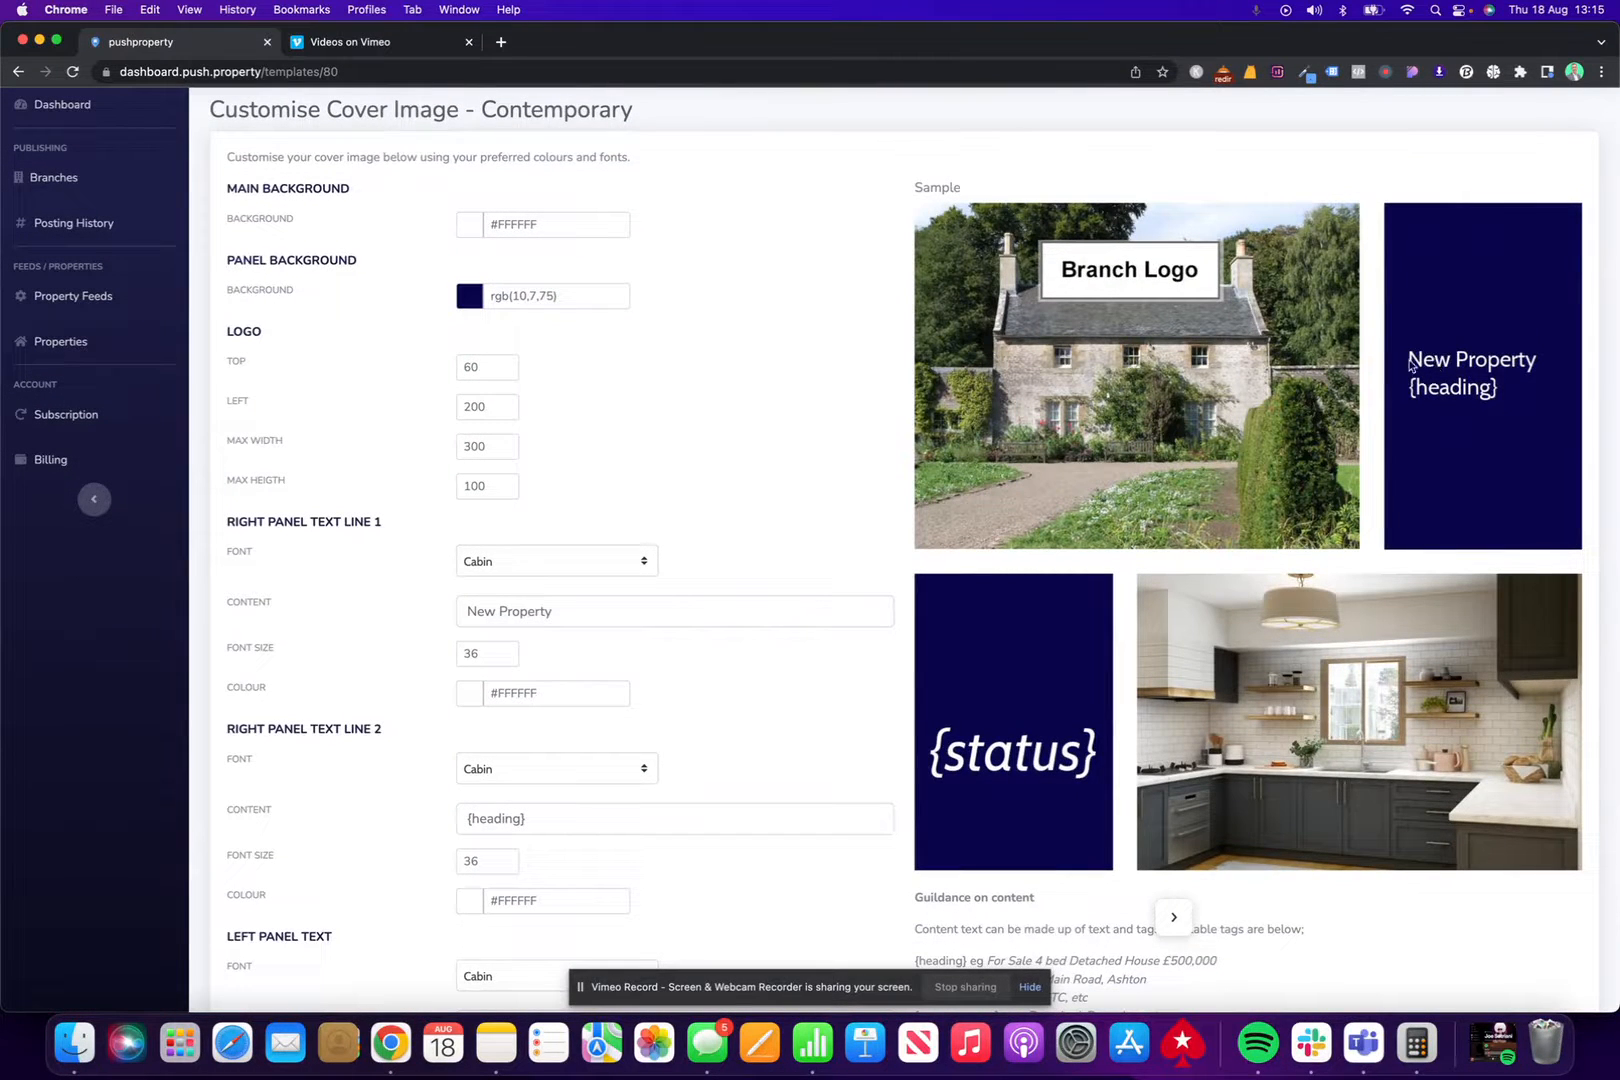
left_click_drag(582, 617, 425, 613)
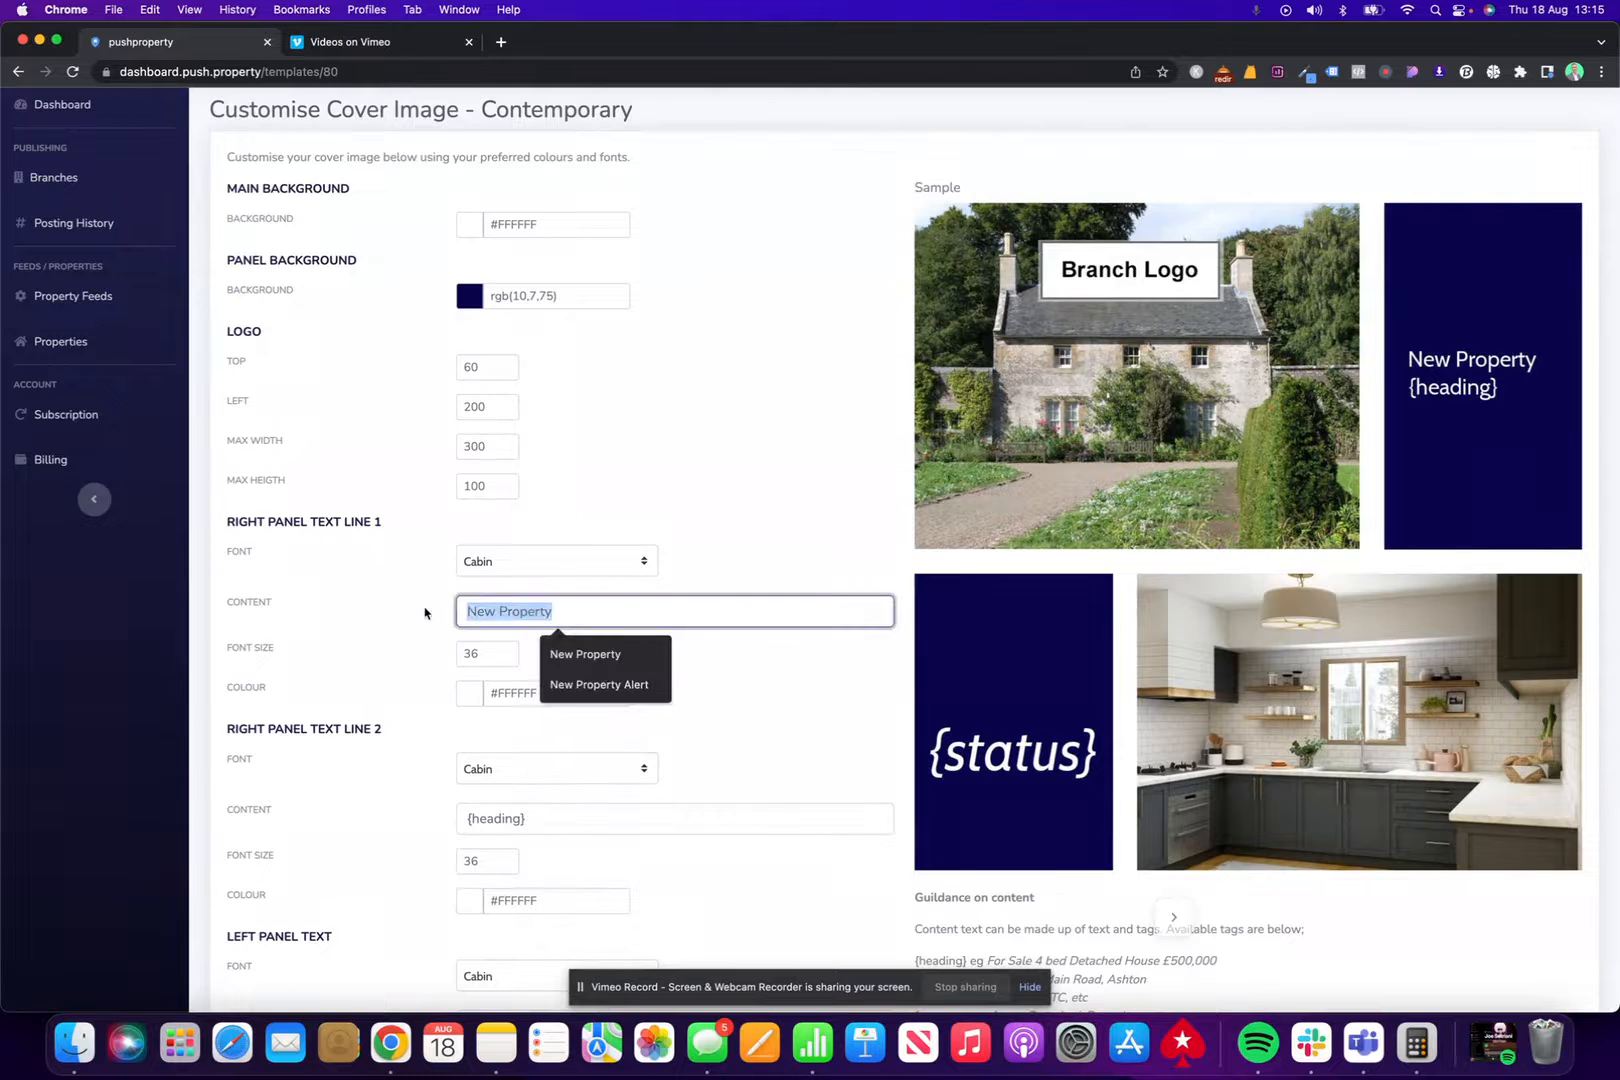
type("{title}")
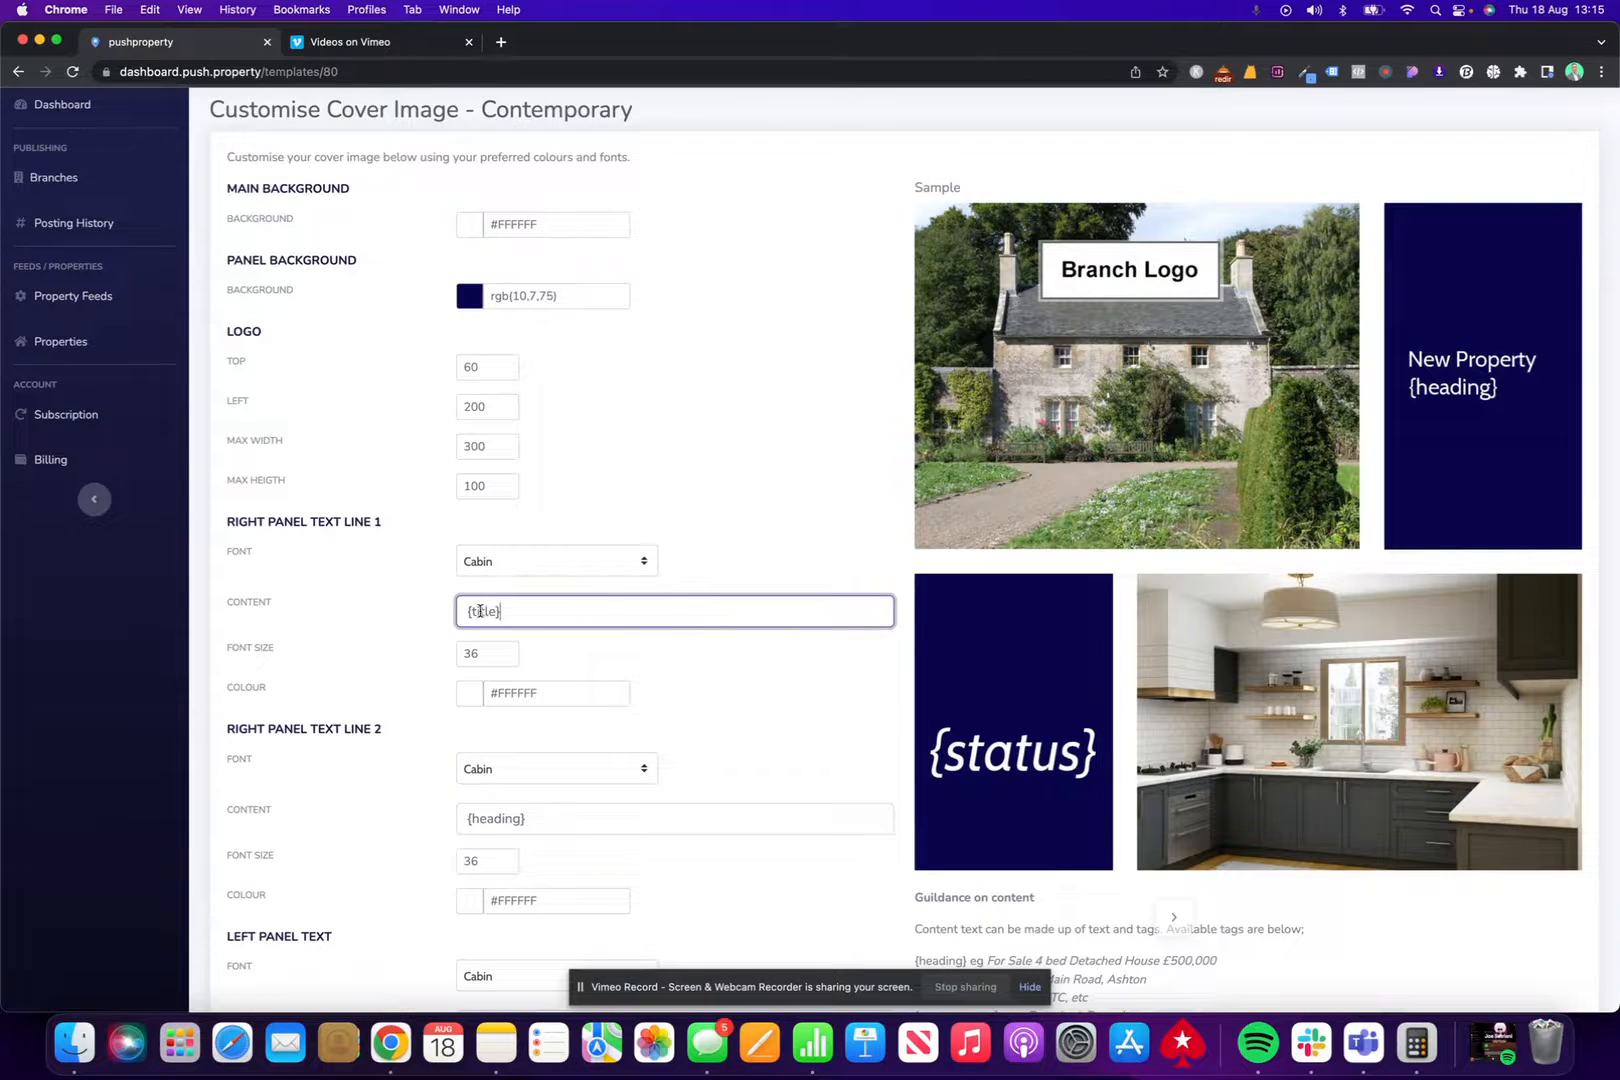
scroll(623, 608, "down", 2)
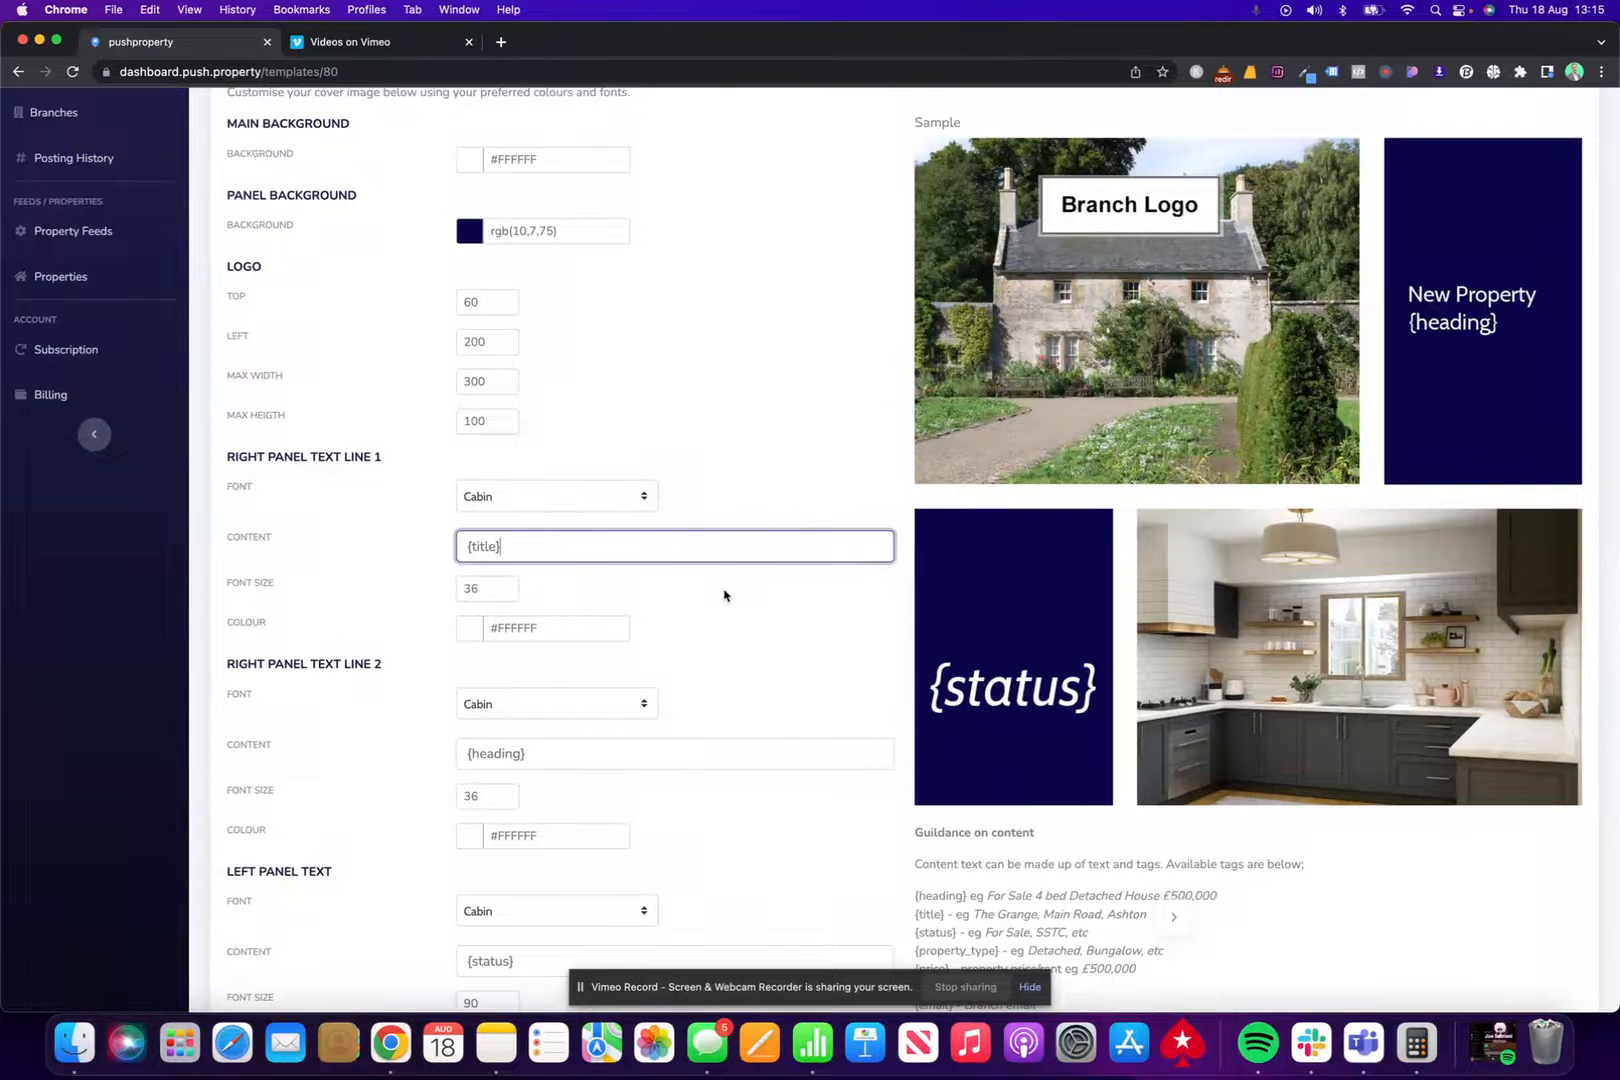
scroll(900, 662, "down", 5)
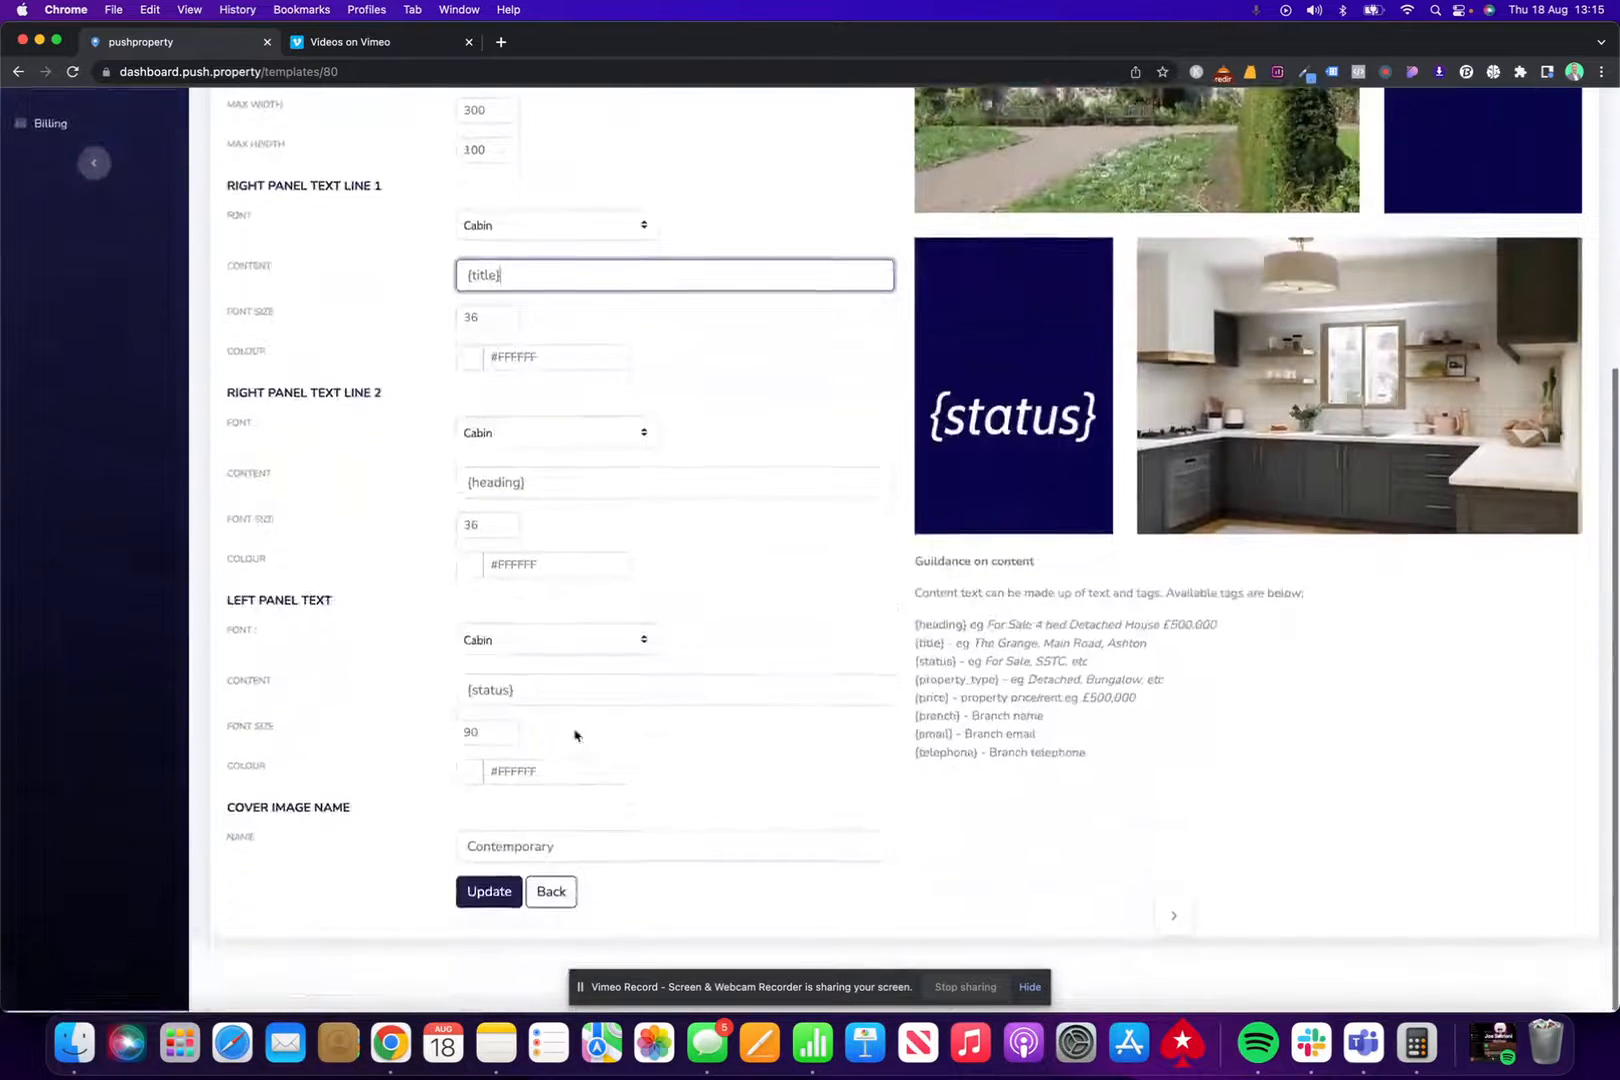
left_click(468, 902)
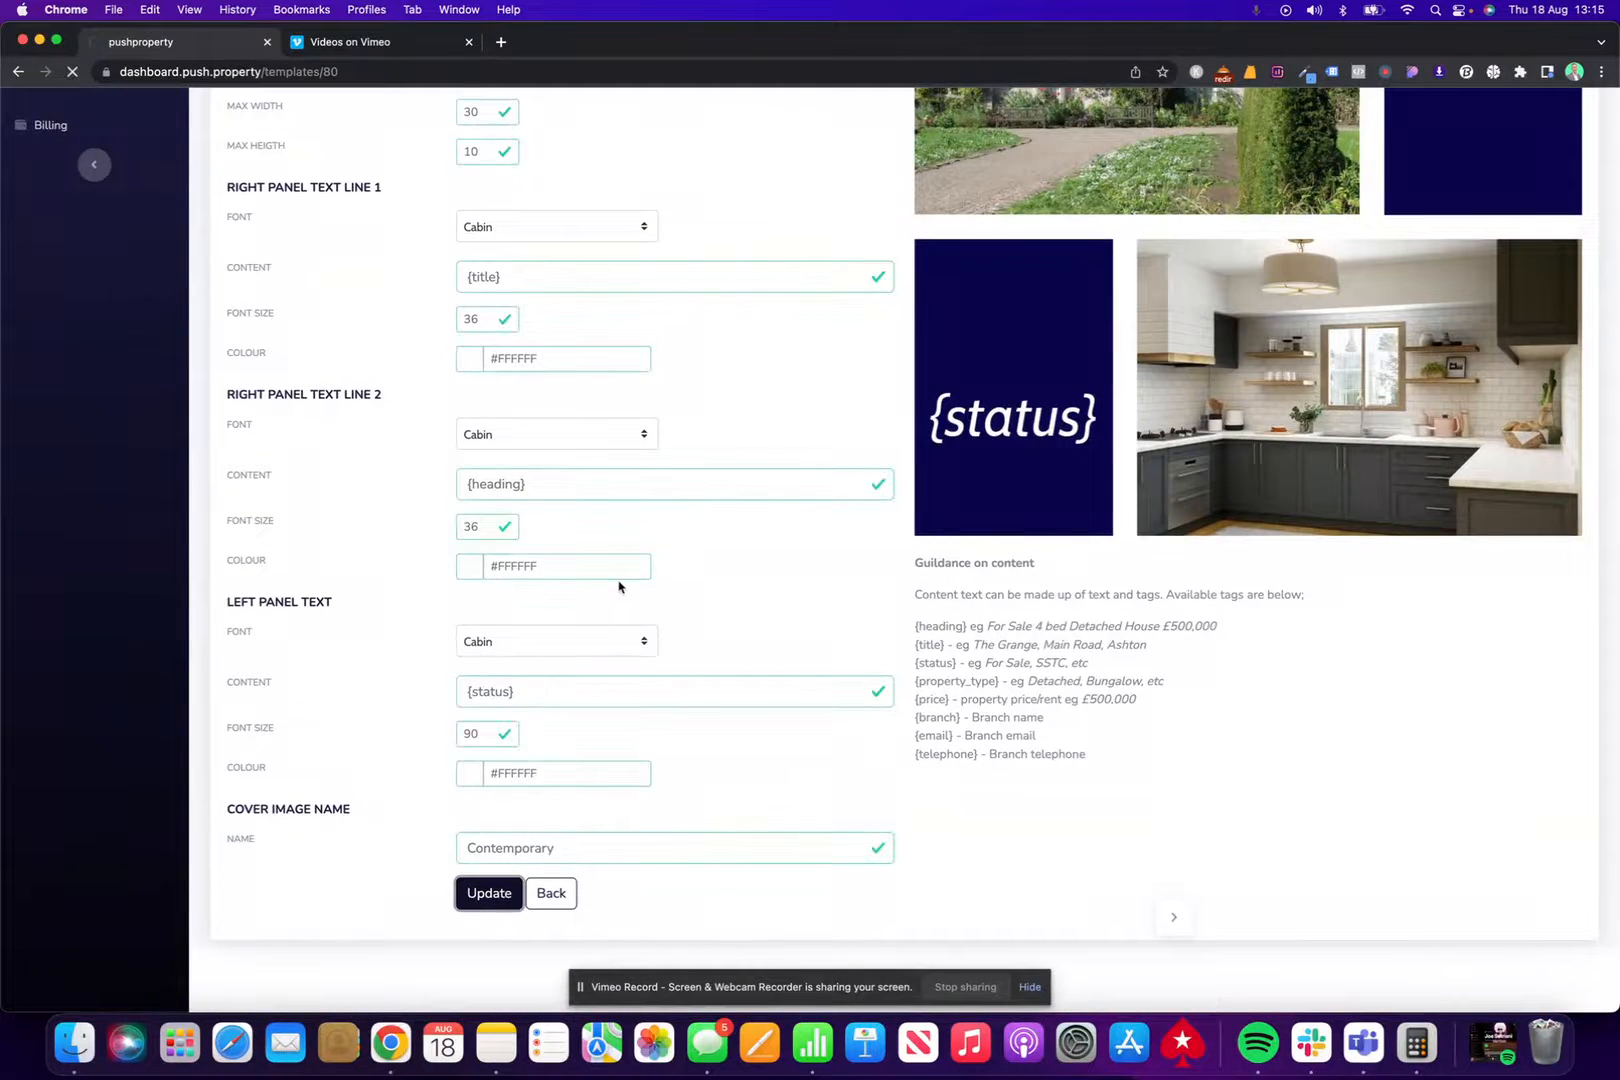
Step: Examine the cover image sample, the content of each text line and the guidance on available tags
scroll(618, 582, "down", 3)
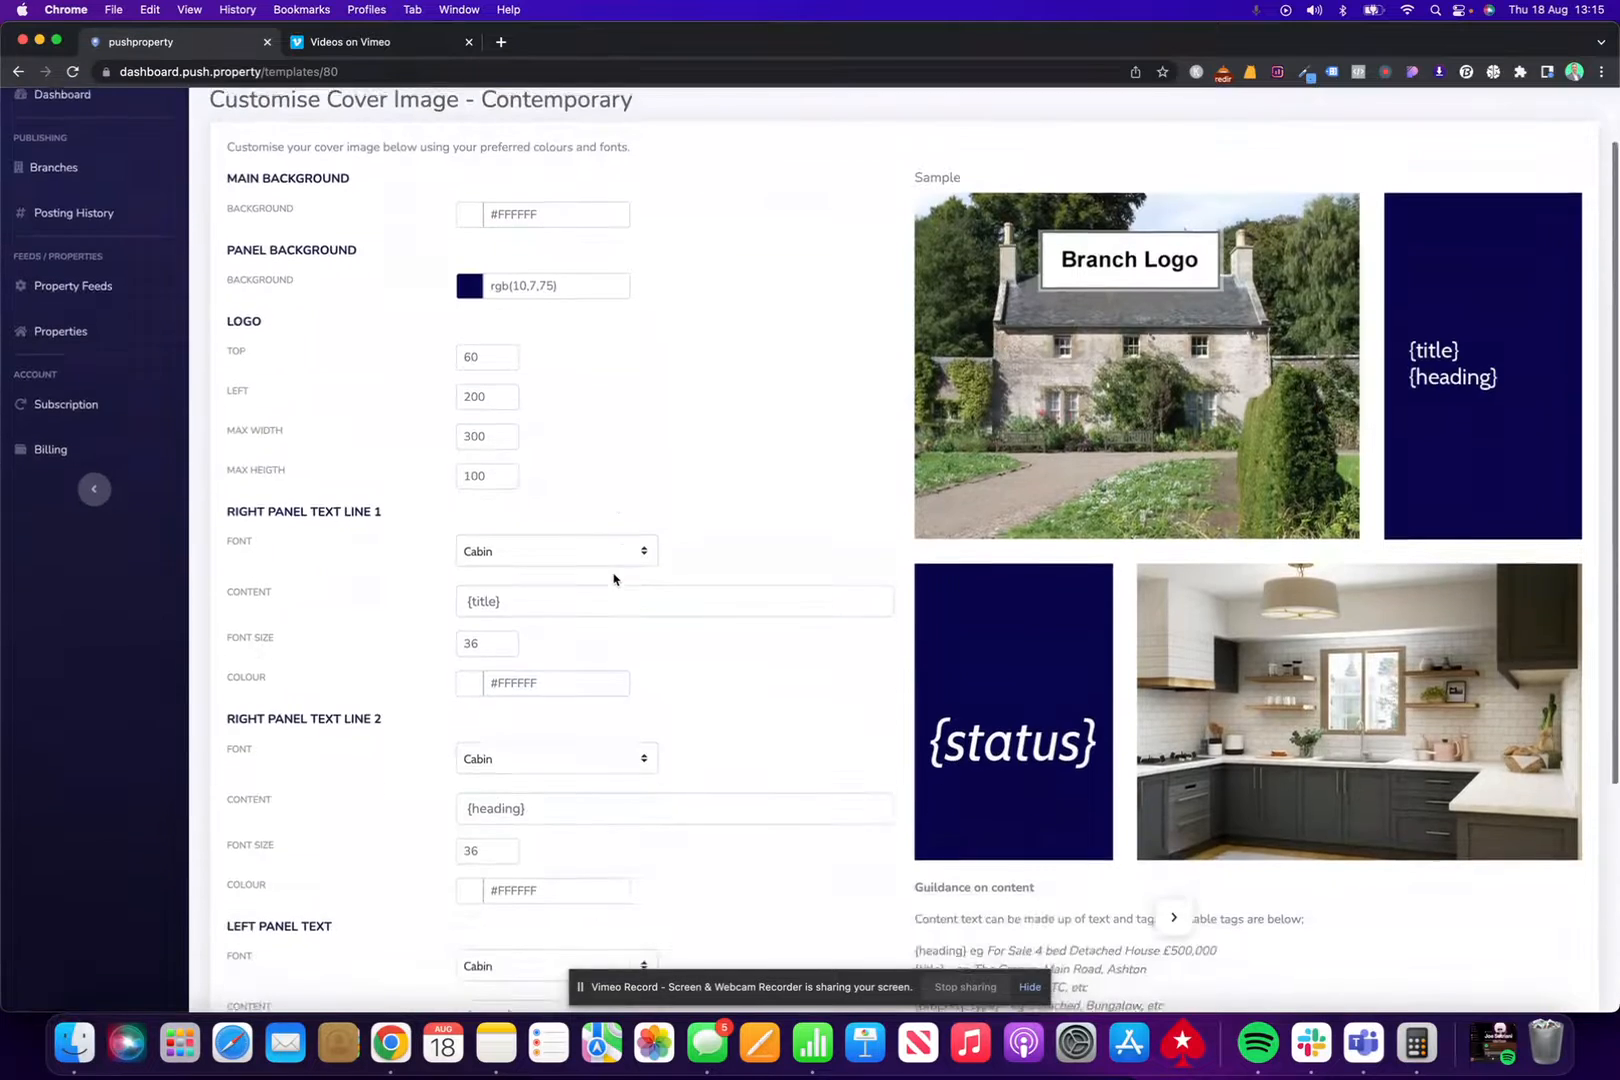
scroll(614, 579, "down", 4)
scroll(615, 573, "up", 4)
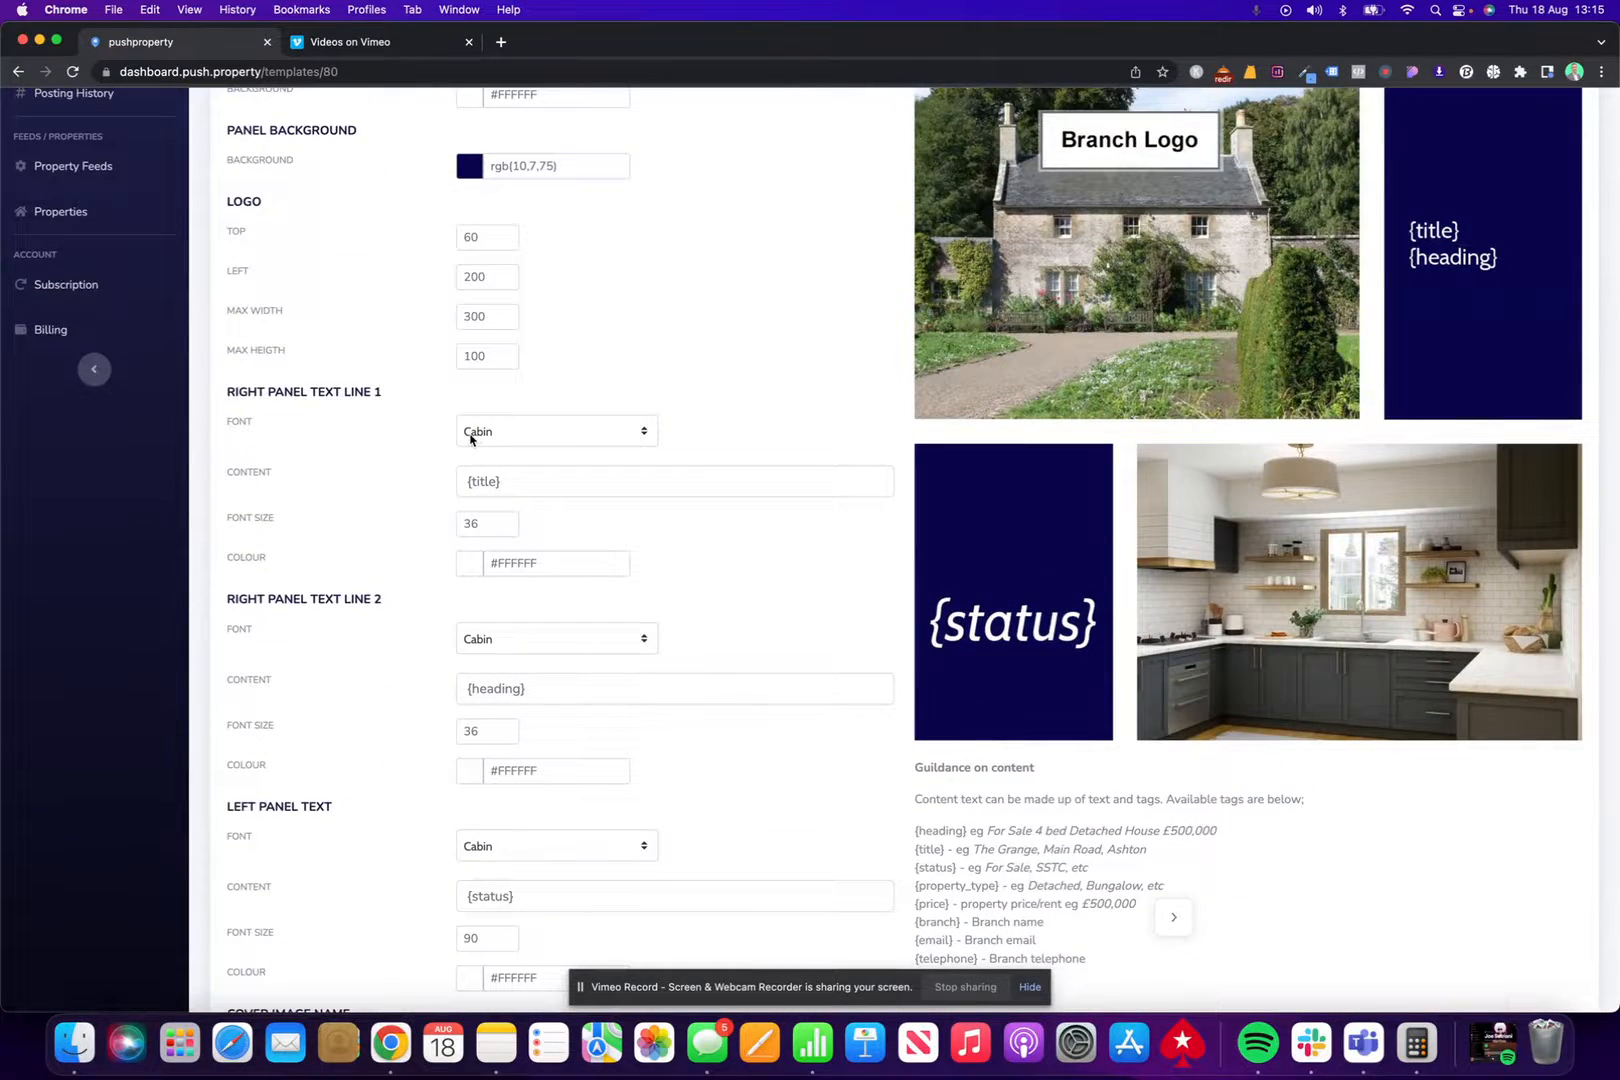
left_click(536, 479)
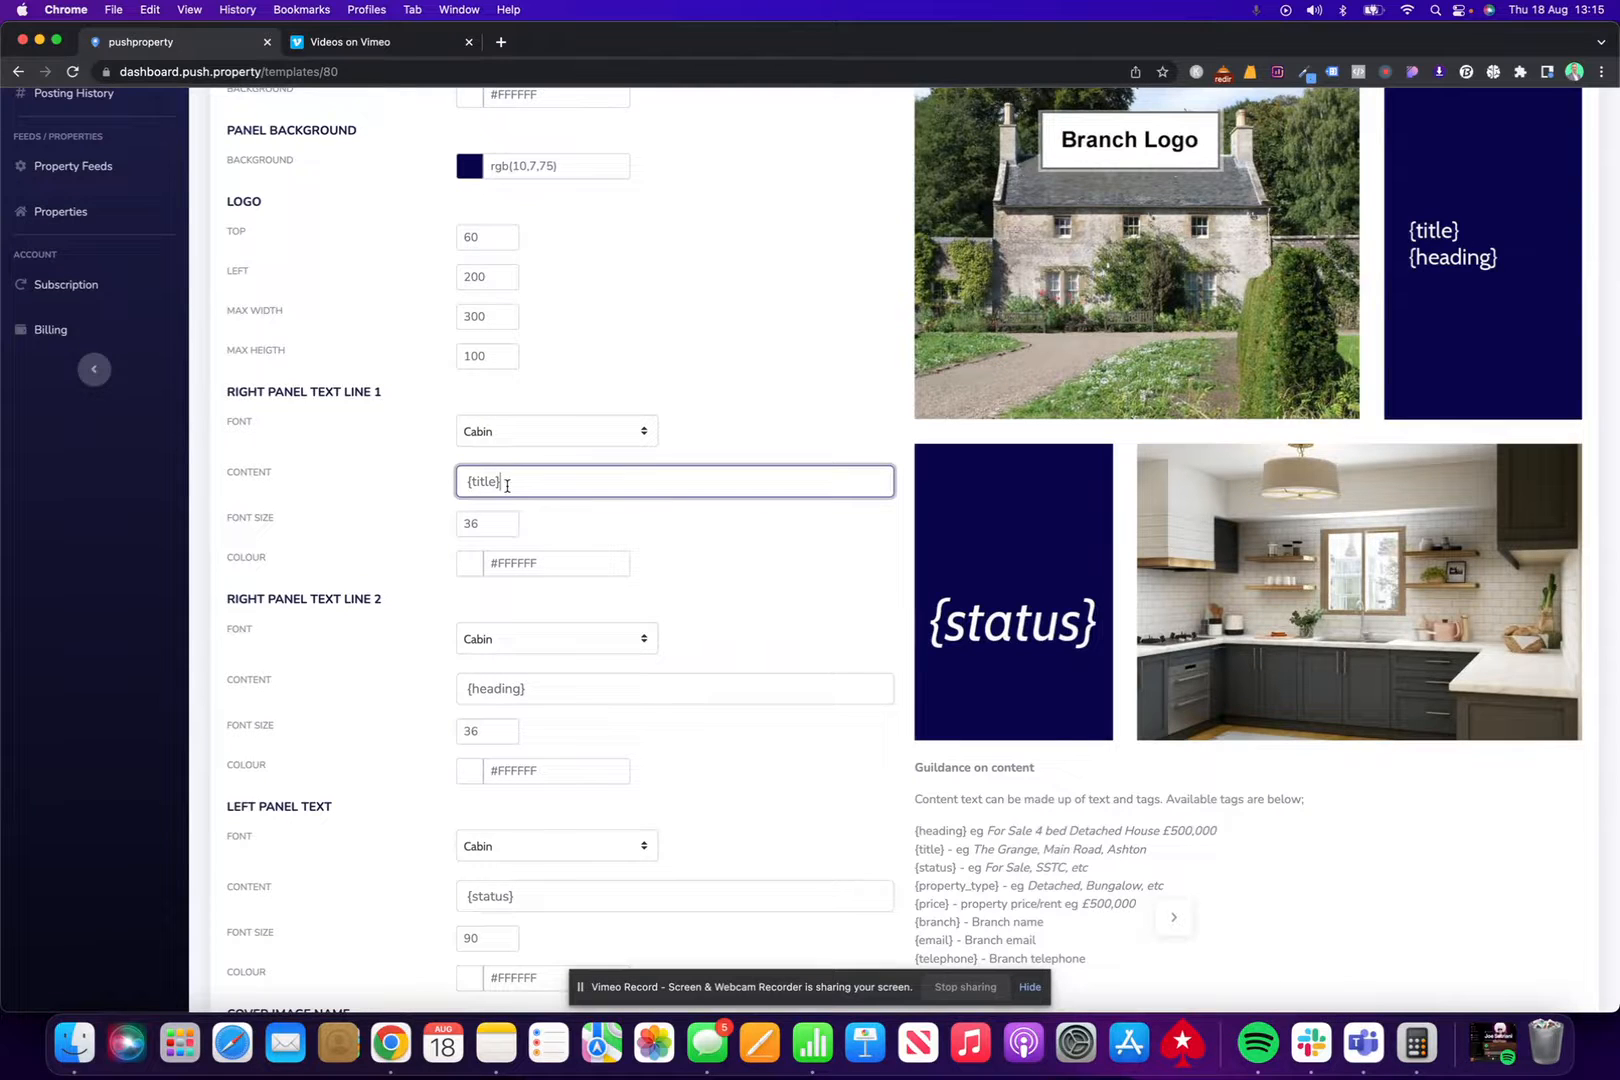
scroll(745, 676, "down", 3)
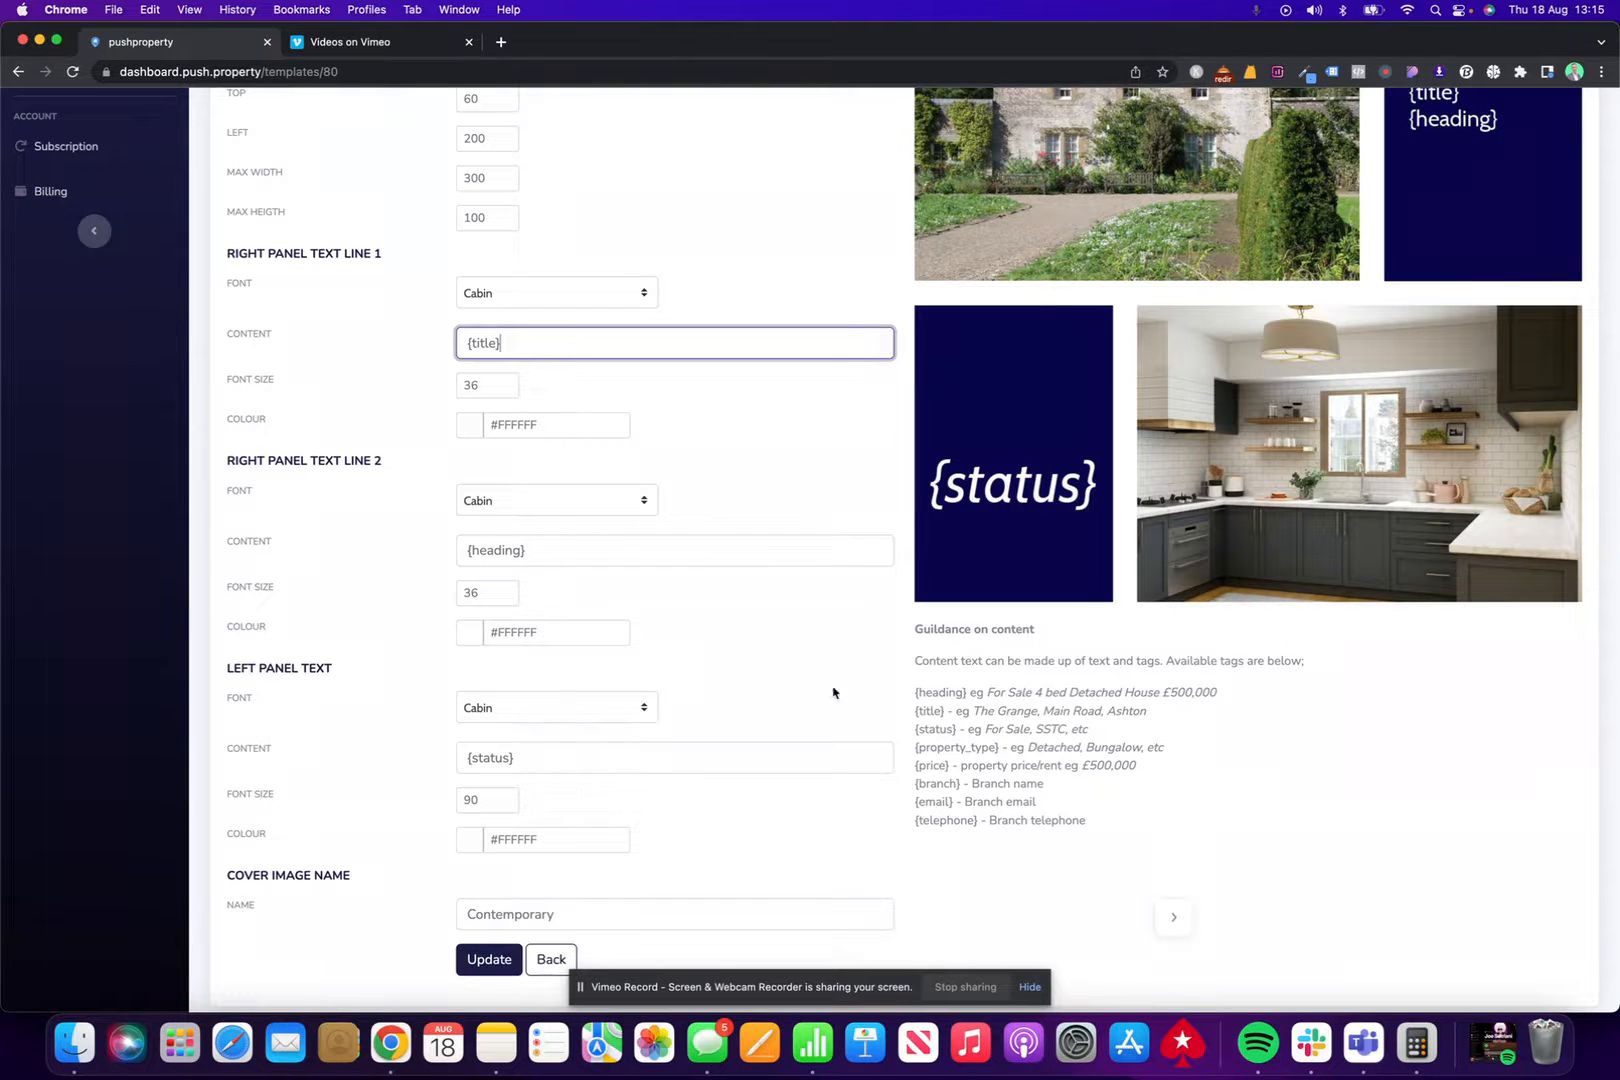
scroll(745, 600, "down", 1)
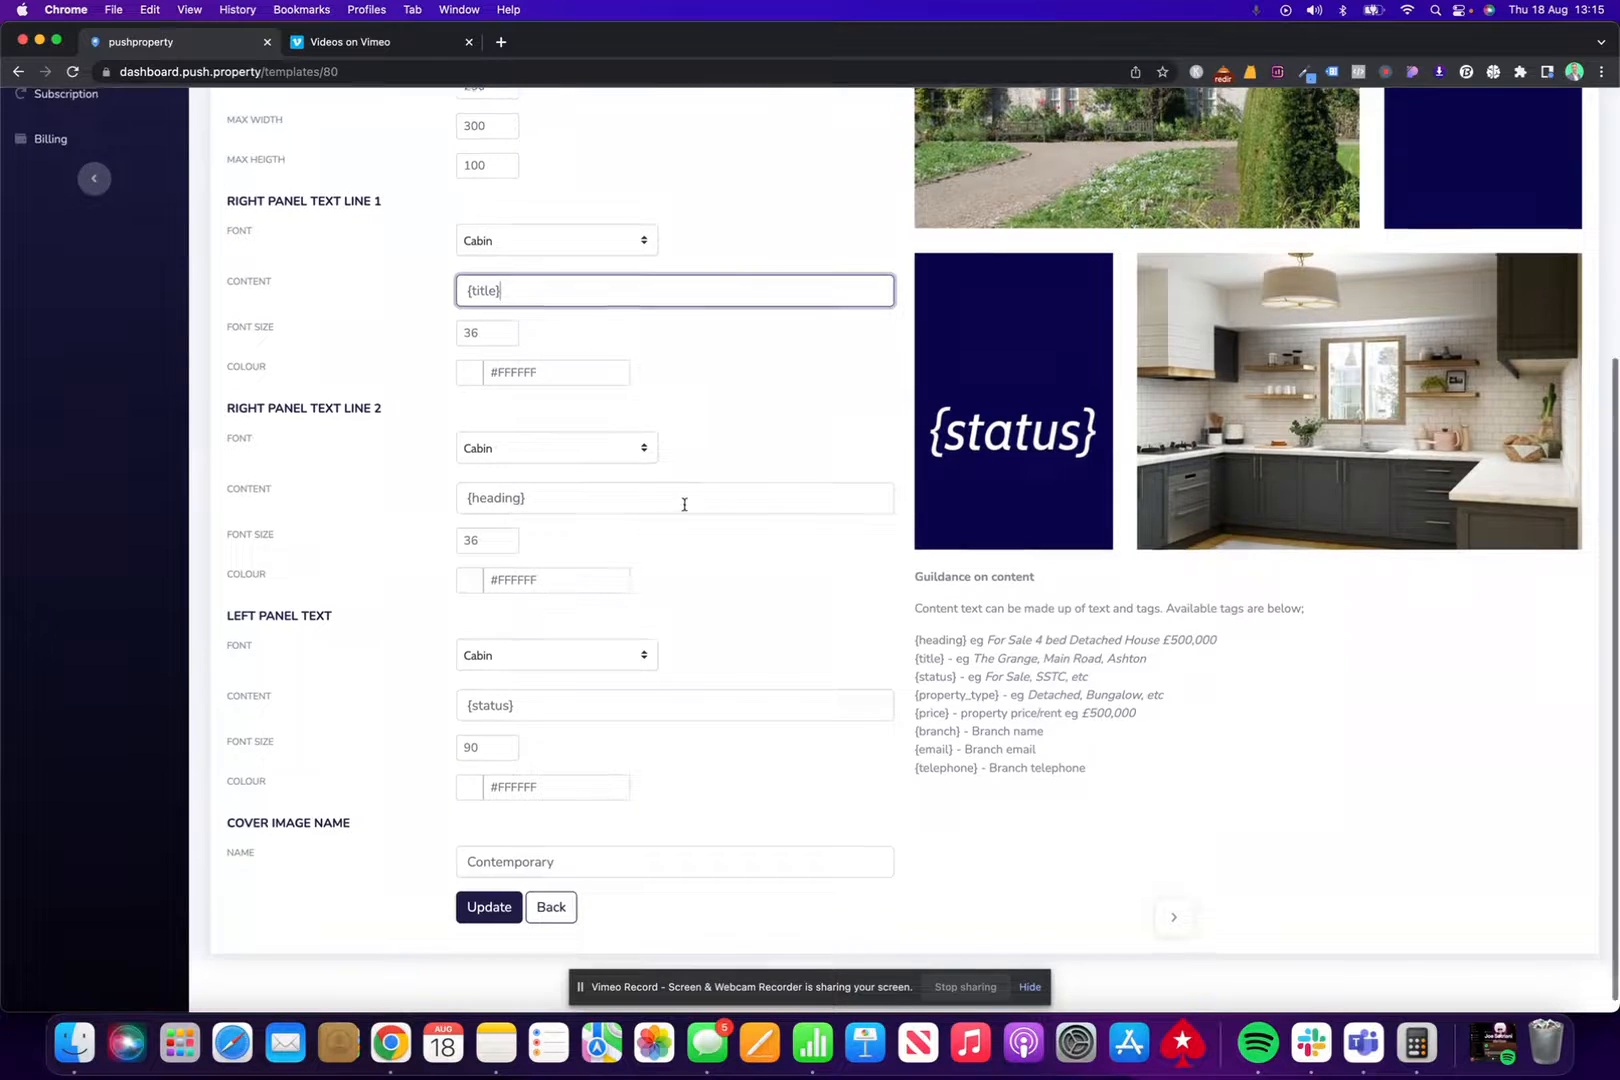
scroll(685, 505, "up", 7)
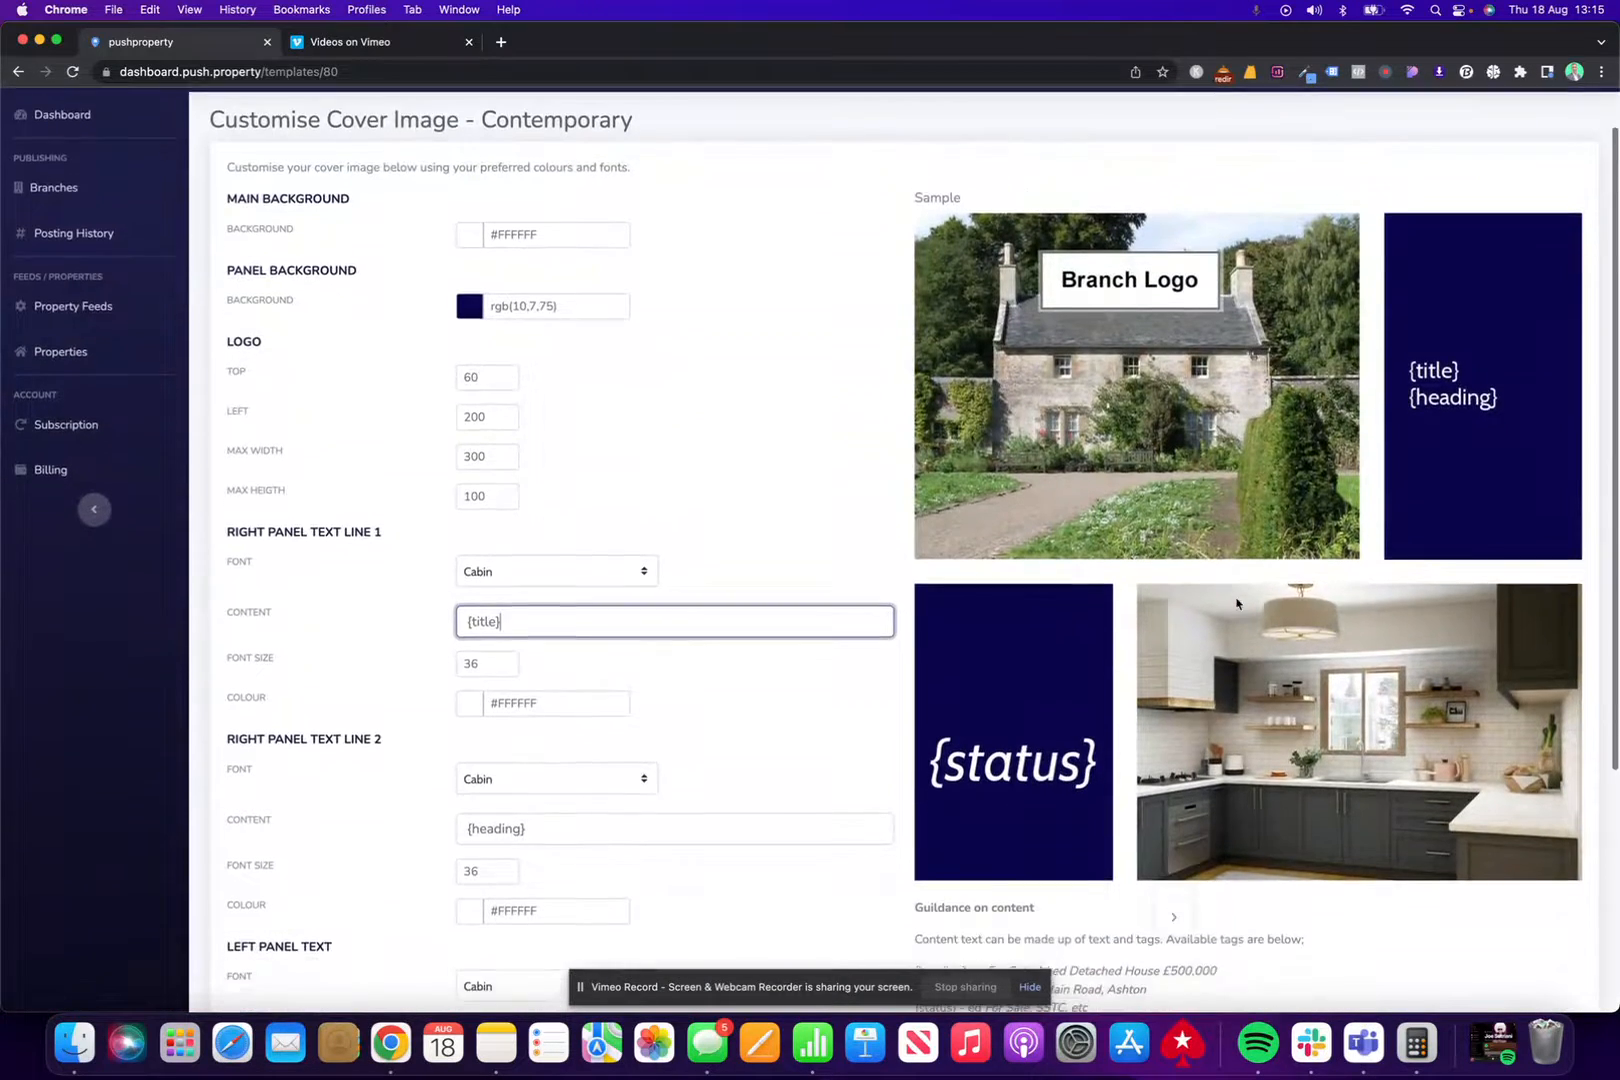
scroll(1283, 603, "down", 8)
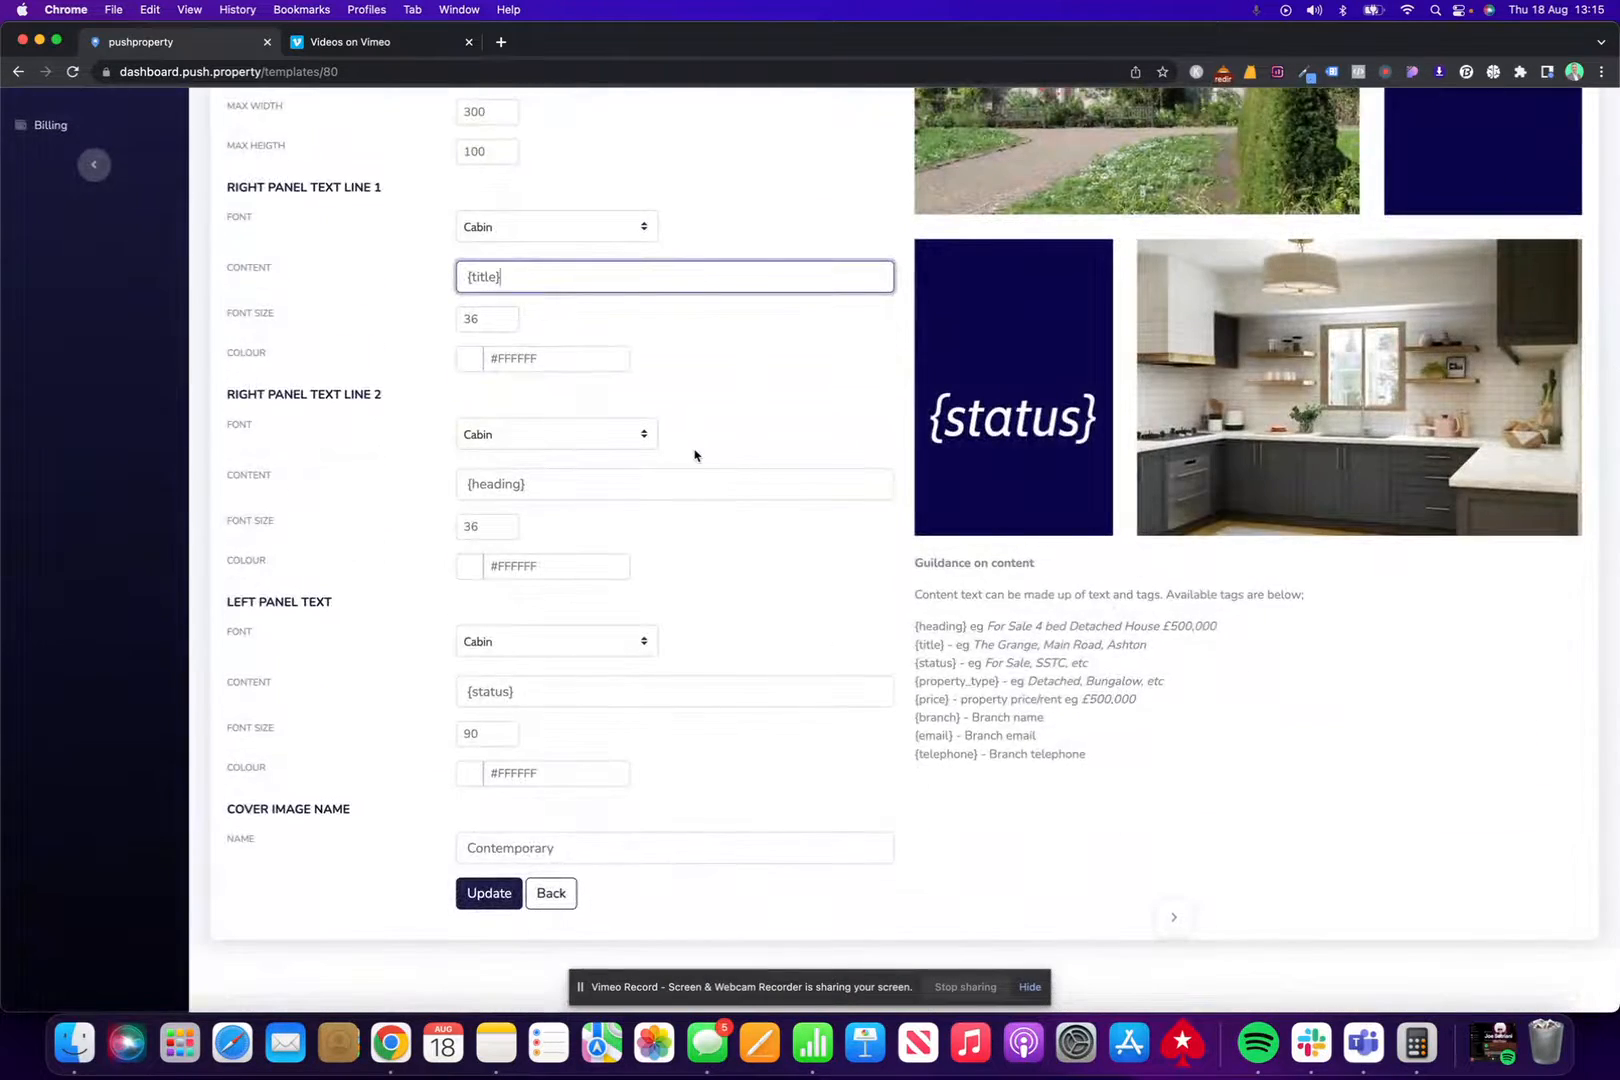
Step: Return to the publishing template and preview the post as it will look on Instagram
left_click(551, 893)
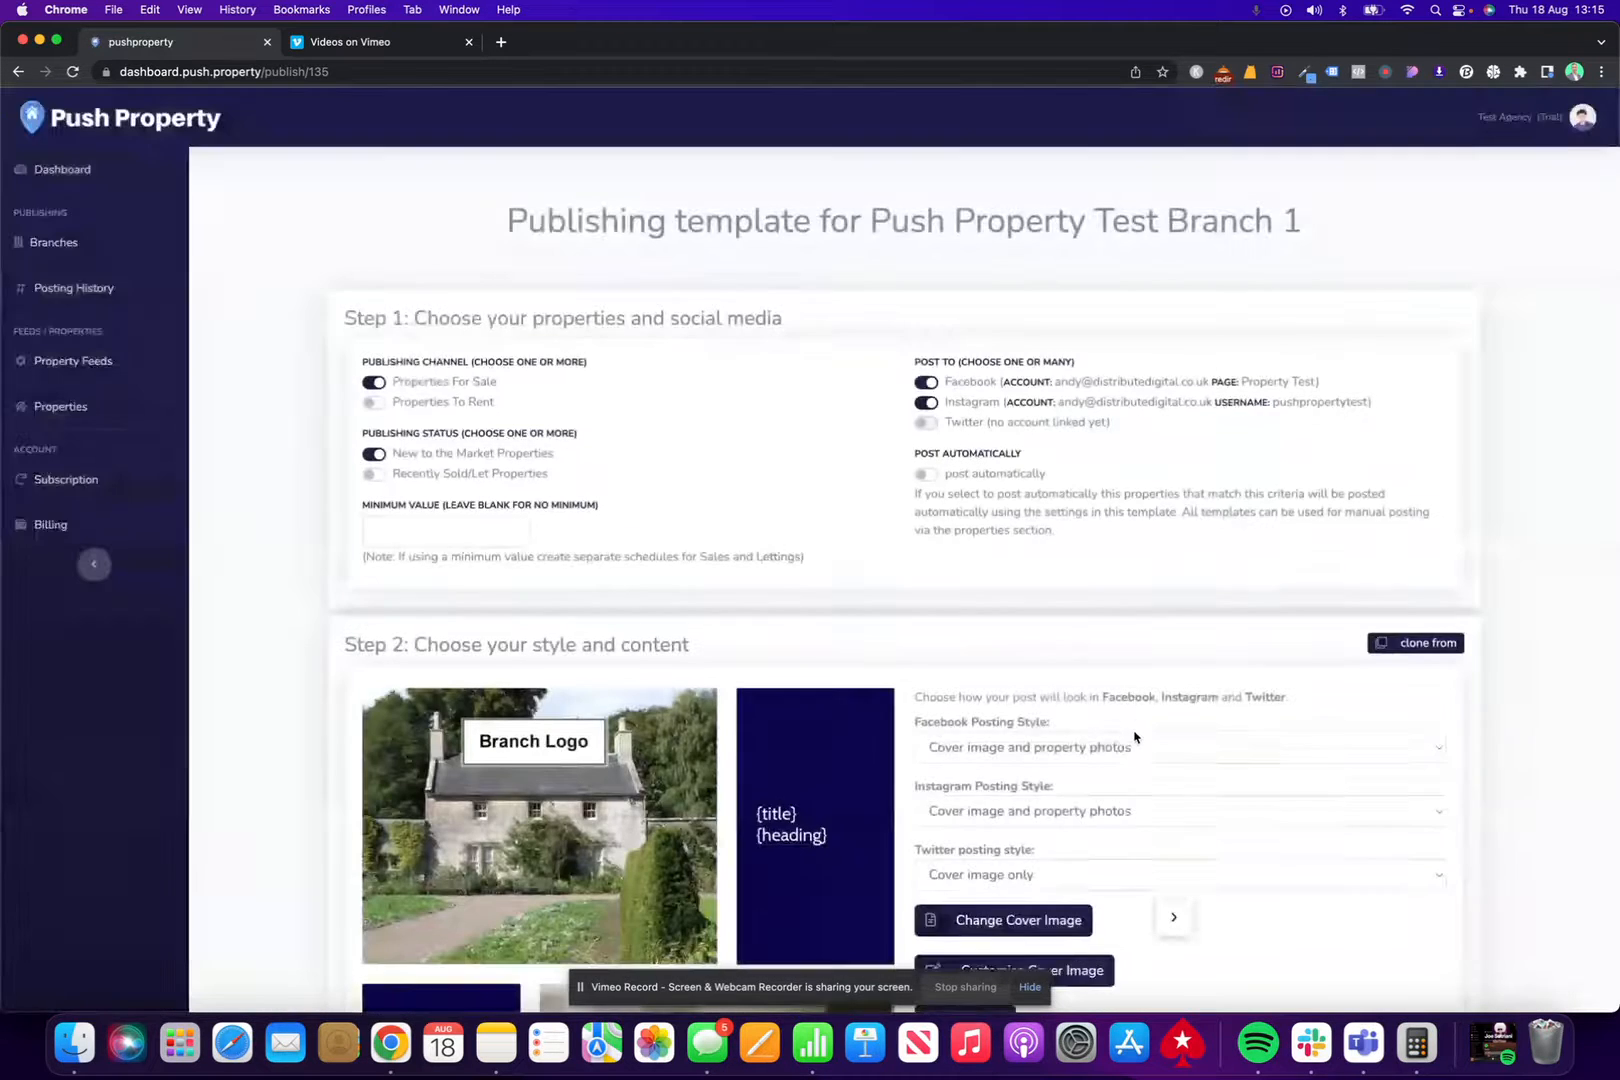
scroll(1125, 730, "down", 2)
scroll(1134, 737, "down", 5)
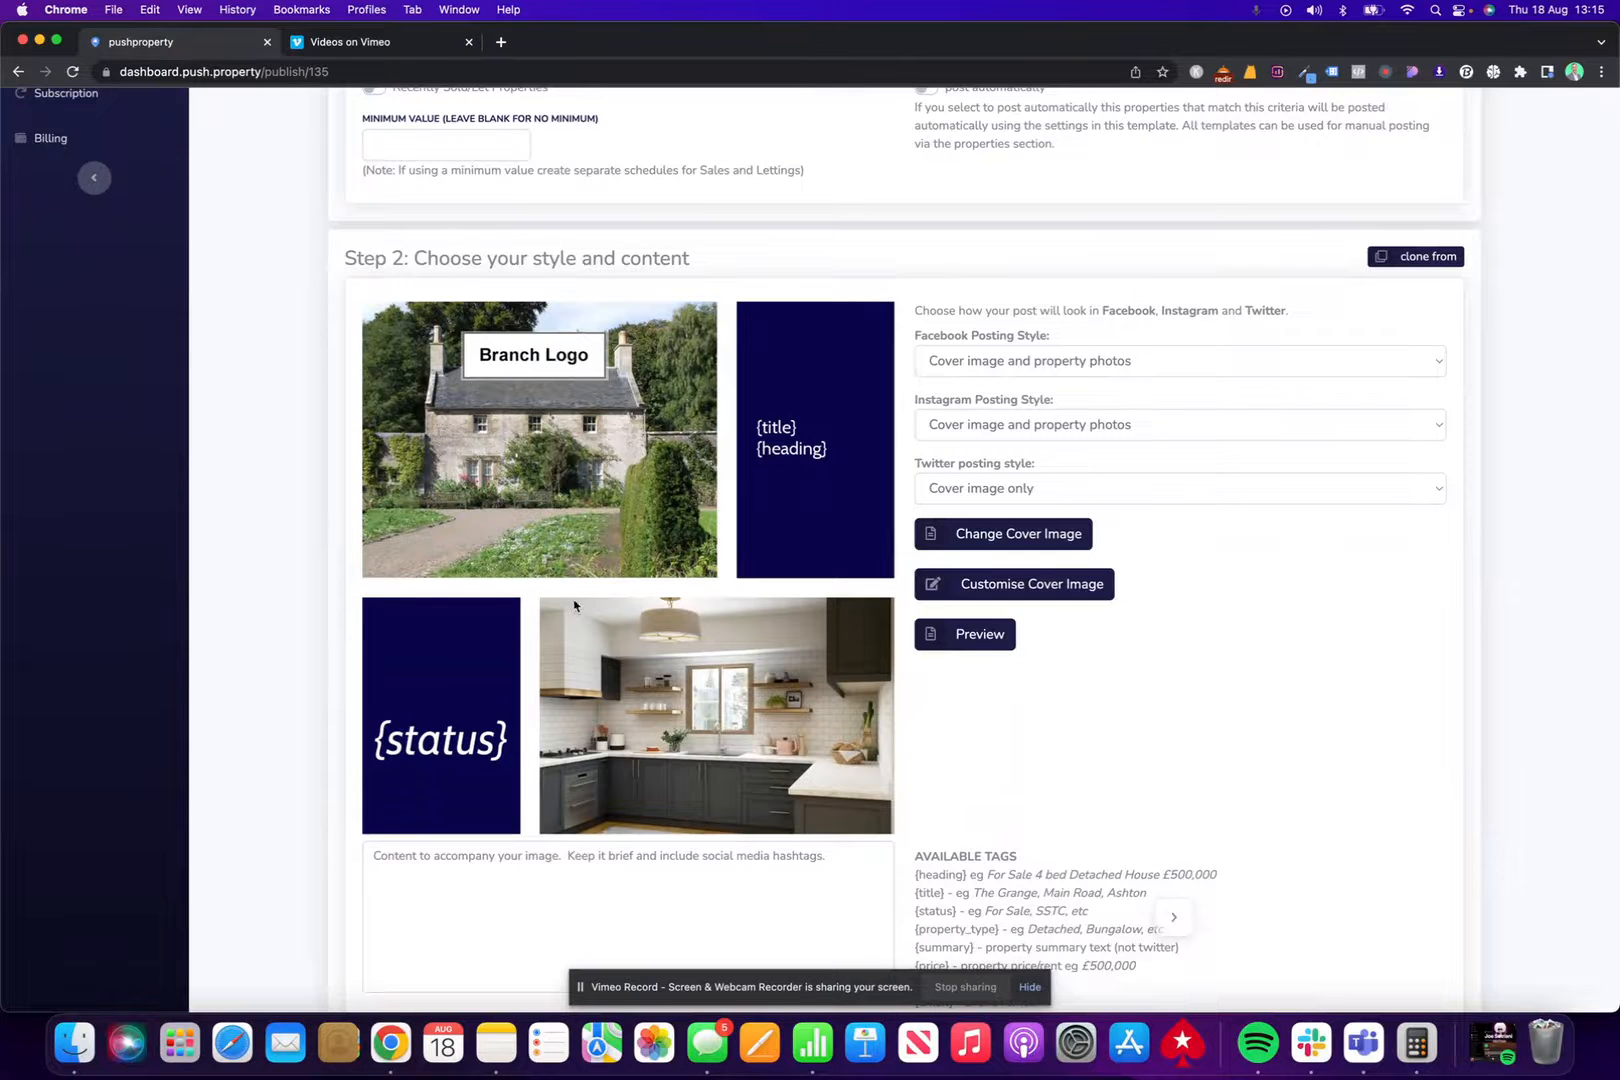
left_click(965, 640)
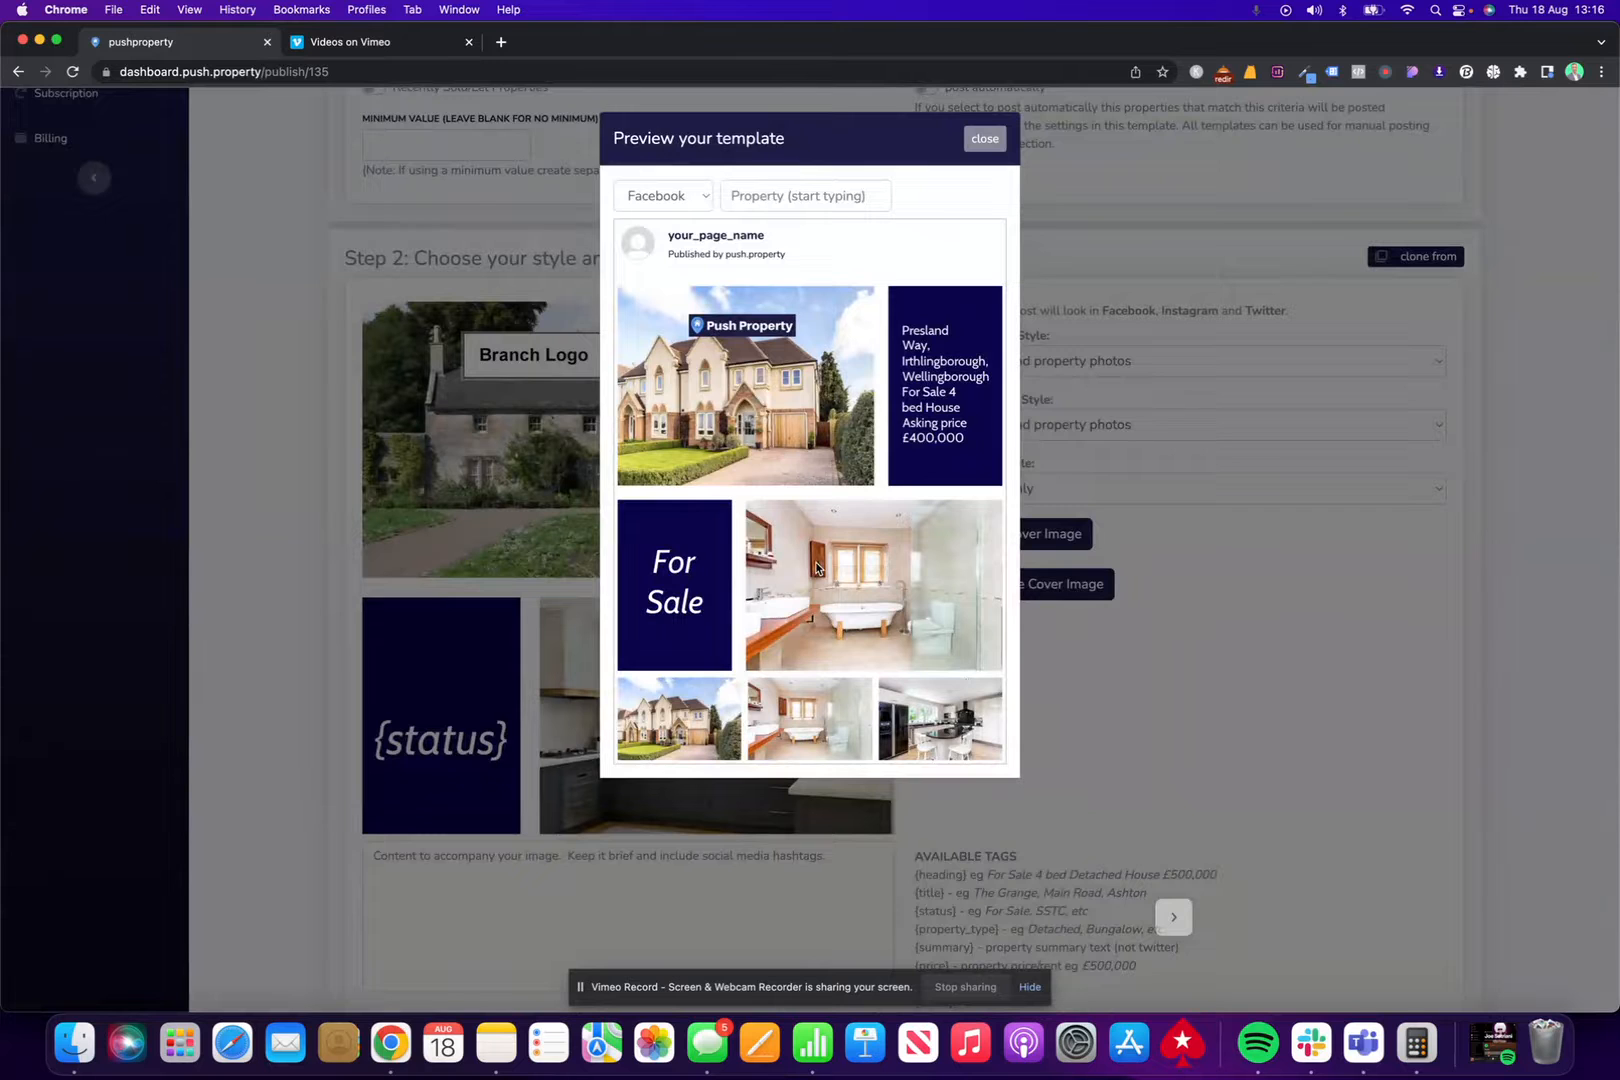
left_click(678, 200)
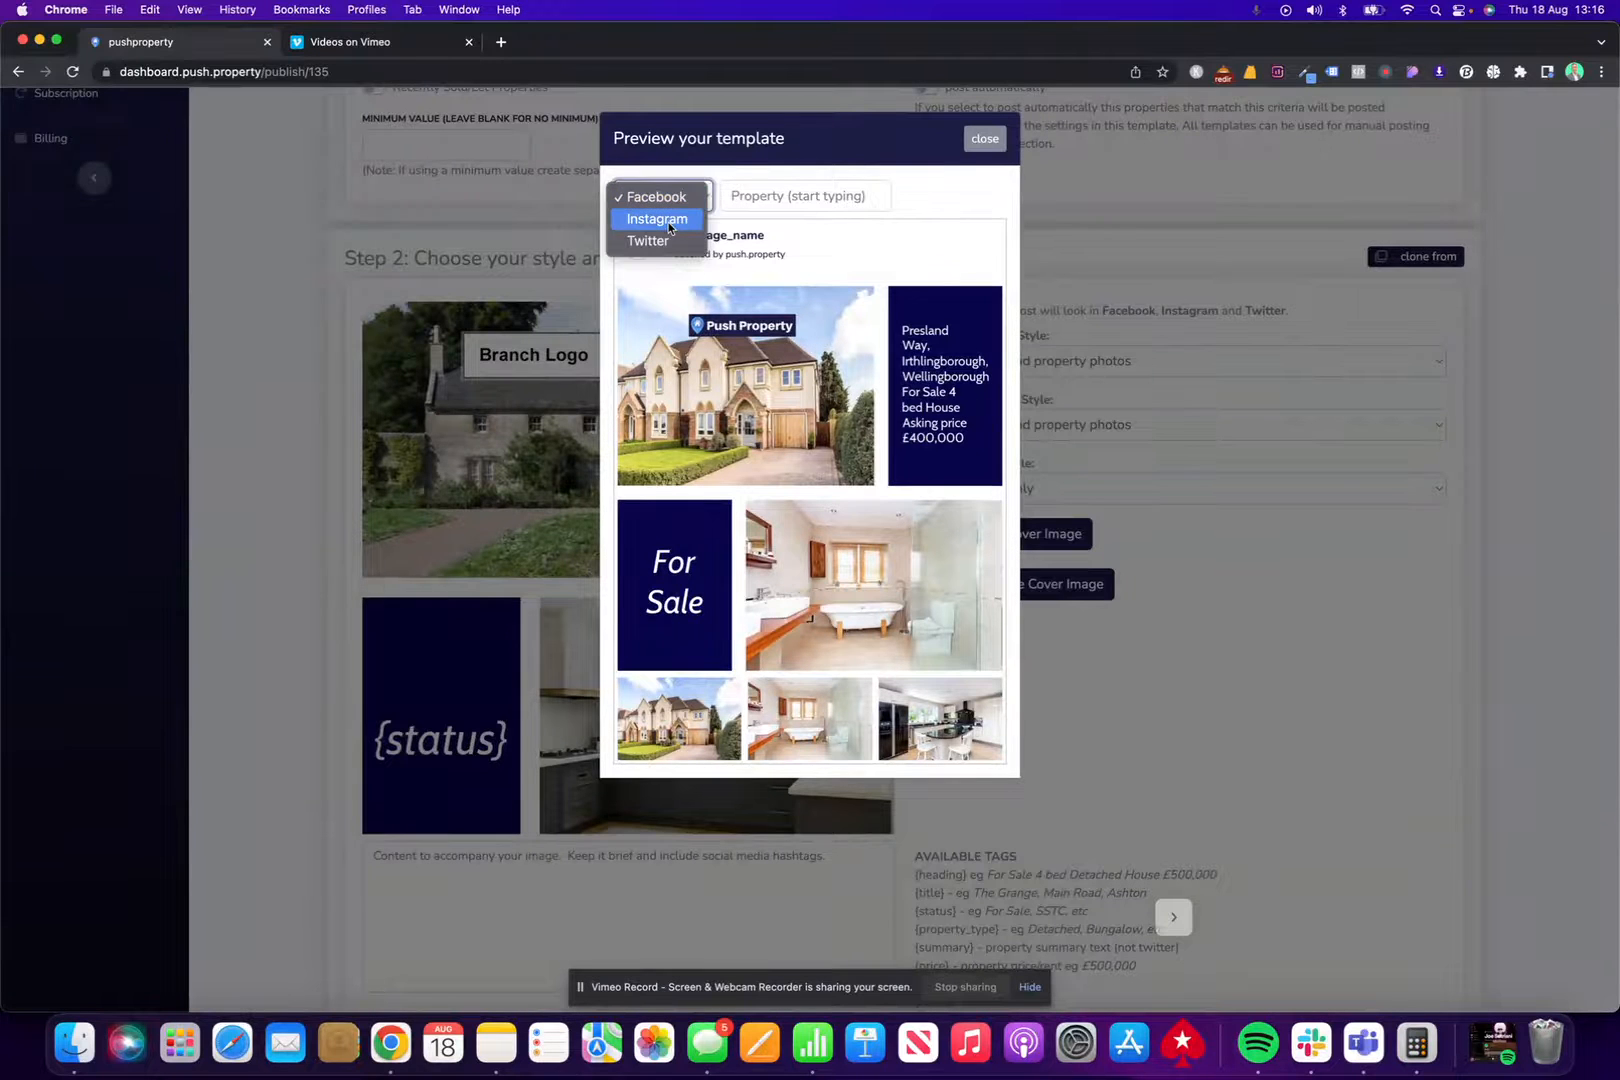
left_click(669, 220)
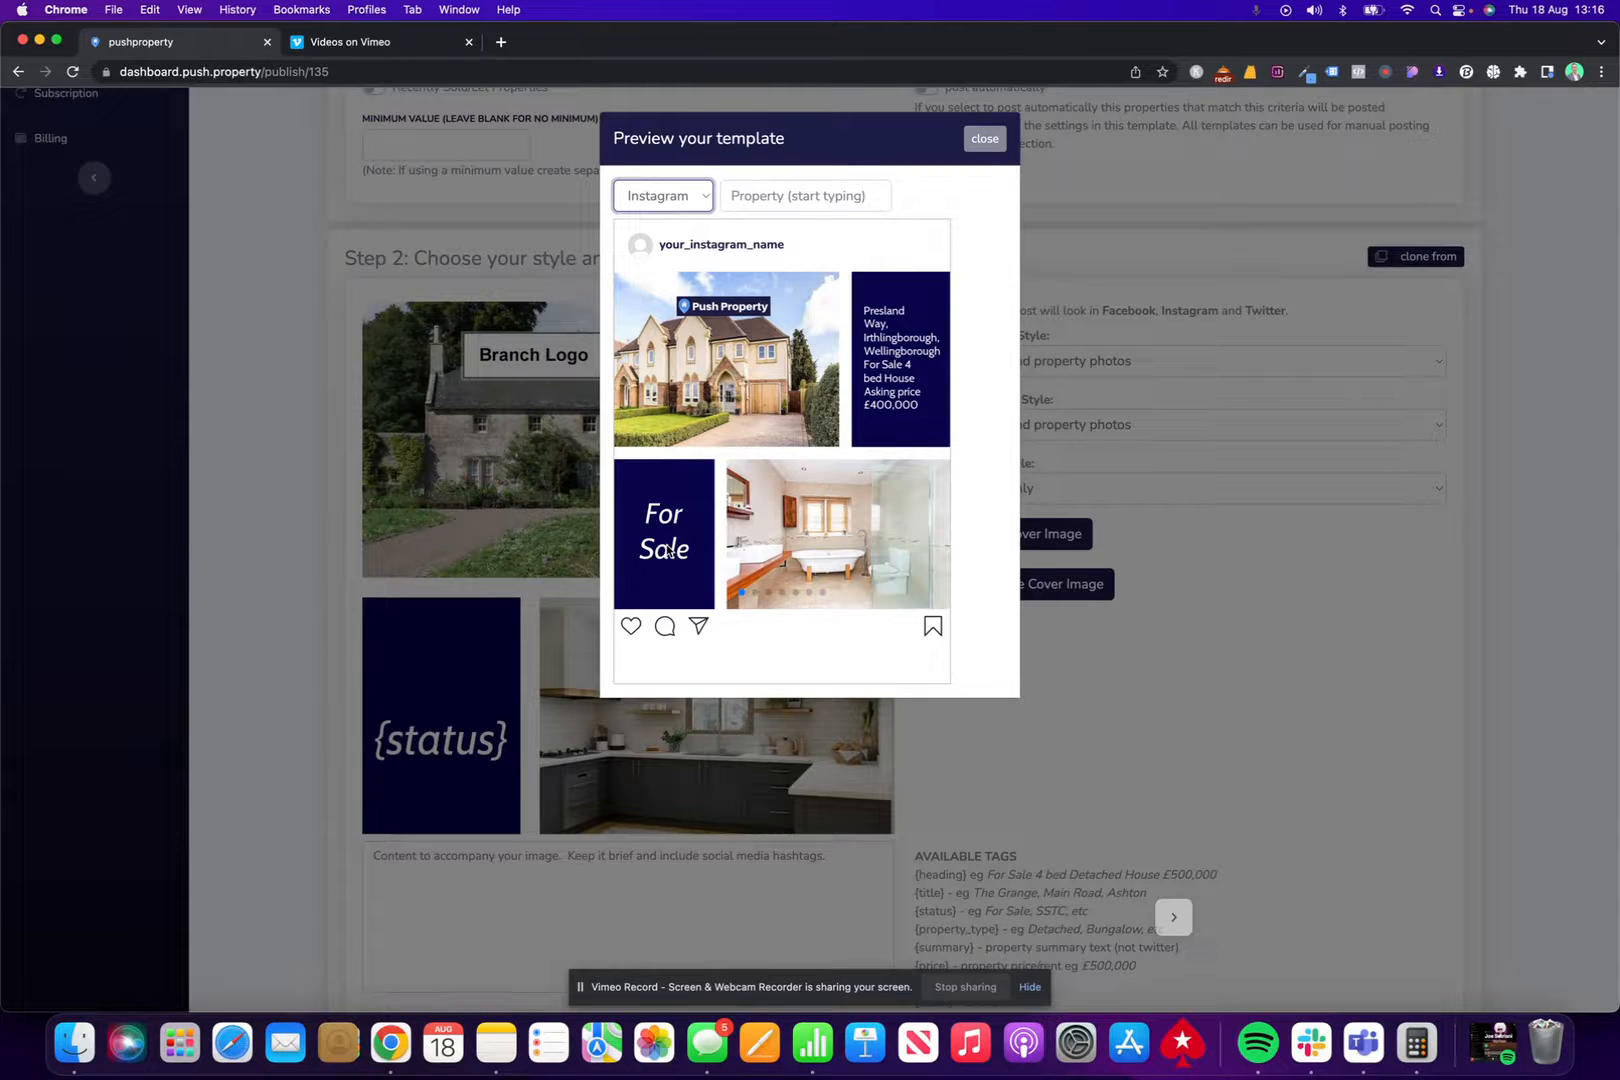
Step: Switch the preview to Facebook and show it with the first property suggested for "s"
left_click(689, 203)
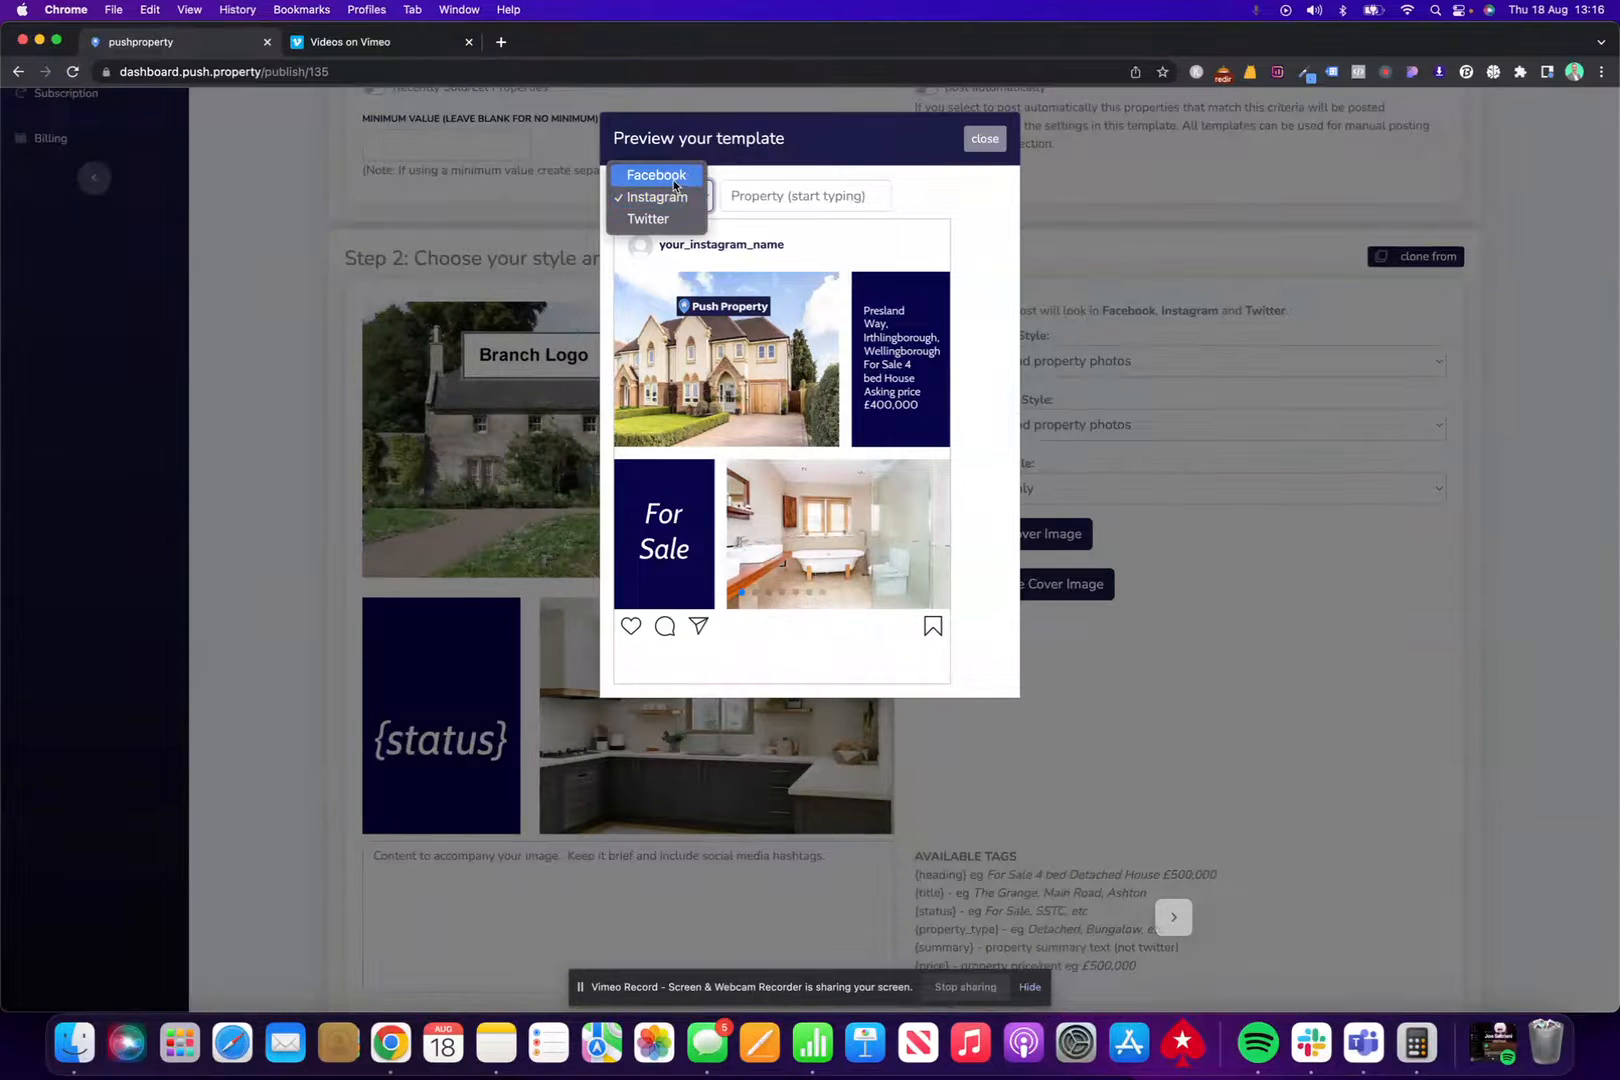
left_click(674, 185)
left_click(792, 195)
type("s")
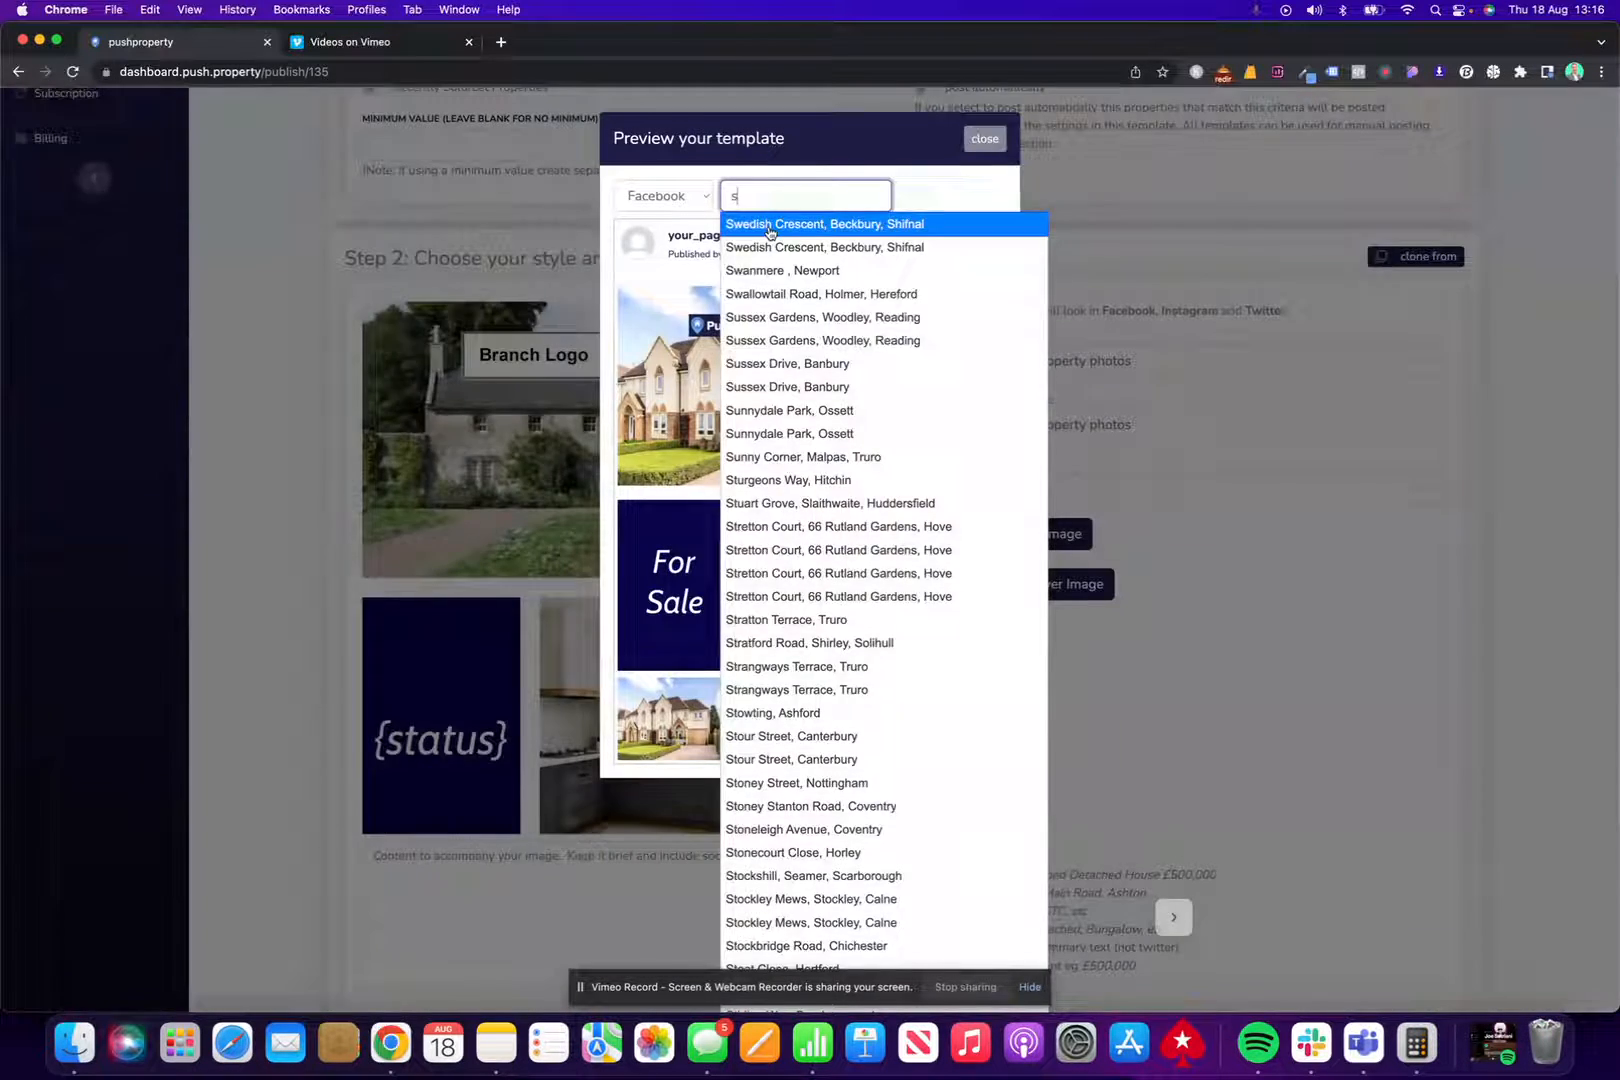
left_click(769, 232)
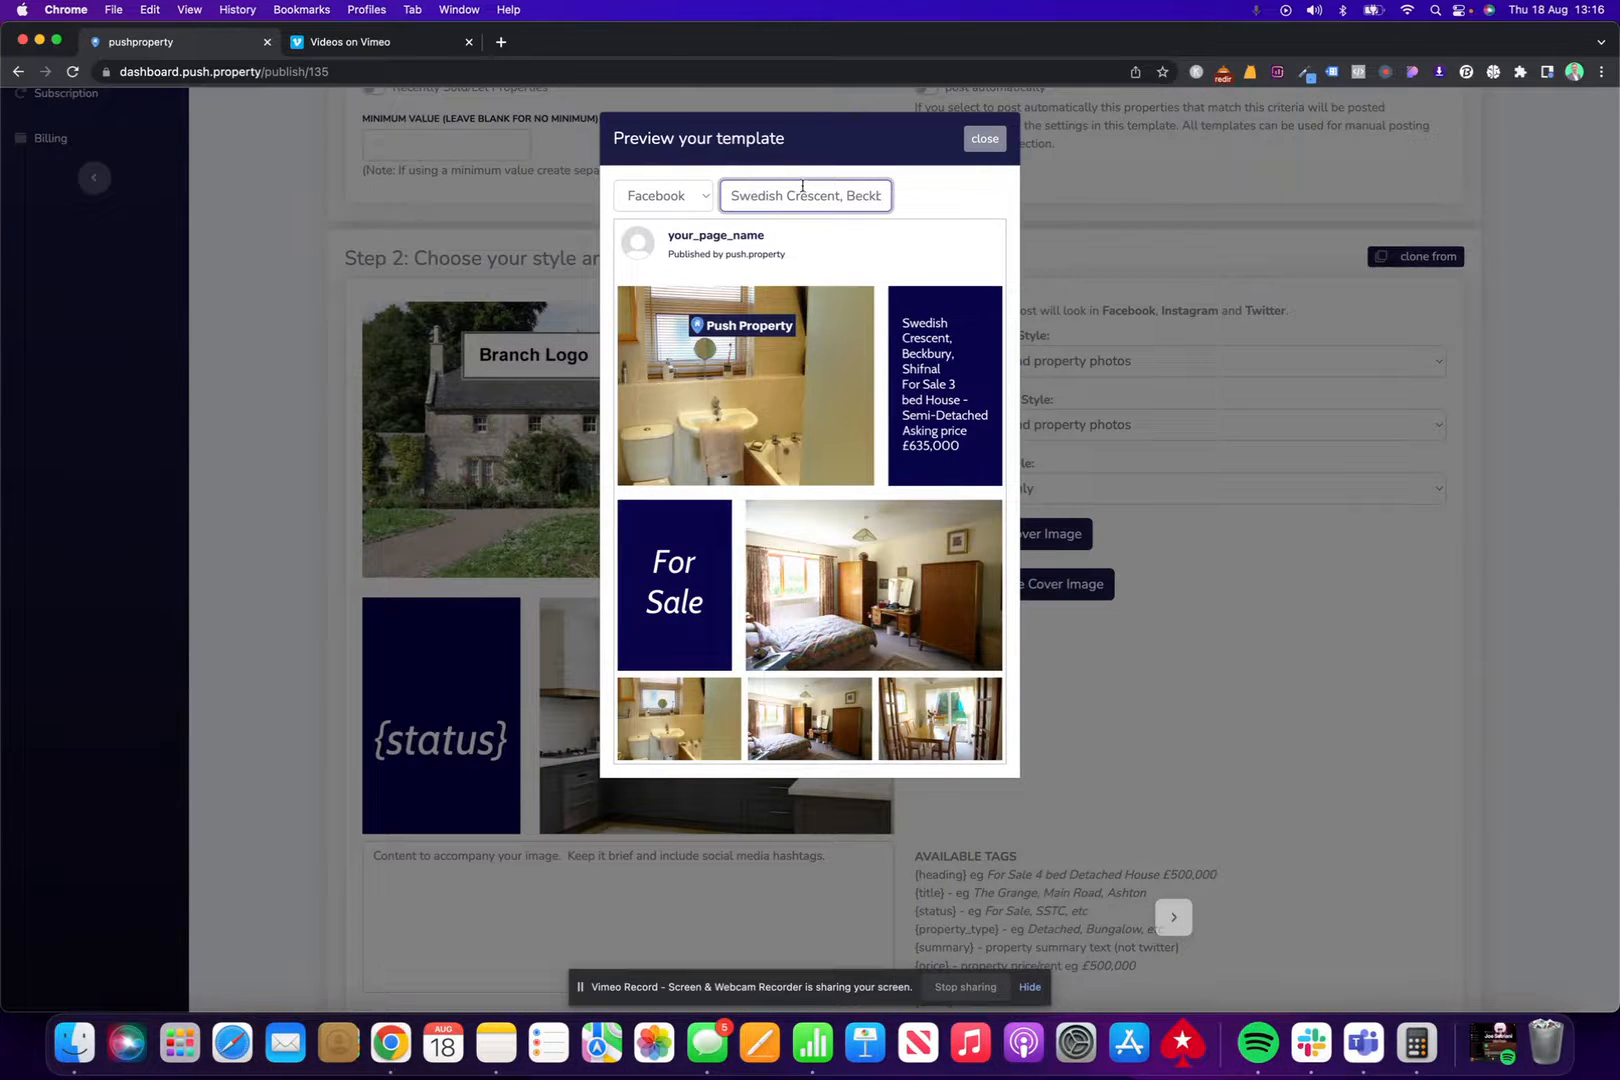
Step: Preview the Facebook post with the first property suggested for "p" instead and close the preview
left_click_drag(732, 196, 911, 205)
type("p")
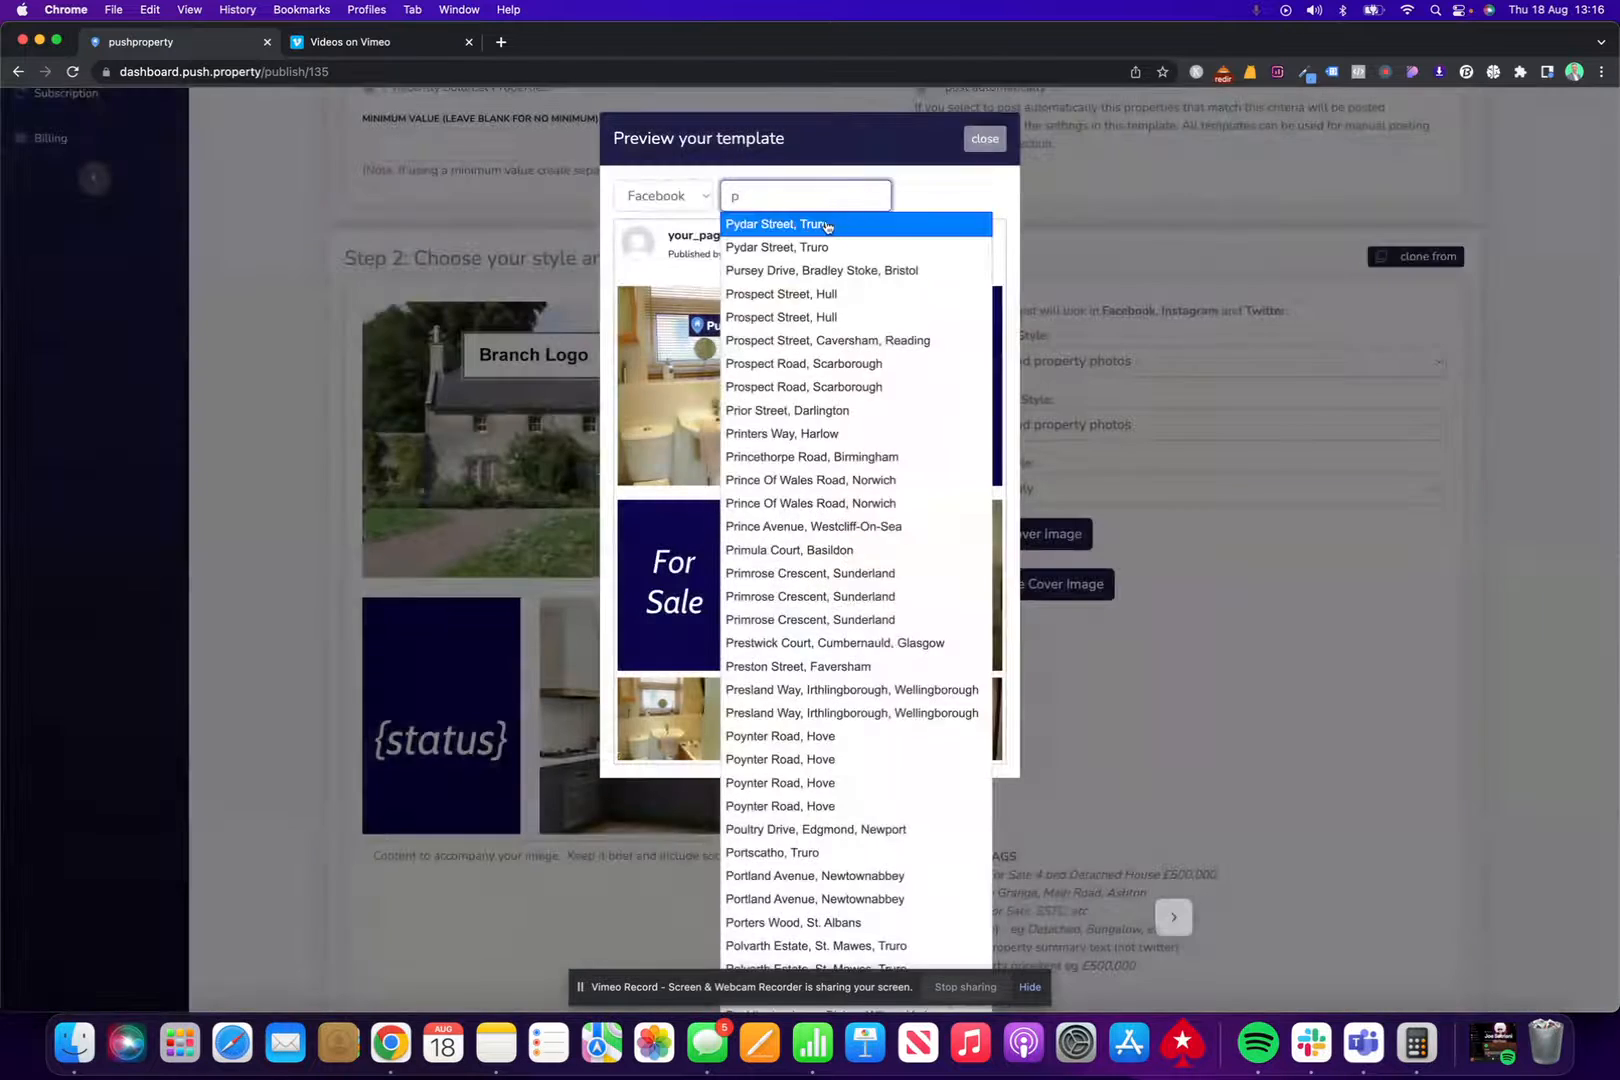
left_click(822, 224)
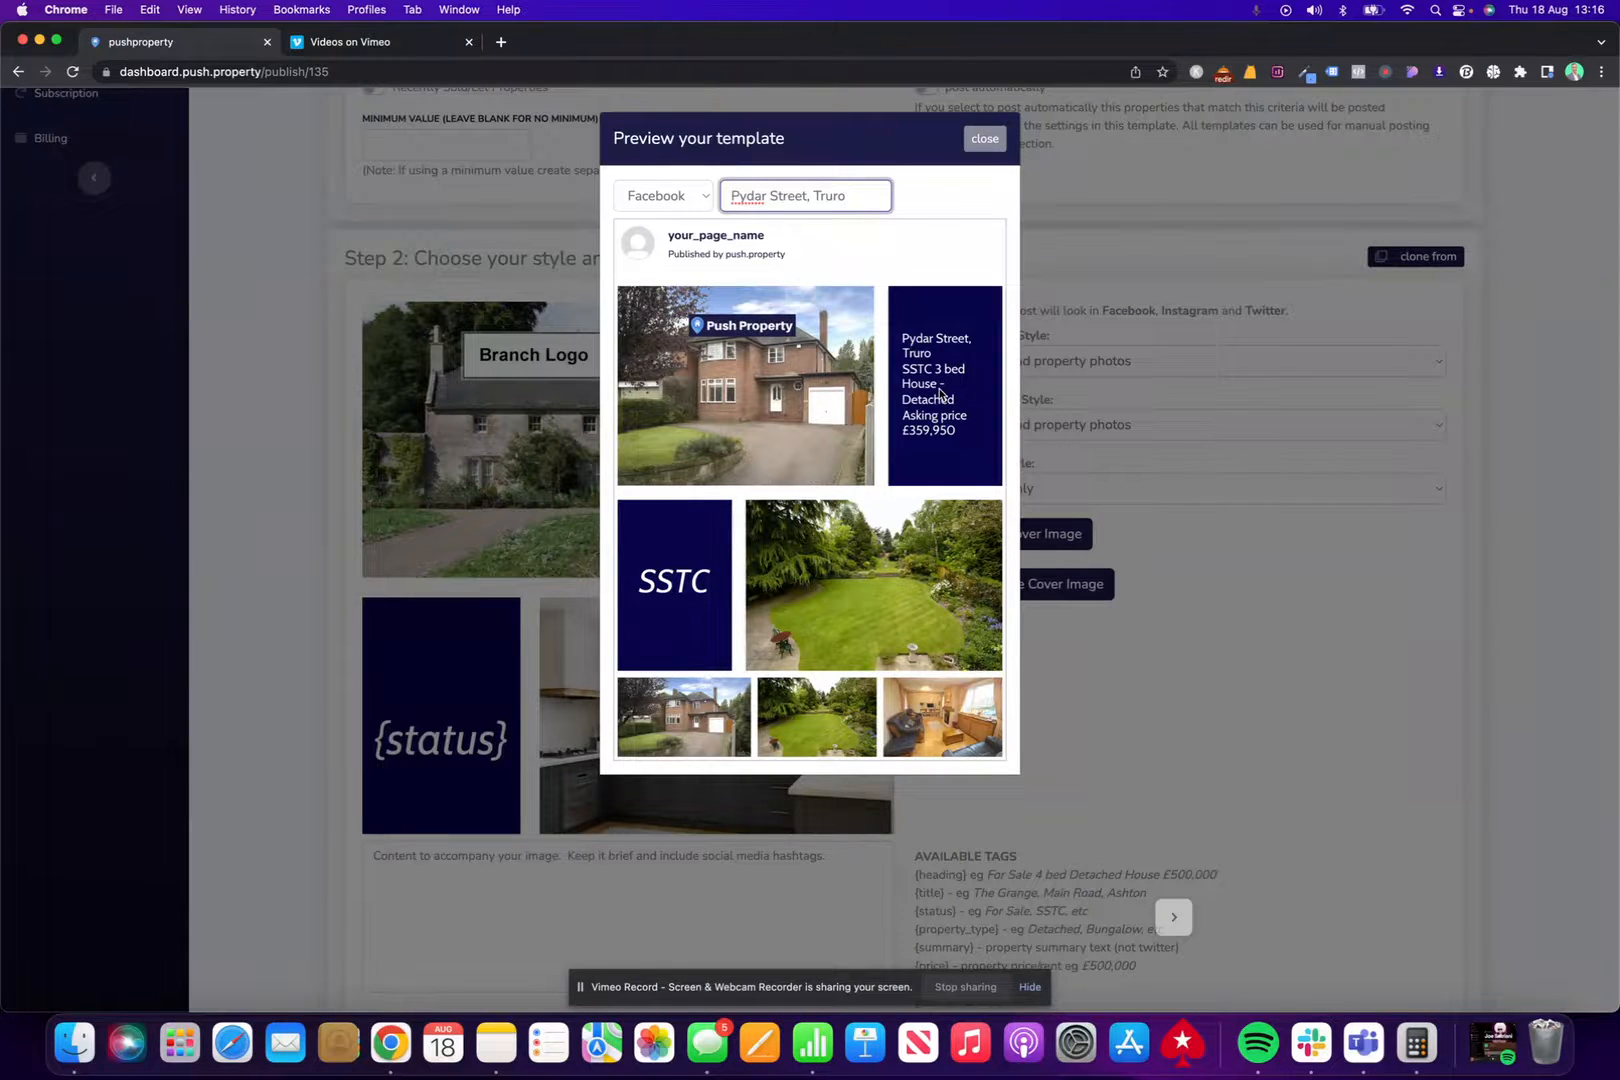
left_click(984, 138)
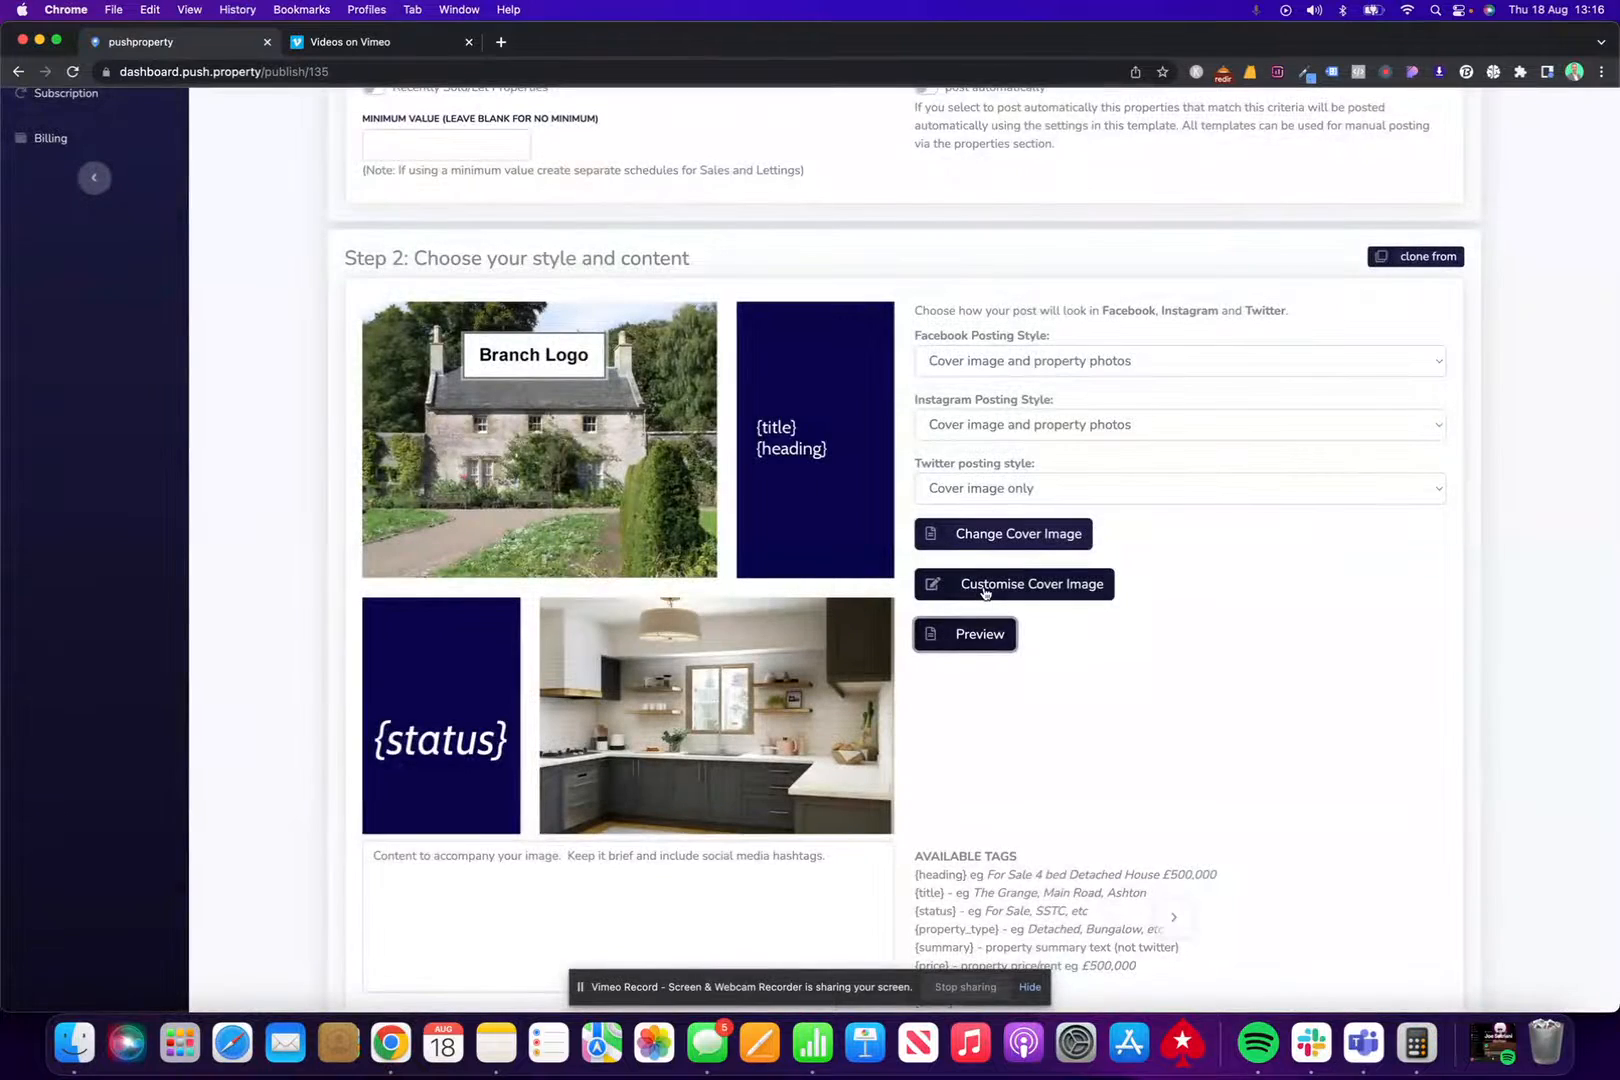
Step: Reopen the cover image customisation and clear the content of right panel text line 2
left_click(984, 590)
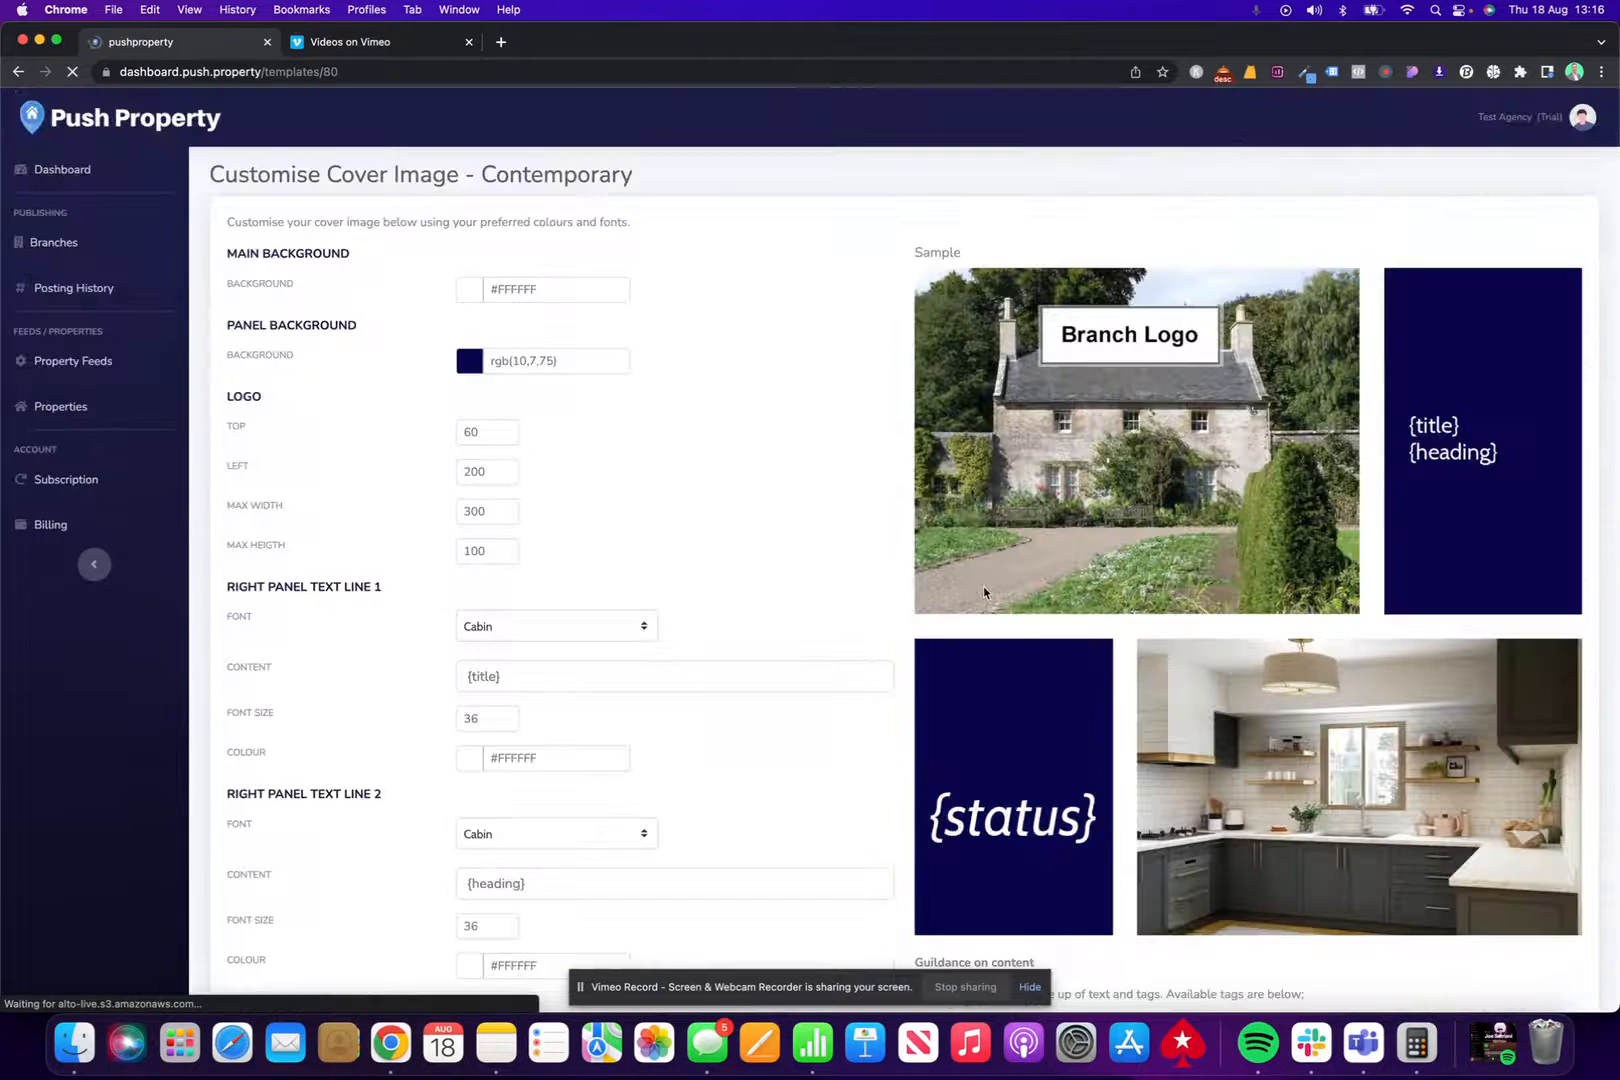
scroll(814, 490, "down", 5)
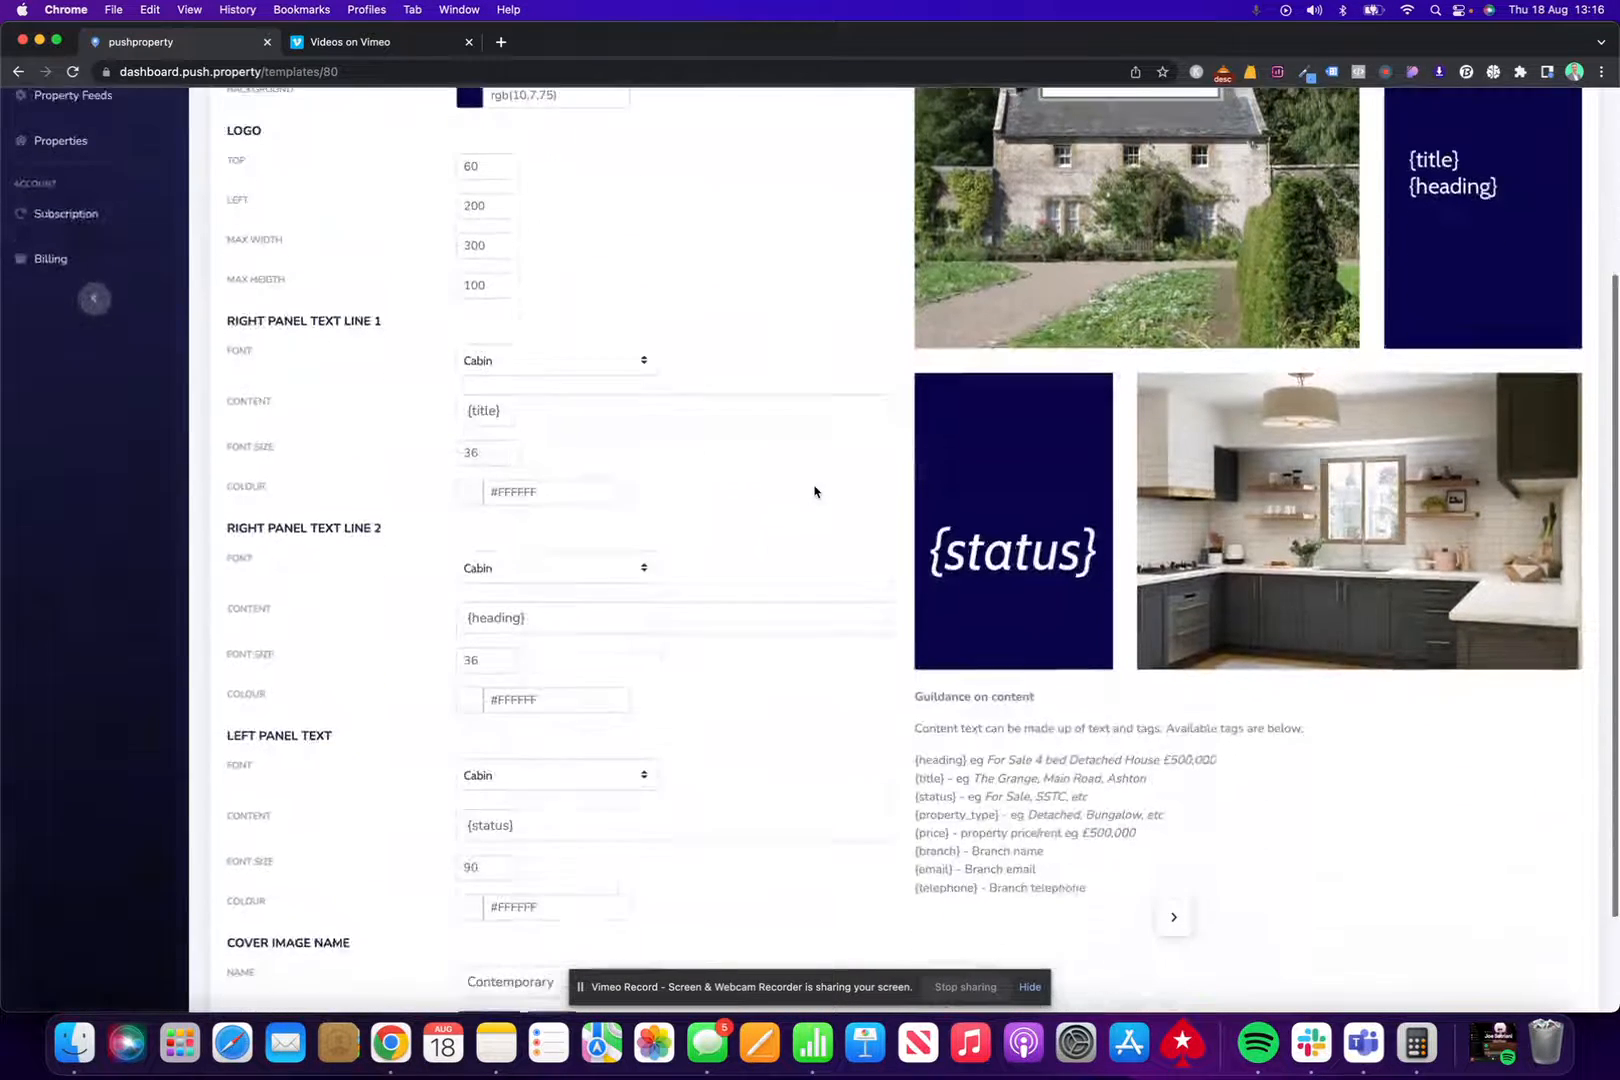
left_click_drag(554, 597, 389, 597)
key("BackSpace")
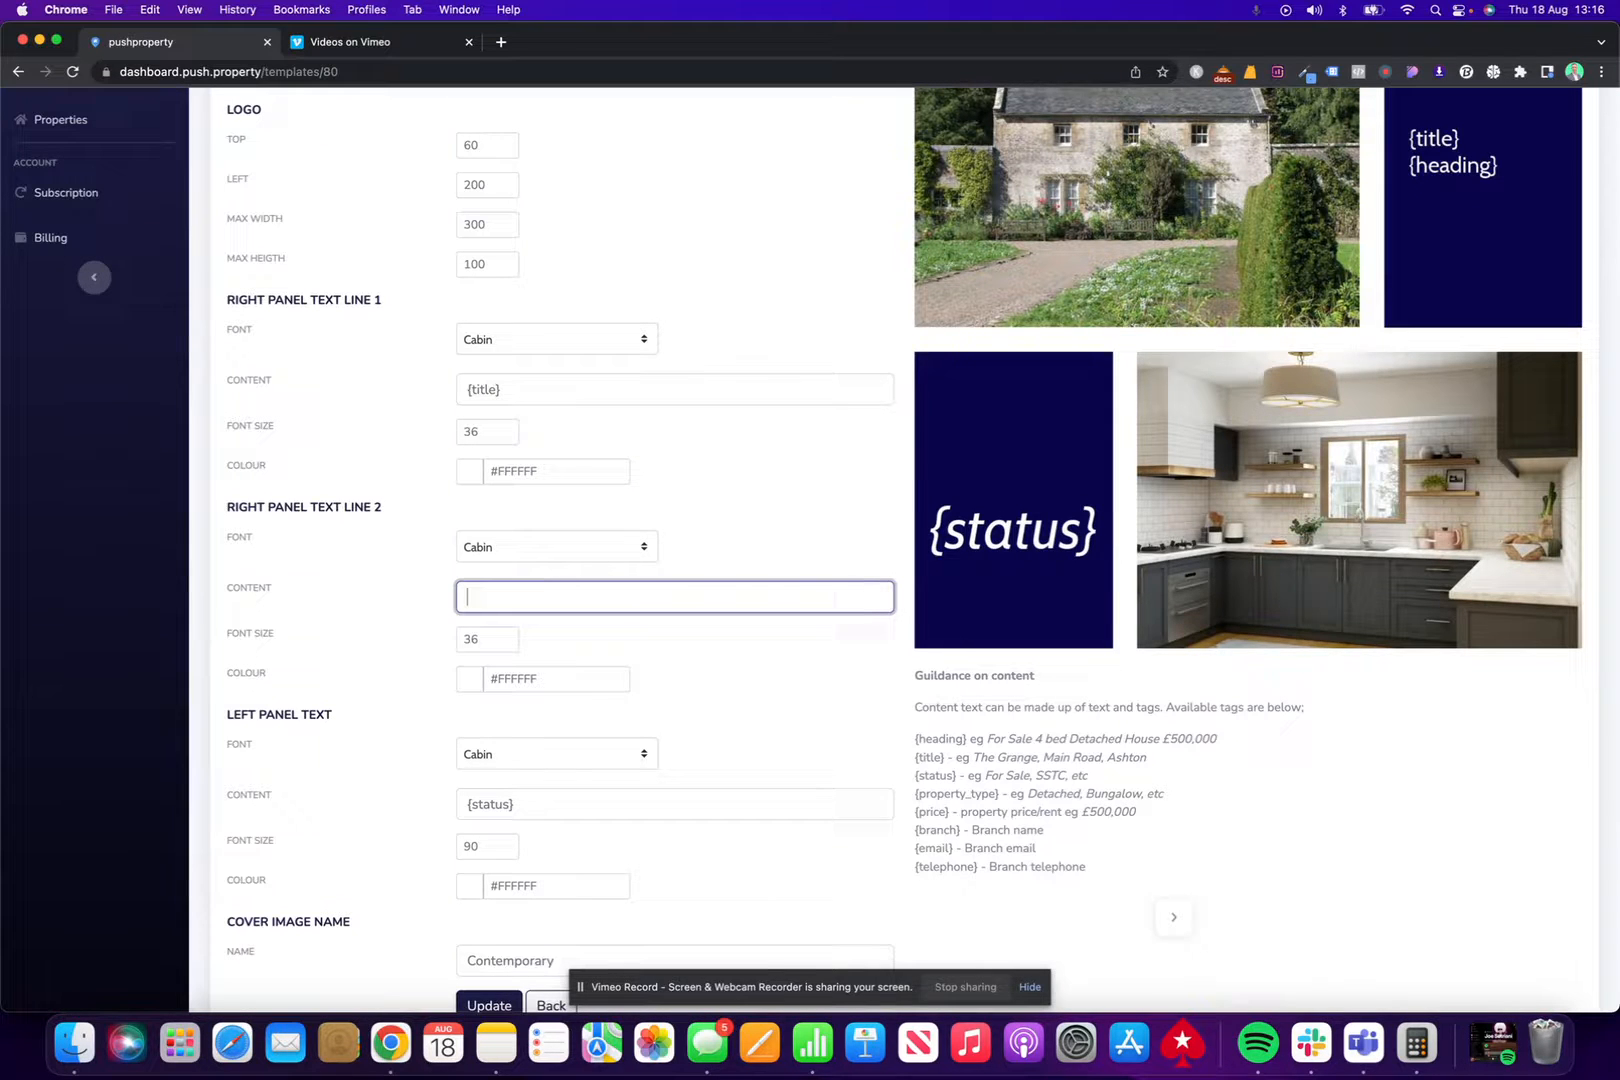
Step: Set the font size of the left panel text to 70 and save the update
scroll(760, 585, "down", 2)
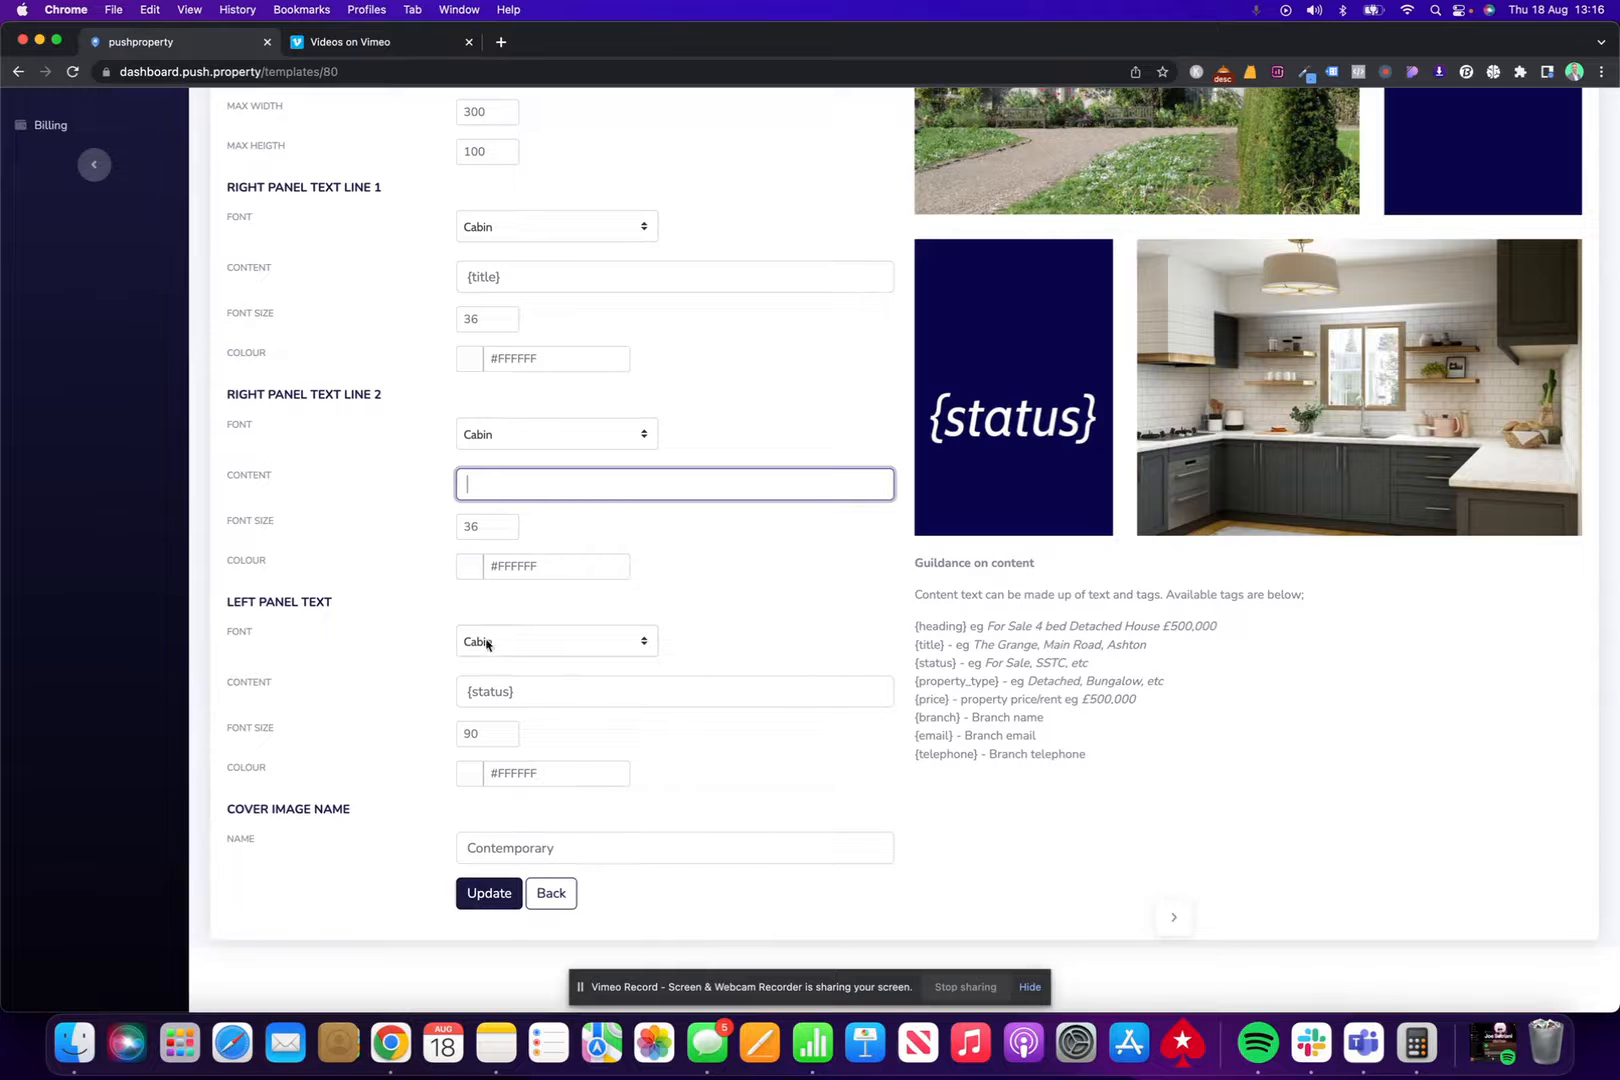
scroll(691, 430, "up", 5)
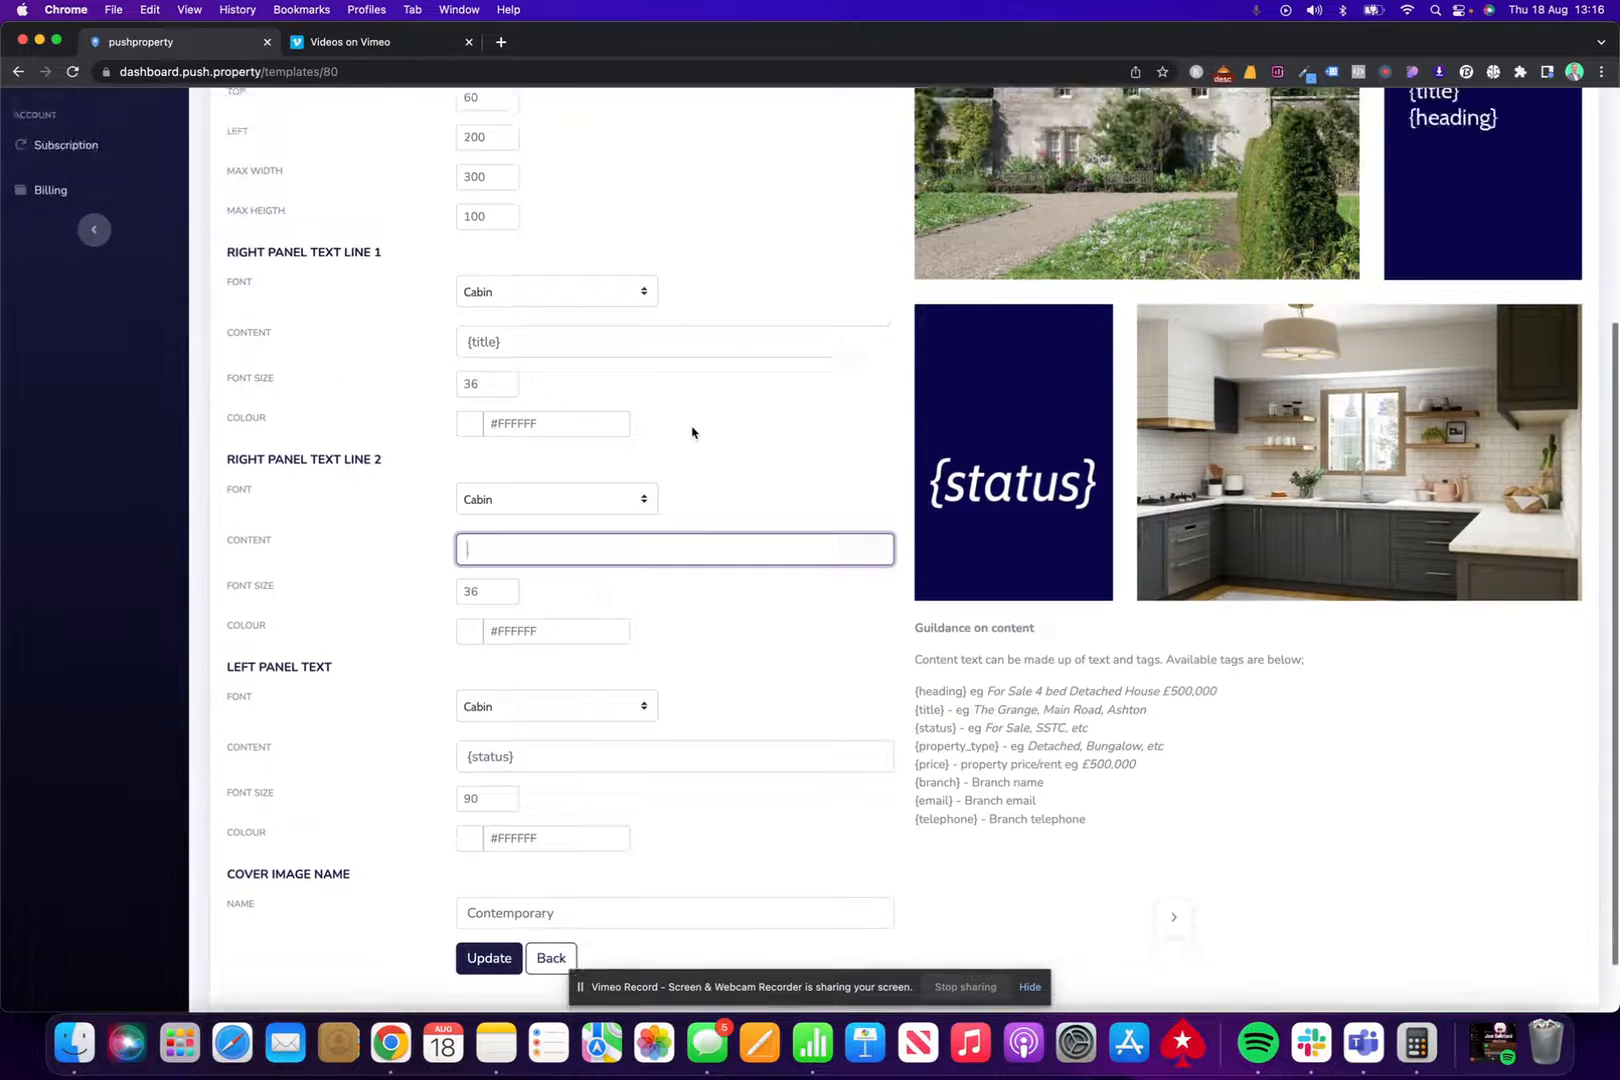
scroll(692, 436, "down", 3)
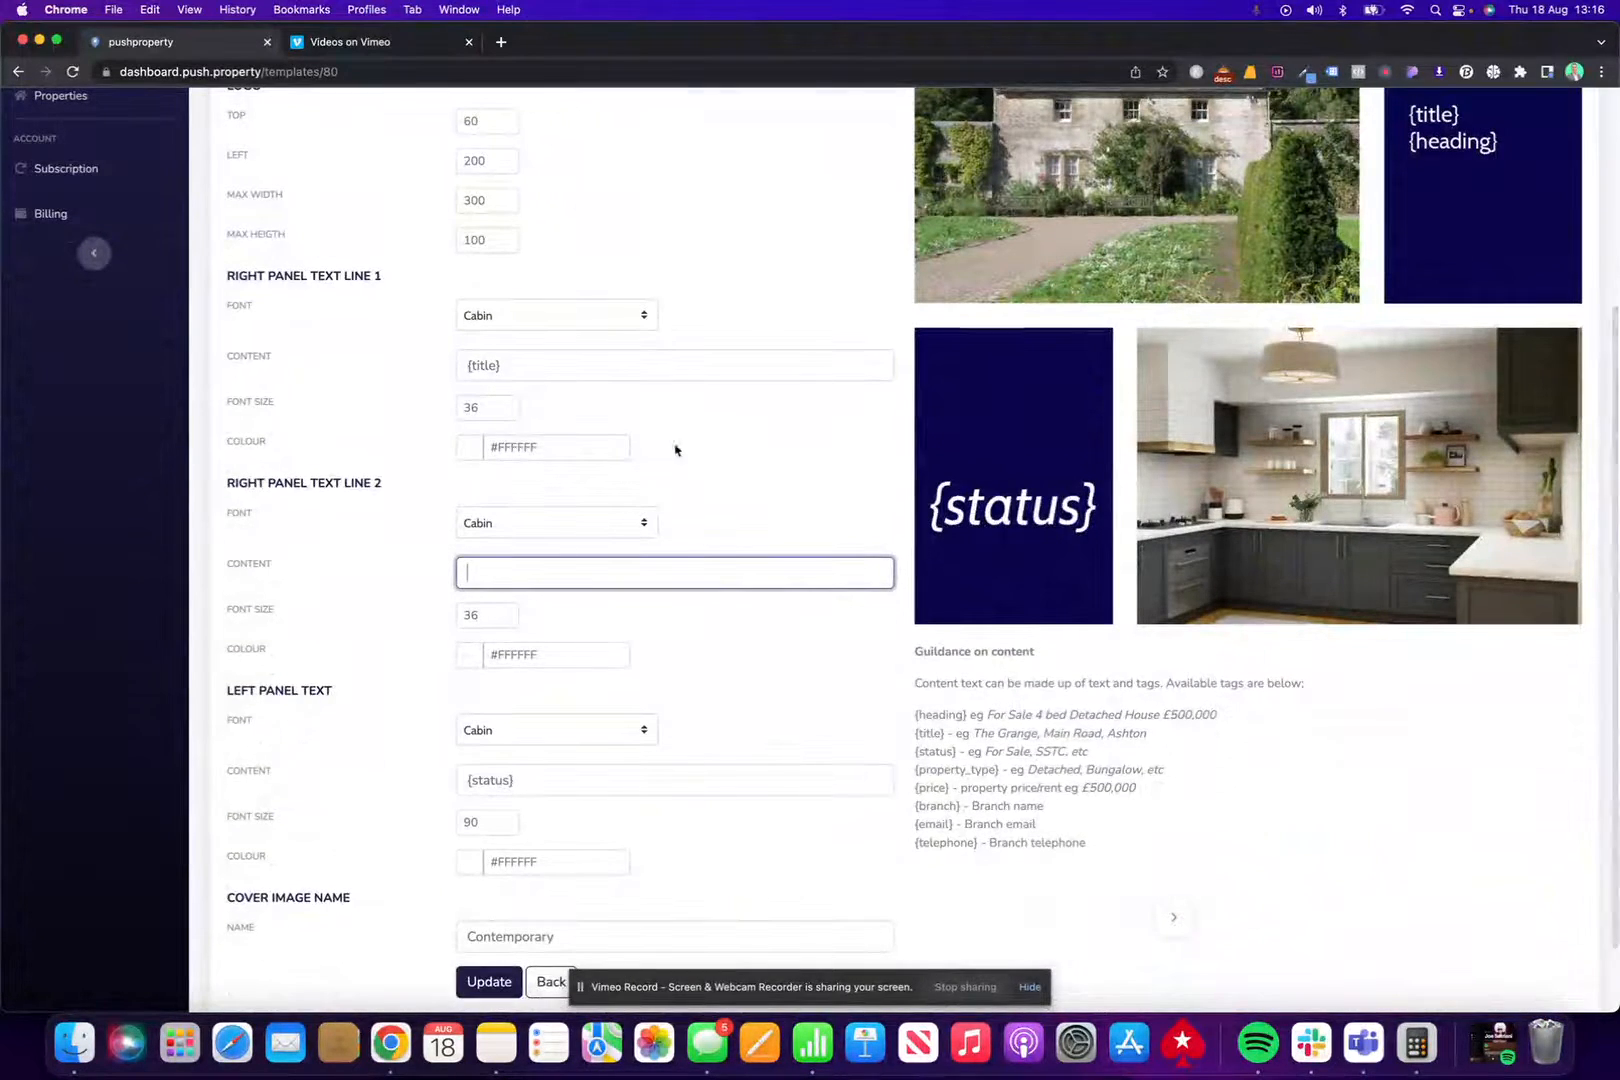
left_click(459, 822)
type("7")
scroll(470, 800, "down", 2)
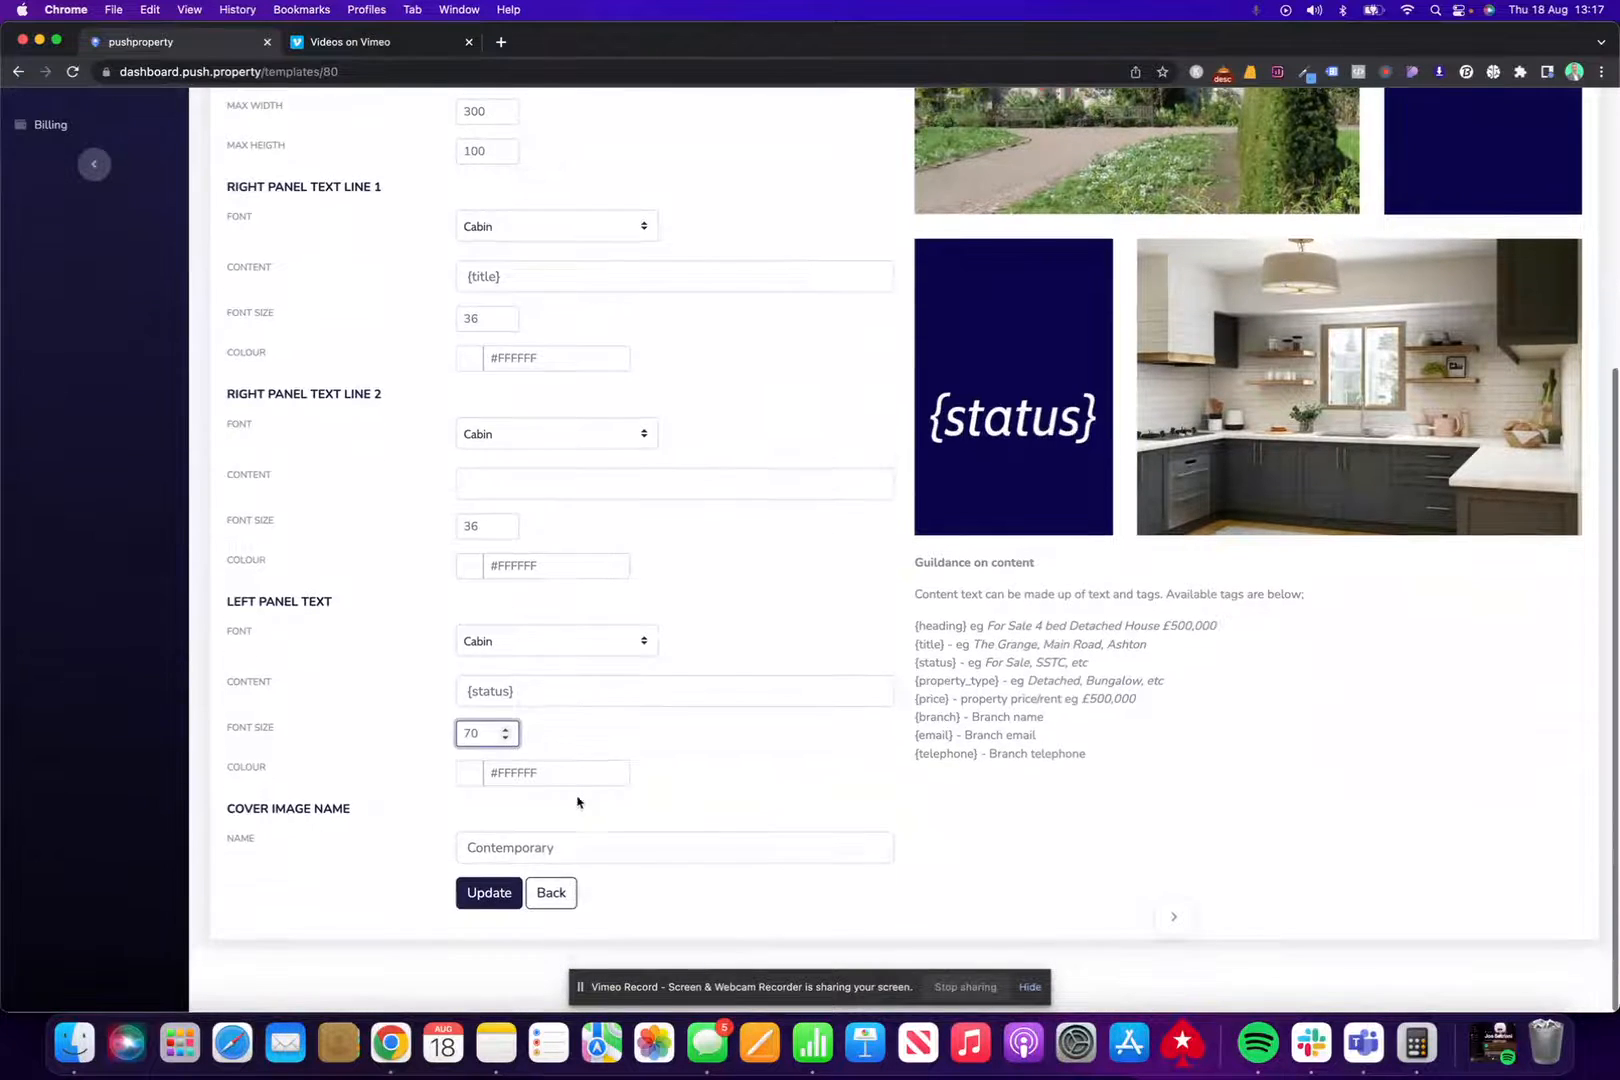
left_click(489, 893)
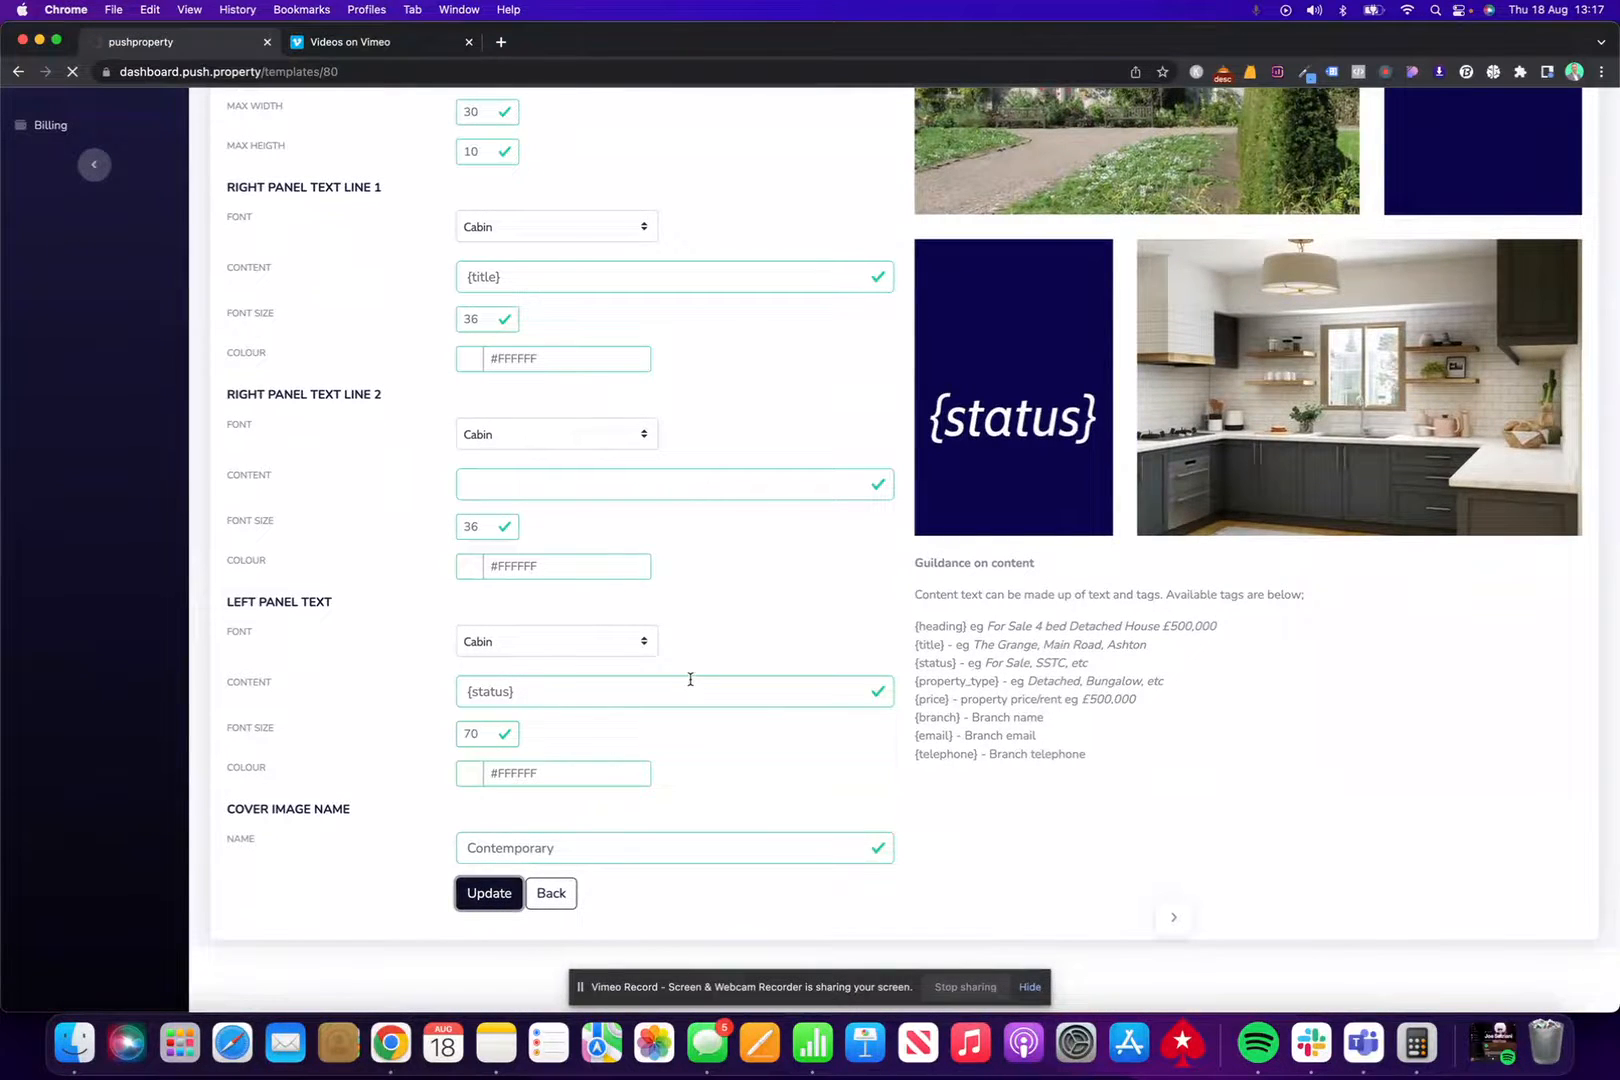
Step: Go back to the publishing template and preview the Facebook post with the updated cover image
scroll(690, 680, "down", 5)
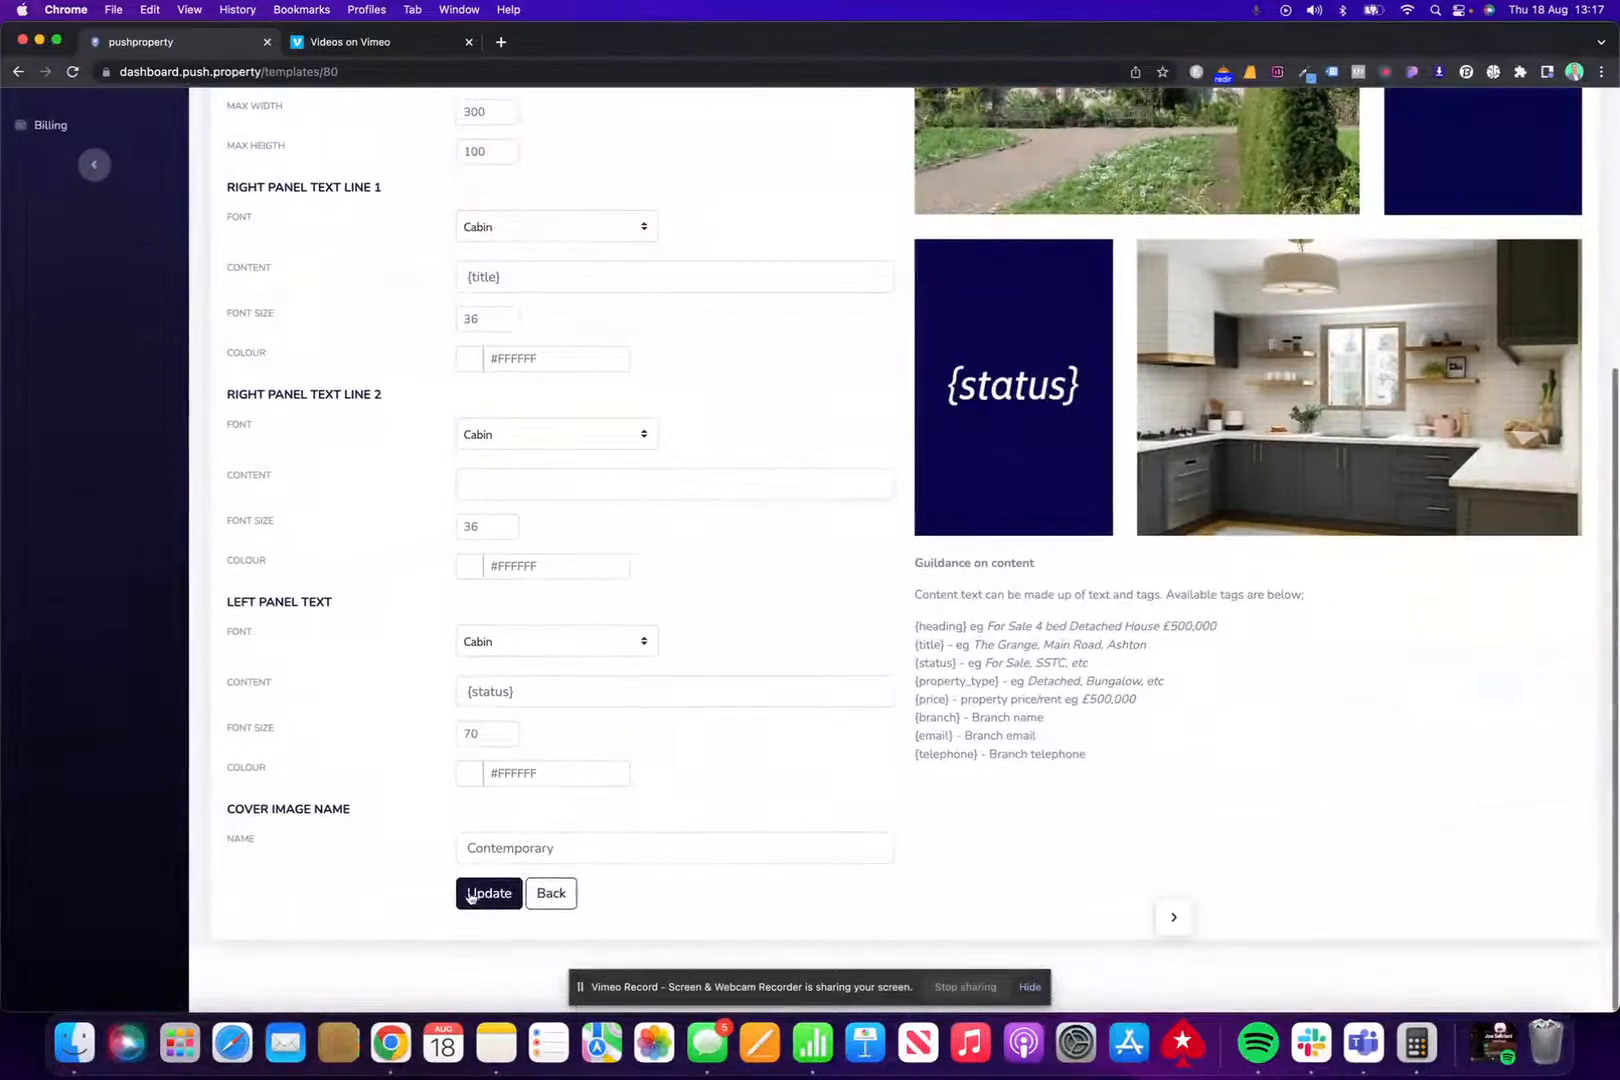
left_click(545, 892)
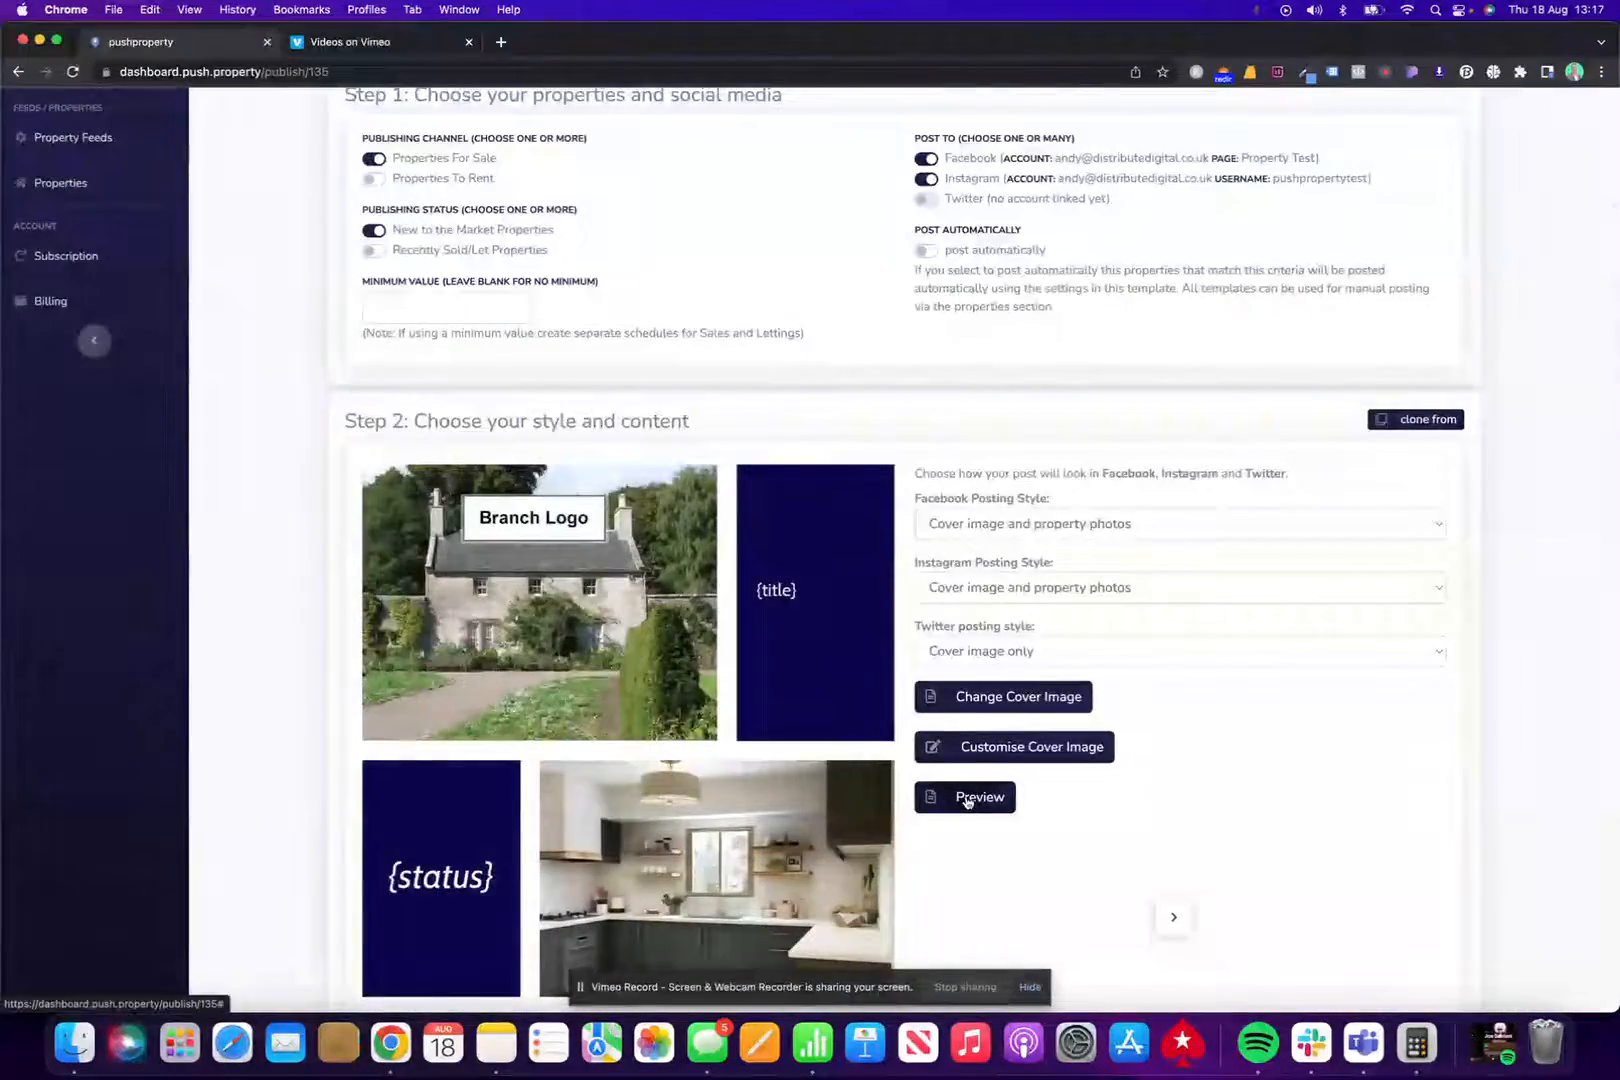
left_click(966, 798)
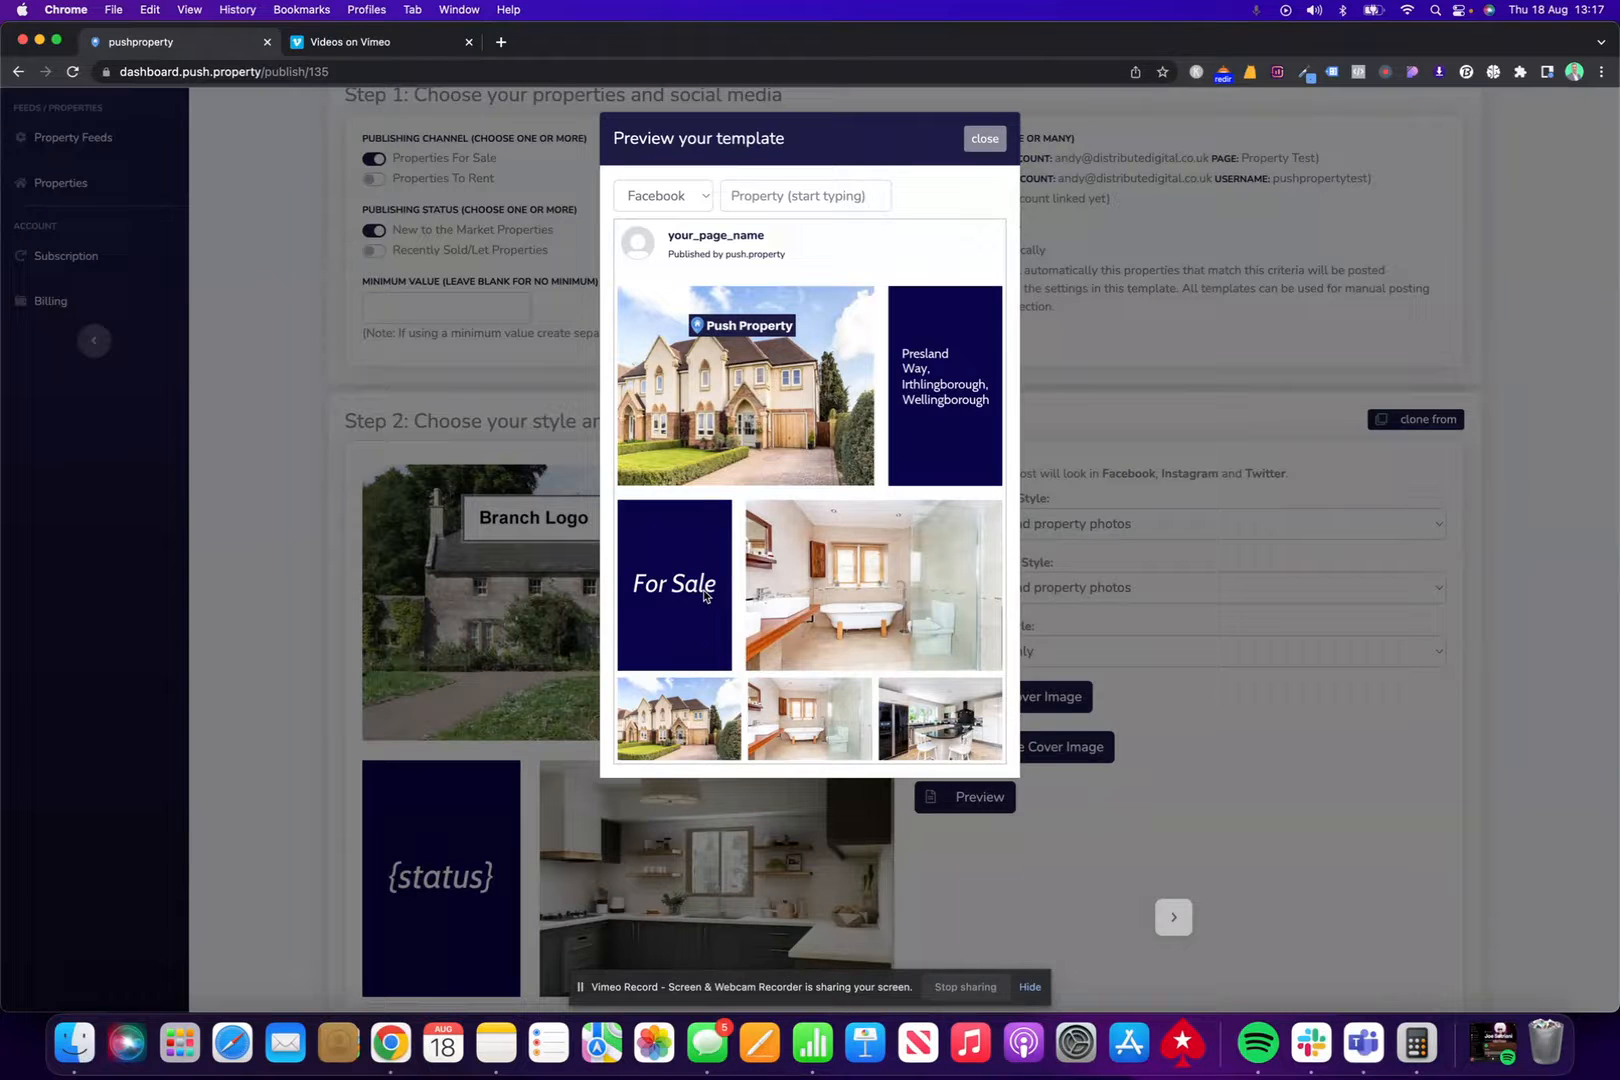
Step: Reopen the cover image customisation and replace the content of right panel text line 1 with {price}
left_click(984, 139)
left_click(1017, 748)
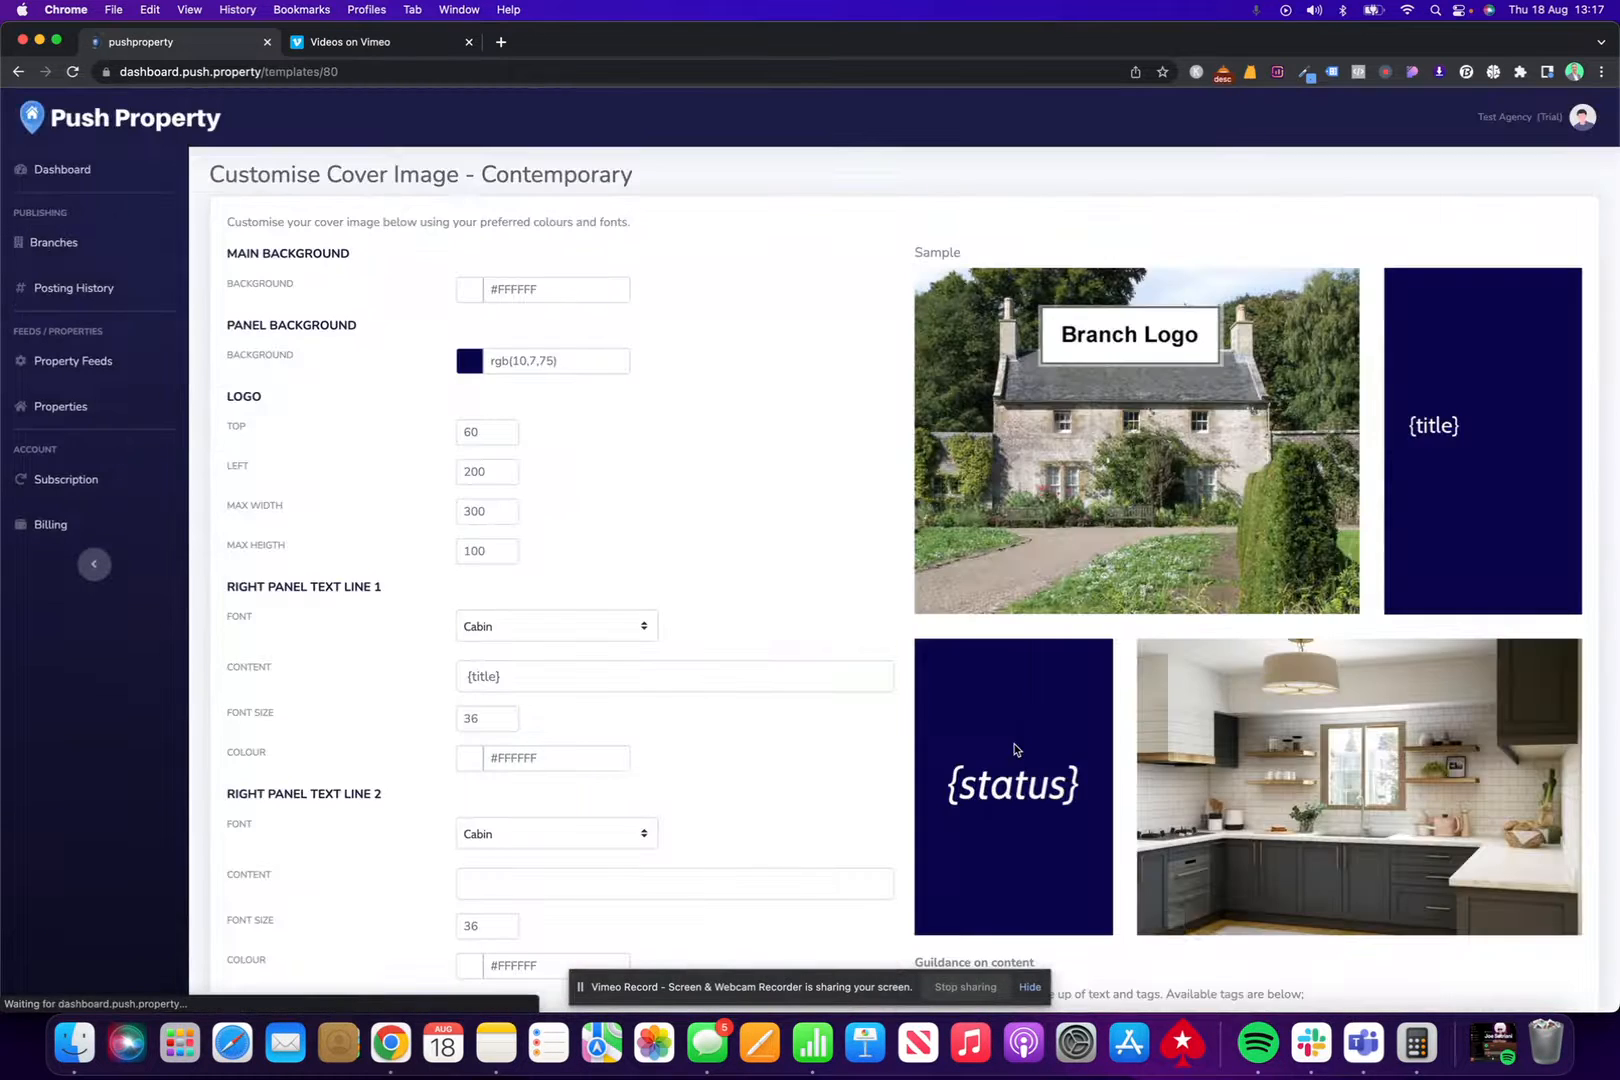
scroll(661, 763, "down", 3)
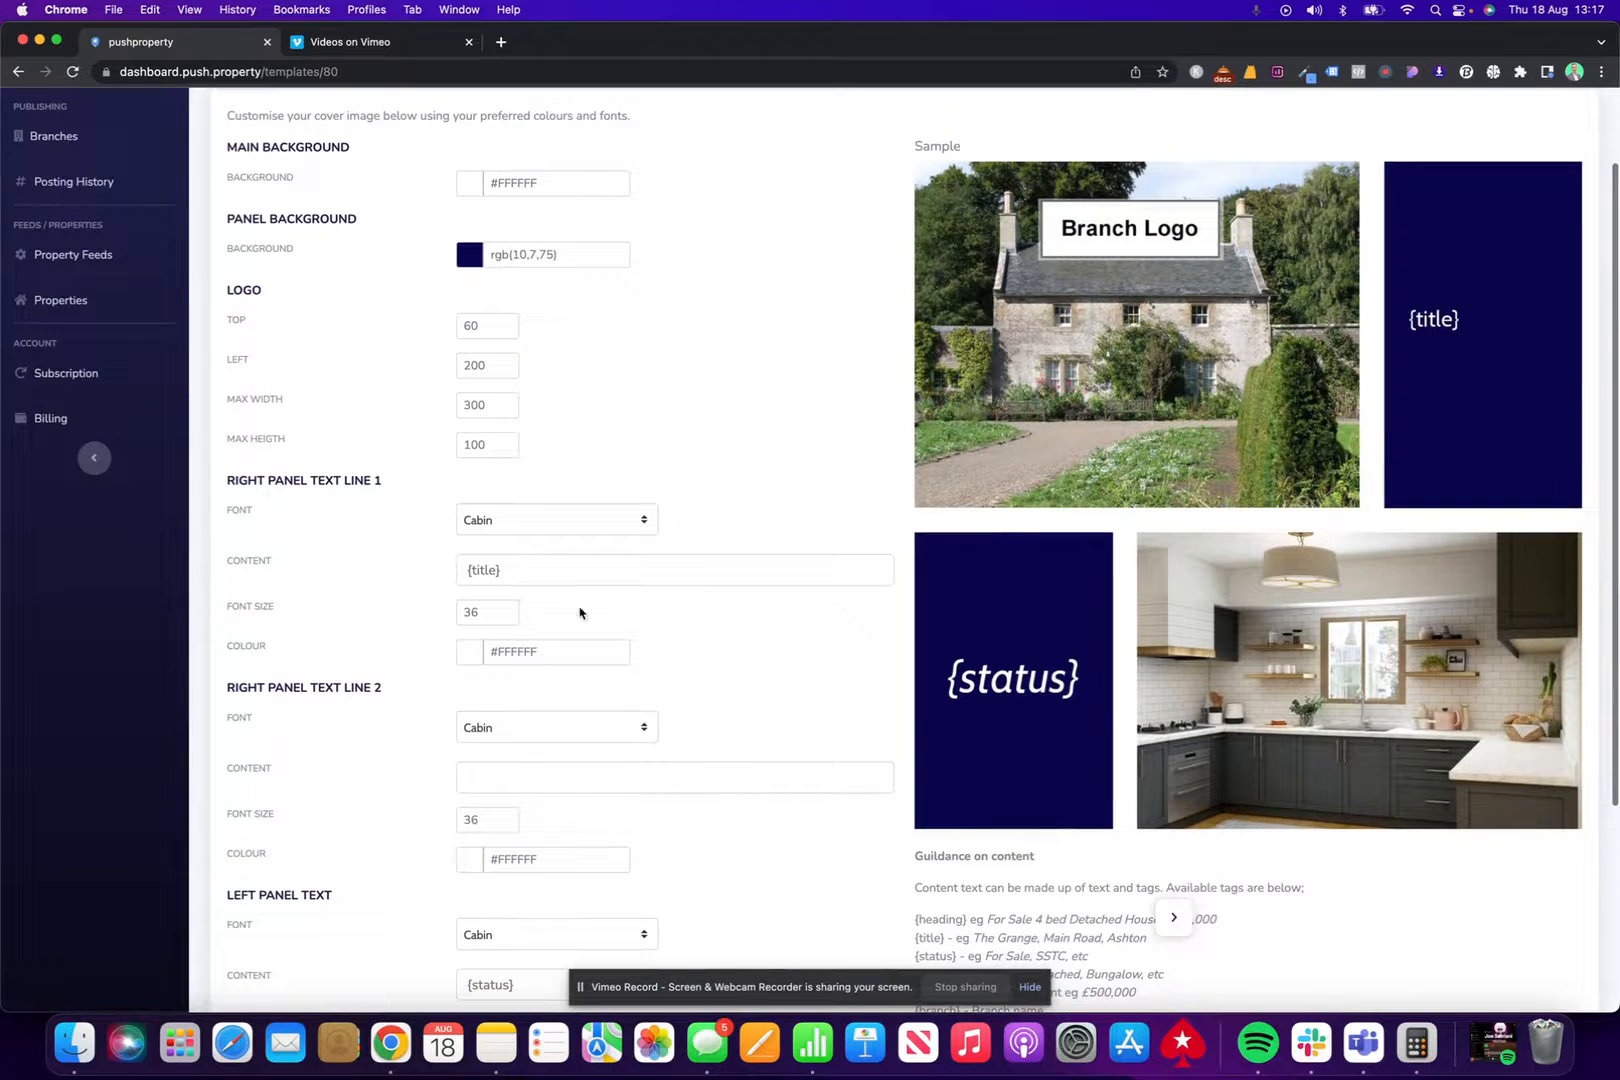
scroll(672, 620, "down", 1)
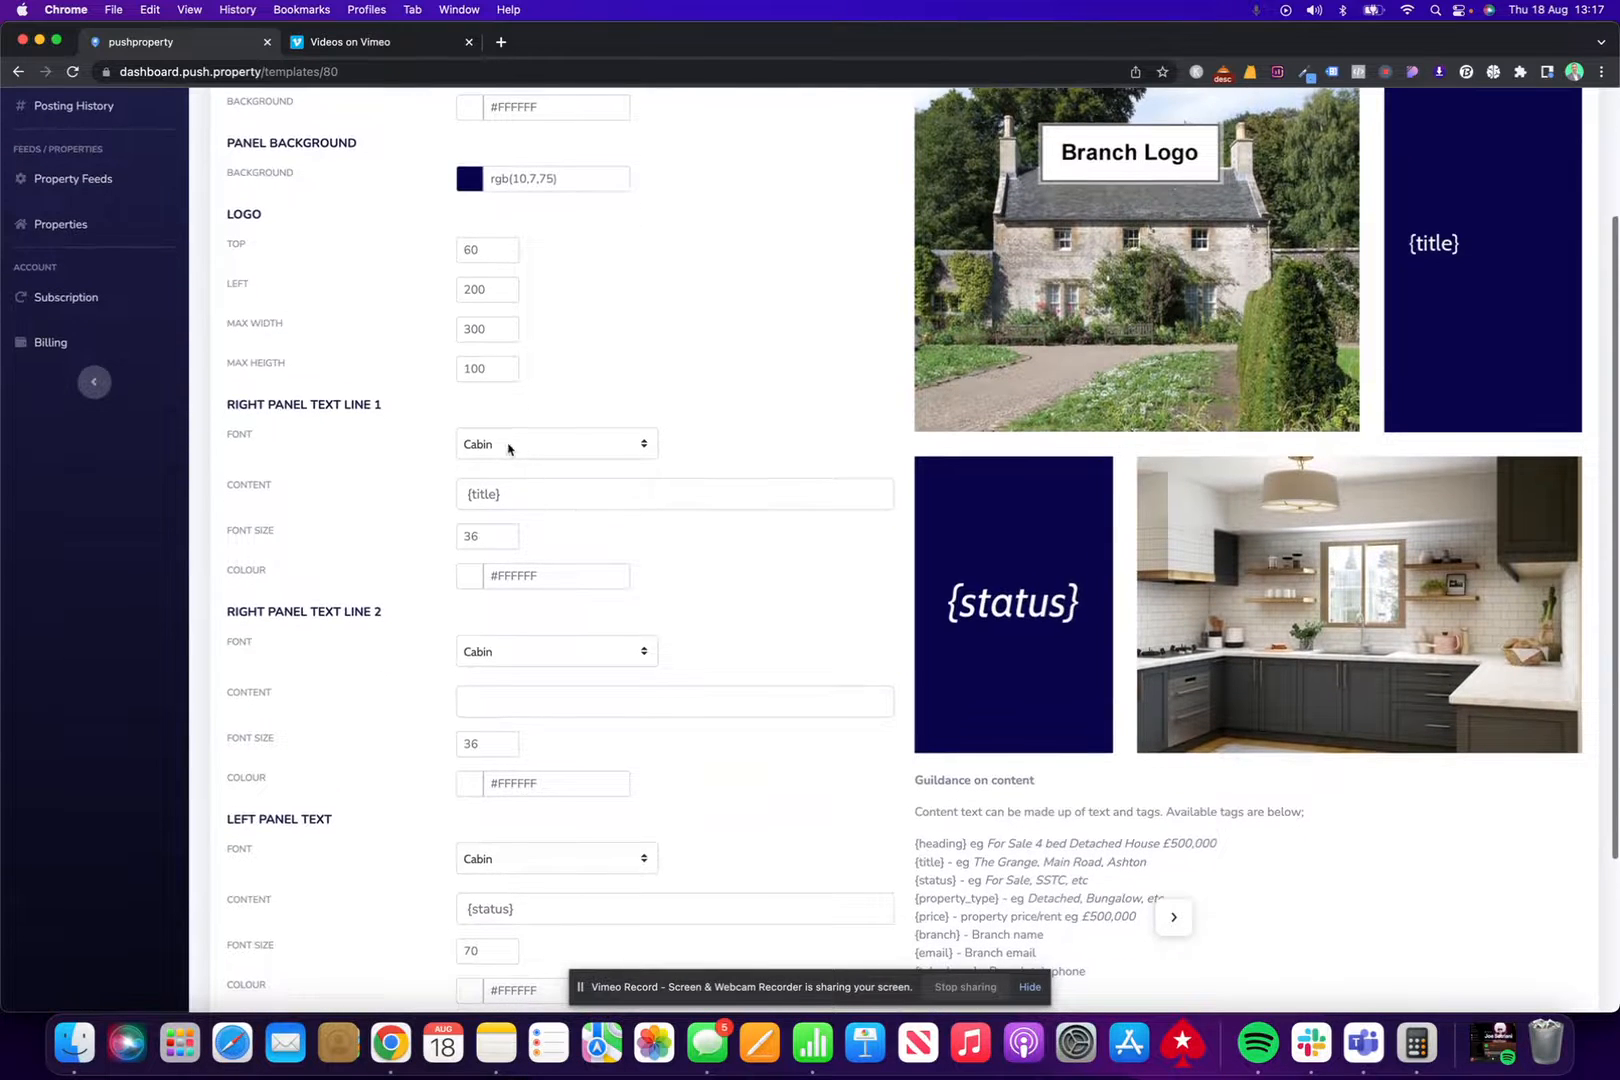
left_click(493, 496)
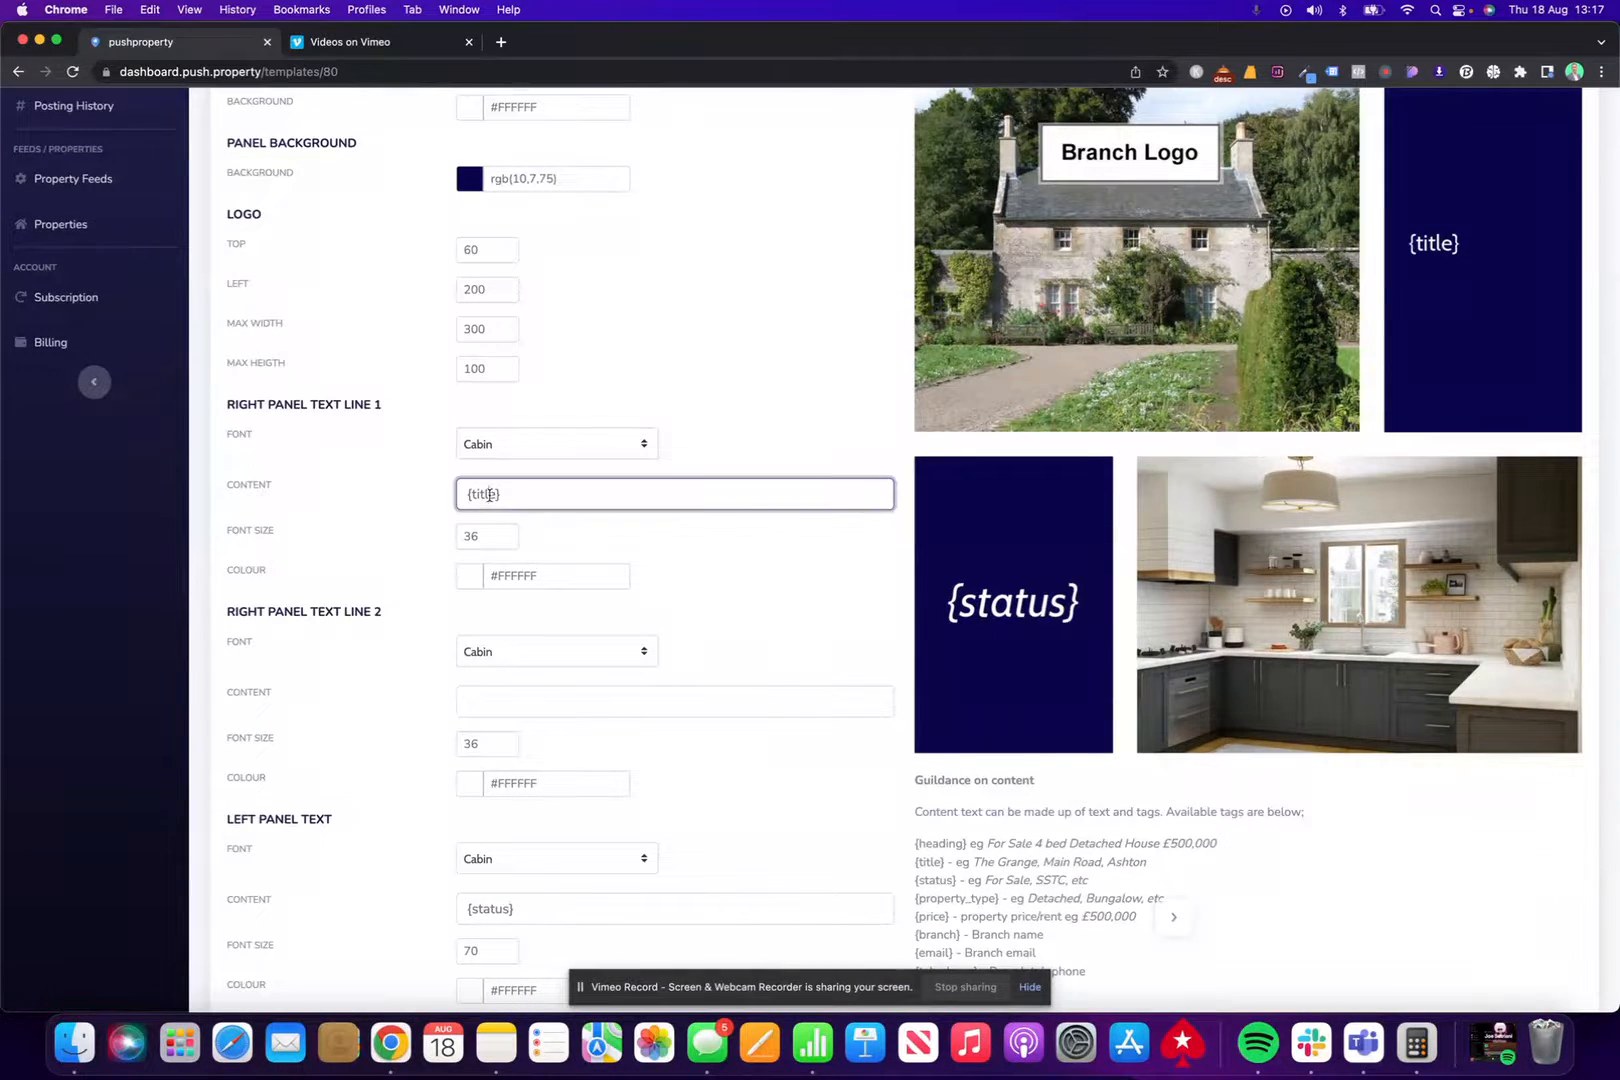
key("BackSpace")
key("BackSpace")
key("BackSpace")
type("pric")
Step: Save the cover image update and go back to the publishing template
scroll(705, 607, "down", 5)
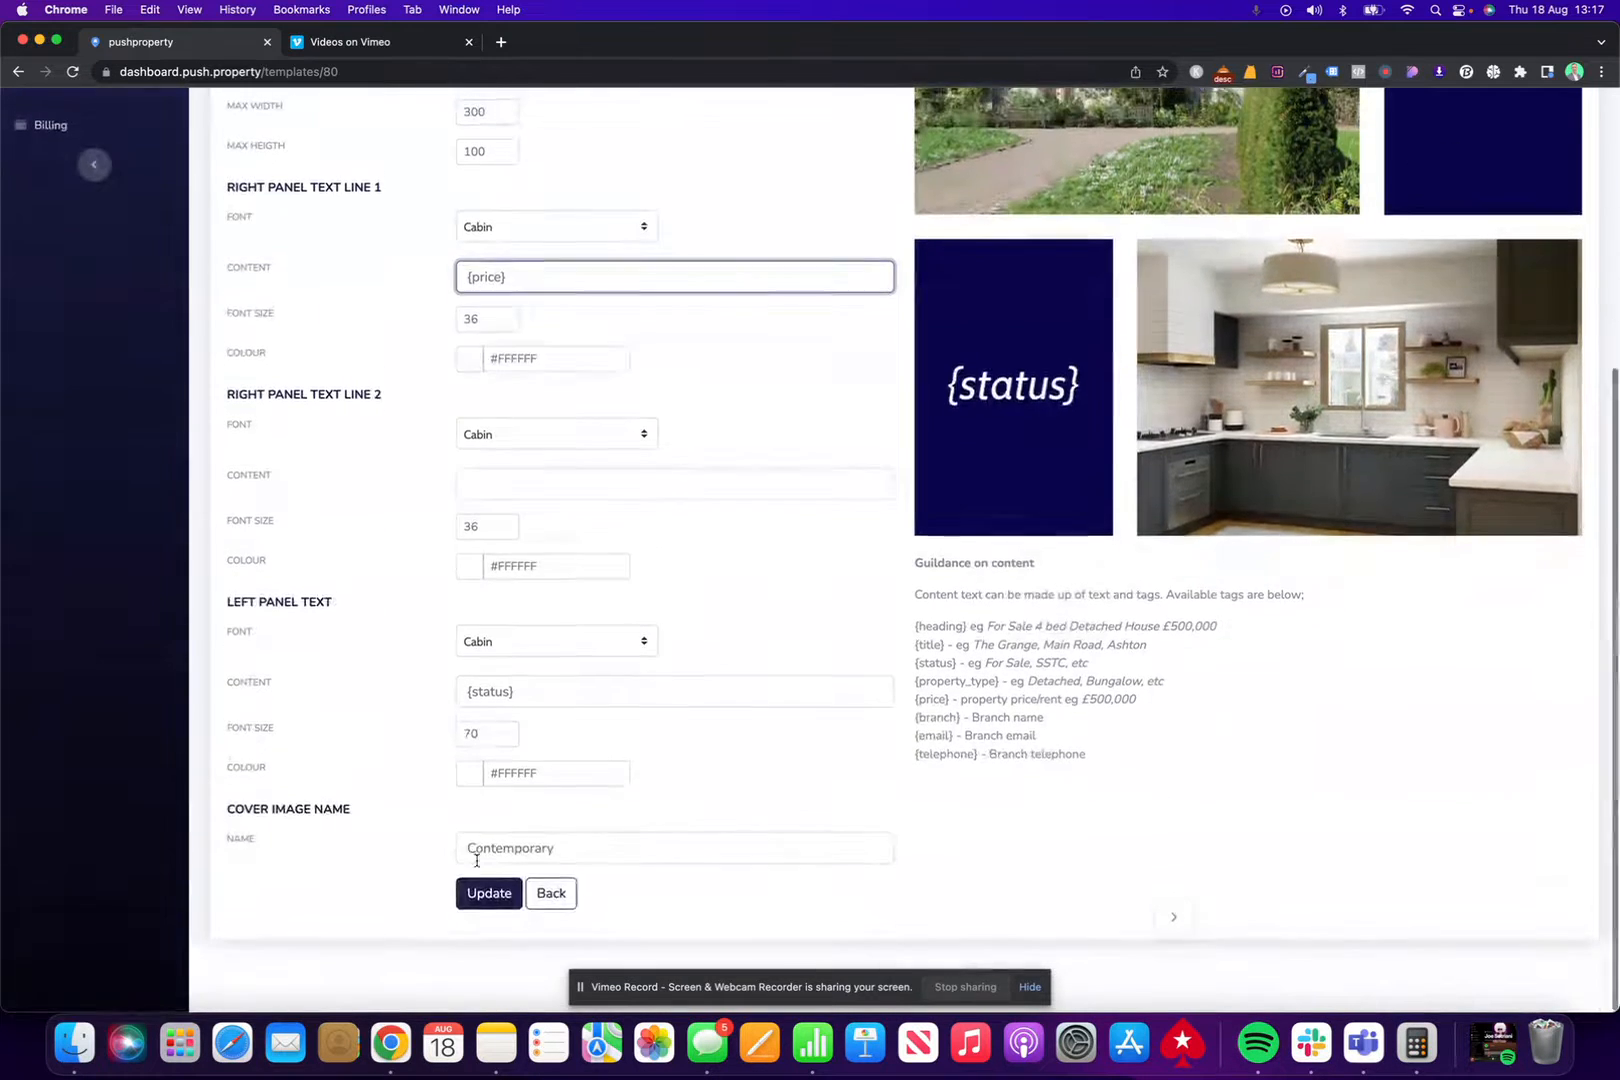
left_click(490, 896)
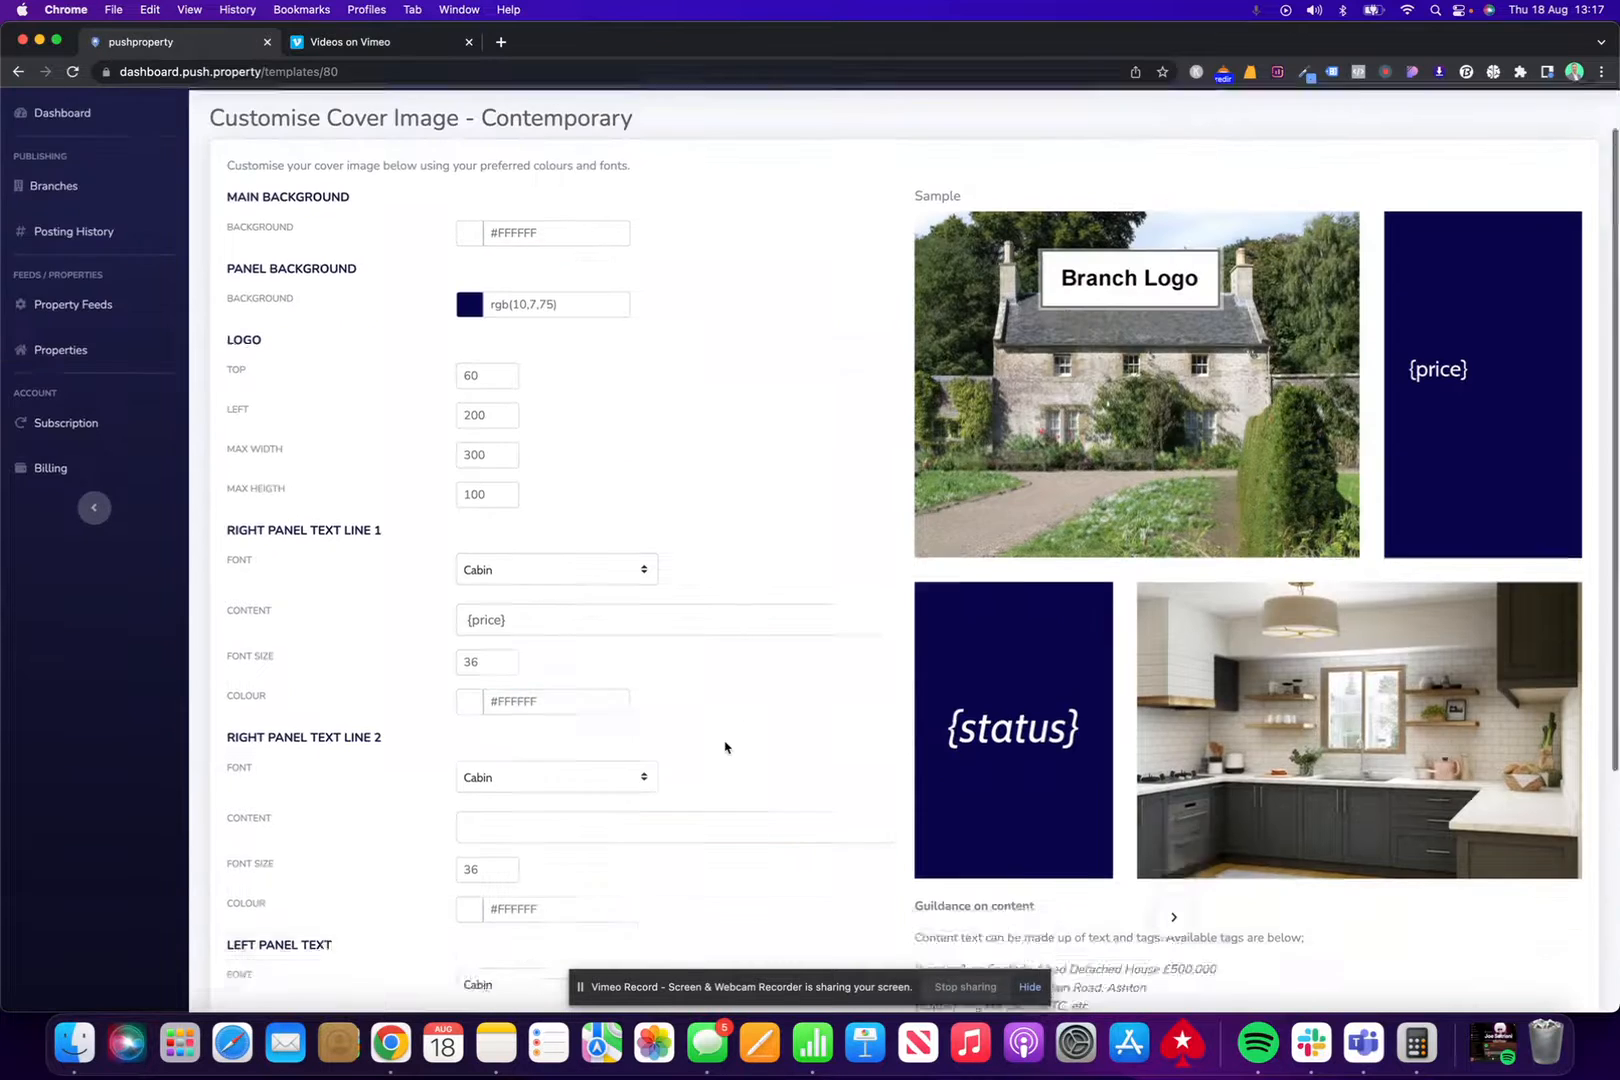
scroll(727, 748, "down", 8)
left_click(551, 891)
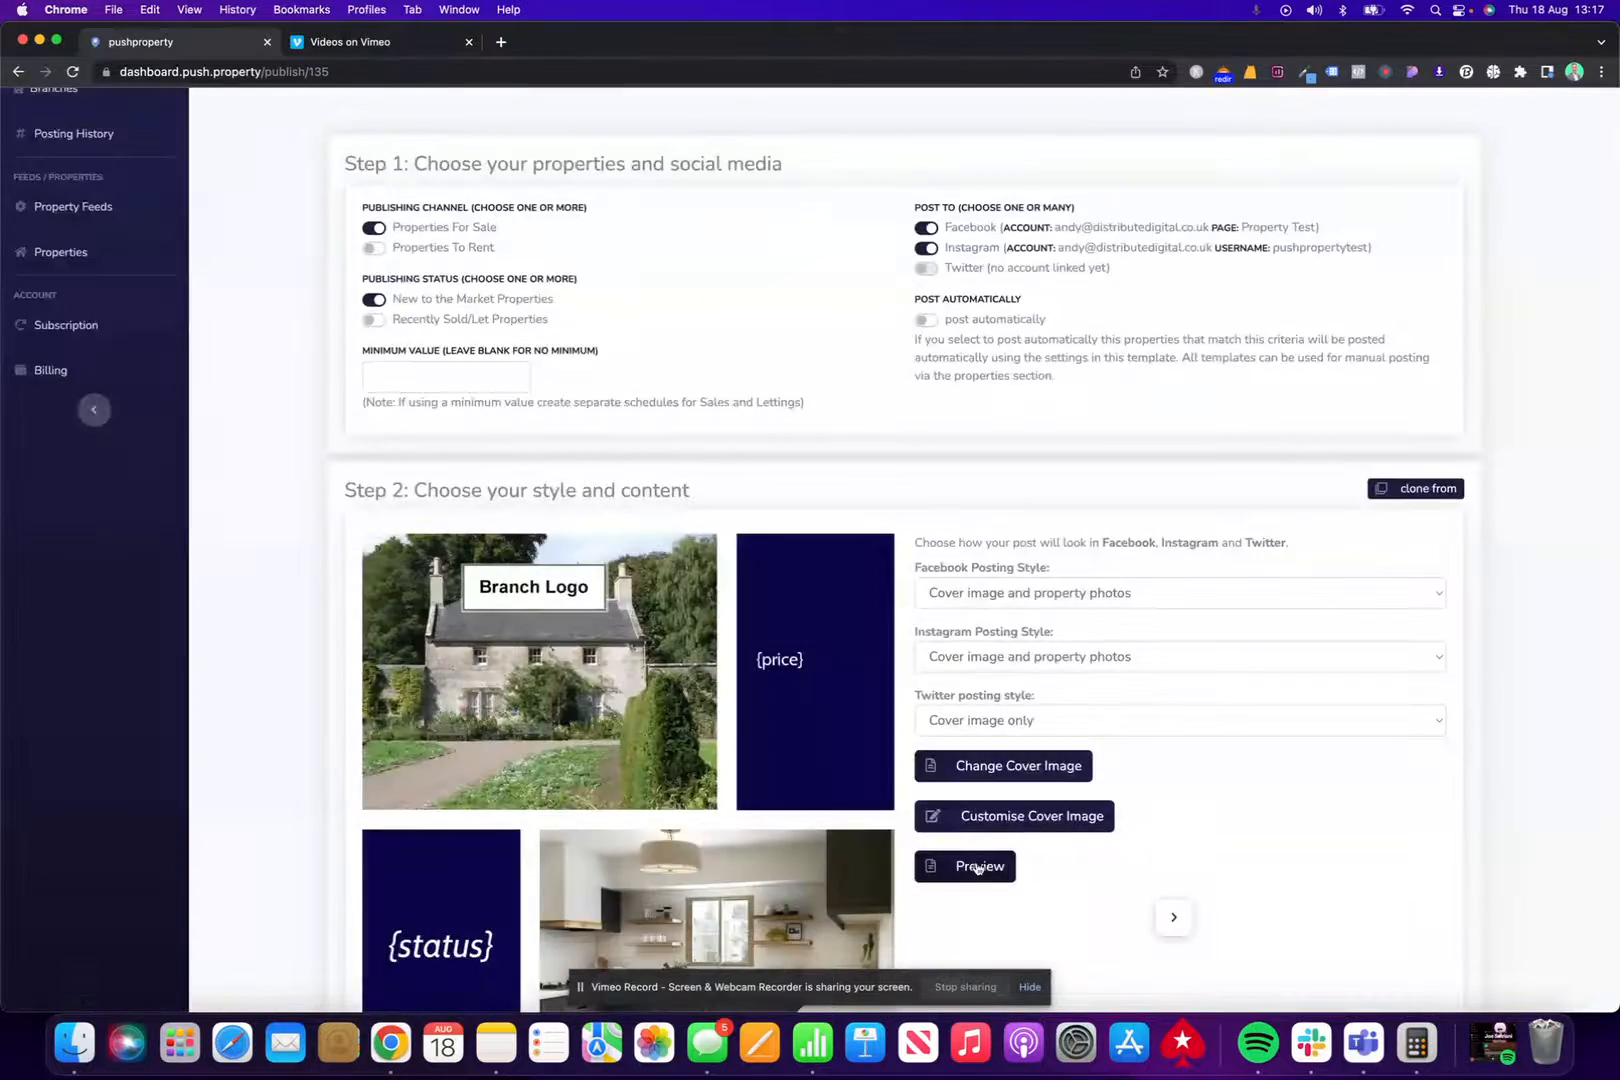
Step: Preview the Facebook post with the updated cover image and again with the accompanying content left empty, checking where the post text goes
left_click(968, 866)
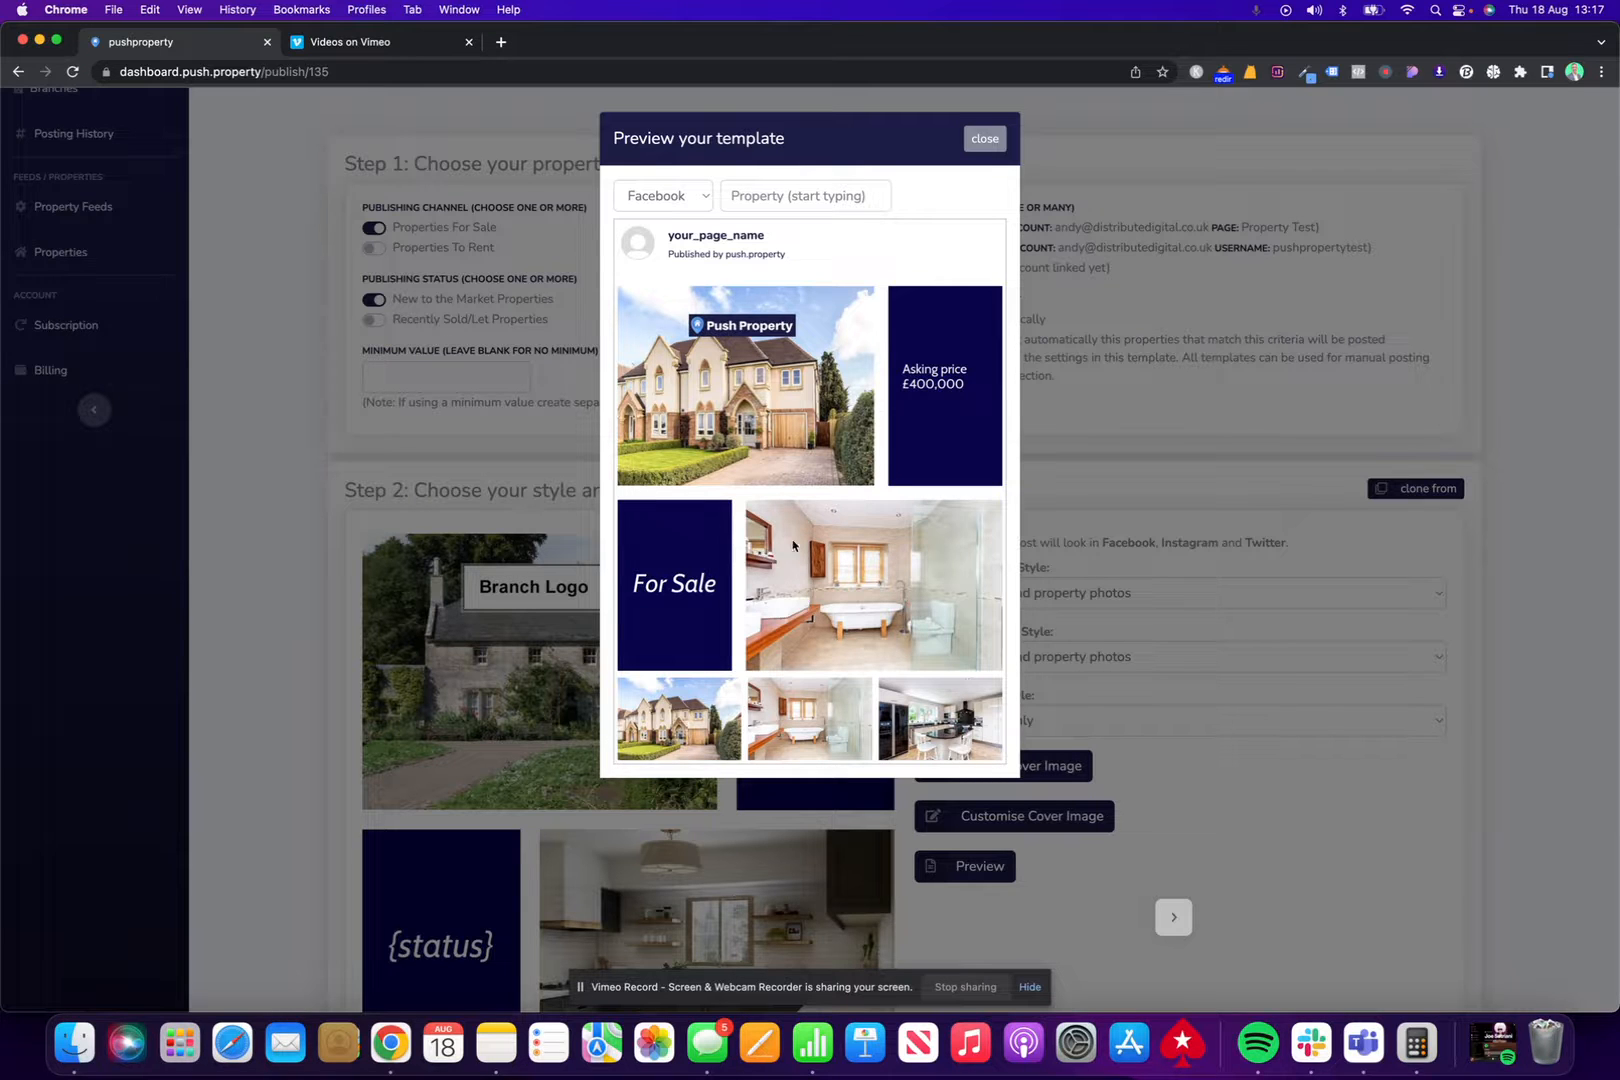
left_click(985, 140)
scroll(871, 452, "down", 7)
left_click(430, 464)
scroll(676, 531, "up", 2)
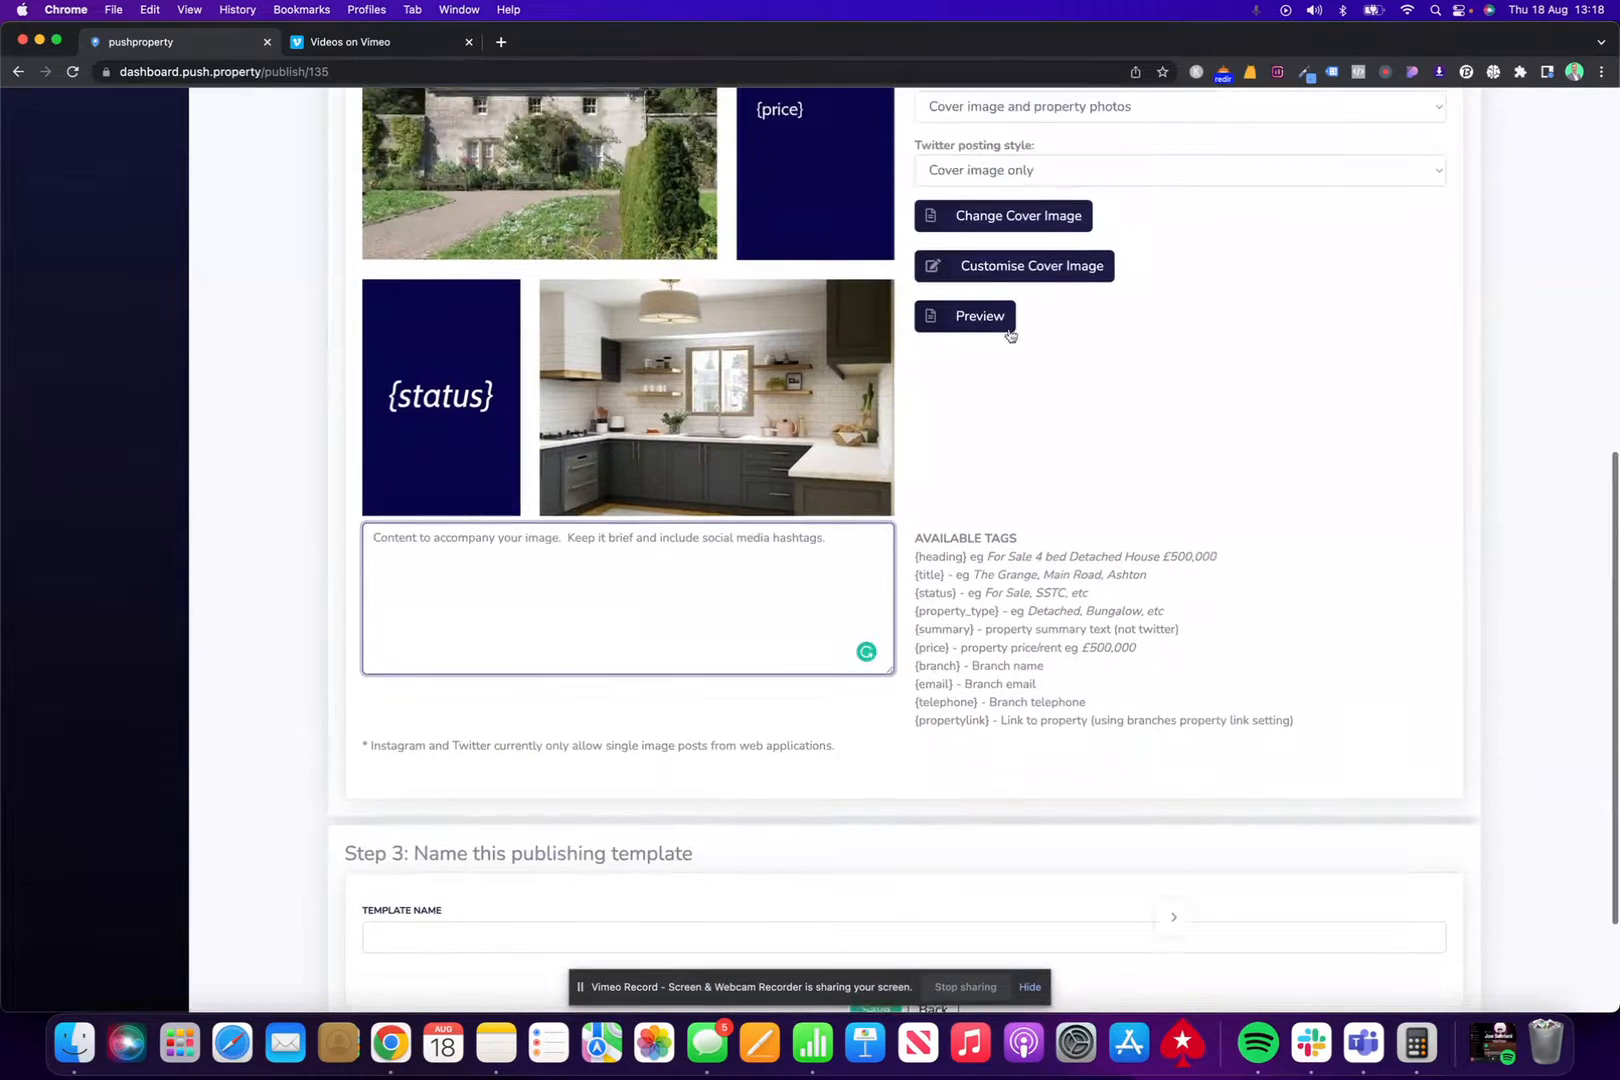
left_click(980, 316)
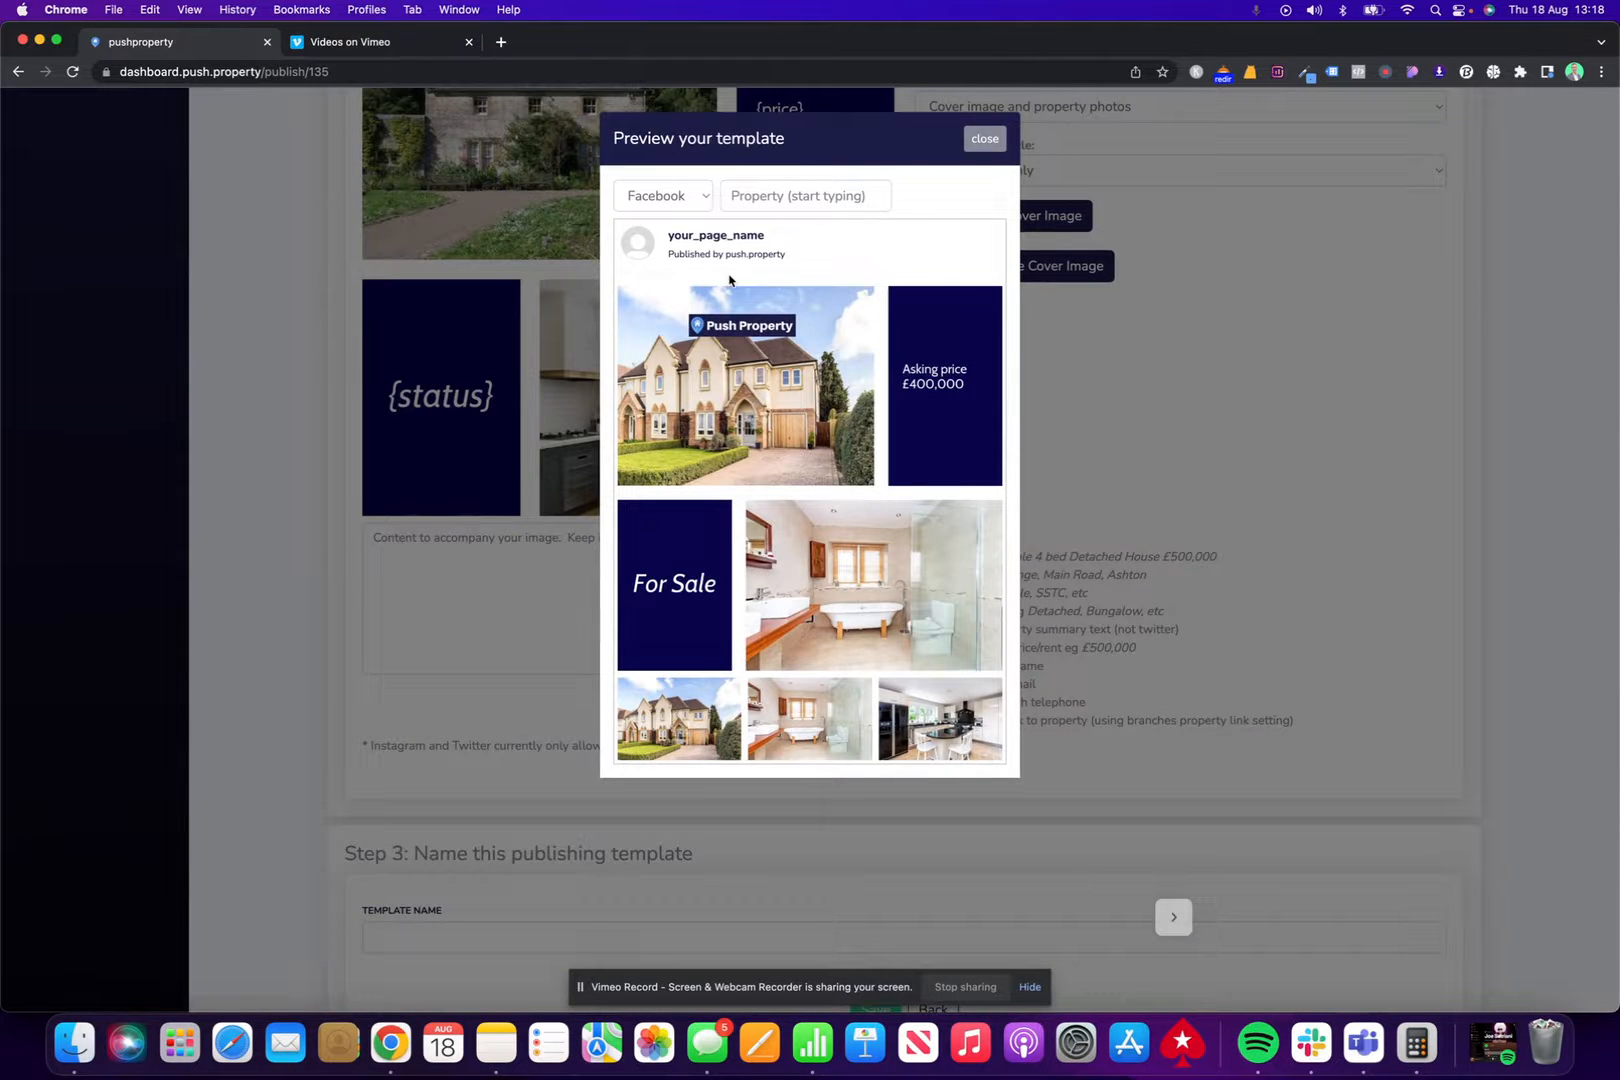
left_click(993, 145)
Step: Enter "We are delighted to present this lovely new property" as the accompanying post content and preview it on Facebook
left_click(403, 543)
type("We are delighted to present this")
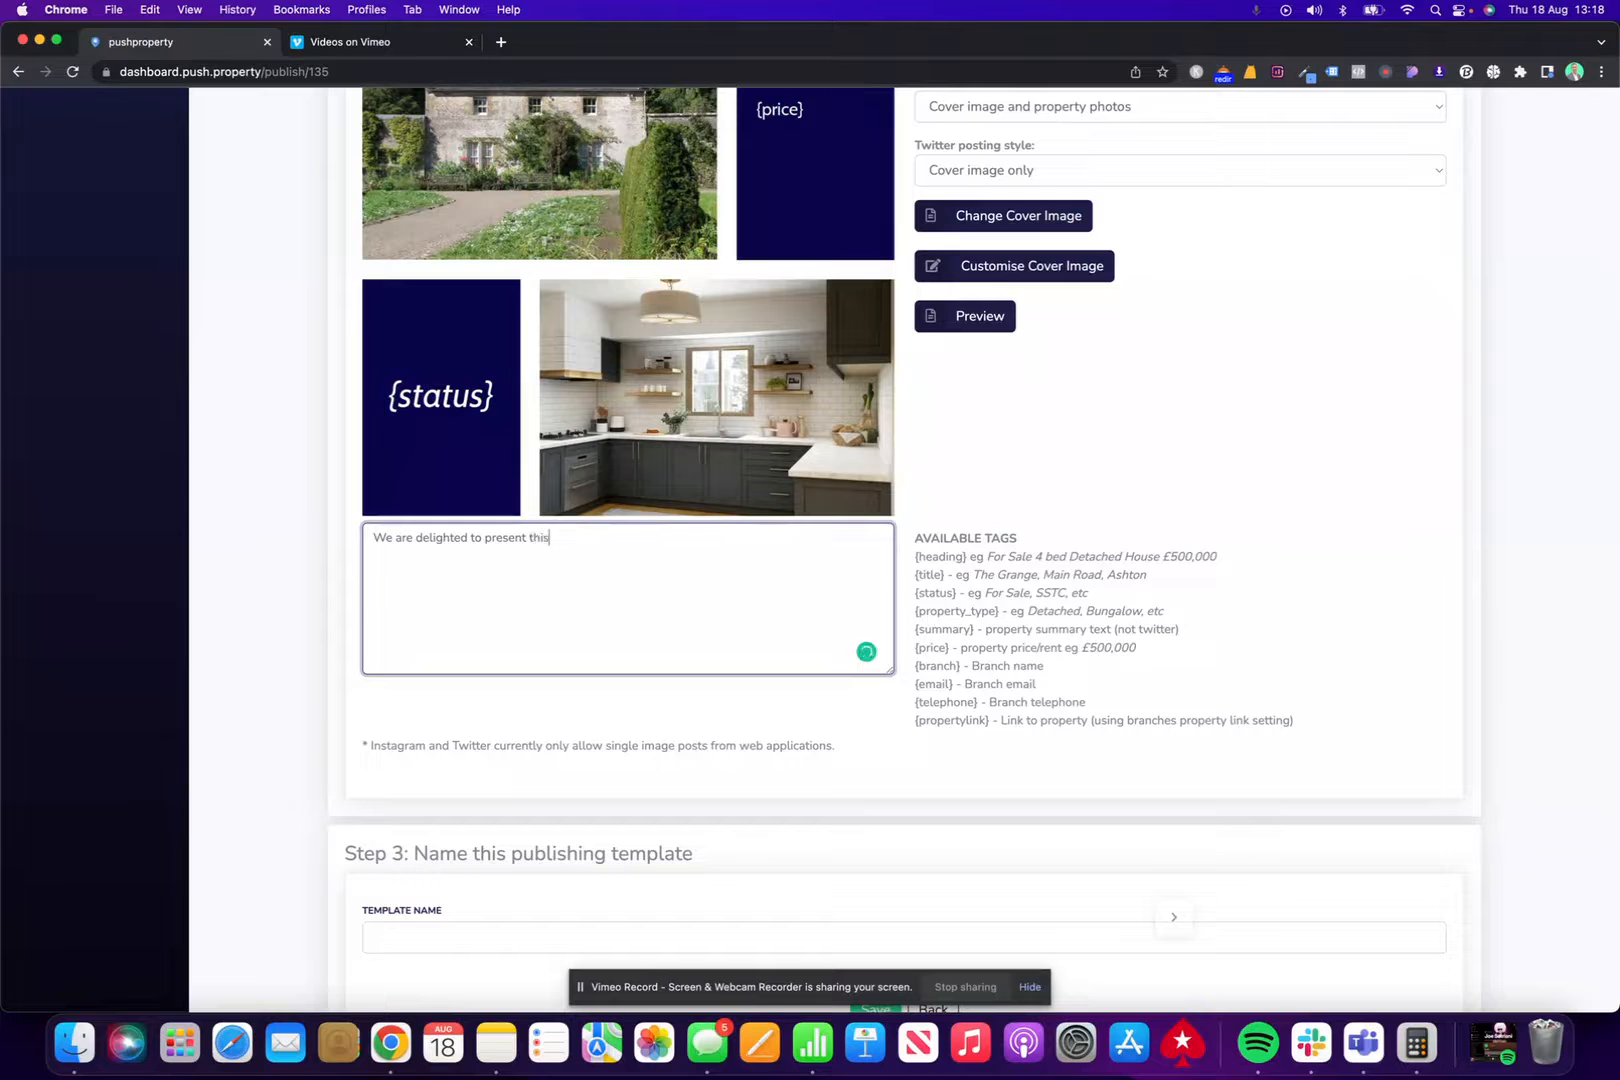
type(" lovely new property")
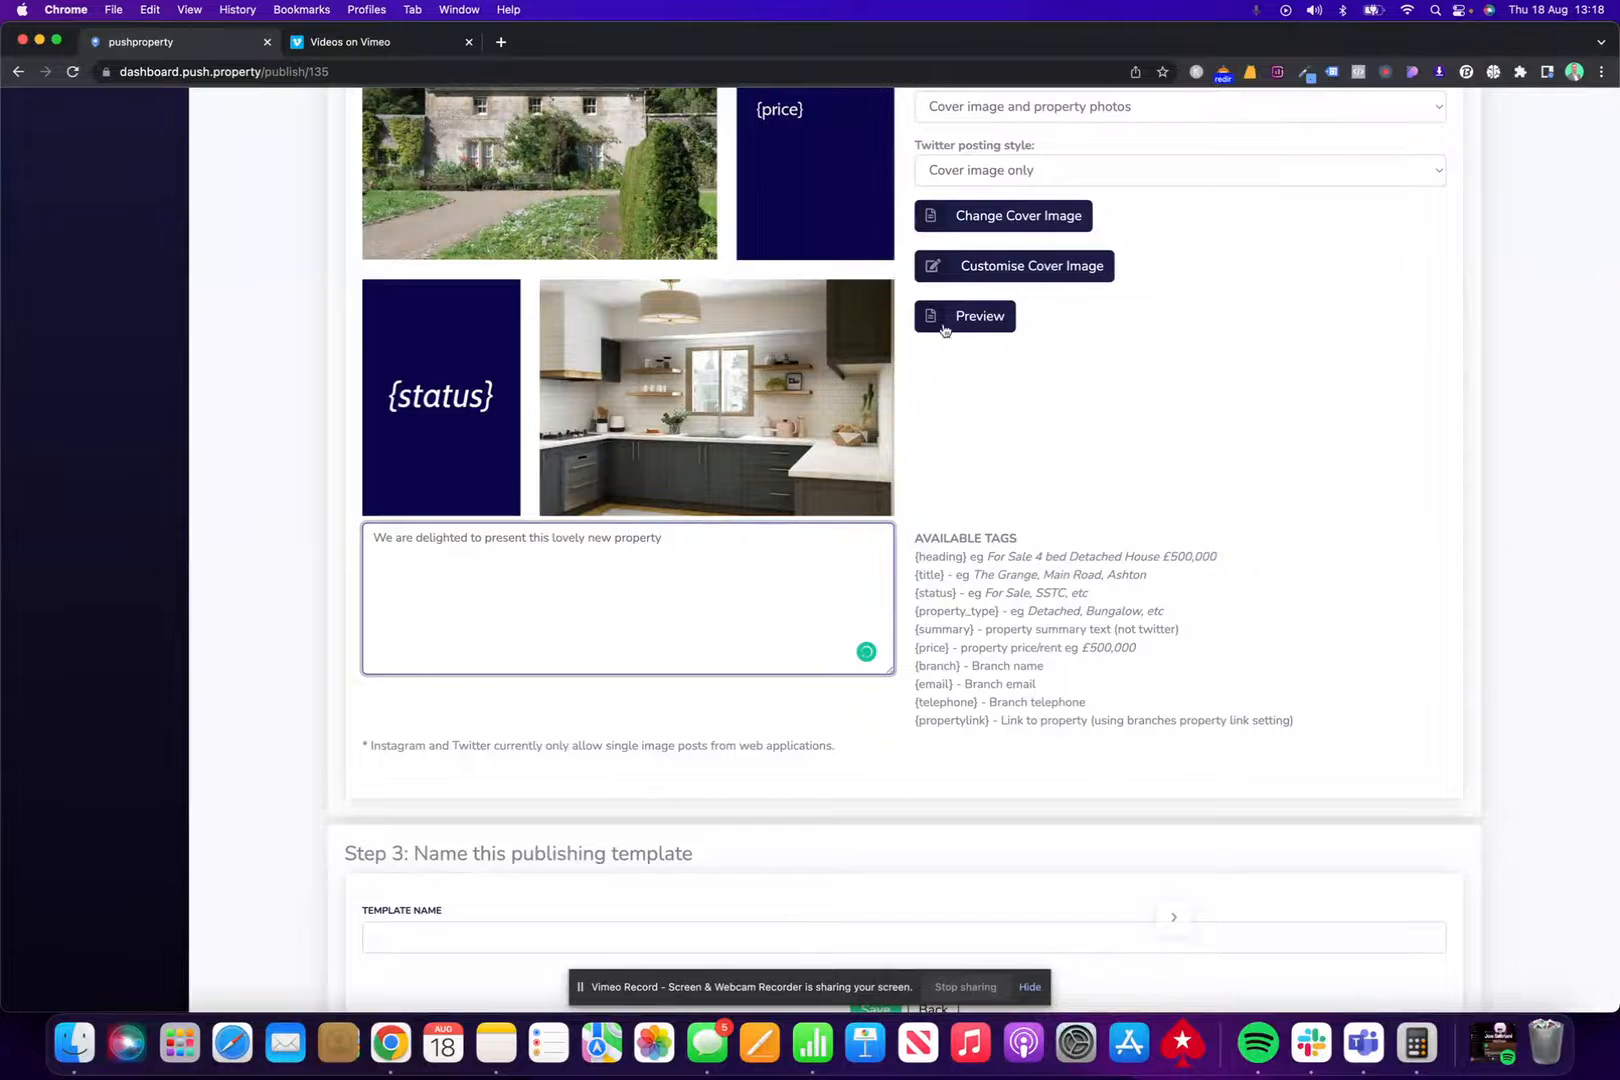
left_click(975, 316)
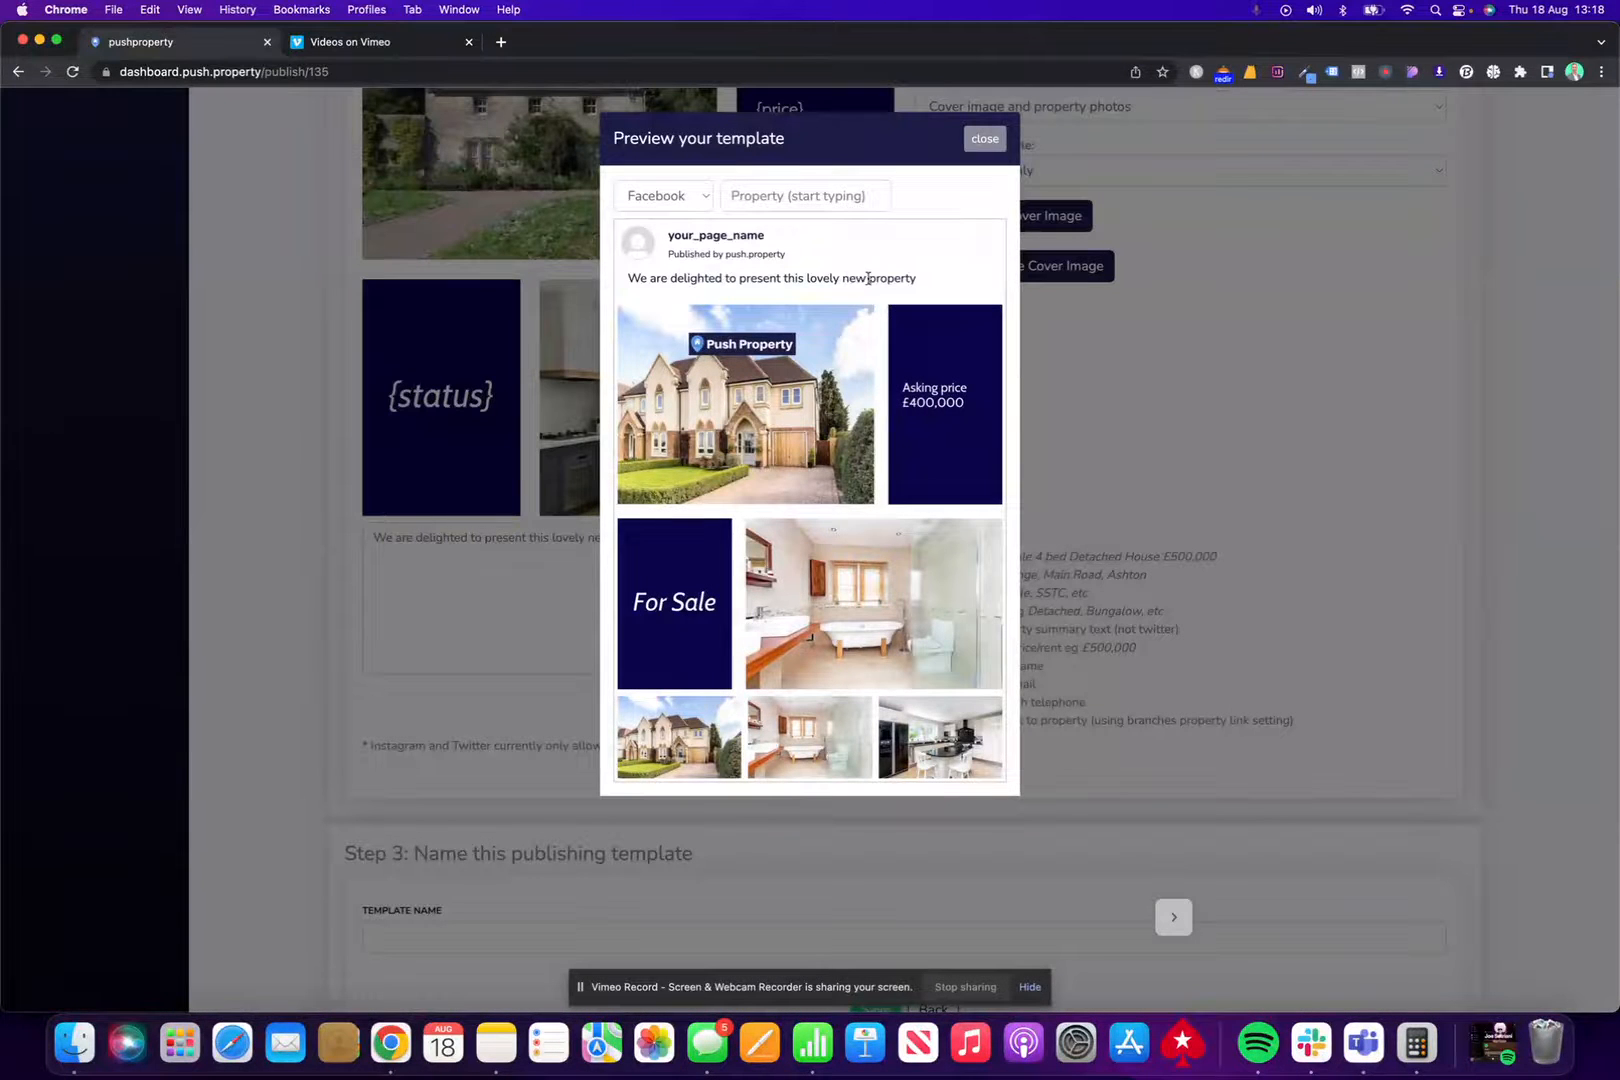
left_click(983, 139)
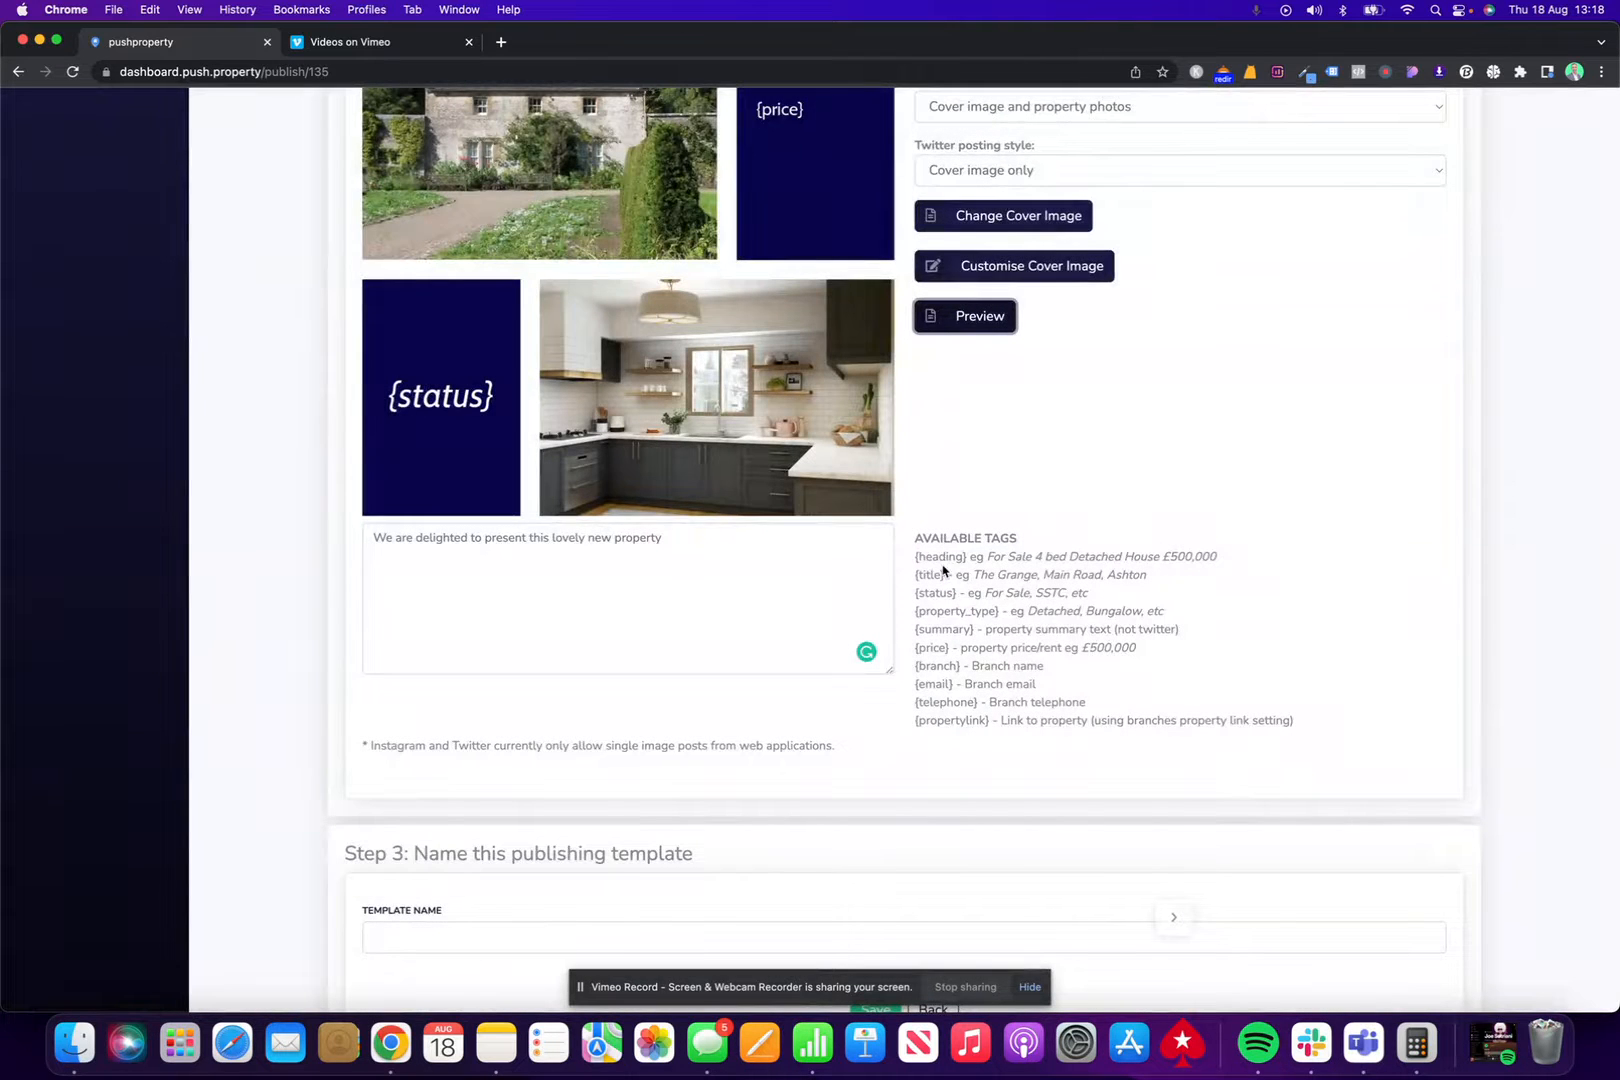
Step: End the content sentence with a full stop and add the copied {summary} tag on the line below
left_click(694, 545)
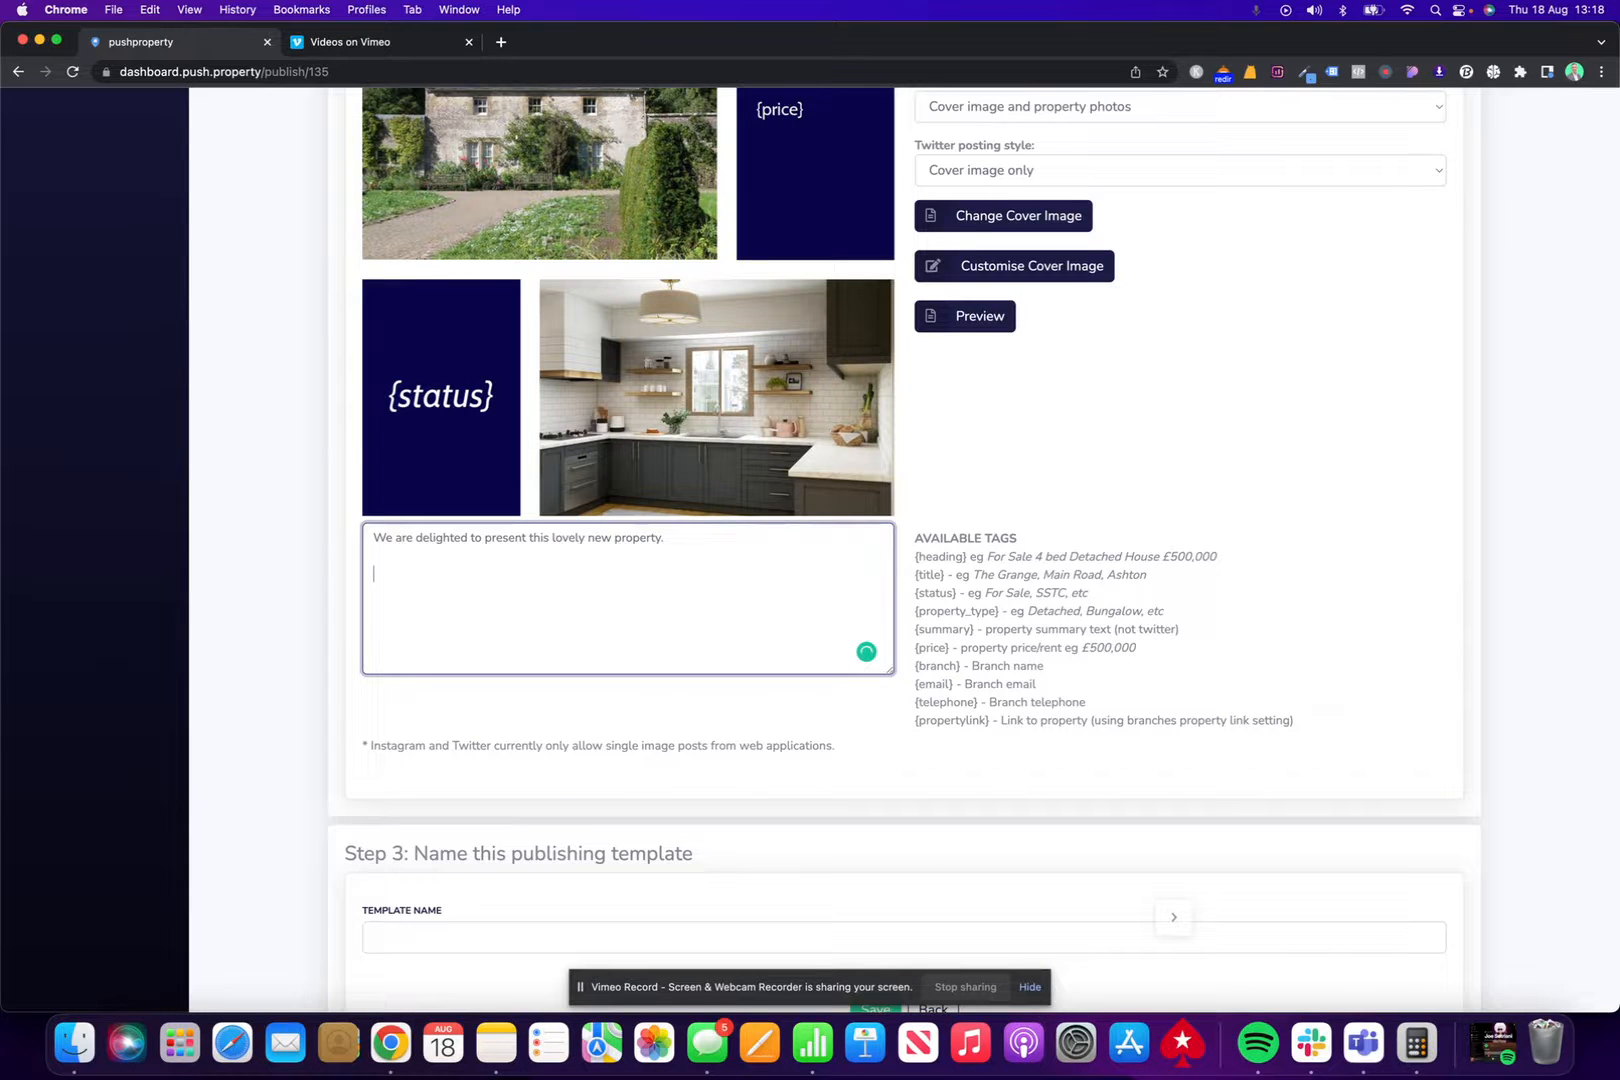
left_click(975, 630)
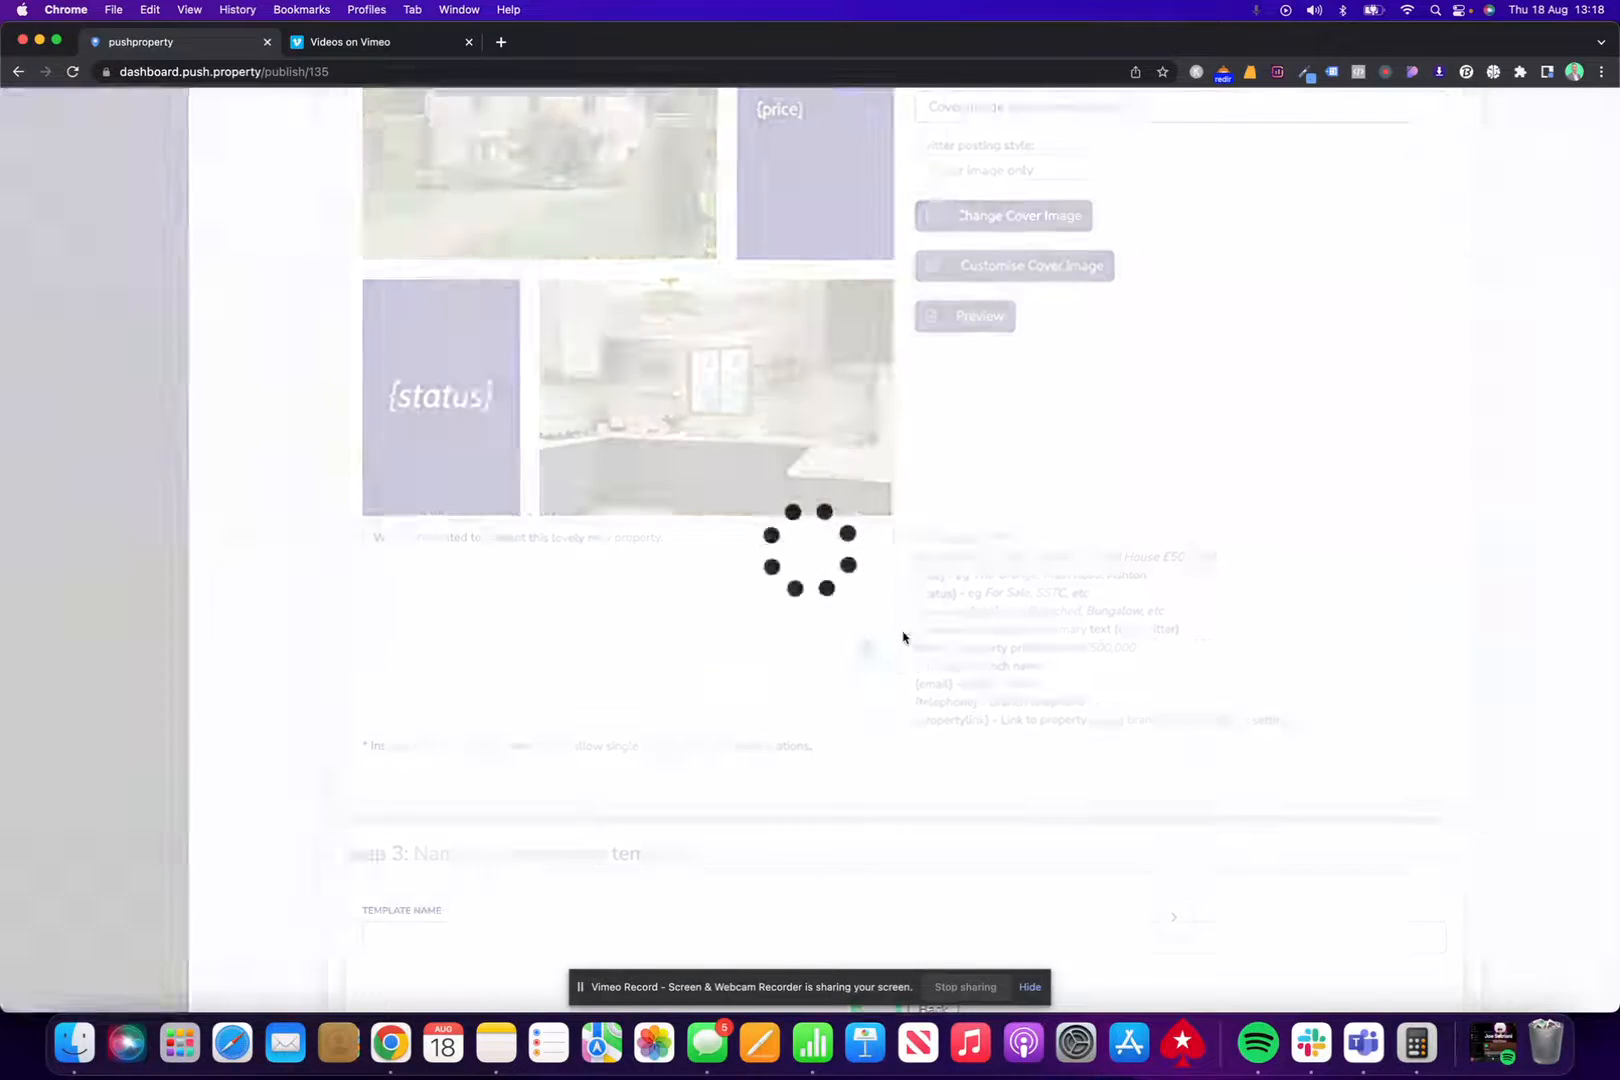
left_click_drag(975, 631, 914, 632)
key("super+c")
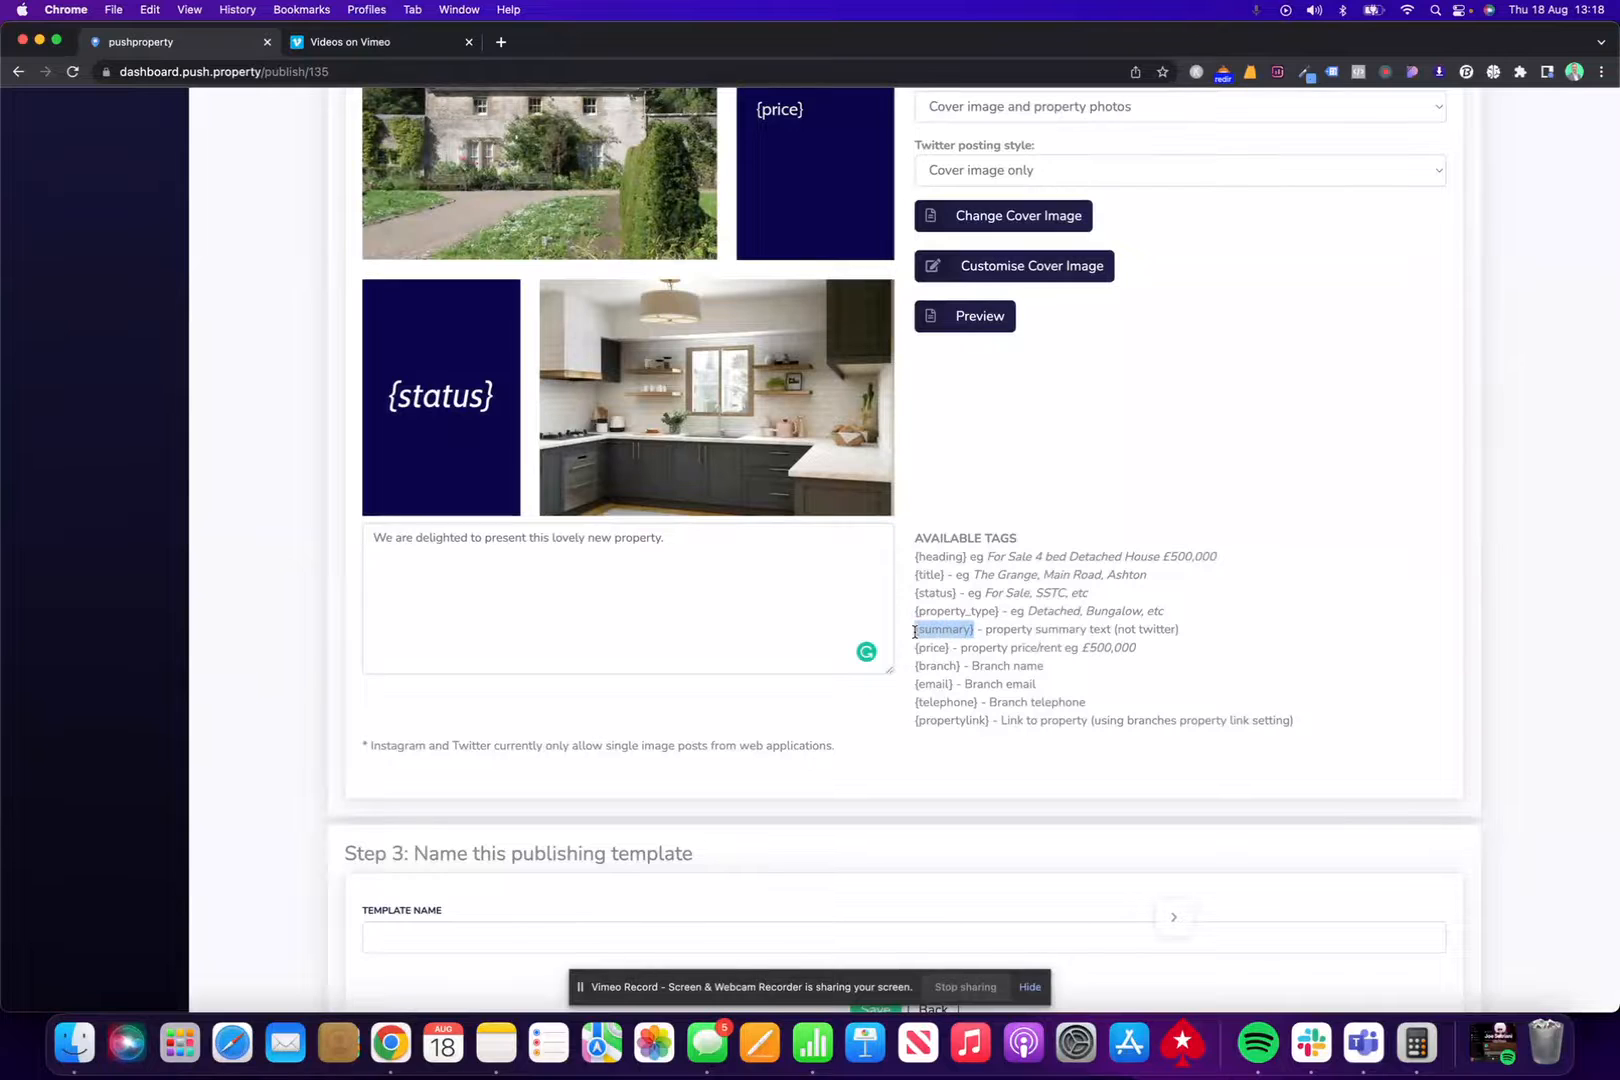
left_click(410, 567)
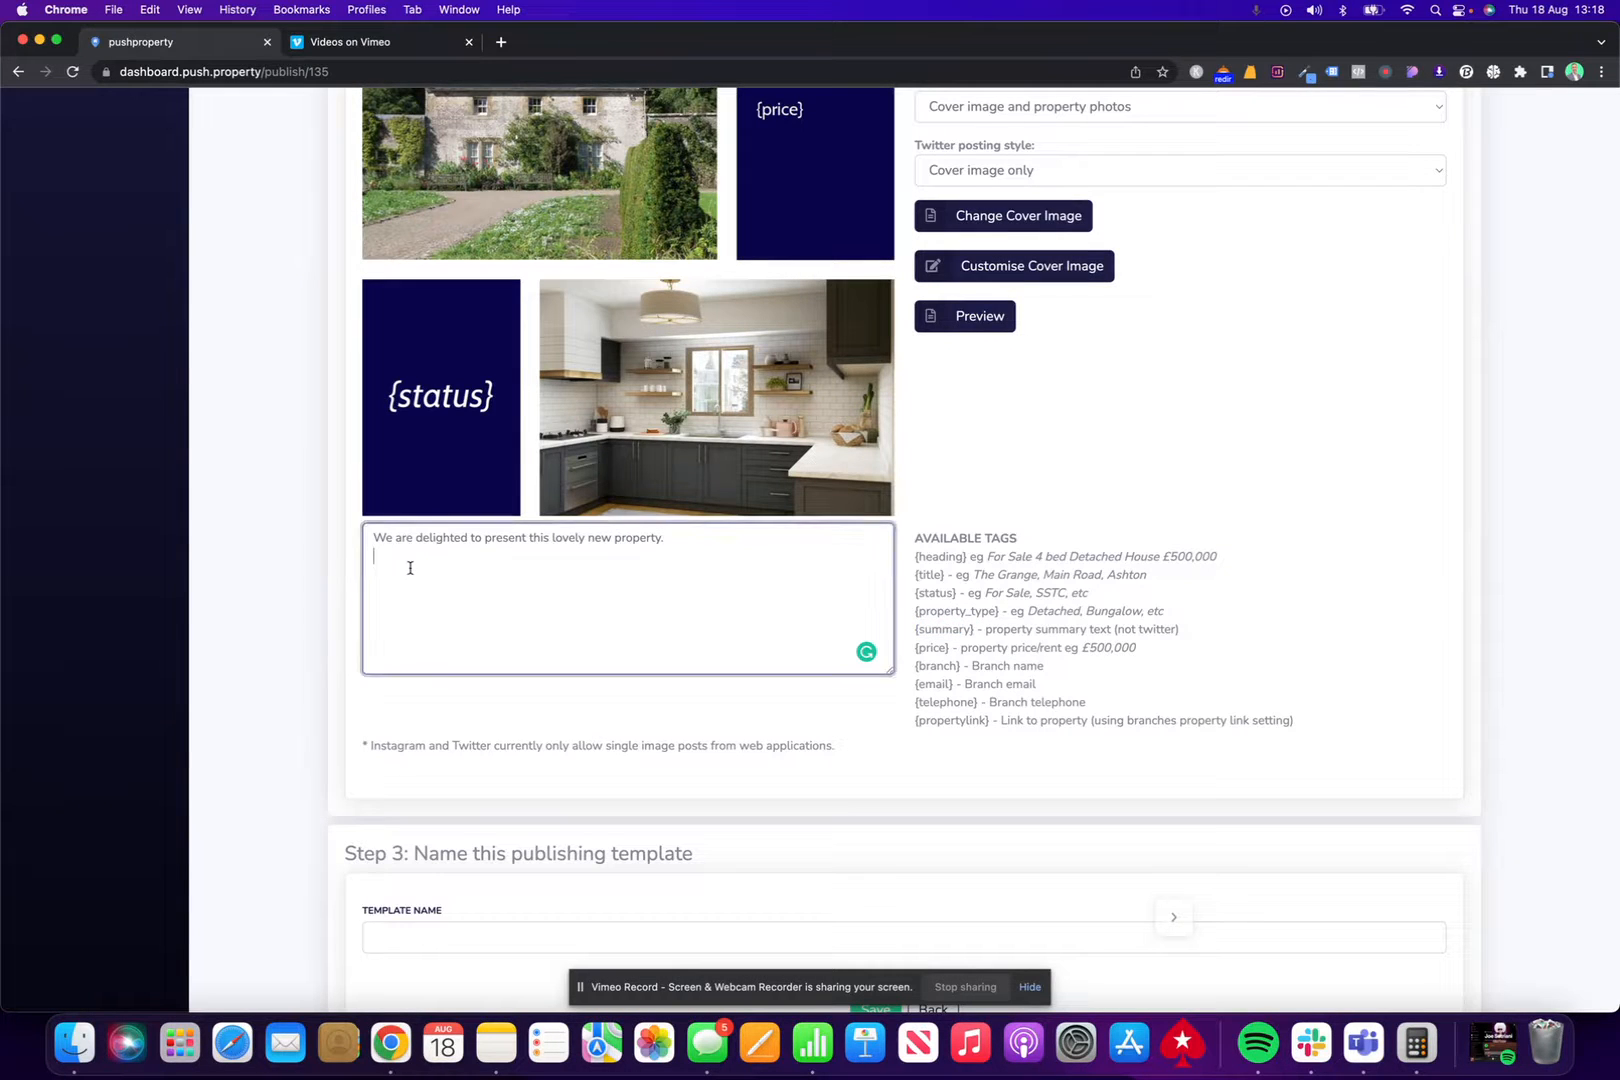
key("super+v")
left_click(684, 537)
key("Return")
key("BackSpace")
Step: Preview the Facebook post with the default property and the first one suggested for "a", and examine the summary text
left_click(952, 315)
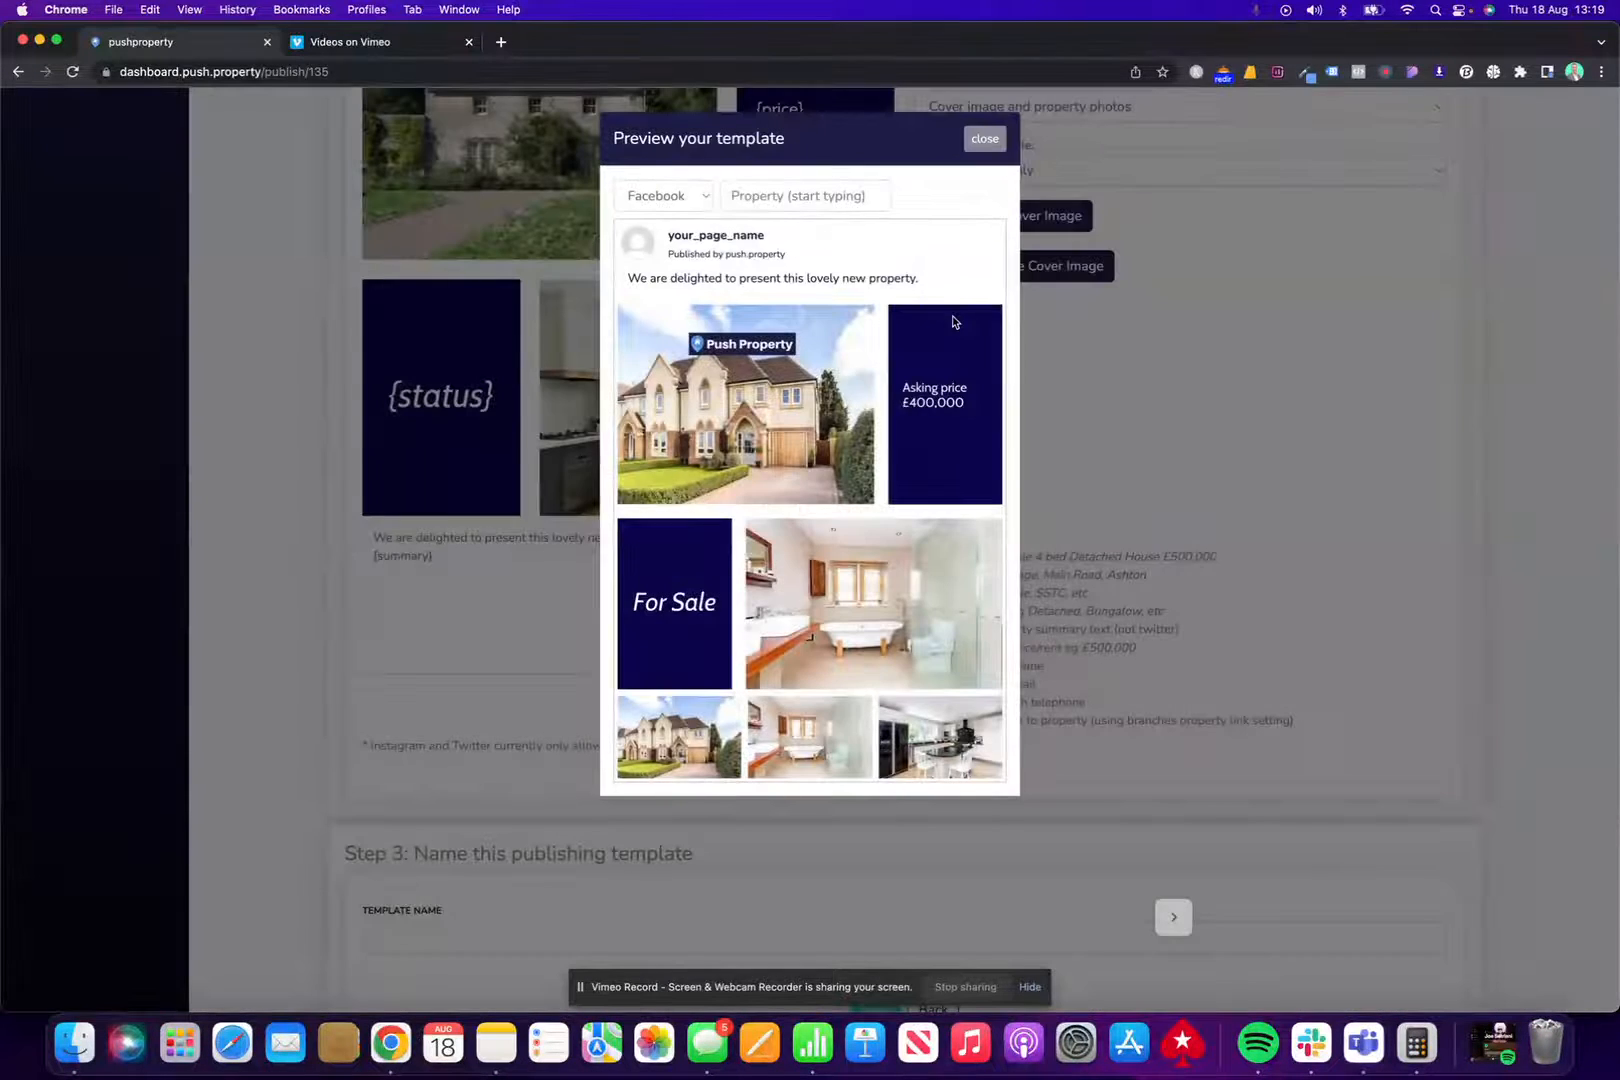
left_click(983, 139)
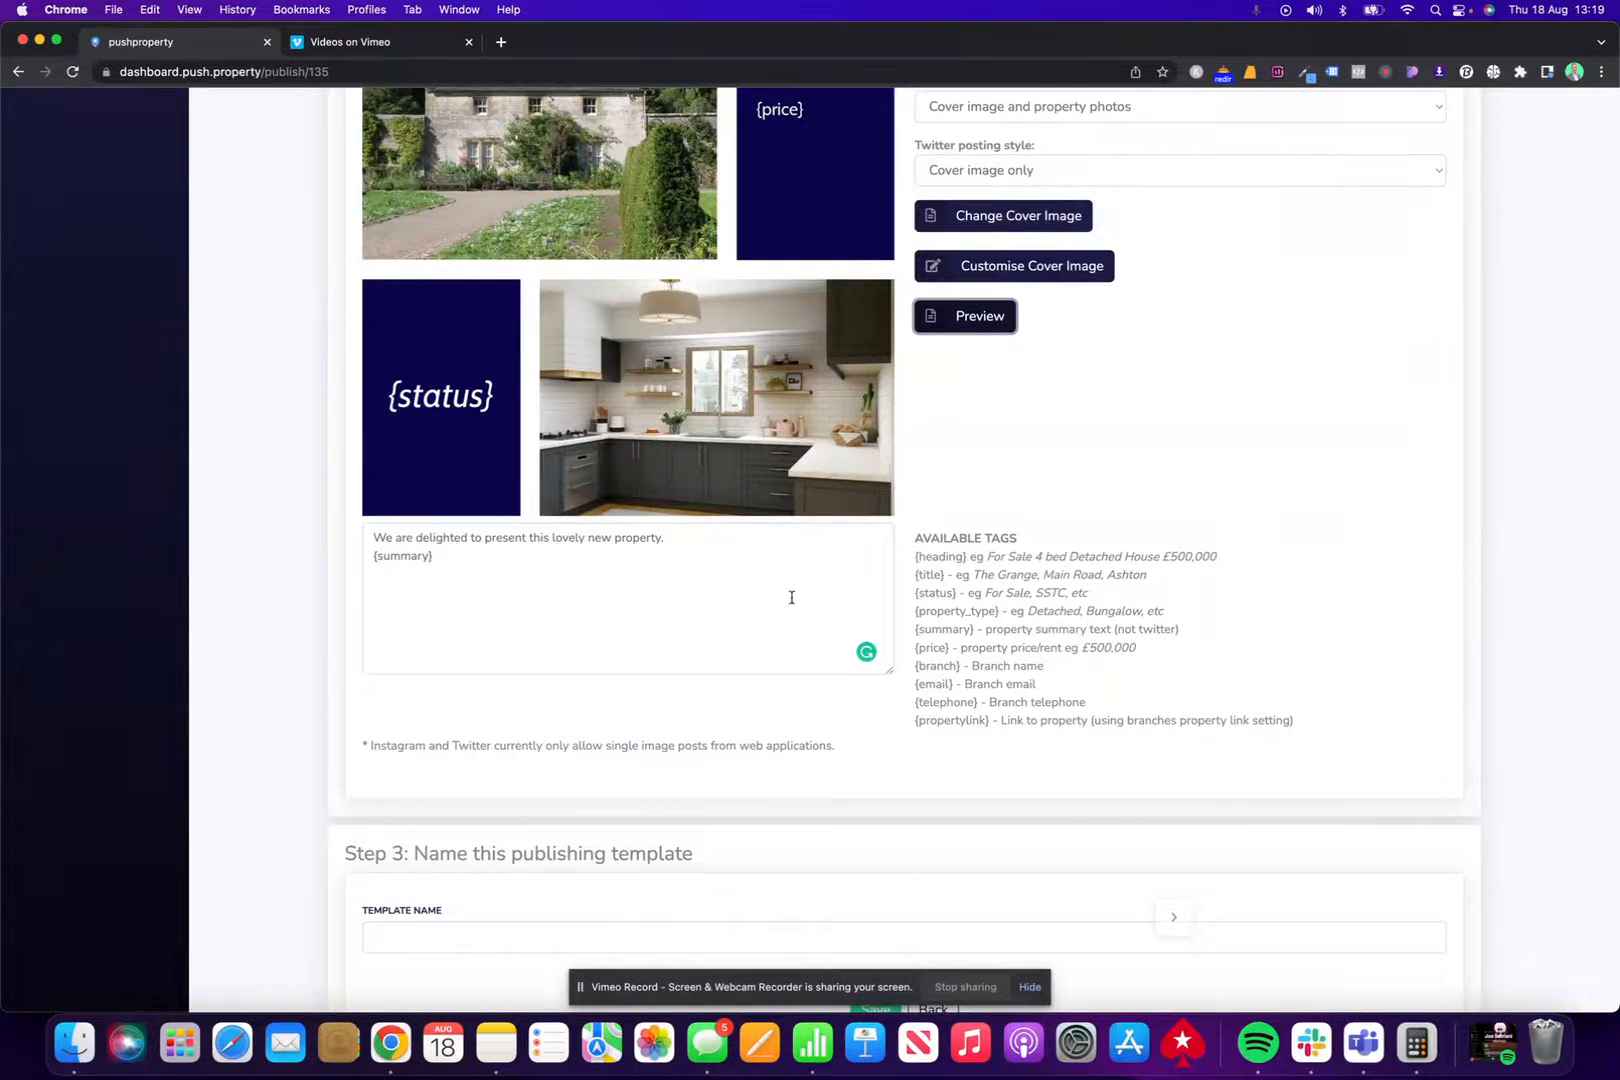
scroll(1019, 293, "up", 2)
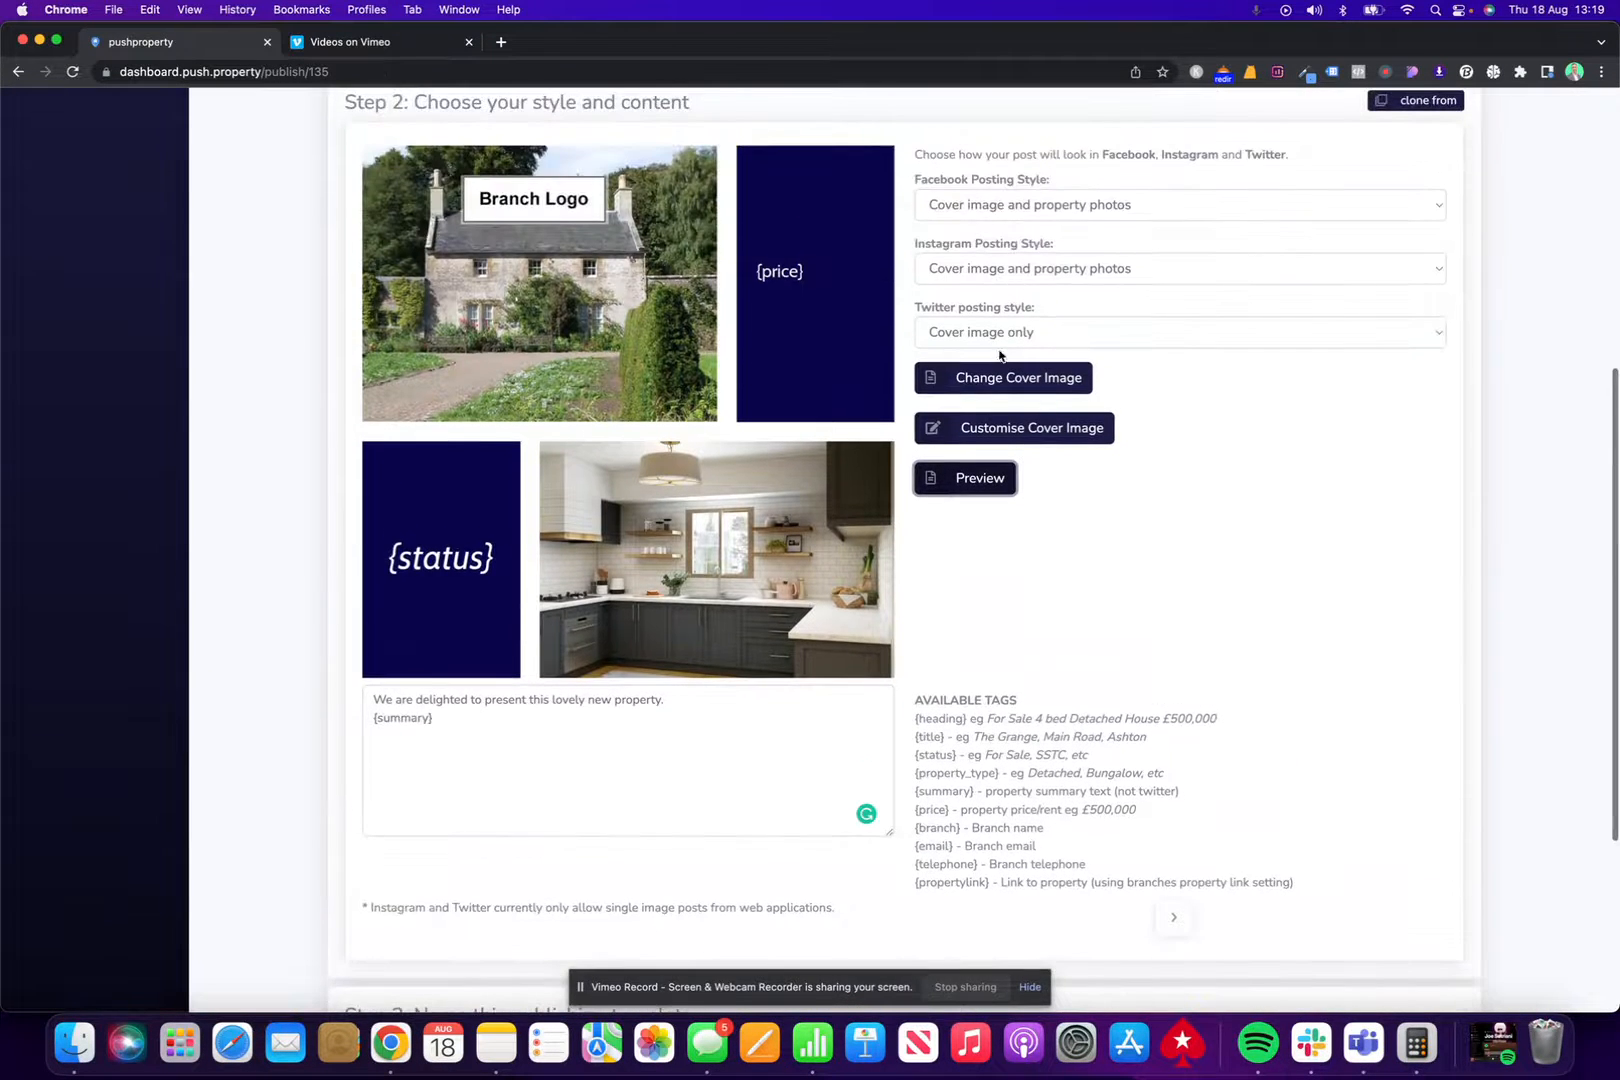
left_click(969, 473)
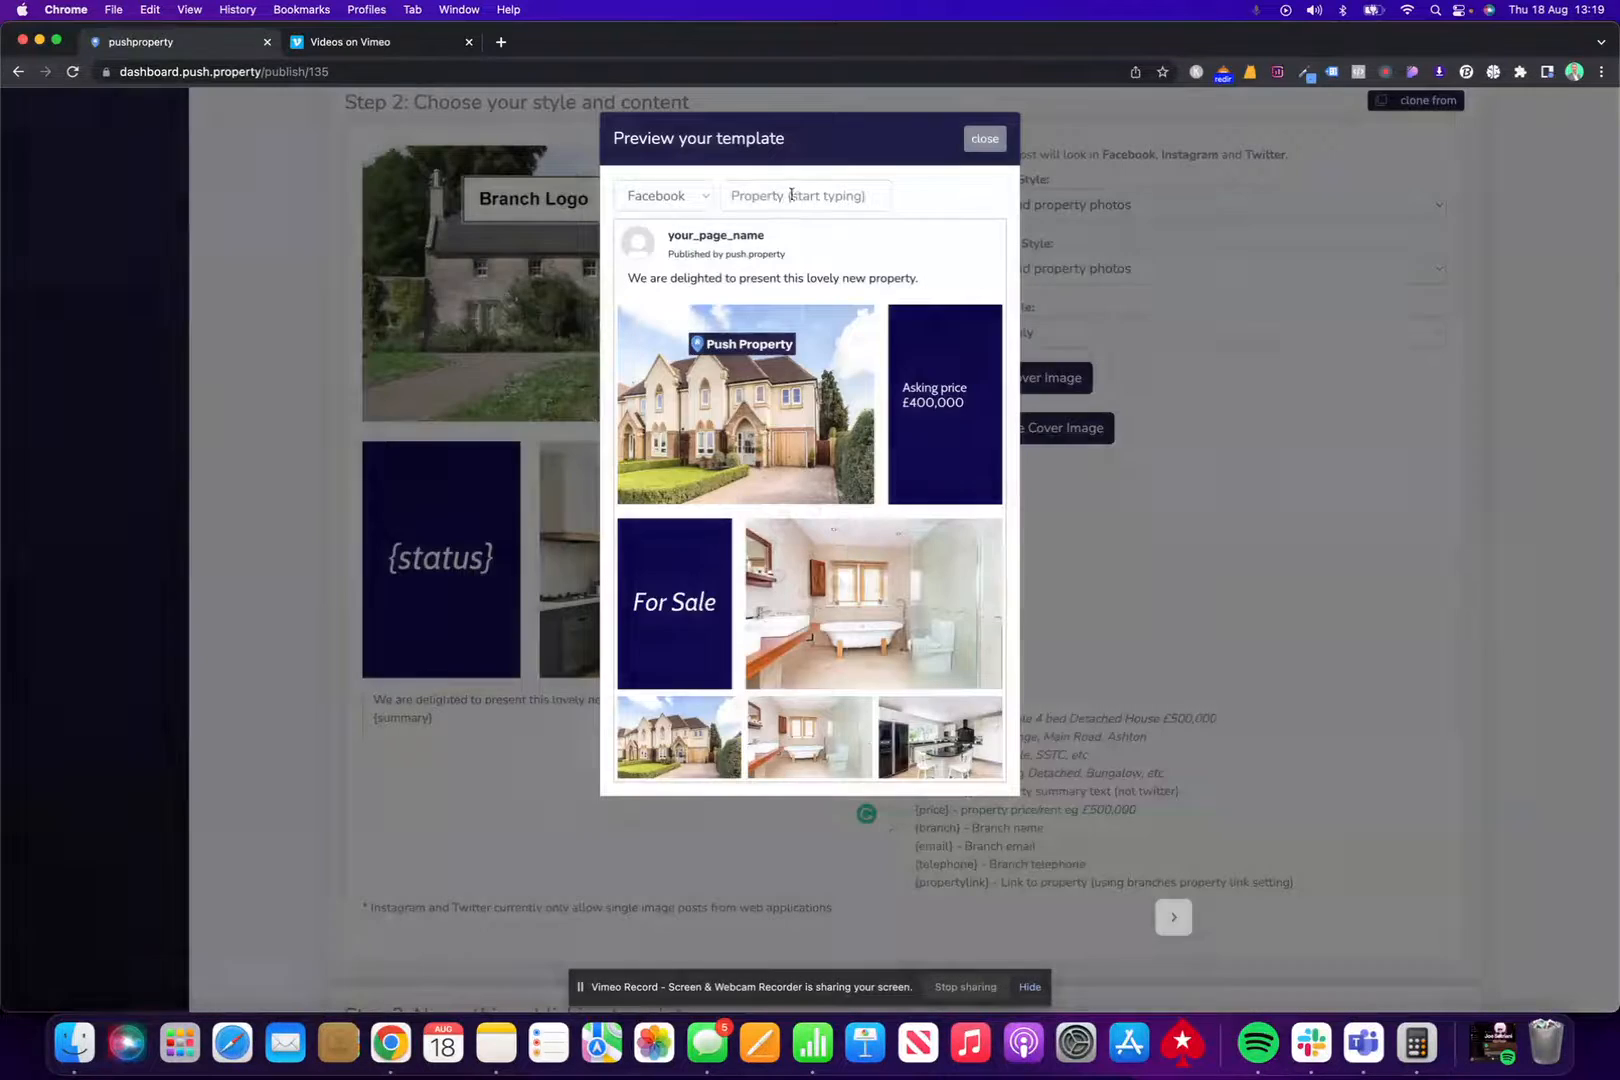
left_click(810, 196)
type("a")
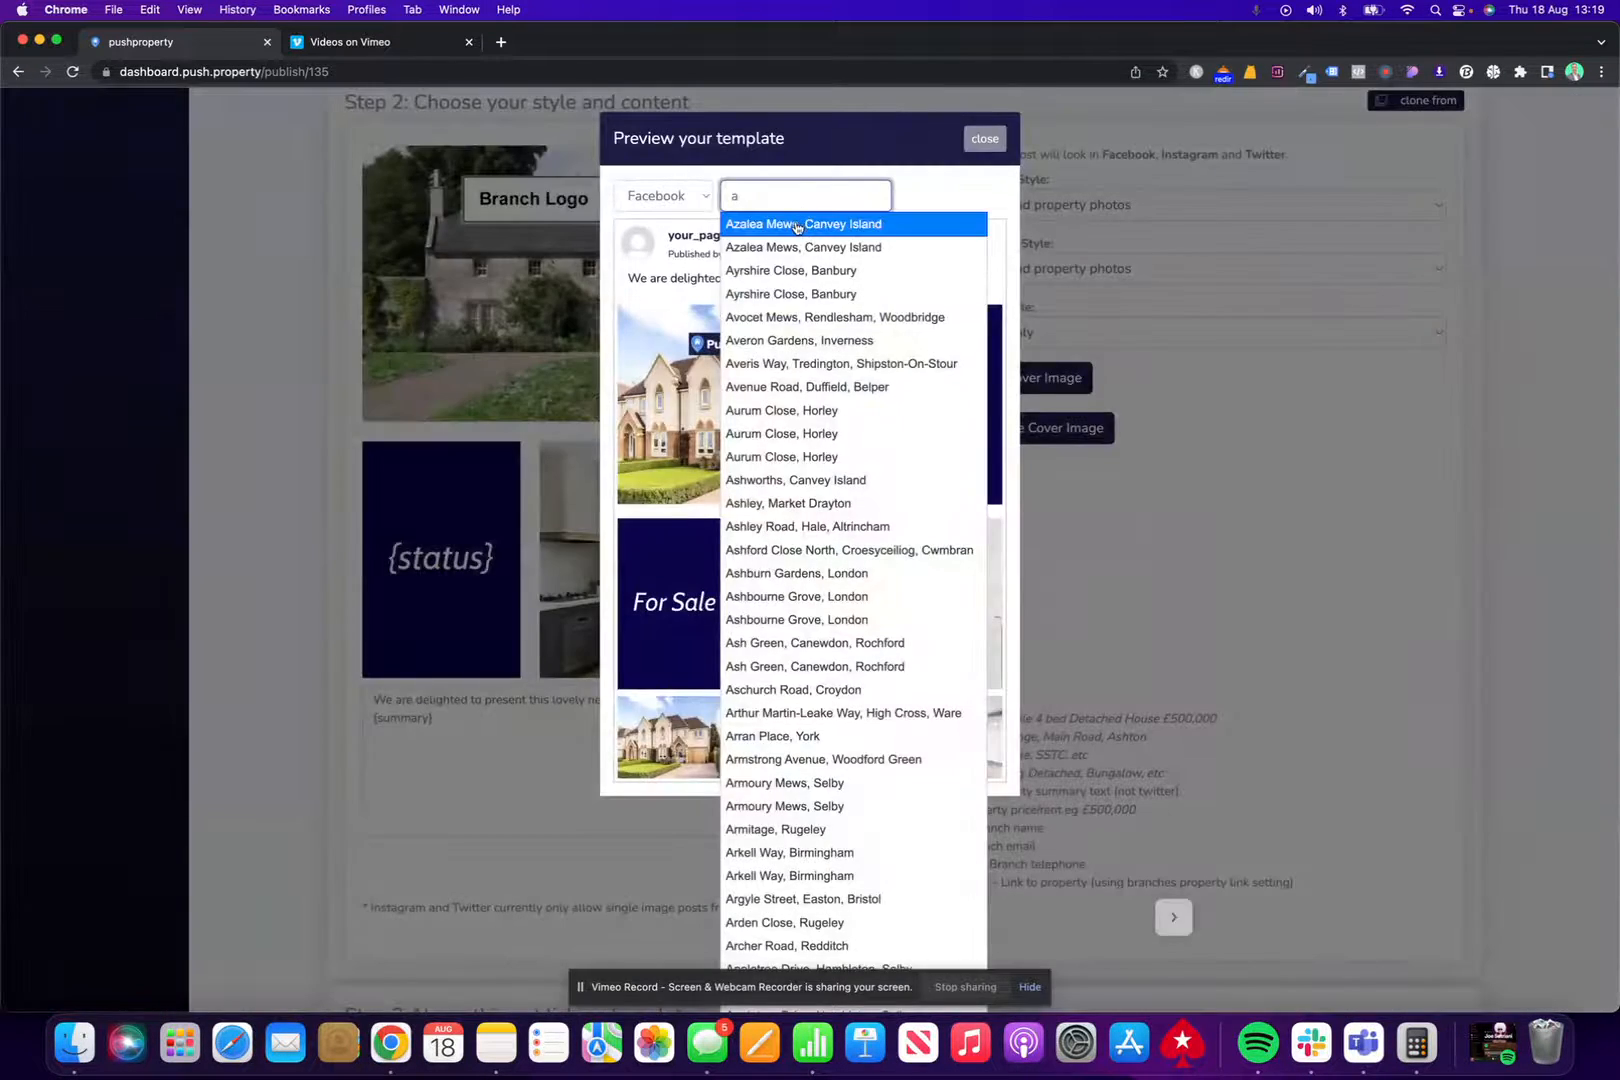
left_click(800, 222)
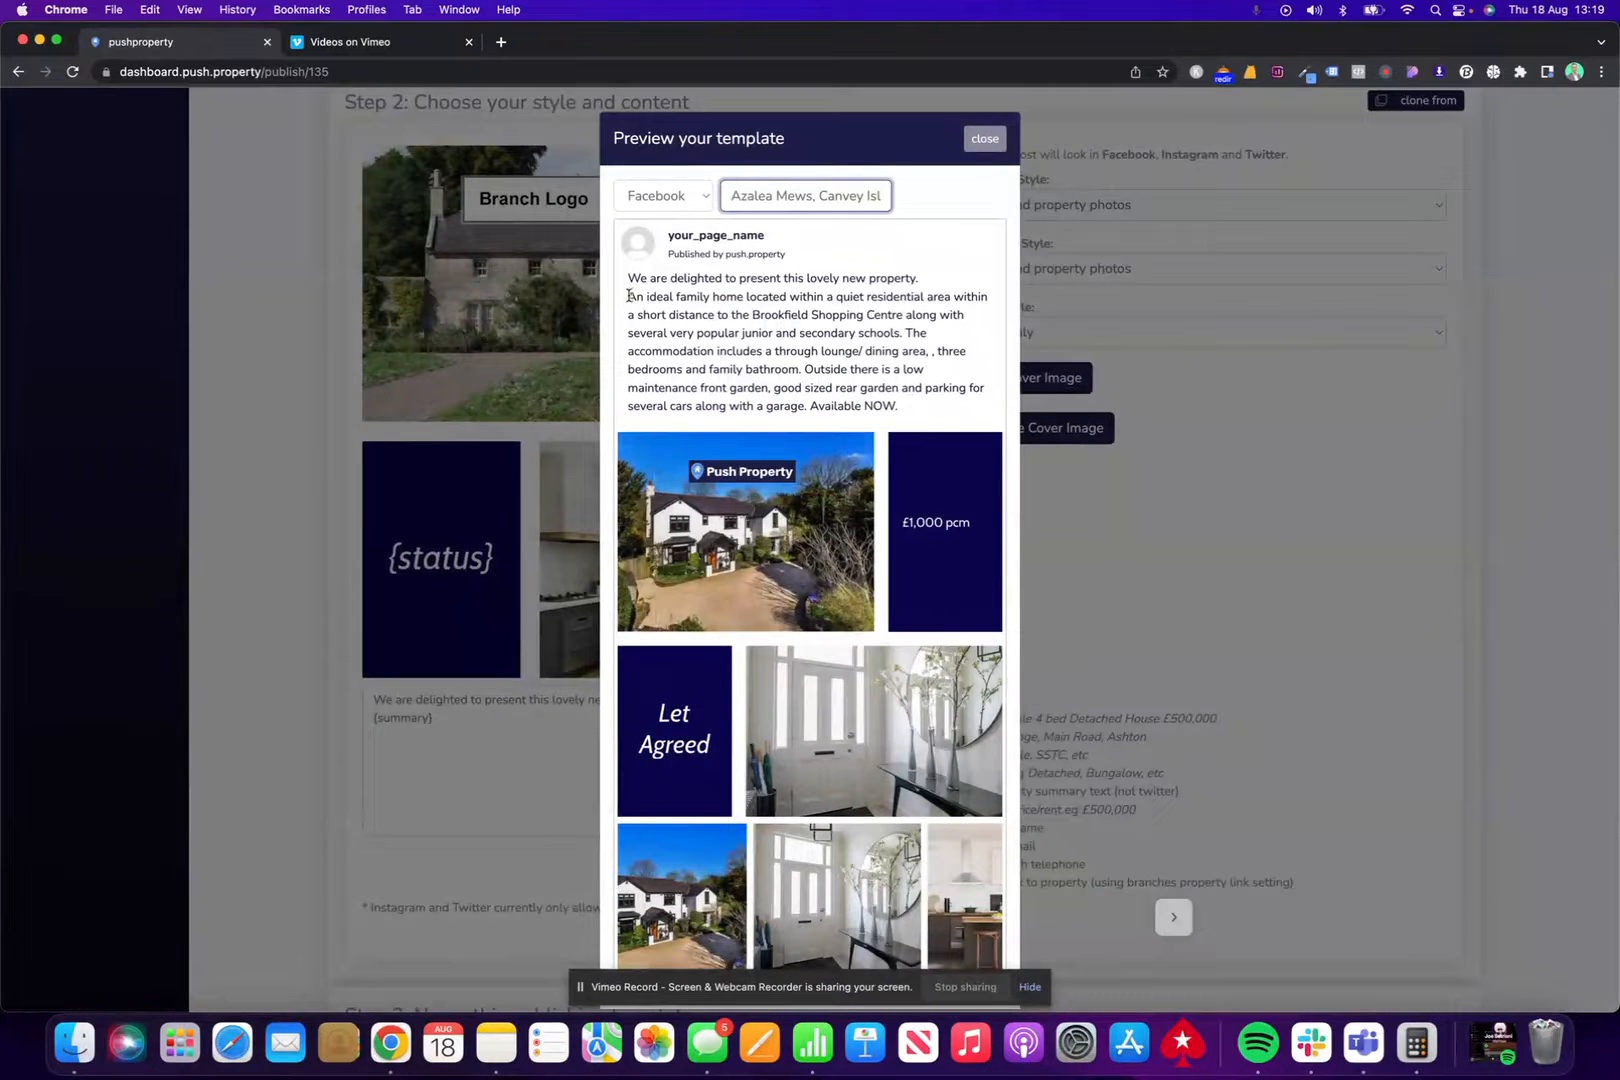
left_click_drag(628, 296, 902, 407)
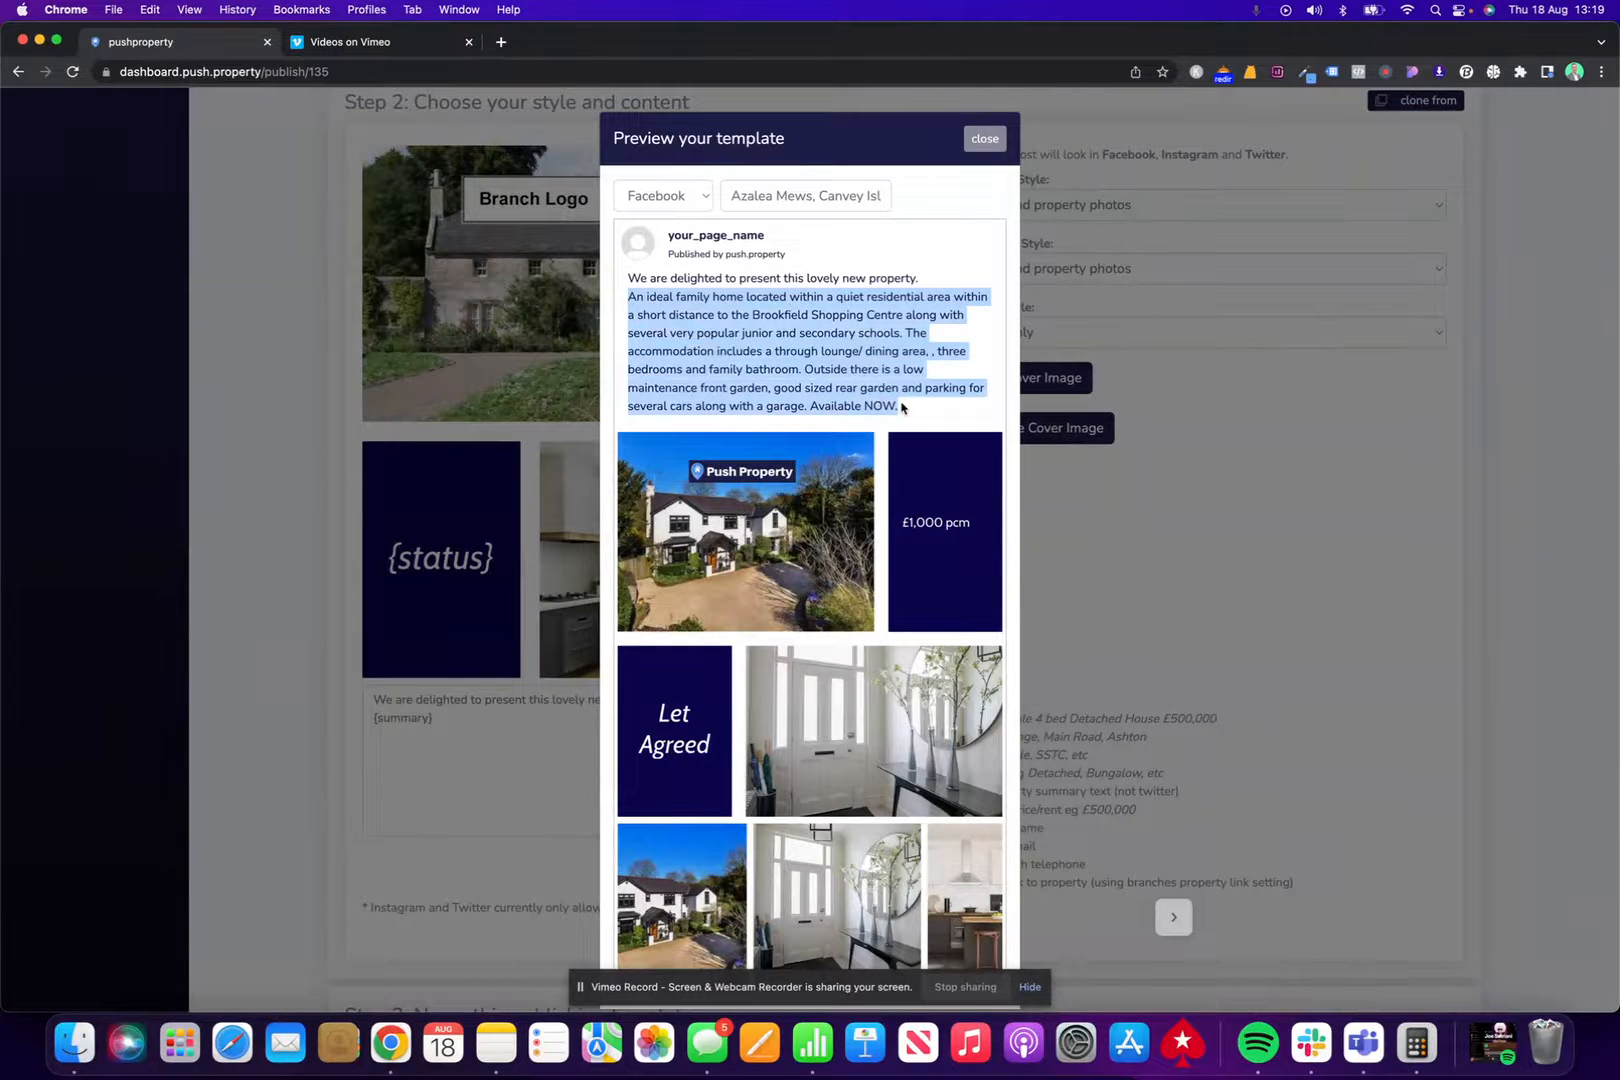
left_click(843, 377)
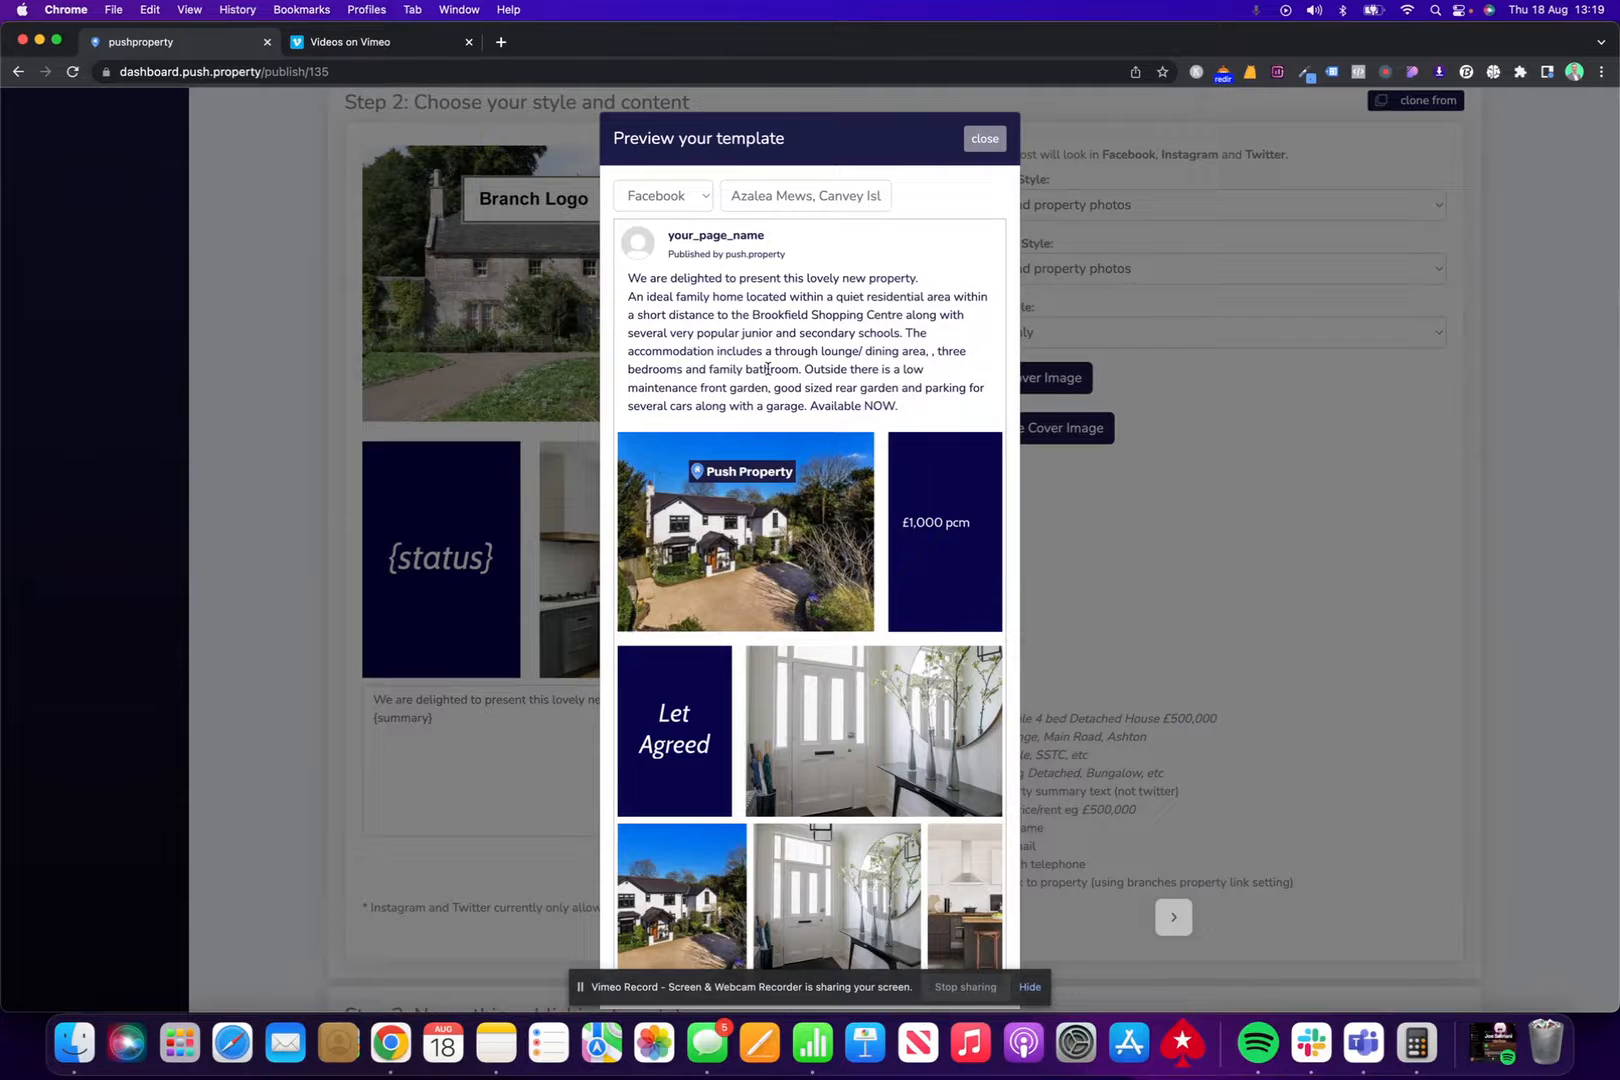
left_click(975, 138)
Step: Add the {title} and {price} tags on separate lines above {summary} and preview the Facebook post
left_click(688, 703)
key("Return")
type("{title")
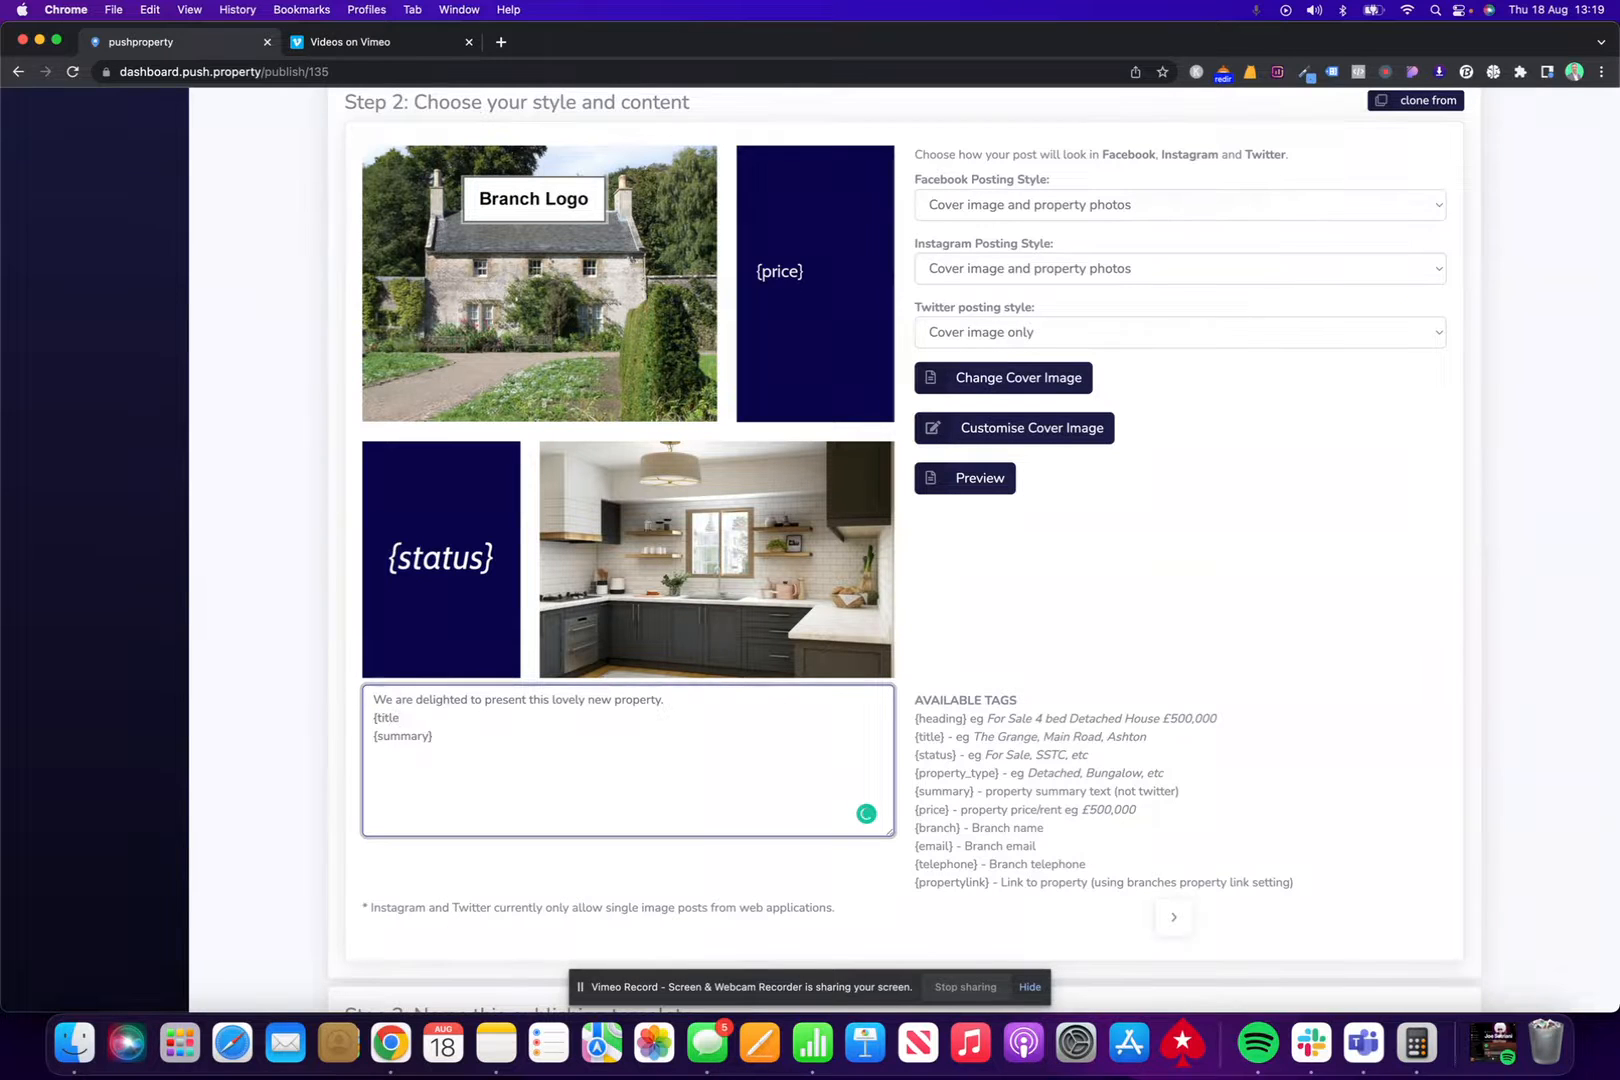
type("}")
key("Return")
left_click(984, 477)
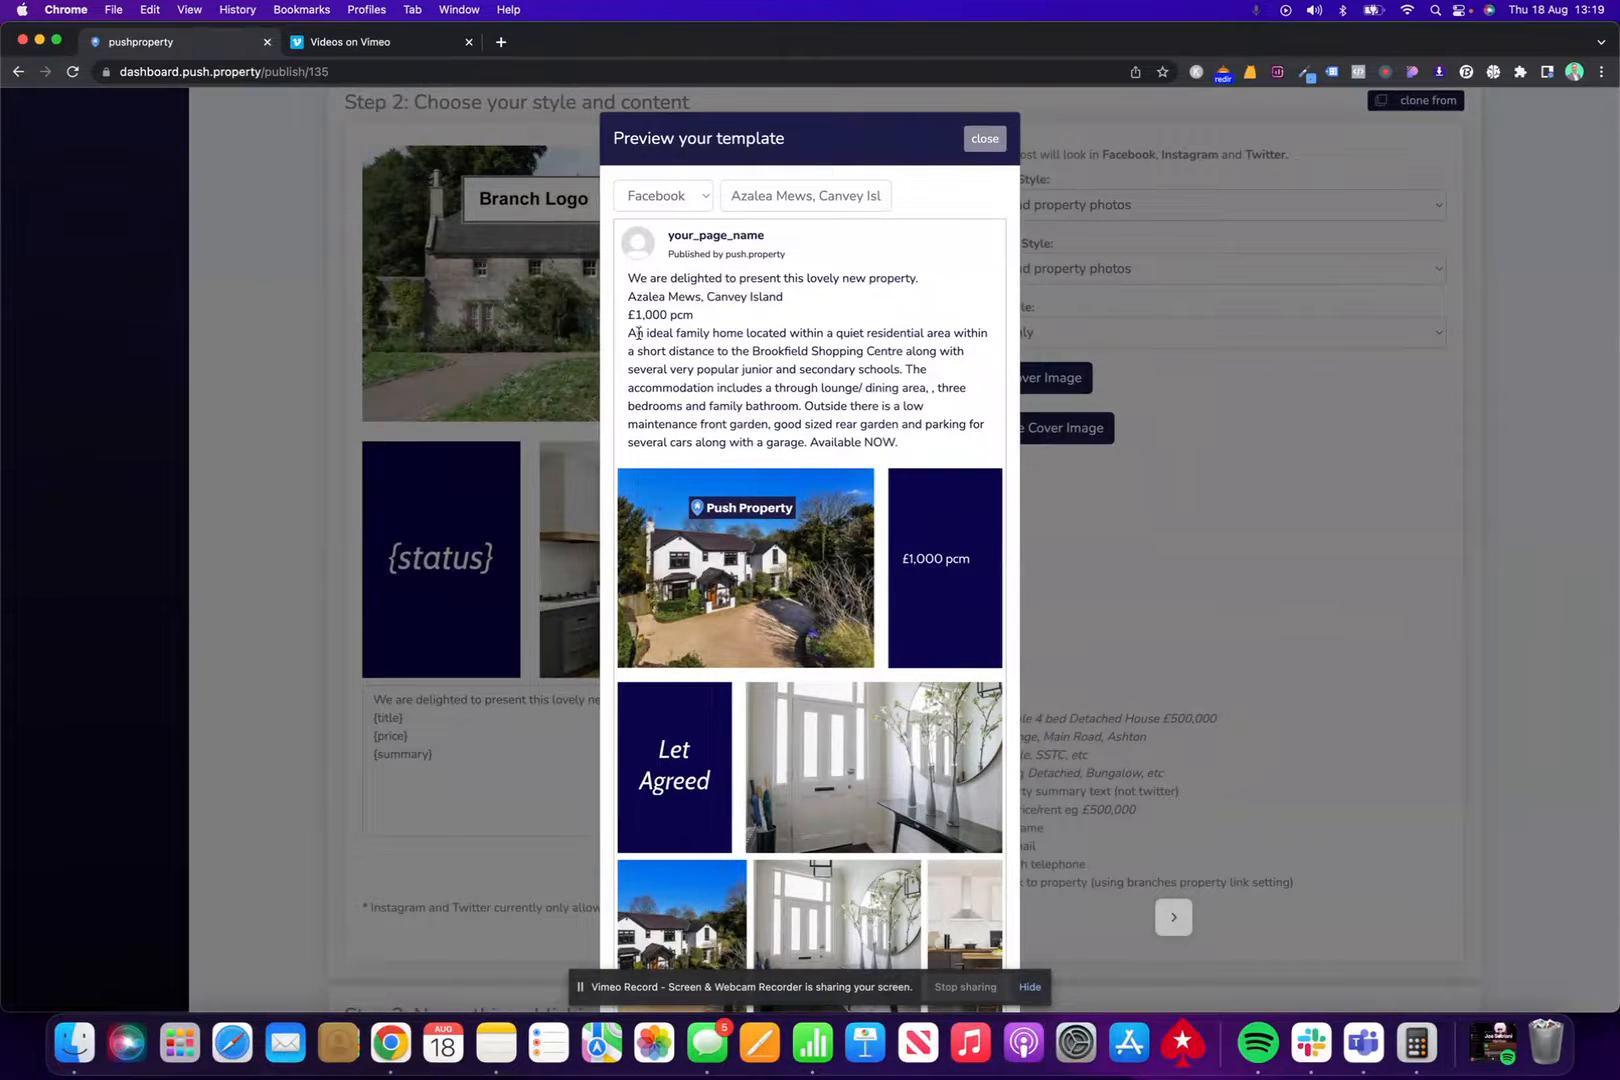
left_click(980, 142)
Step: Move the {price} tag onto the same line as {title} and preview the Facebook post, checking its opening lines and summary
left_click(371, 741)
key("BackSpace")
left_click(1001, 481)
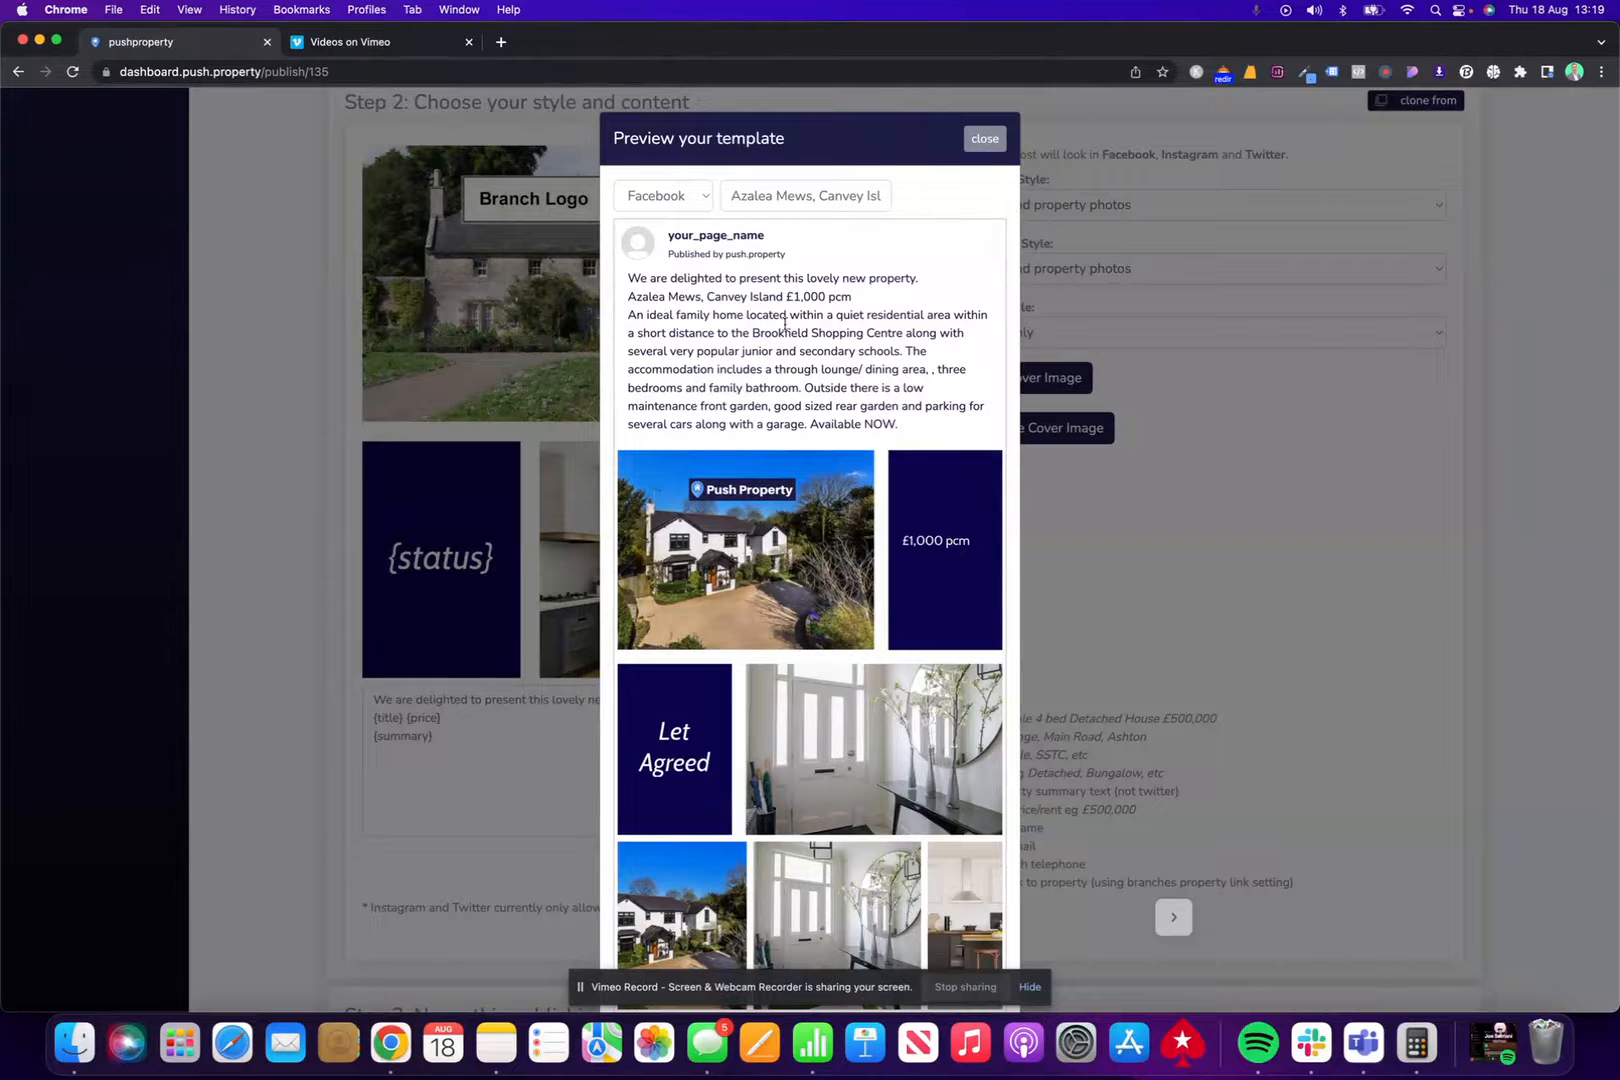
left_click_drag(628, 316, 865, 410)
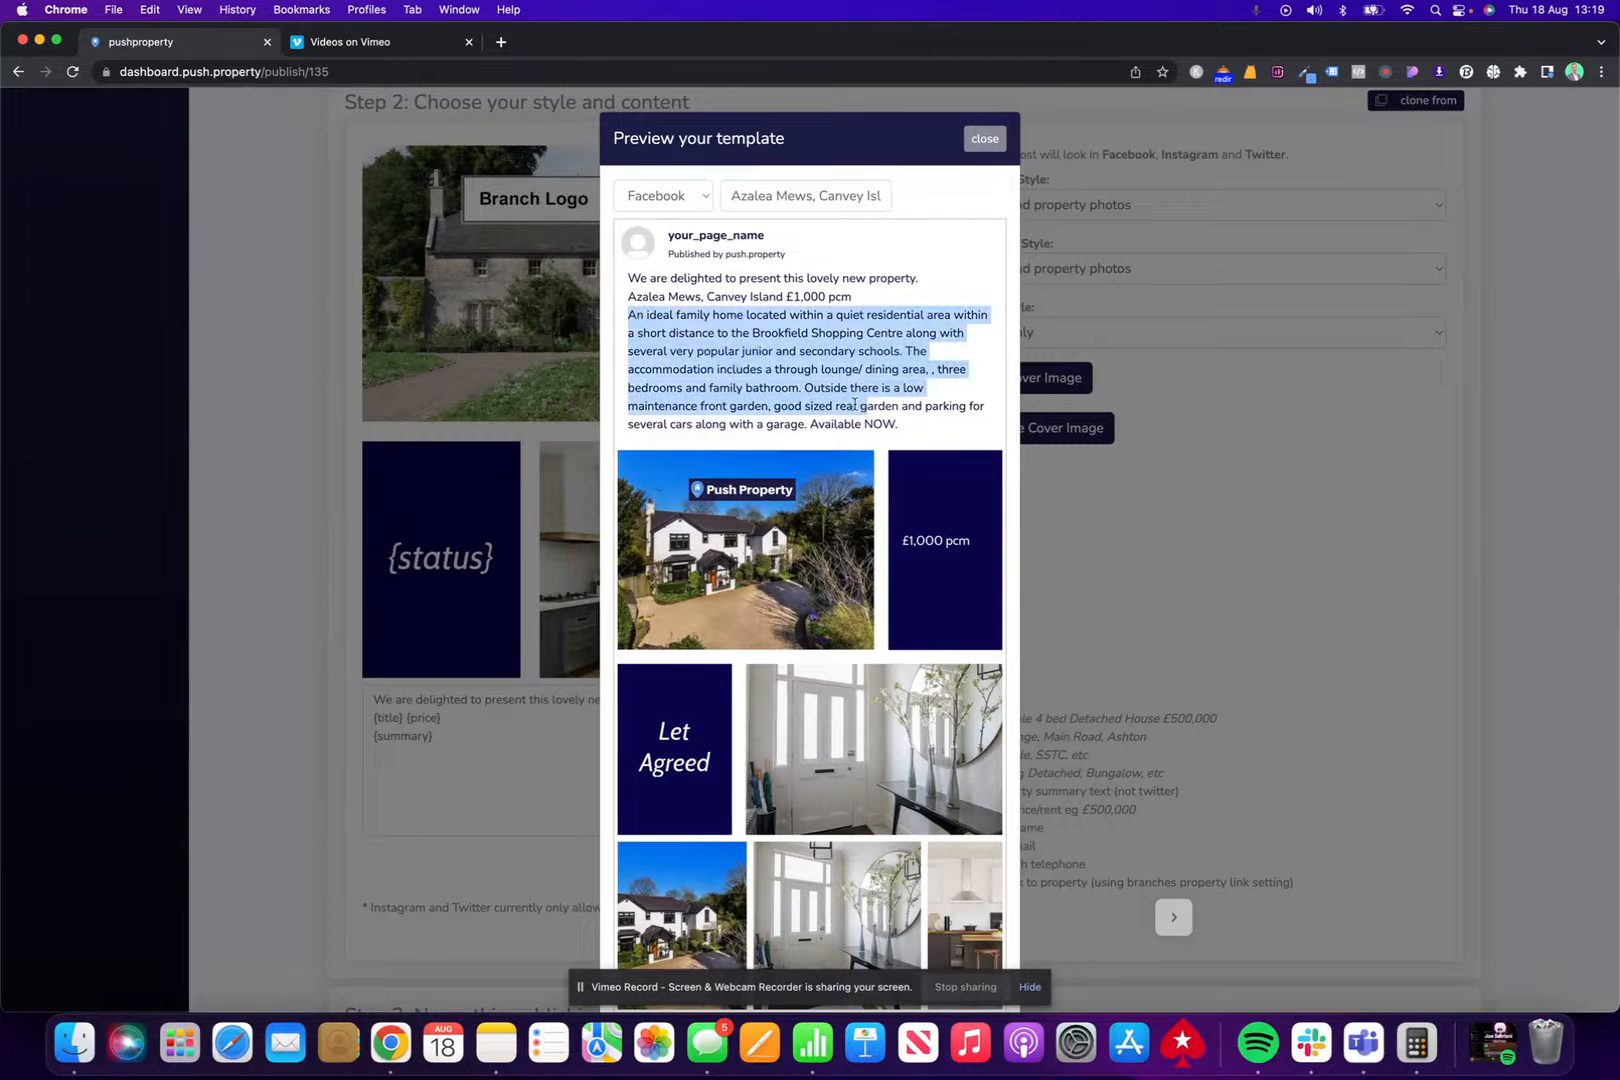
left_click_drag(628, 278, 911, 303)
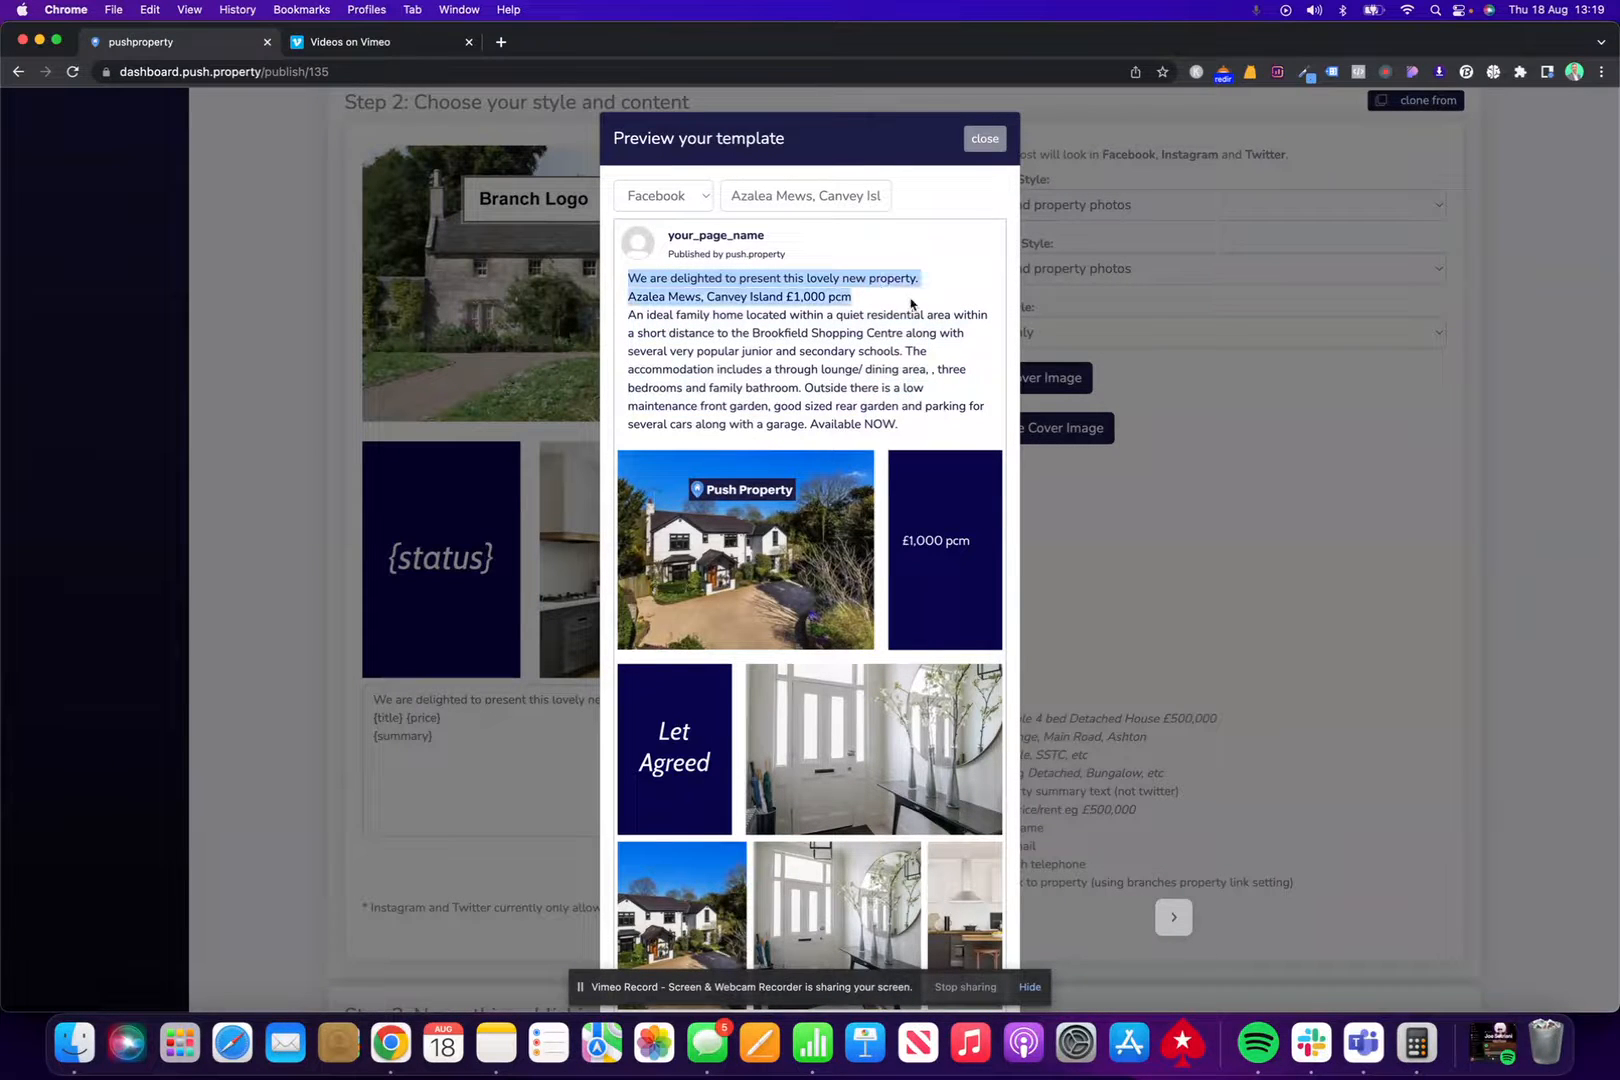
left_click(985, 139)
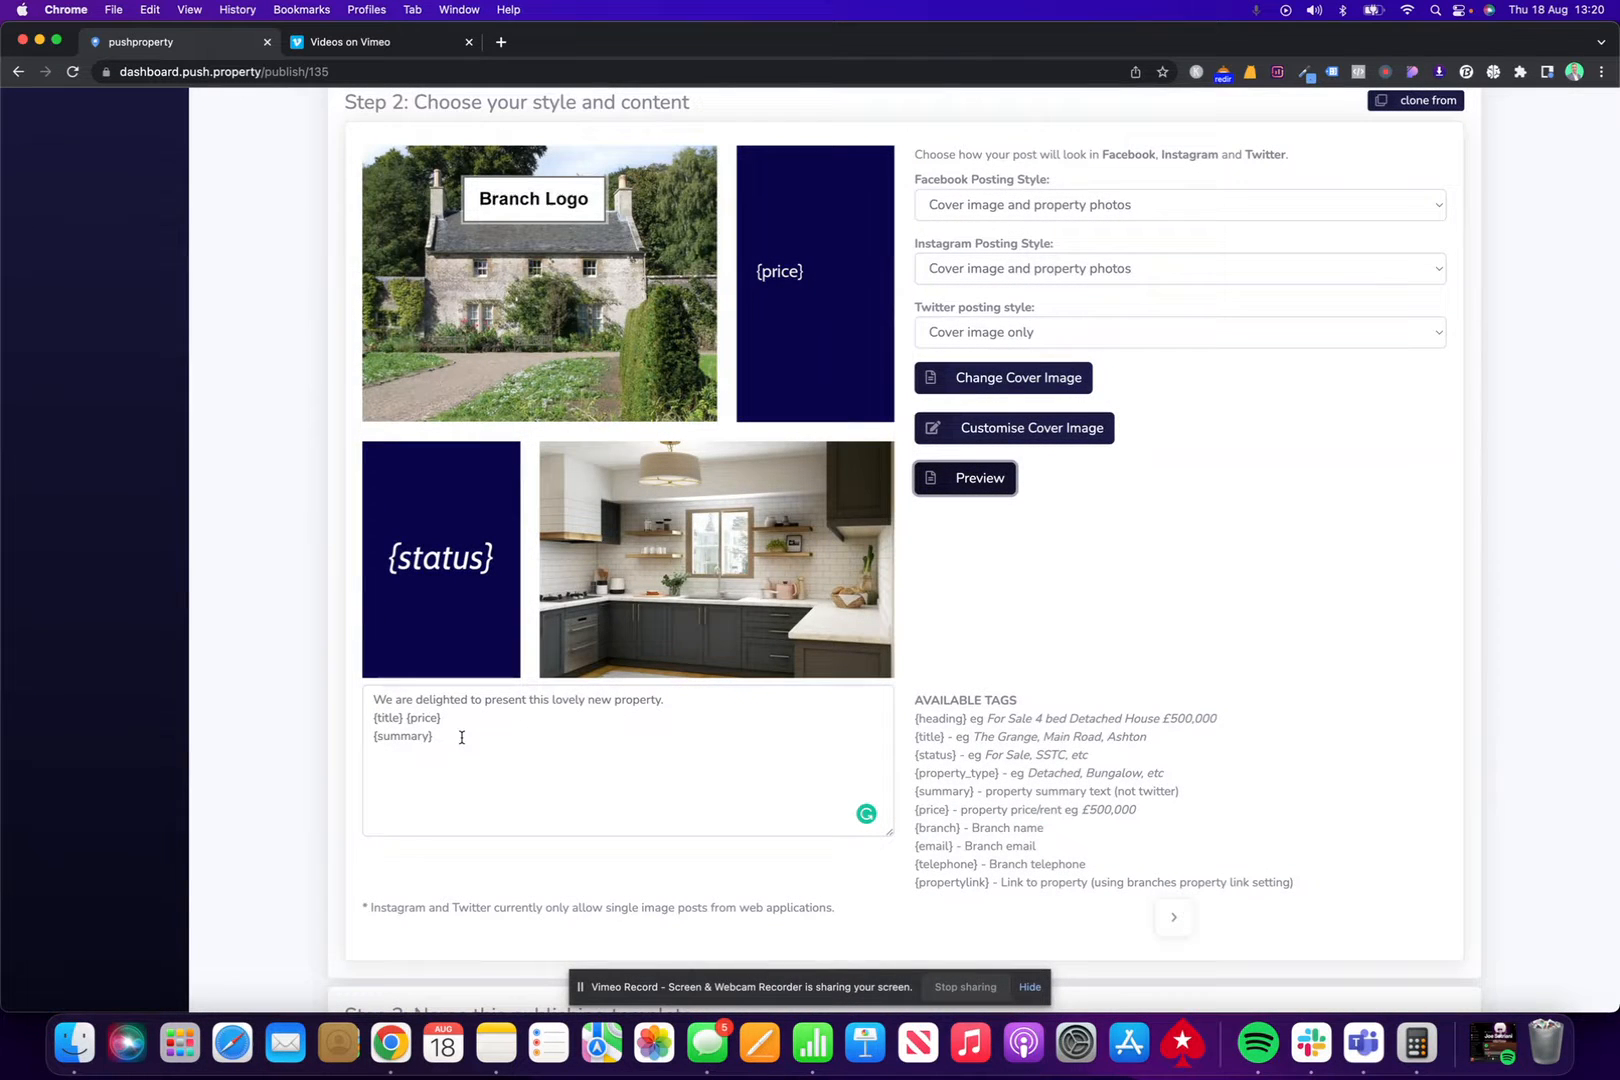
Step: Insert the house with garden emoji at the start of the post content, before "We are delighted"
left_click(492, 739)
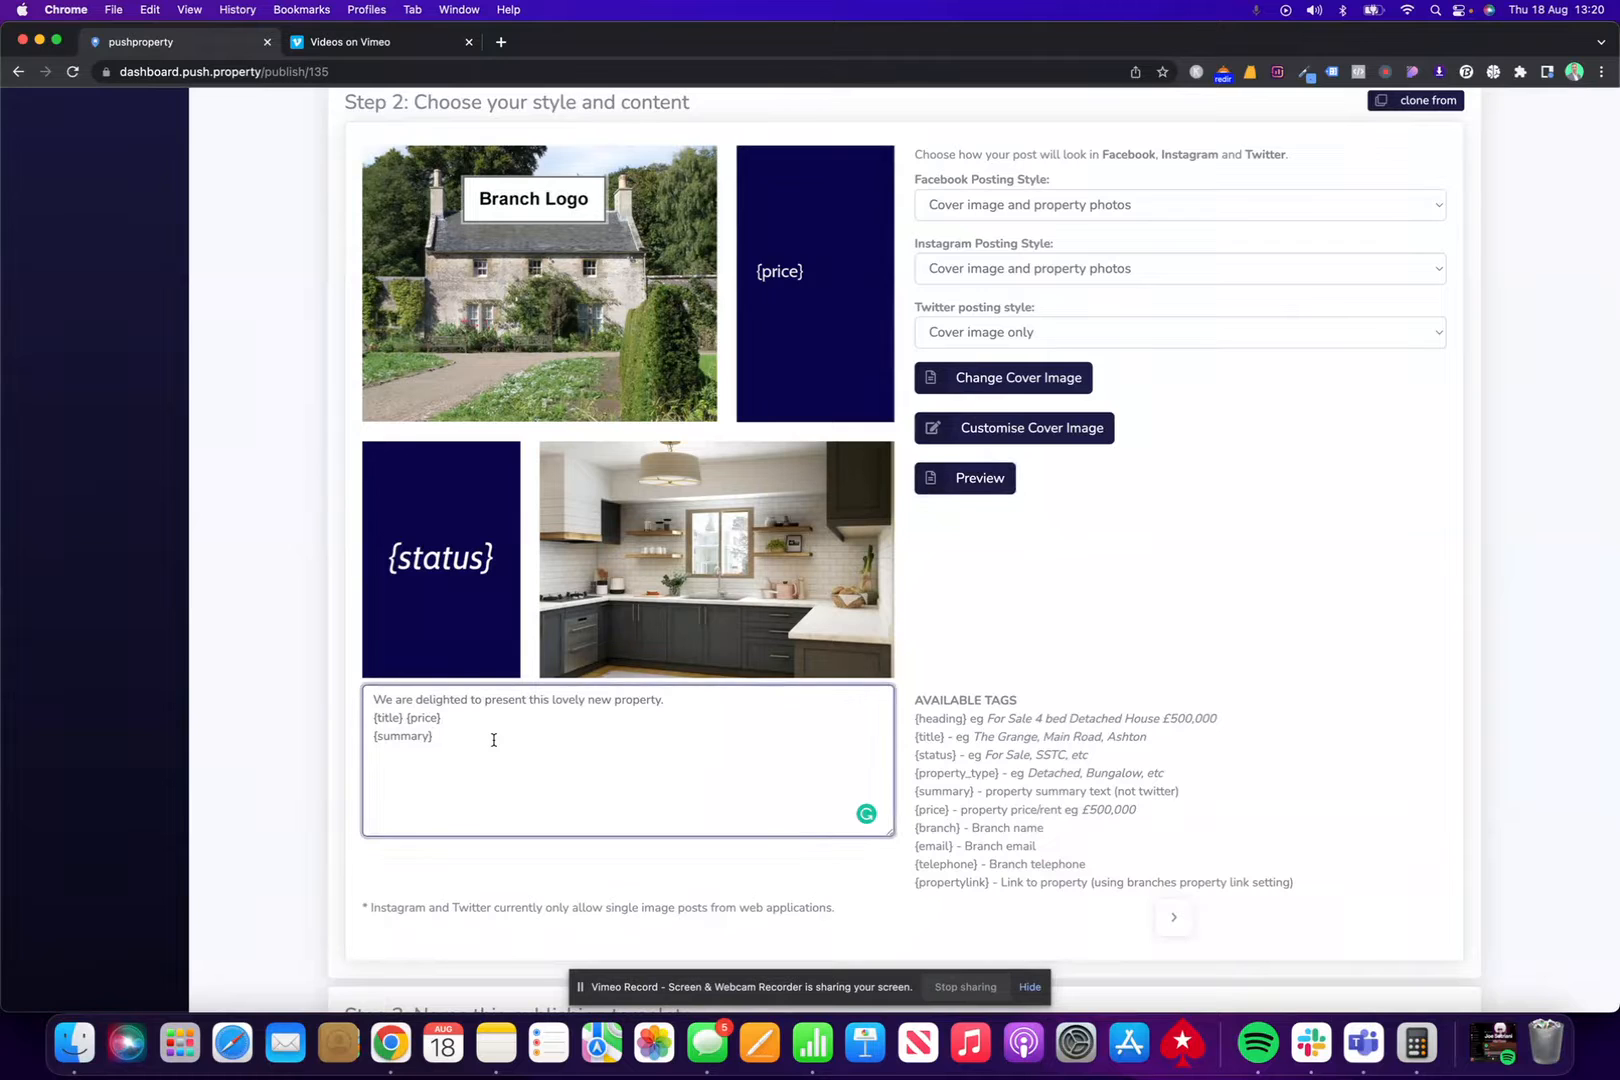
left_click(365, 699)
key("ctrl+super+space")
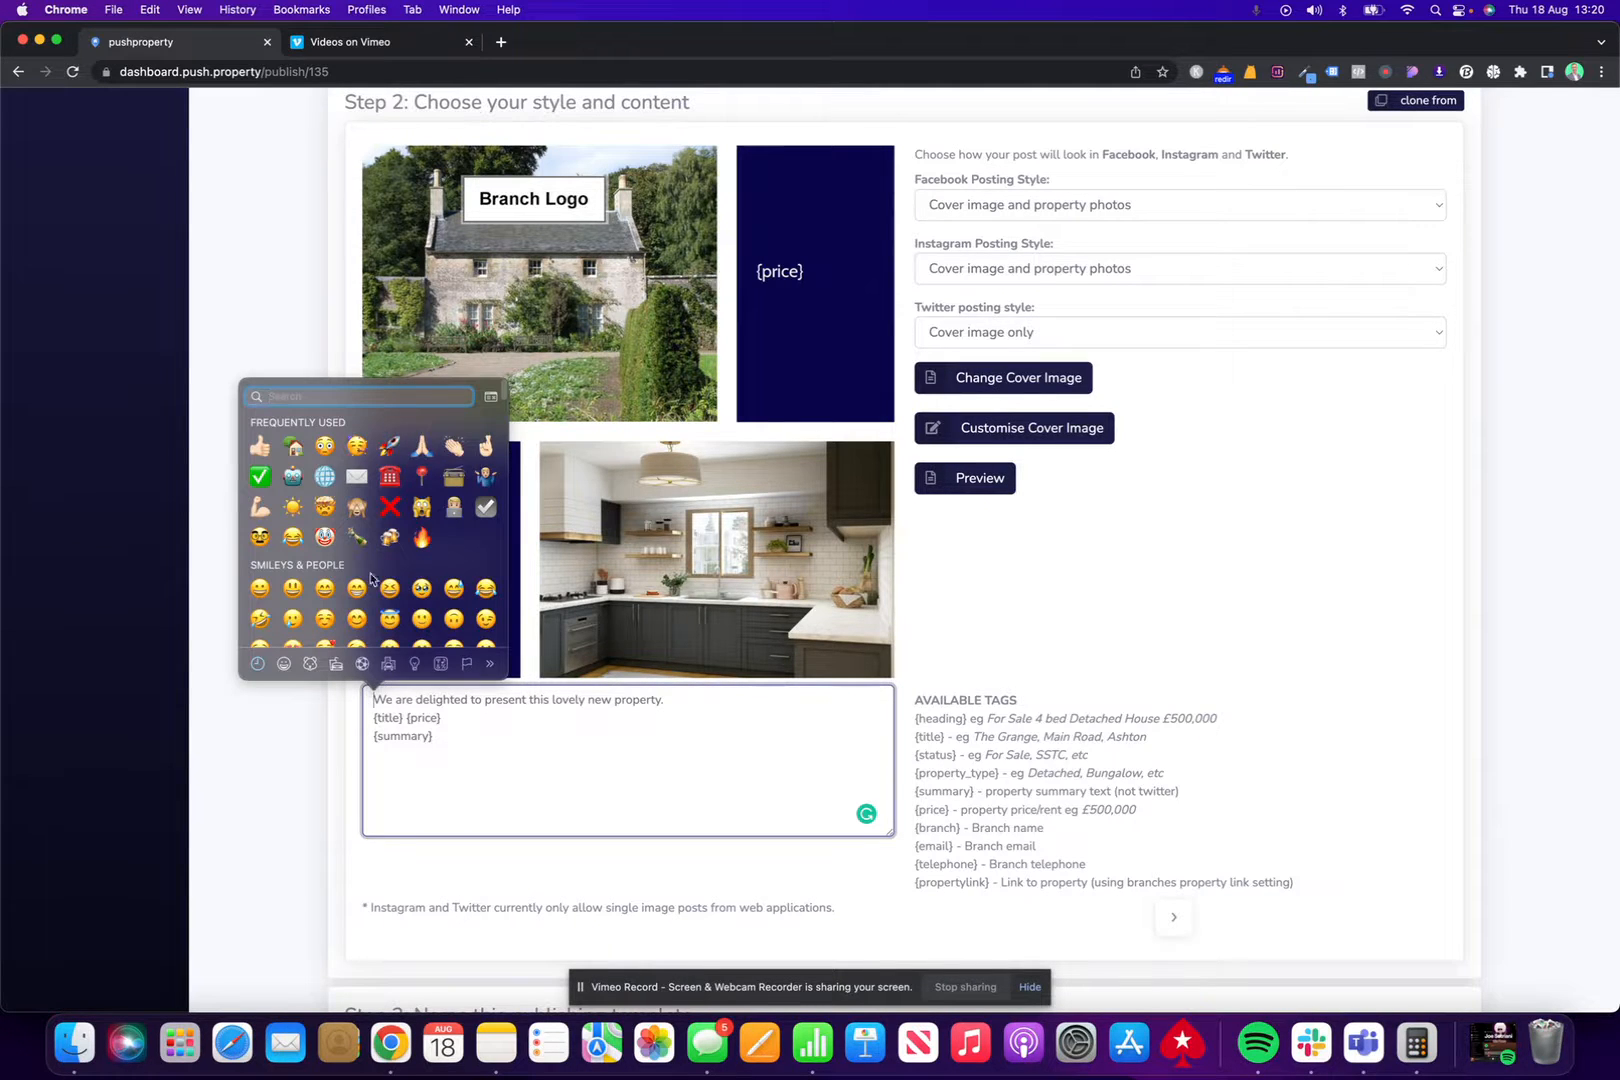
left_click(295, 447)
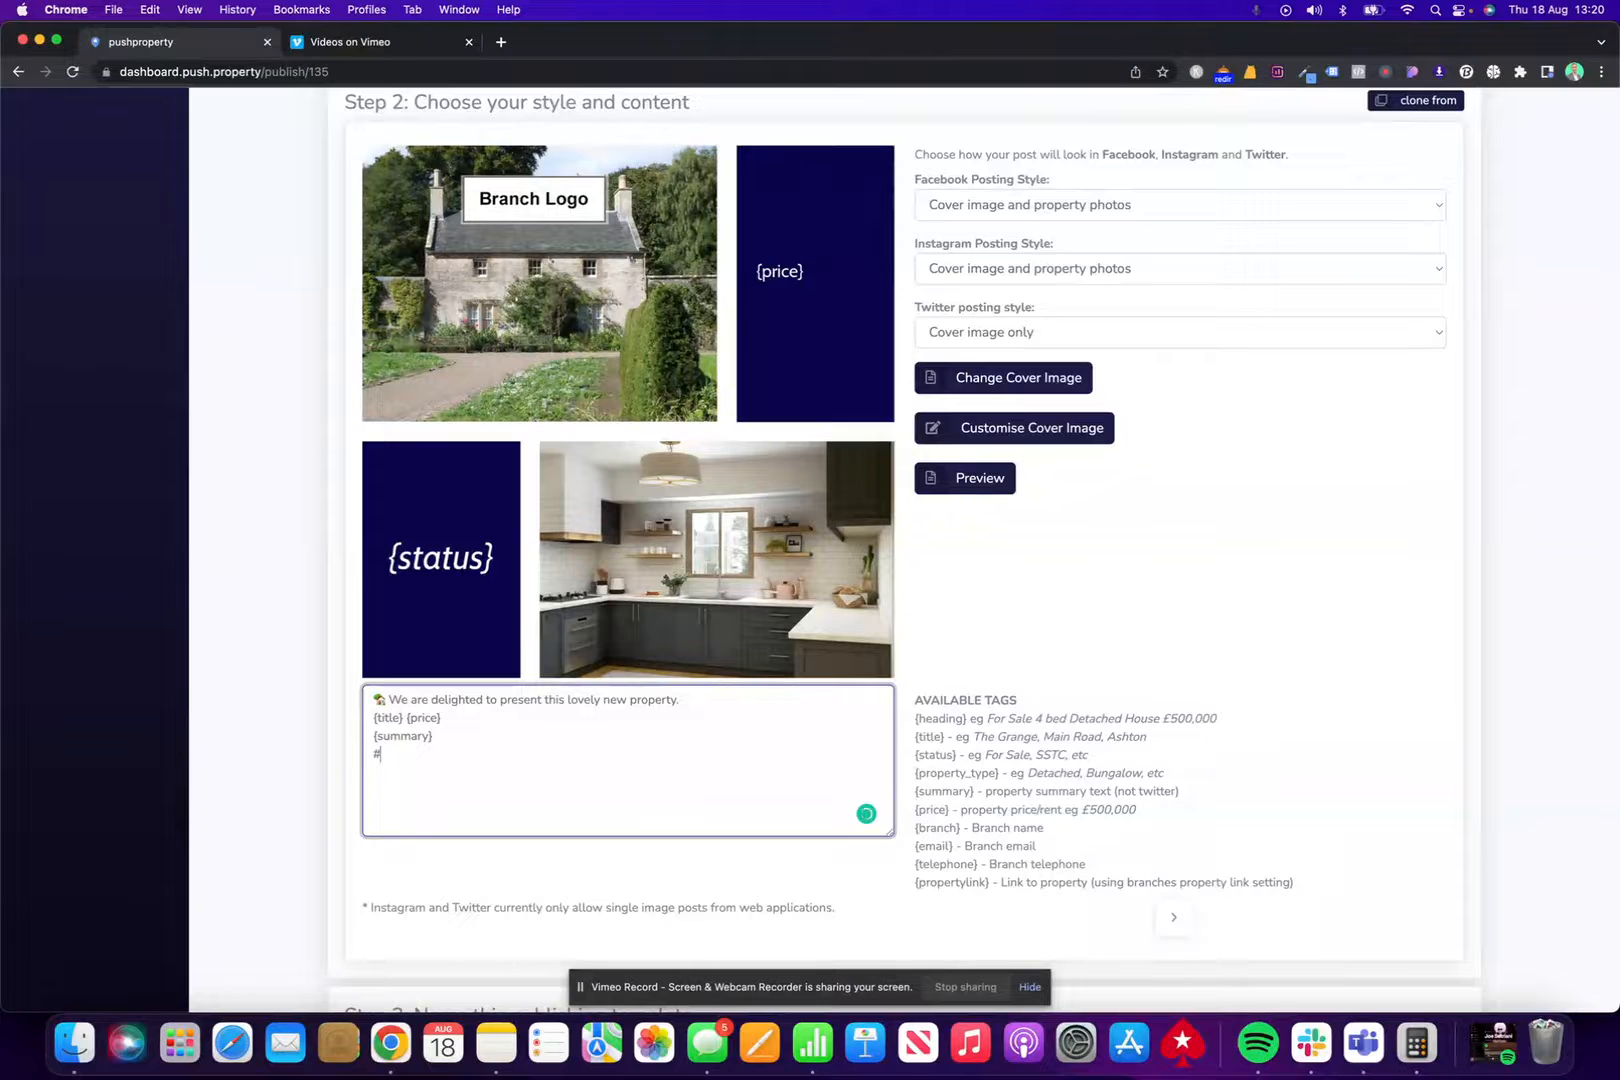
Step: Add the hashtags #propertyforsale #canveyisland on the line below {summary} and preview the Facebook post
type("opertyfo")
type("#canva")
type("yisland")
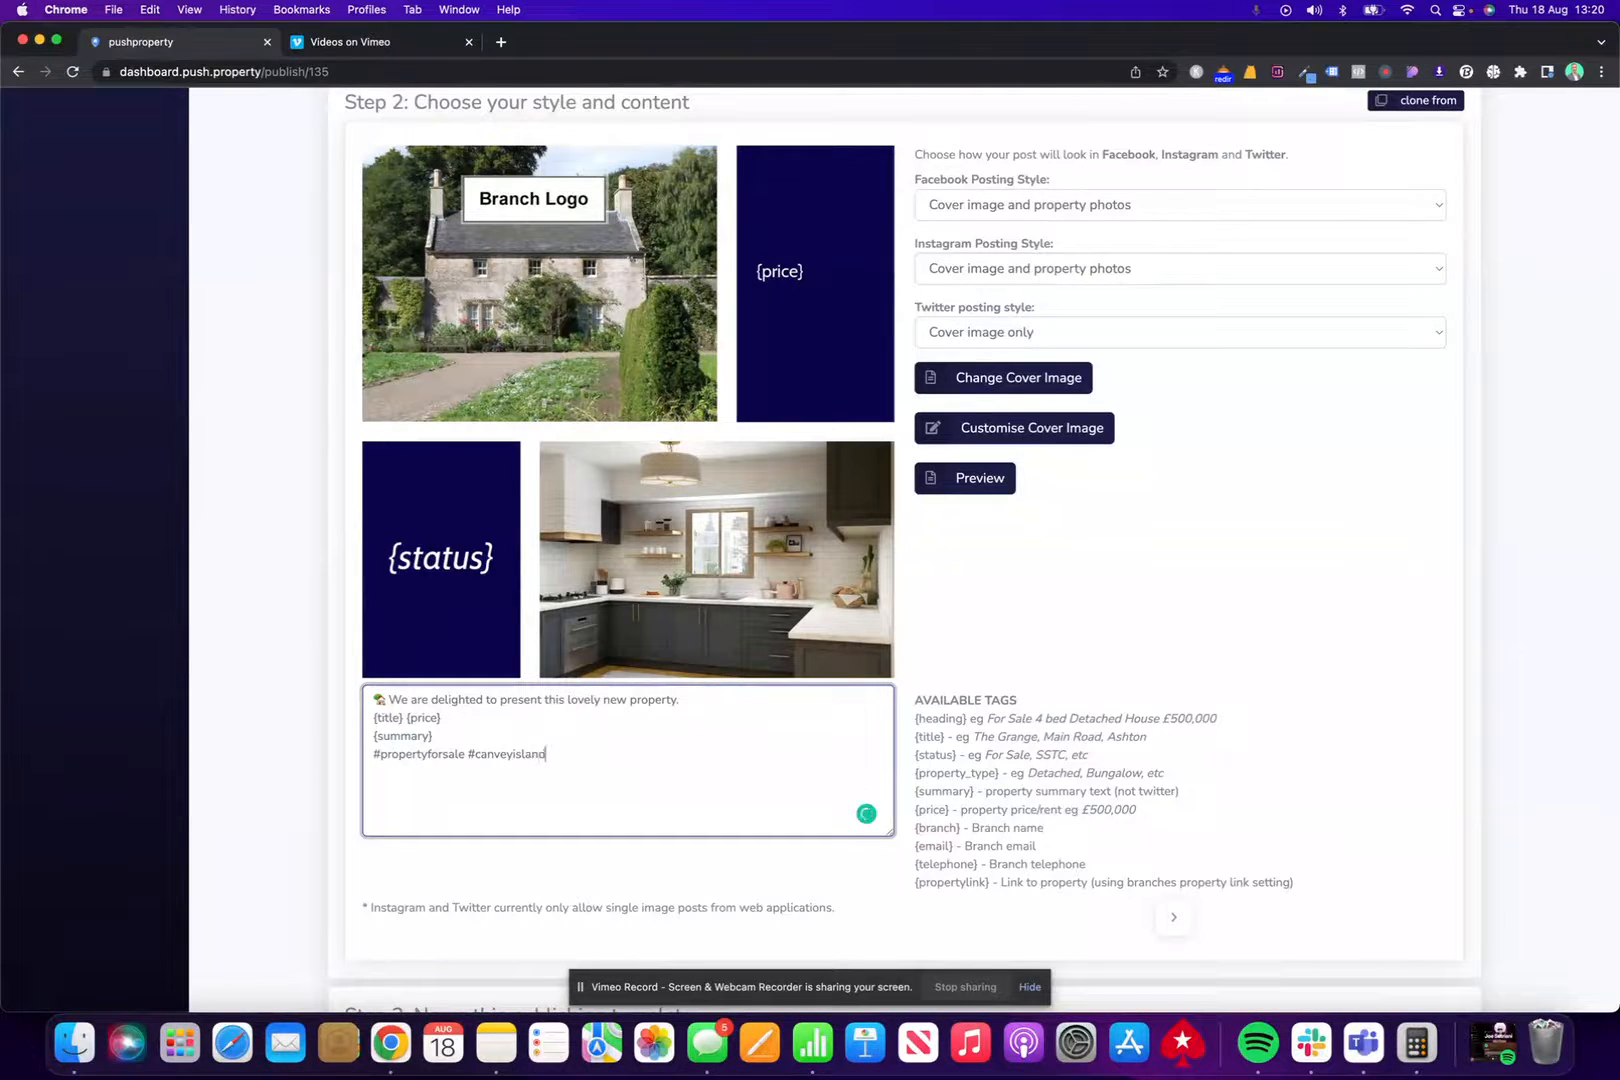
left_click(961, 485)
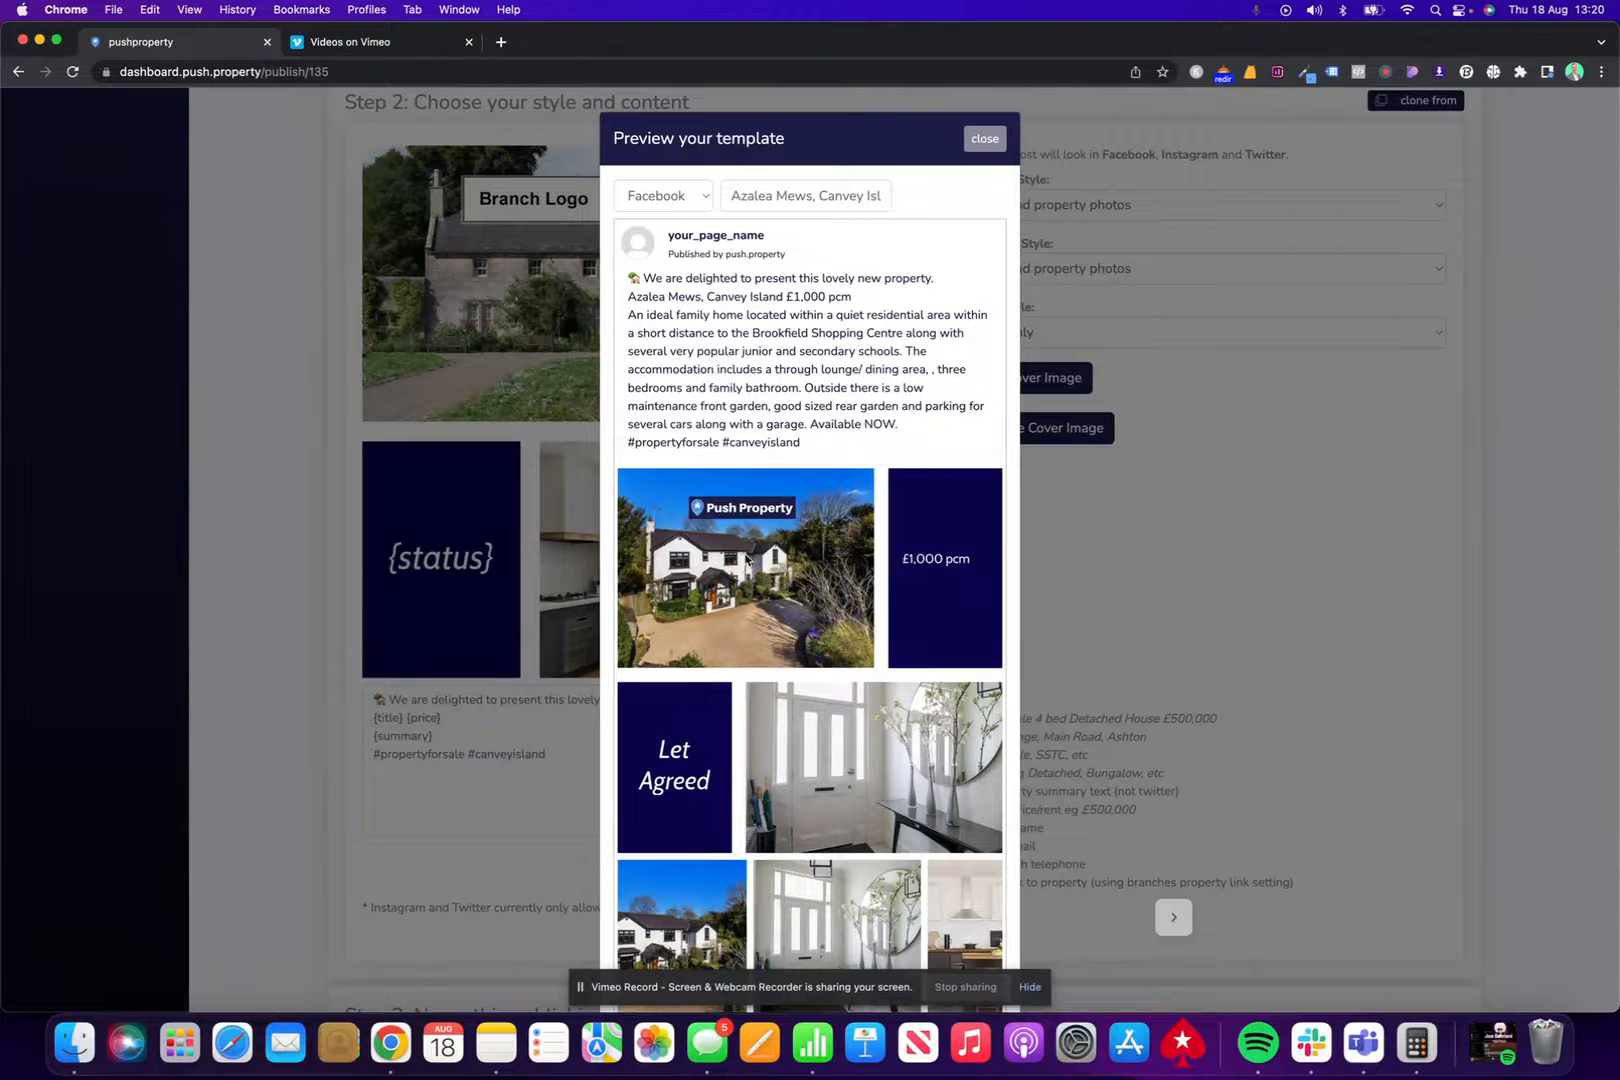
scroll(749, 561, "down", 2)
scroll(736, 666, "up", 2)
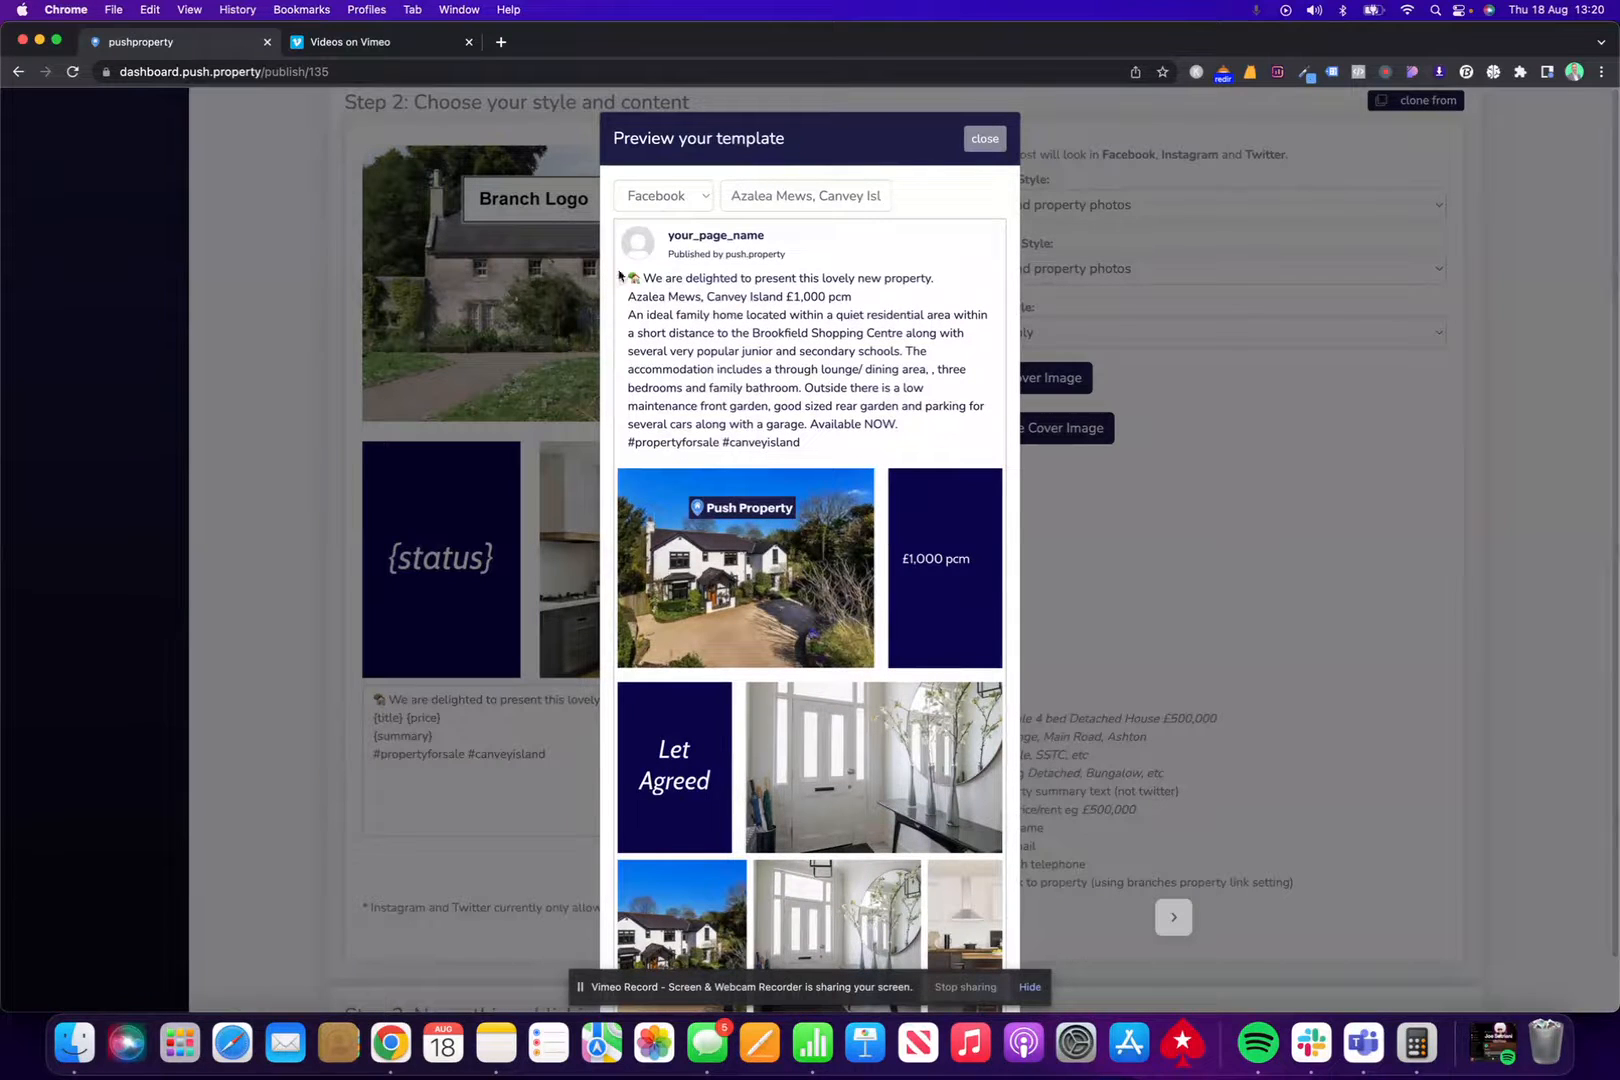
Step: Switch the template preview to Instagram, check the cover image and post text, and close the preview
left_click(681, 204)
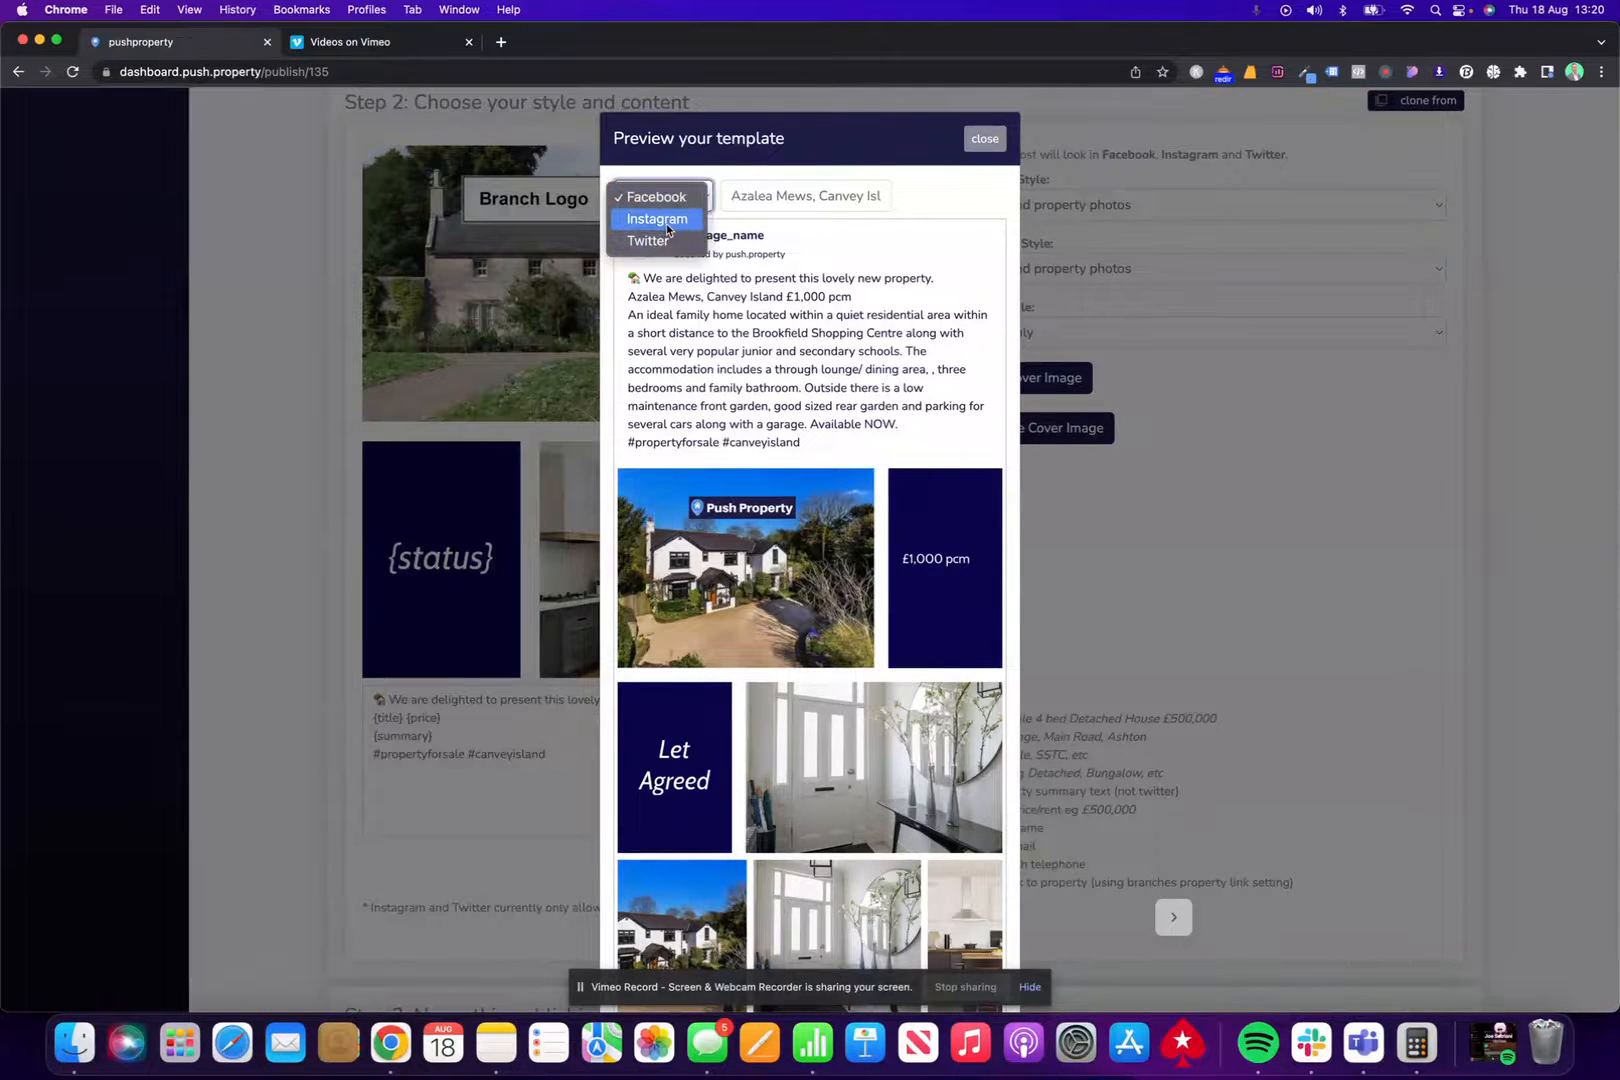
left_click(667, 220)
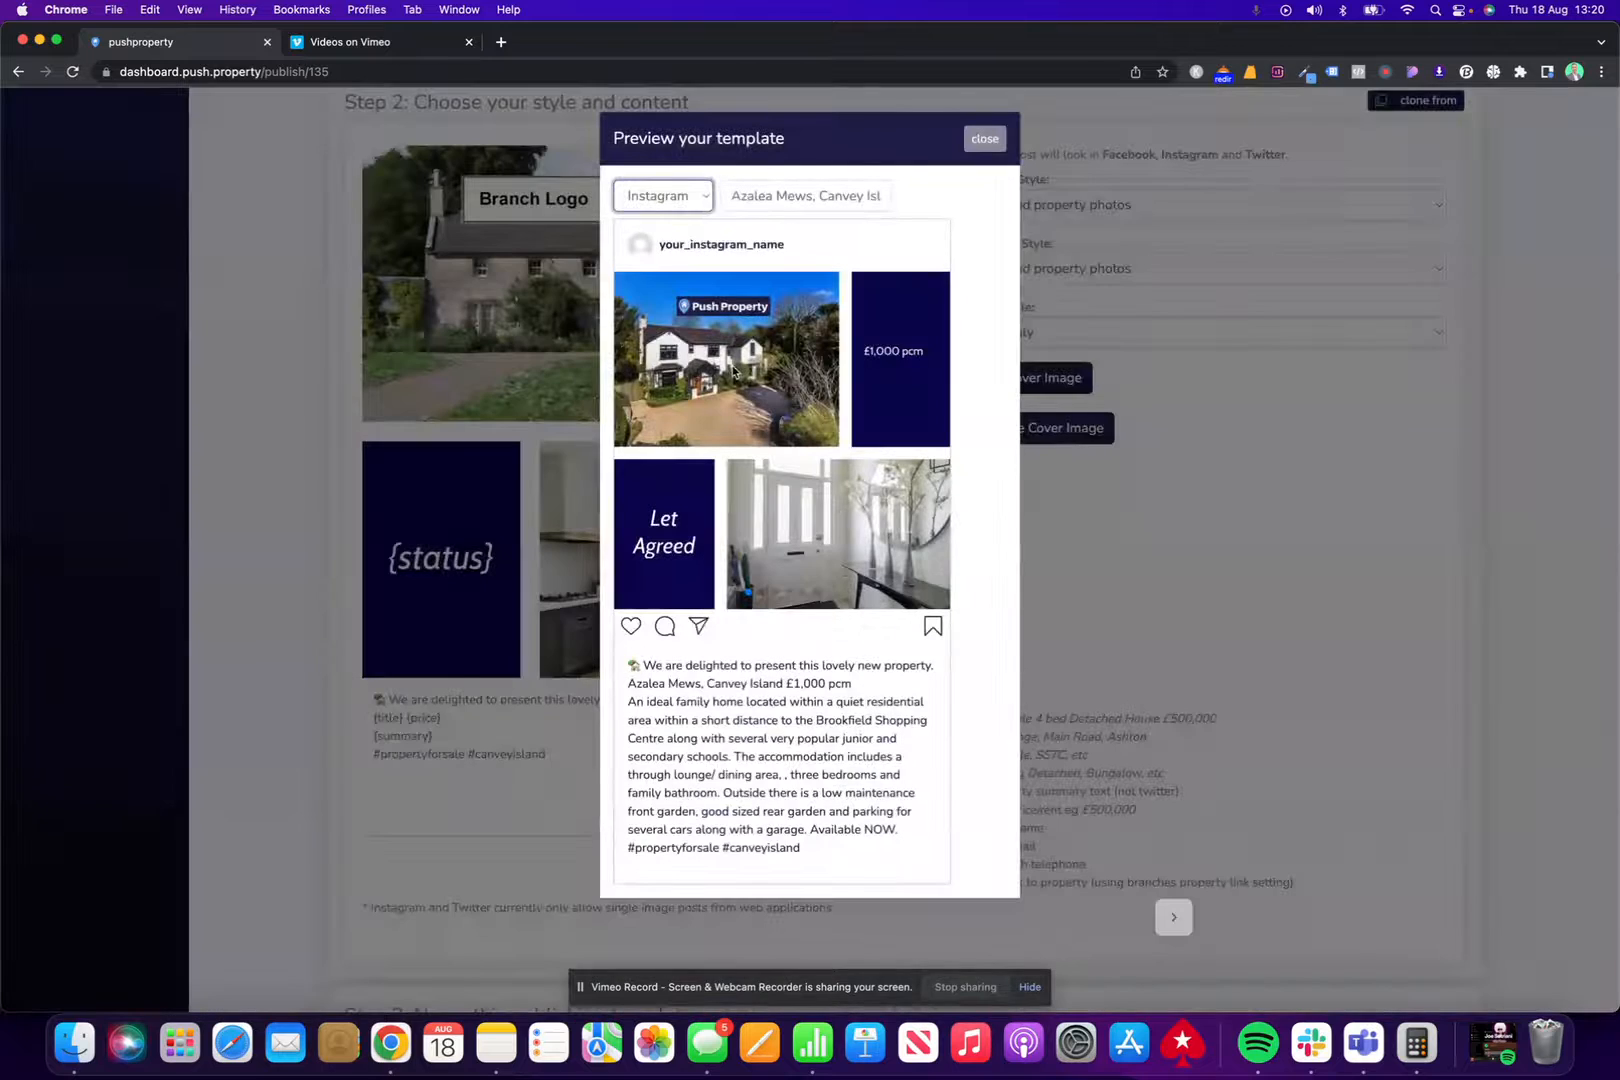
left_click(978, 148)
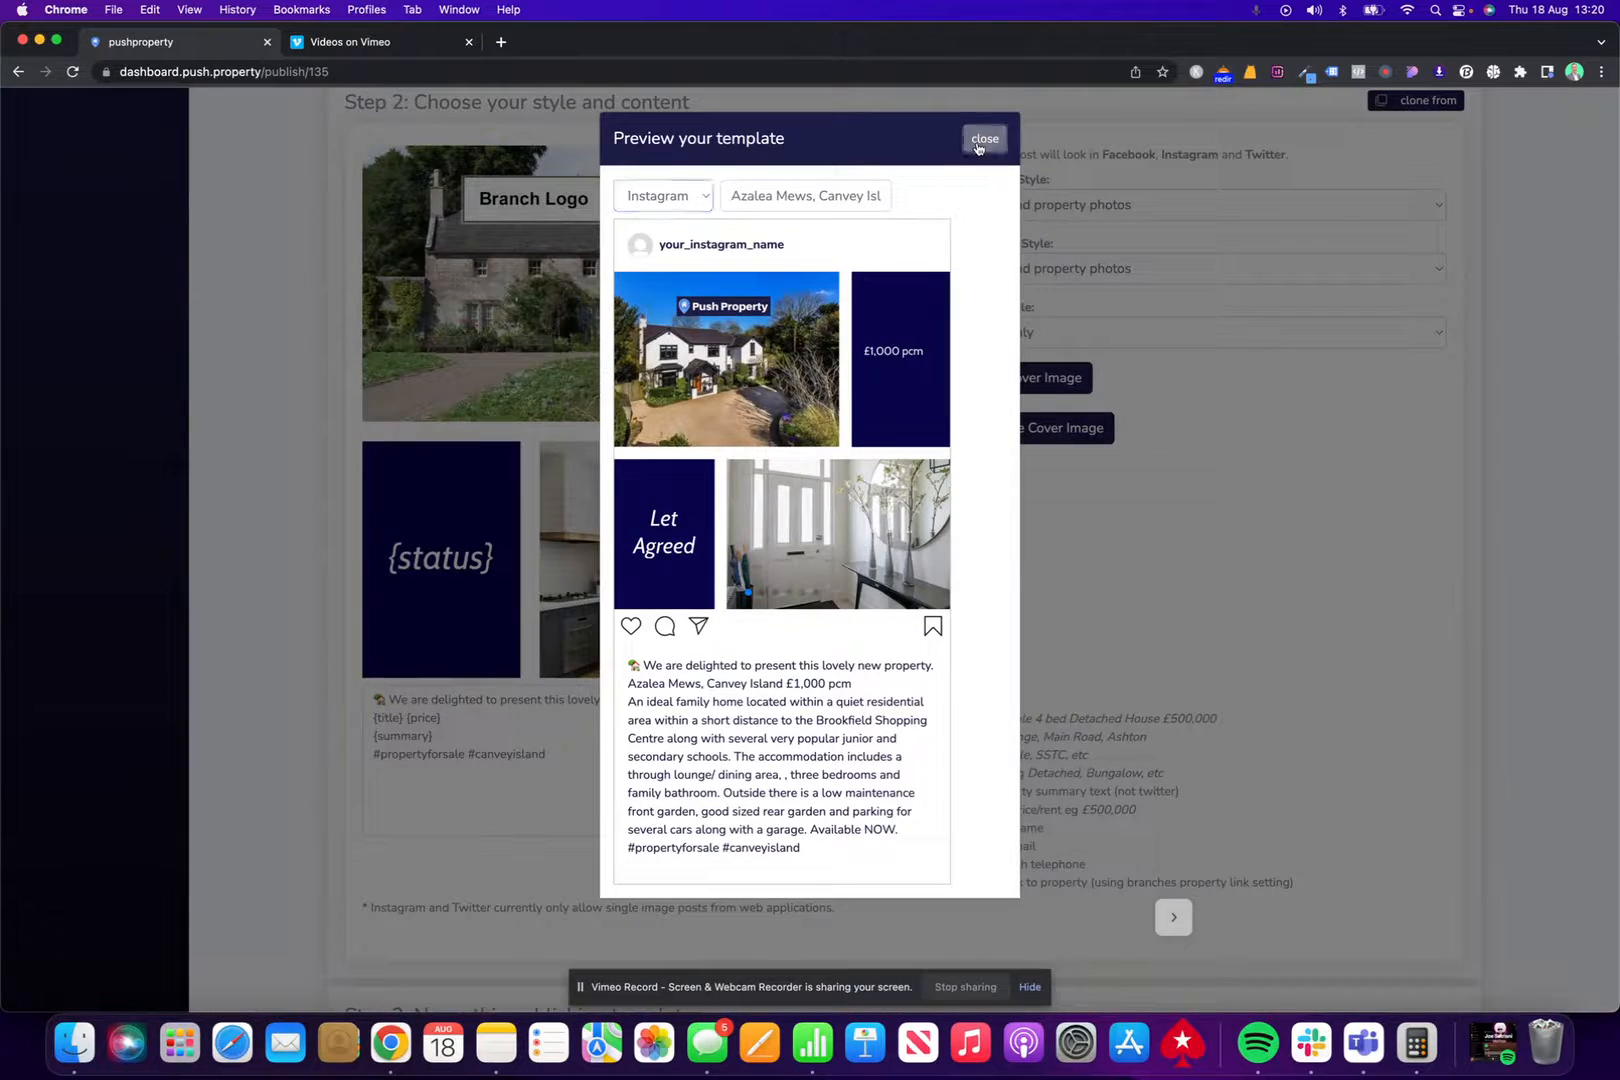
Step: Name the publishing template "New Property For Sale - FB & Instagram" and save it
scroll(1211, 524, "down", 5)
left_click(510, 761)
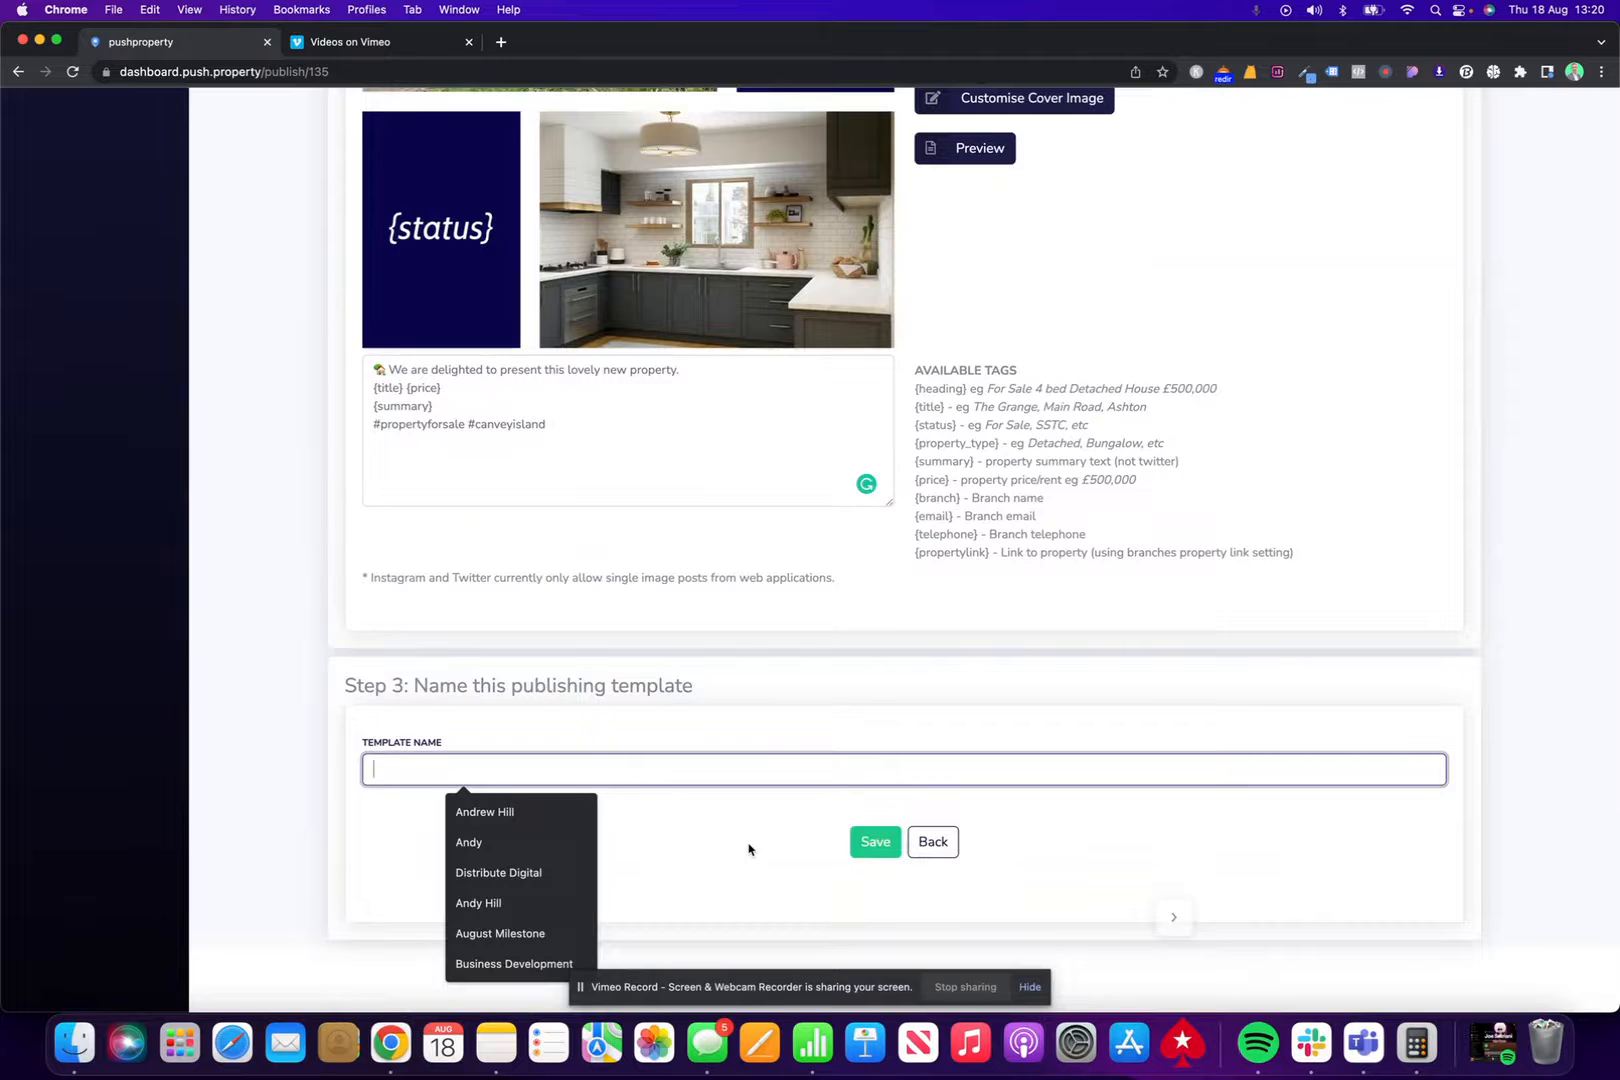
type("New Property For Sale - FB")
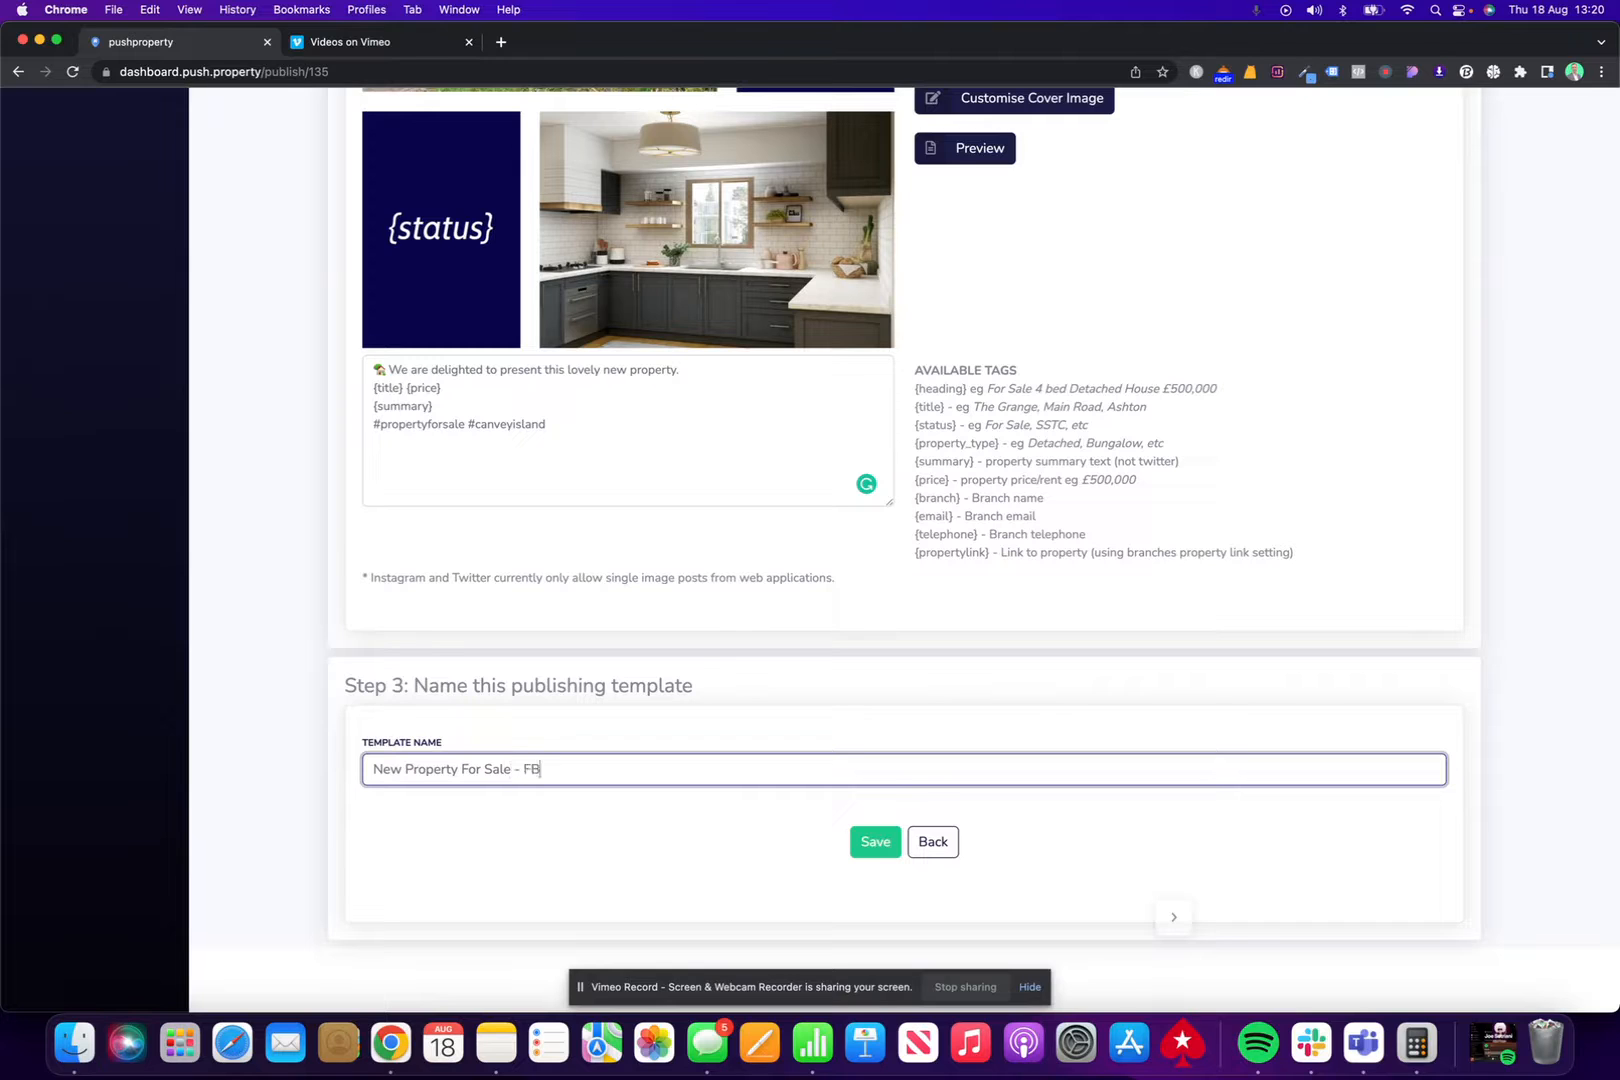
type(" & Instagram")
left_click(867, 848)
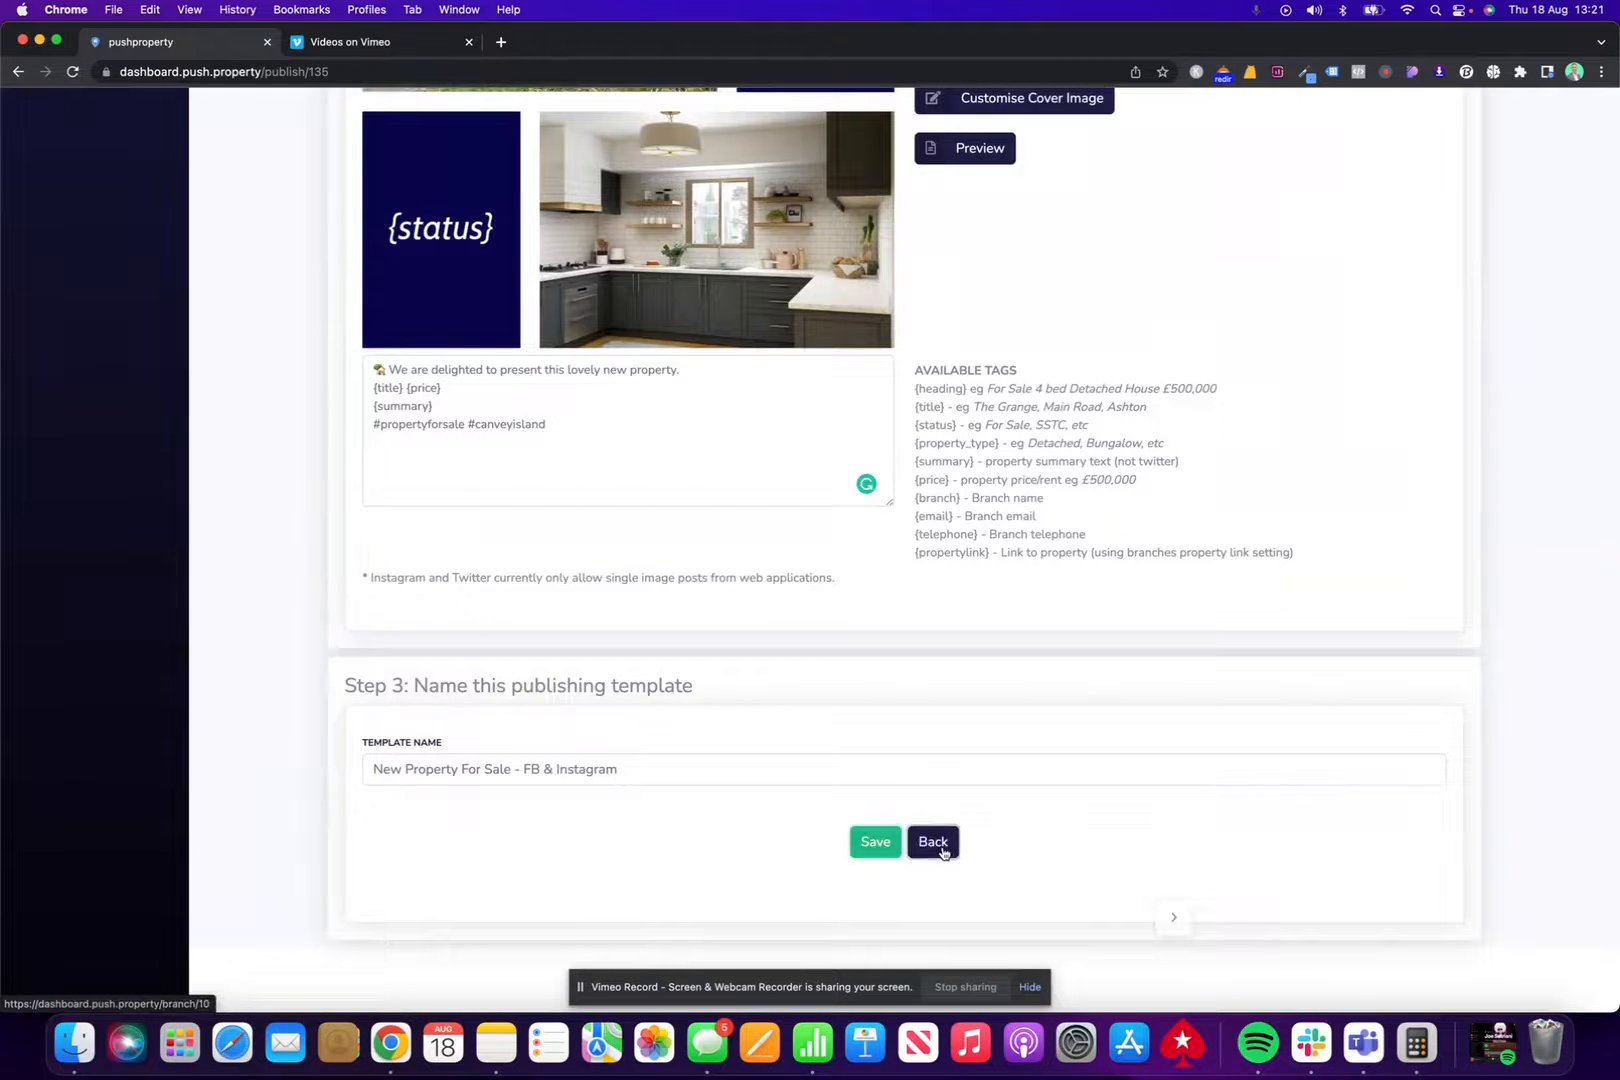
Step: Return to the branch page and look over its list of publishing templates
left_click(932, 842)
scroll(991, 835, "down", 5)
scroll(1263, 851, "down", 2)
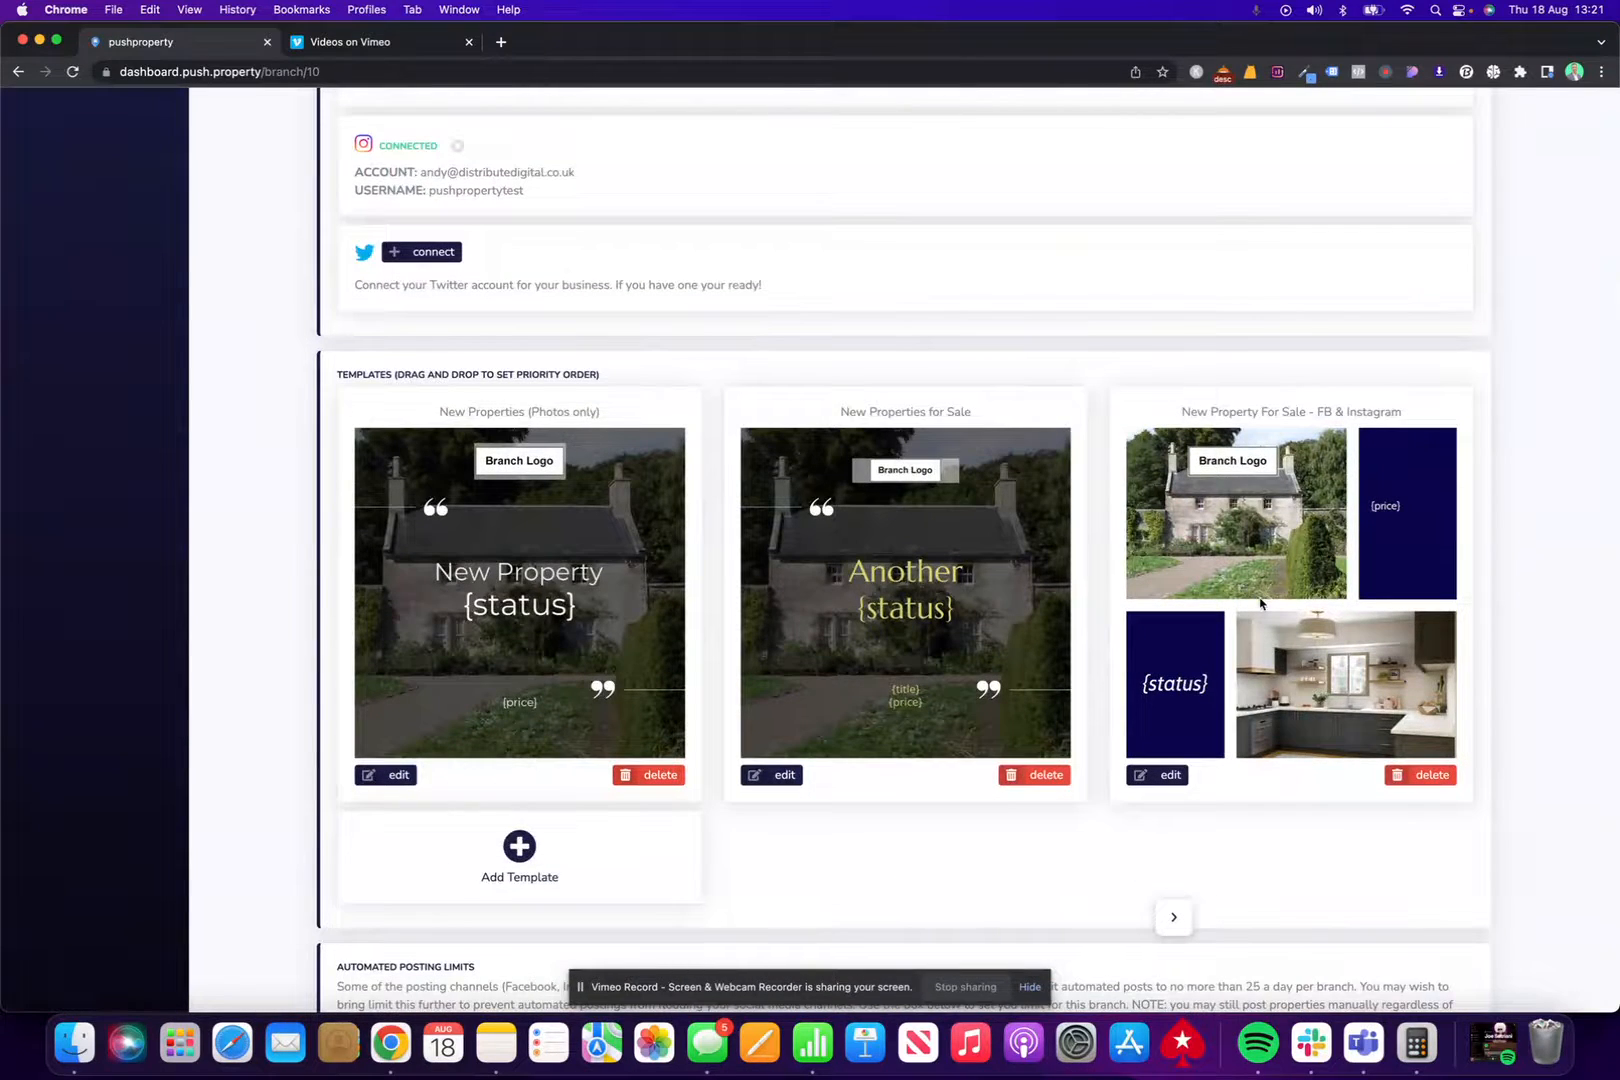